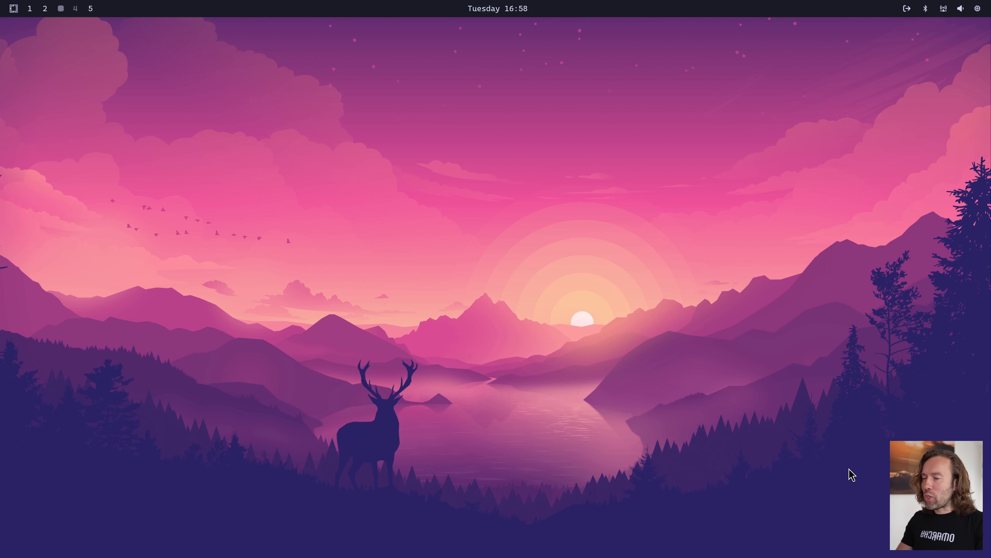
Open a terminal and list the contents of the home directory
key("super+Return")
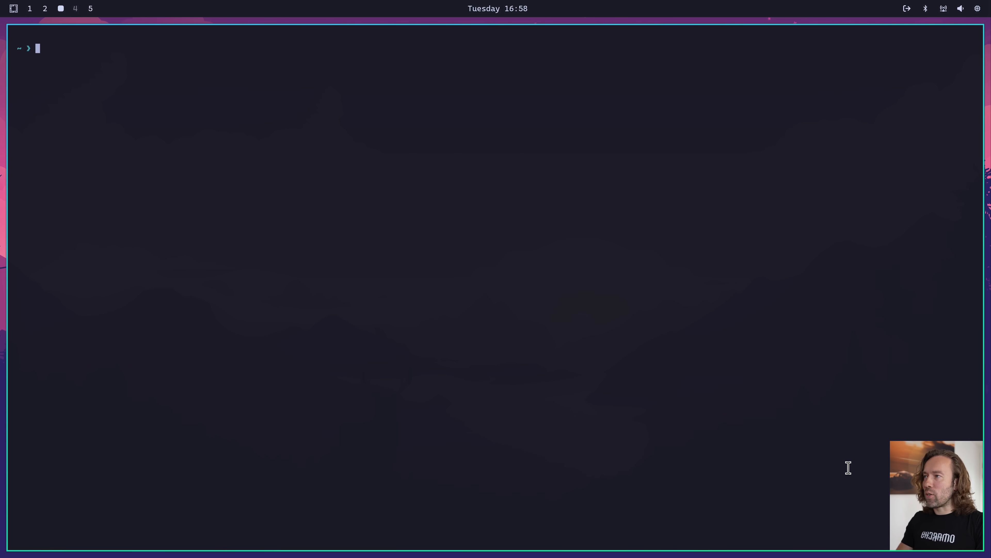
type("ls")
key("Return")
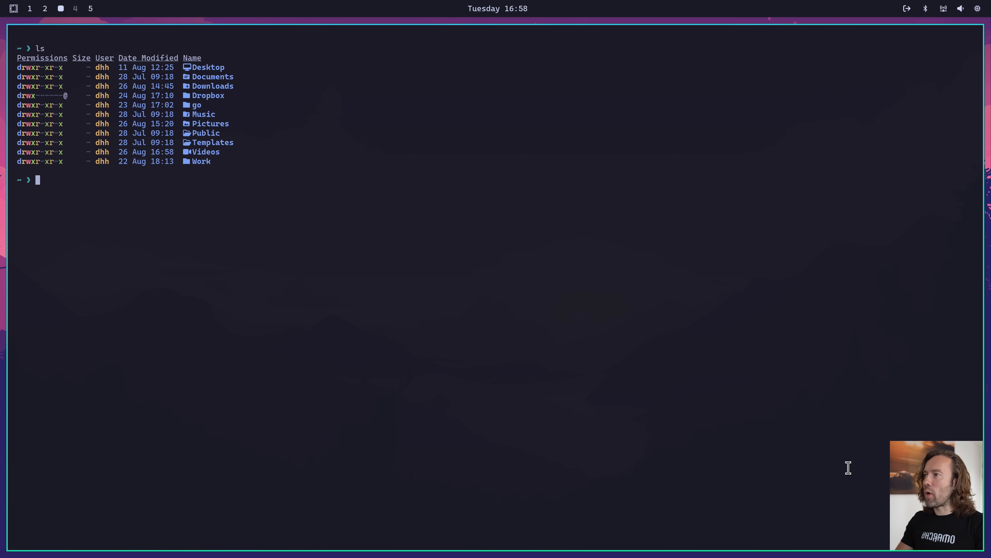
Change into Work/ and basecamp/, and jump to the omarchy directory with cd omar
type("cd Work/")
key("Return")
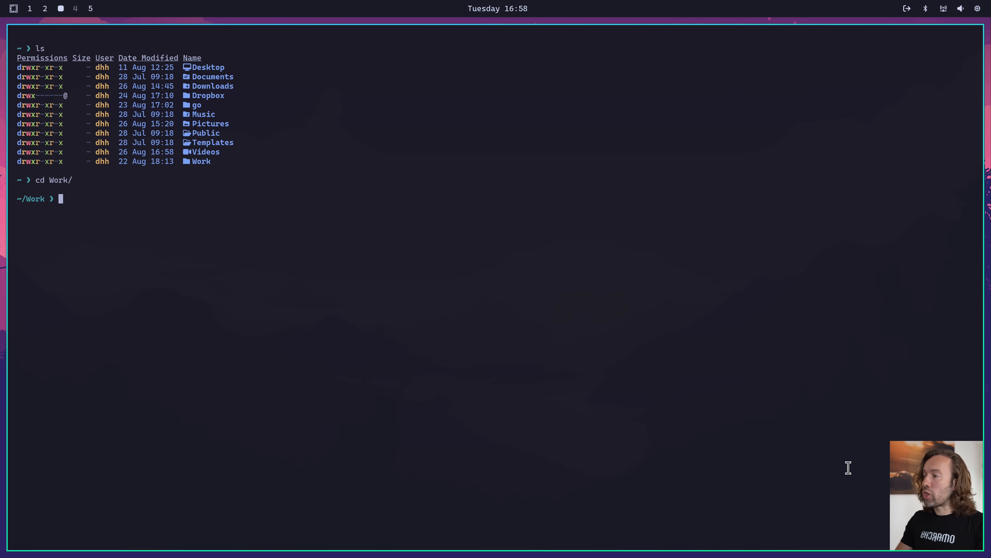
type("cd basecamp/")
key("Return")
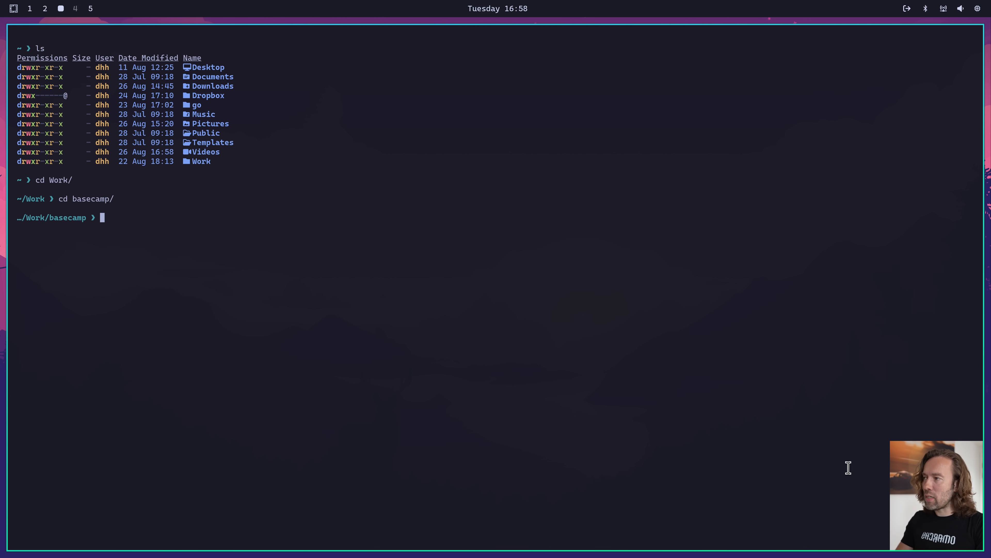
type("cd omar")
key("Return")
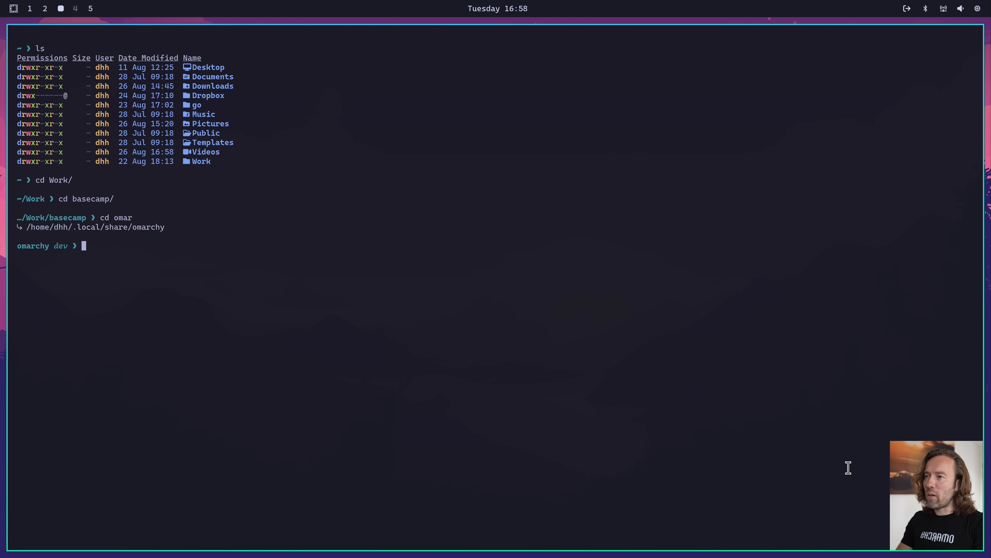
Open a browser beside the terminal, place it on the left half, and toggle the split to stacked and back
key("super+shift+b")
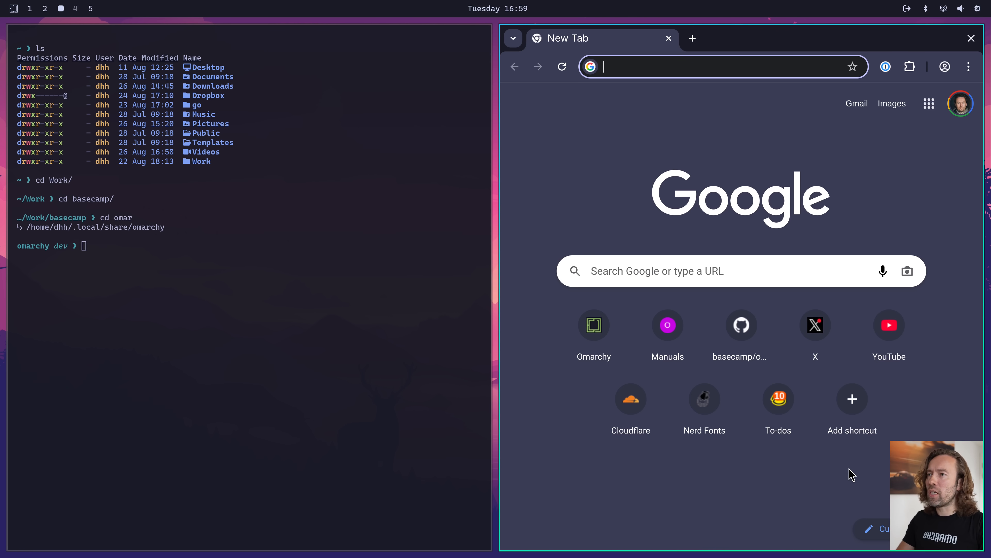
key("super+shift+Left")
key("super+shift+Right")
key("super+shift+Left")
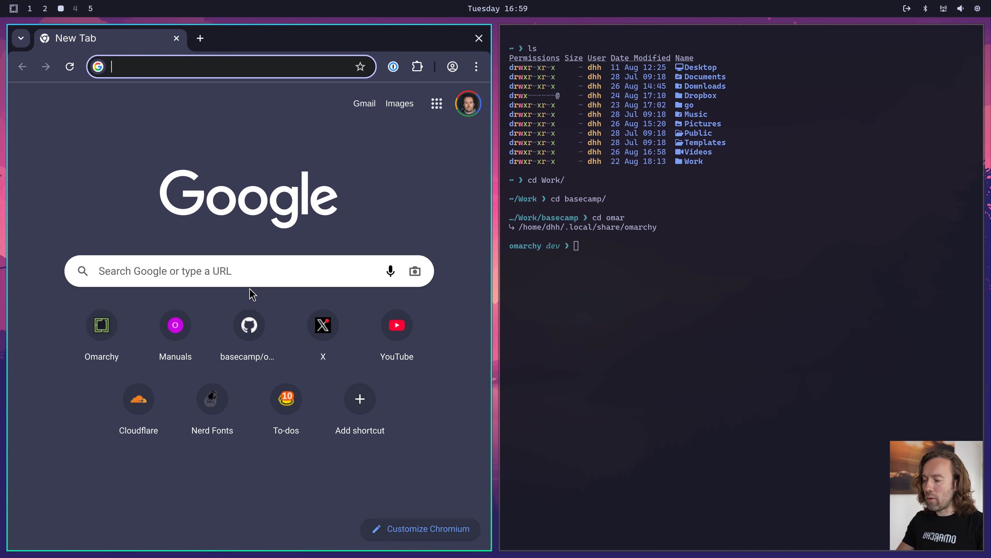
key("super+j")
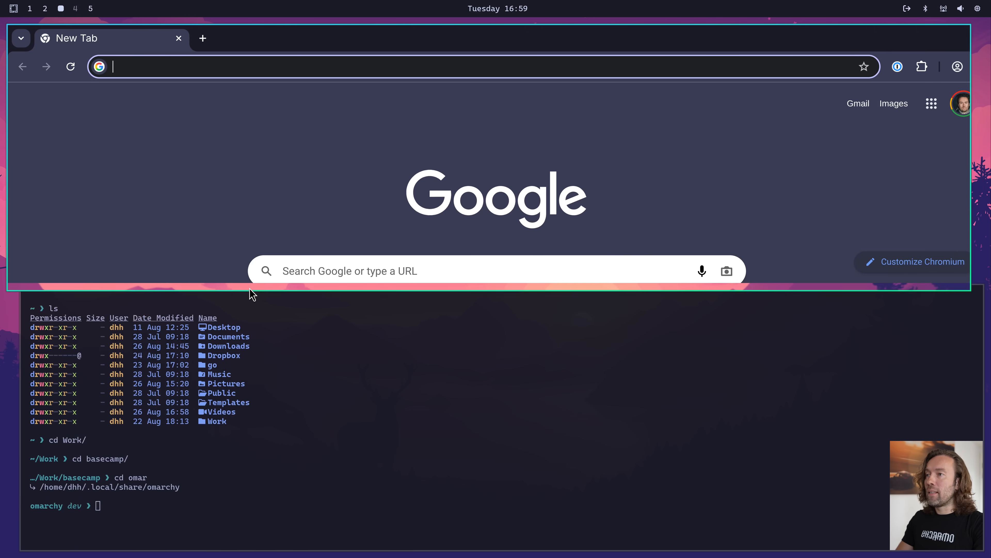
key("super+j")
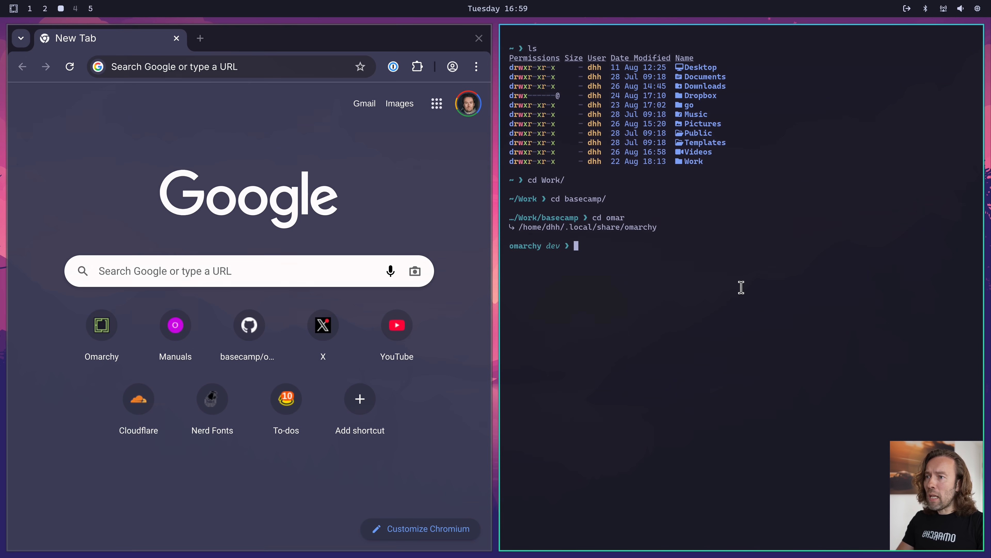
Open a second terminal below the first one and close both terminals so only the browser remains
key("super+Return")
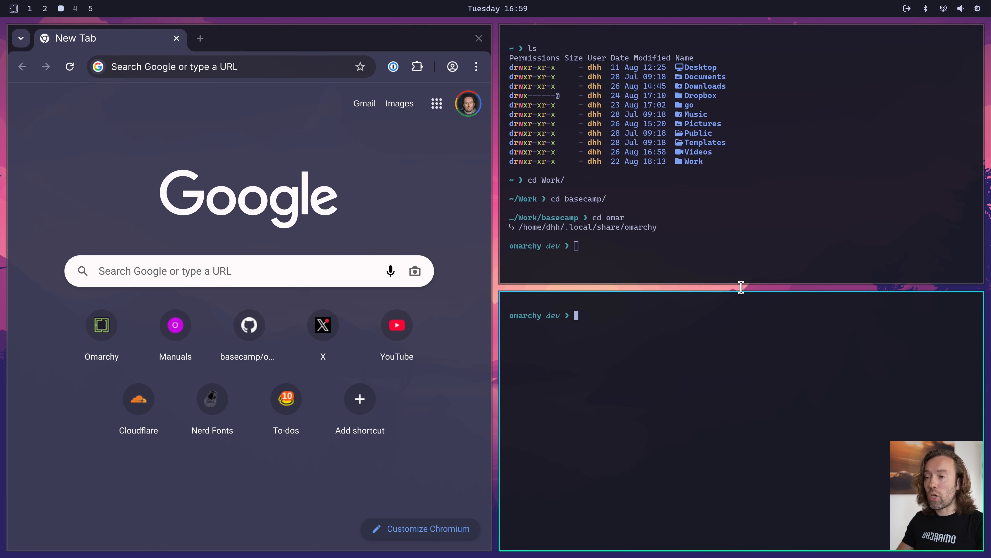
key("super+w")
key("super+w")
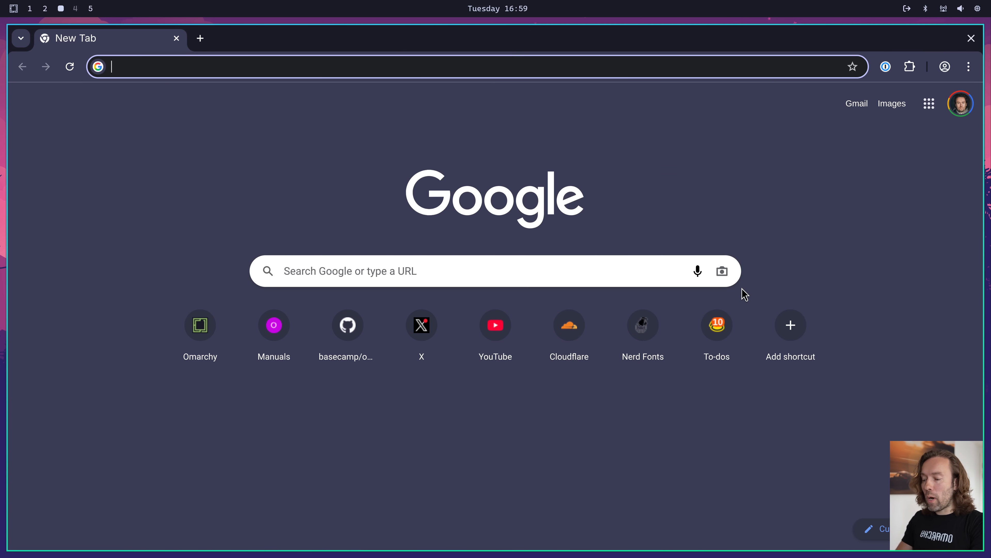
Launch the btop activity monitor beside the browser and close the browser
key("super+shift+t")
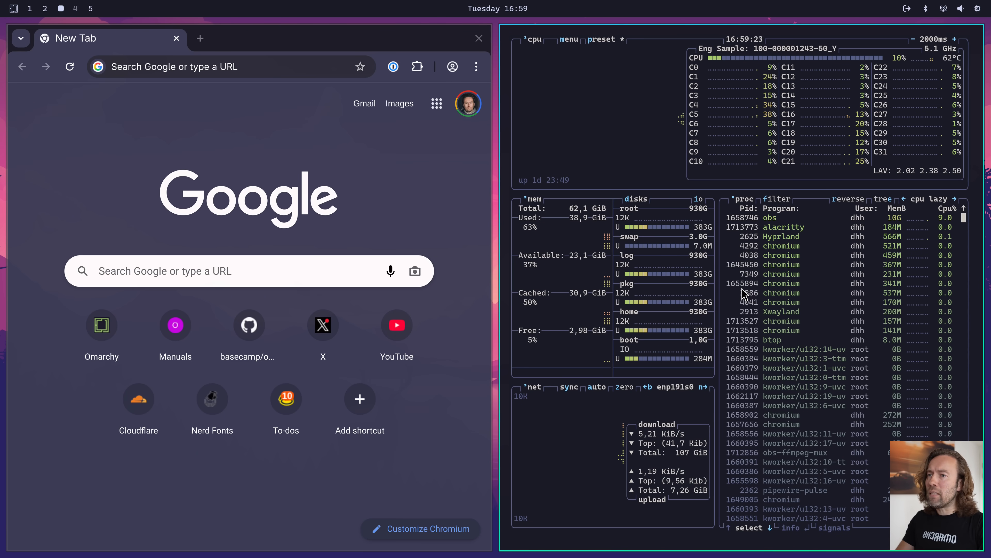
key("super+w")
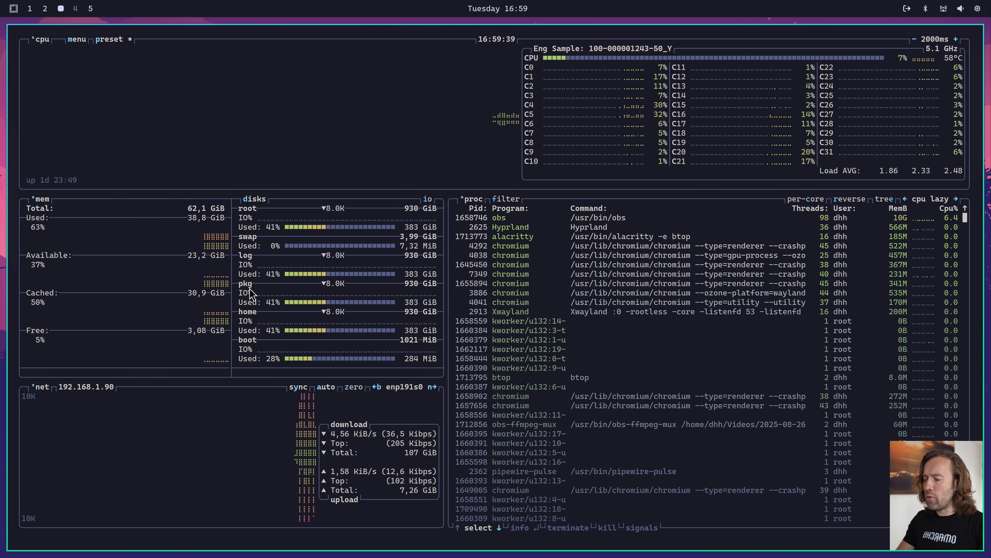
Launch the ChatGPT web app beside the activity monitor and close both windows
key("super+shift+a")
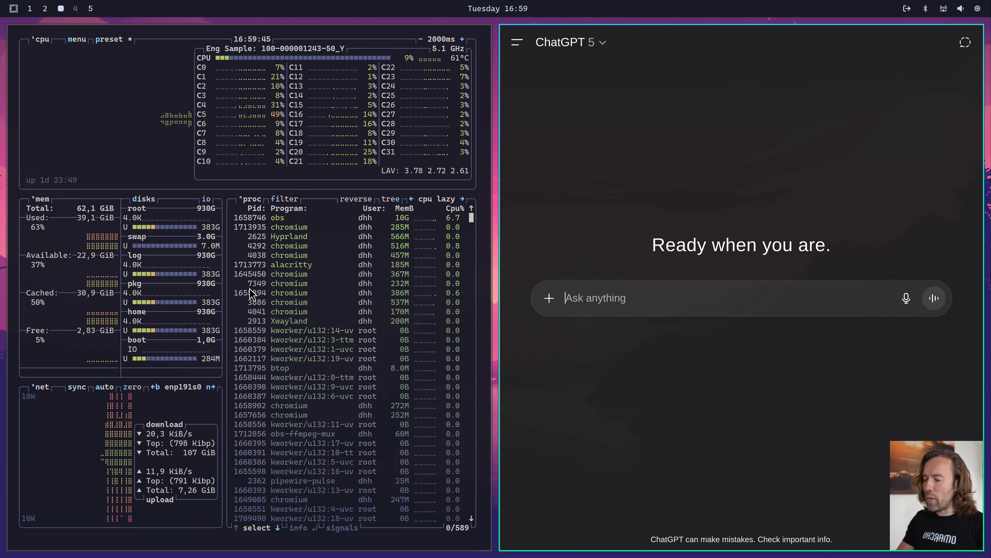
key("super+w")
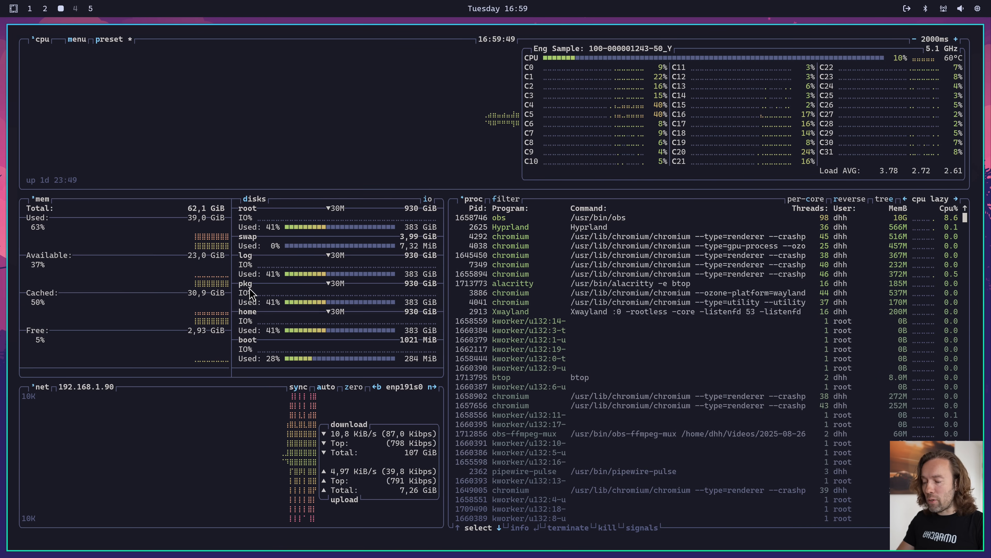
key("super+w")
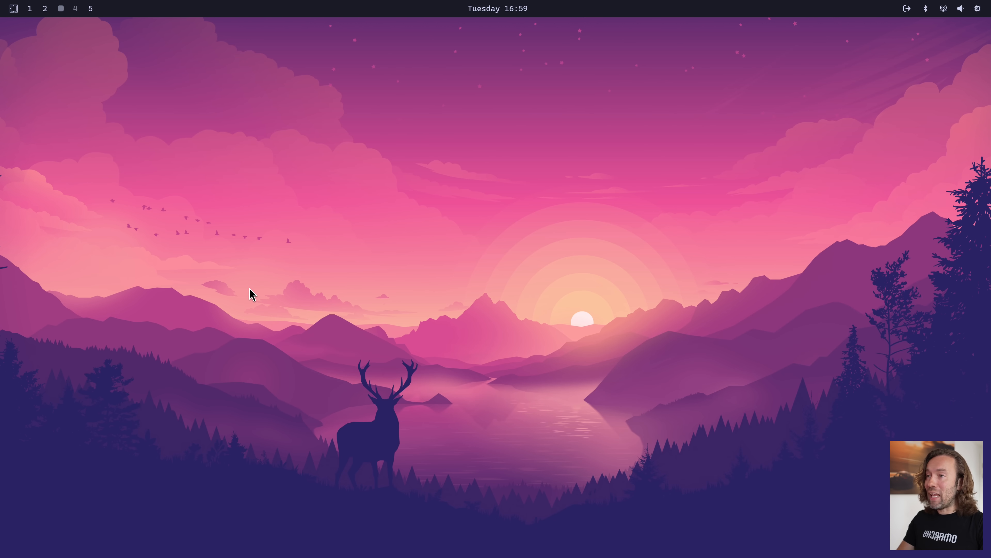
Launch the Grok web app, open X beside it, and close the X window
key("super+shift+a")
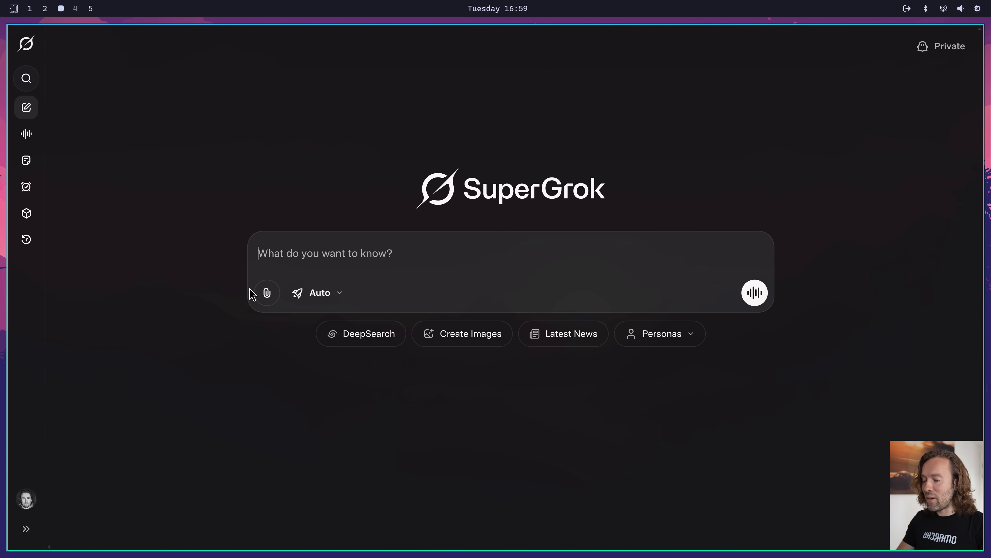
key("super+shift+x")
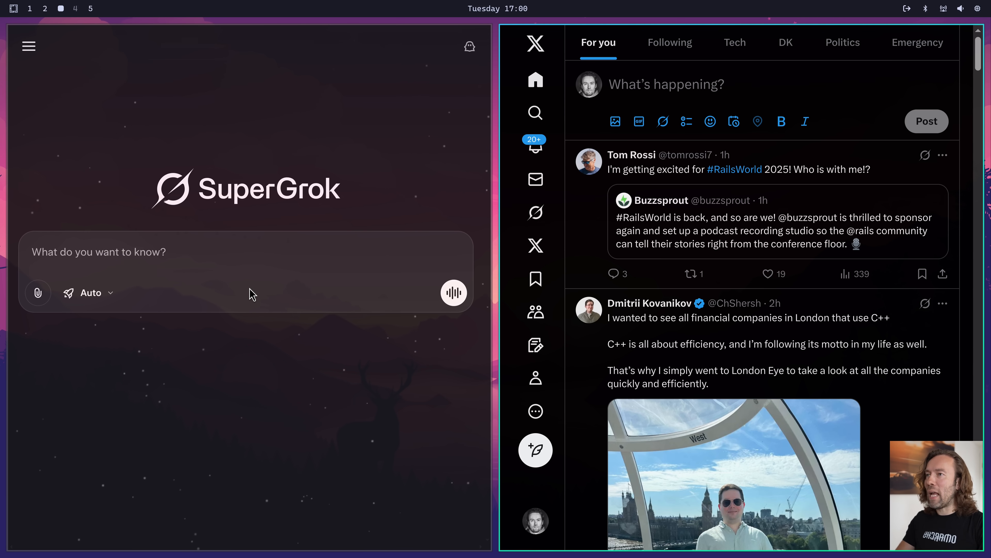
key("super+w")
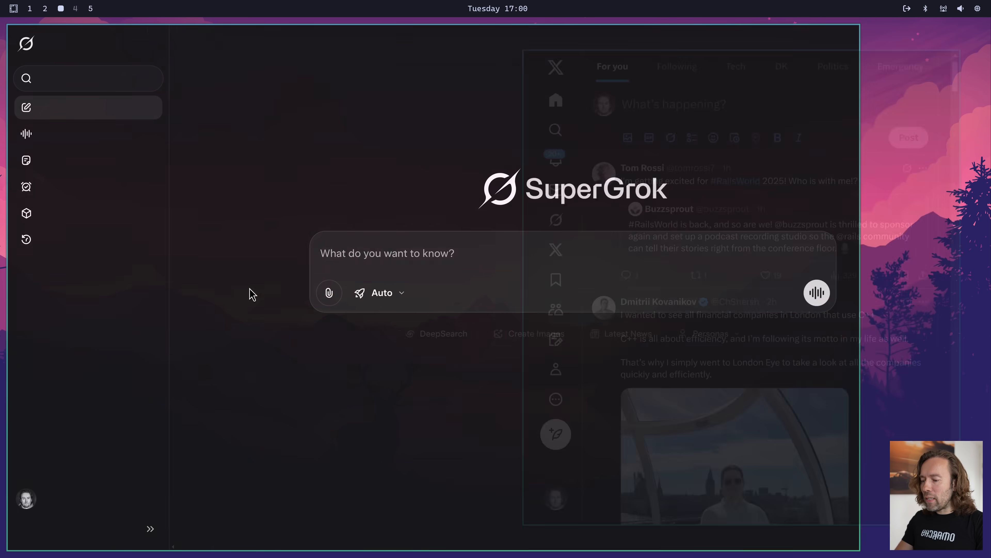
Launch the btop activity monitor beside Grok and close both windows to clear the workspace
key("super+t")
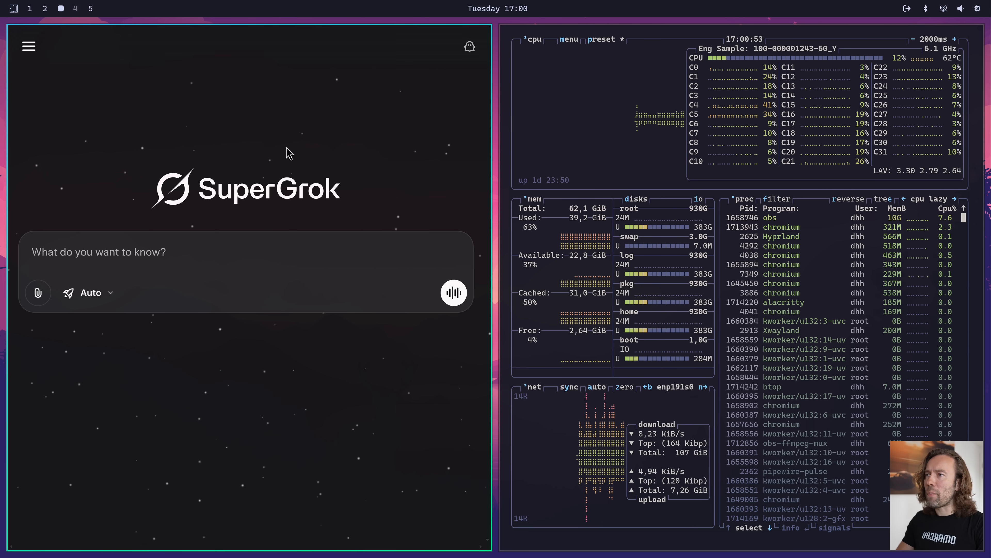
key("super+w")
key("super+w")
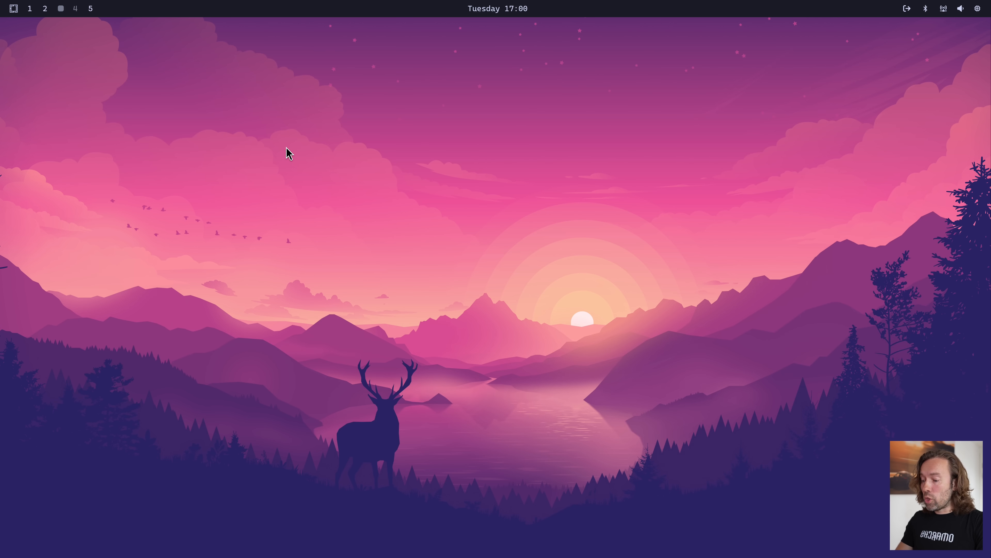
Launch Calculator from the application launcher and close its window
key("super+space")
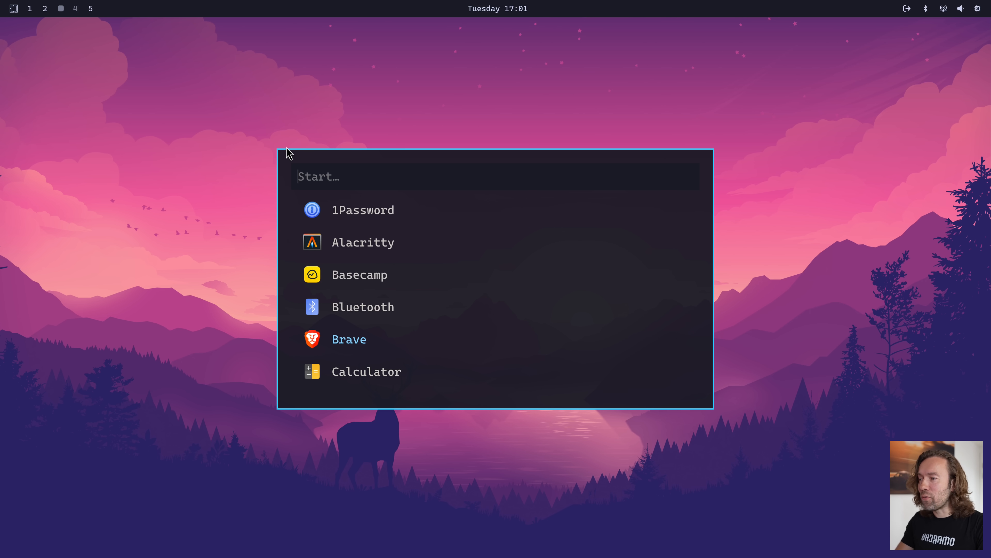
key("Return")
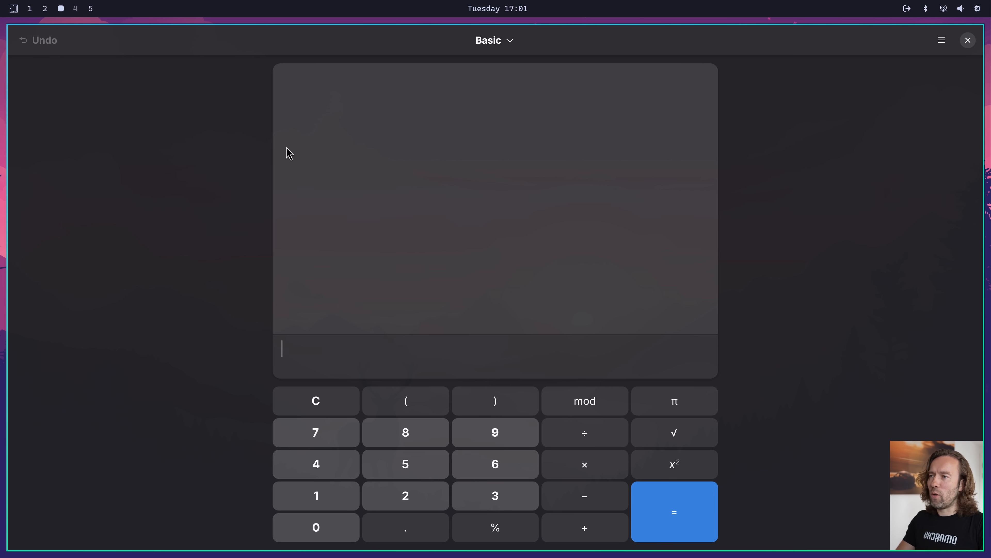
key("super+w")
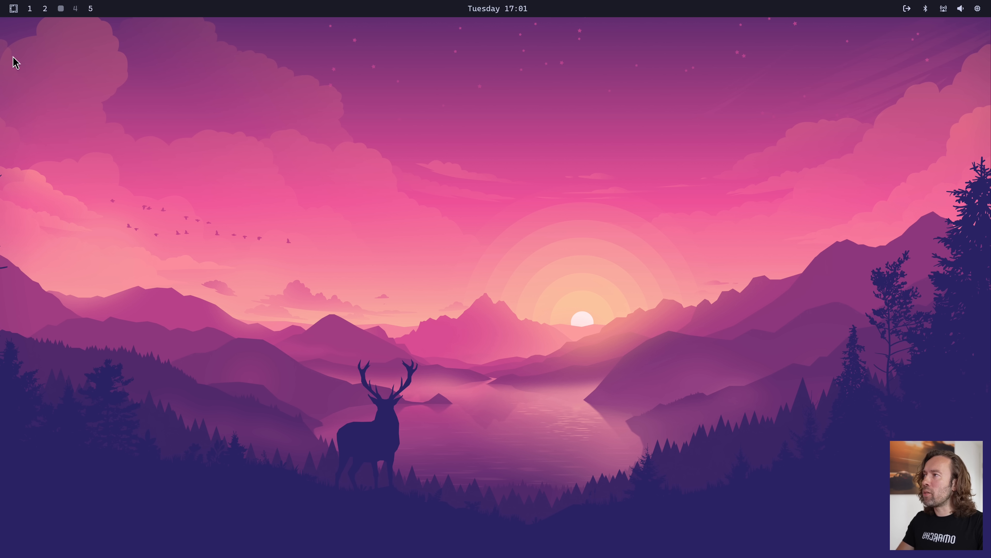
Bring up the Omarchy menu, view the Apps launcher, and dismiss it
left_click(15, 15)
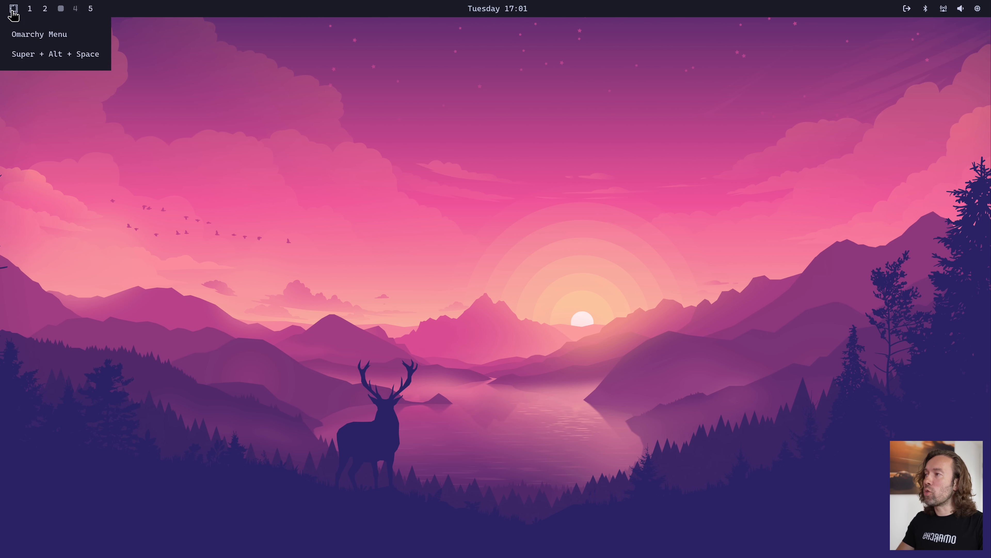
key("super+alt+space")
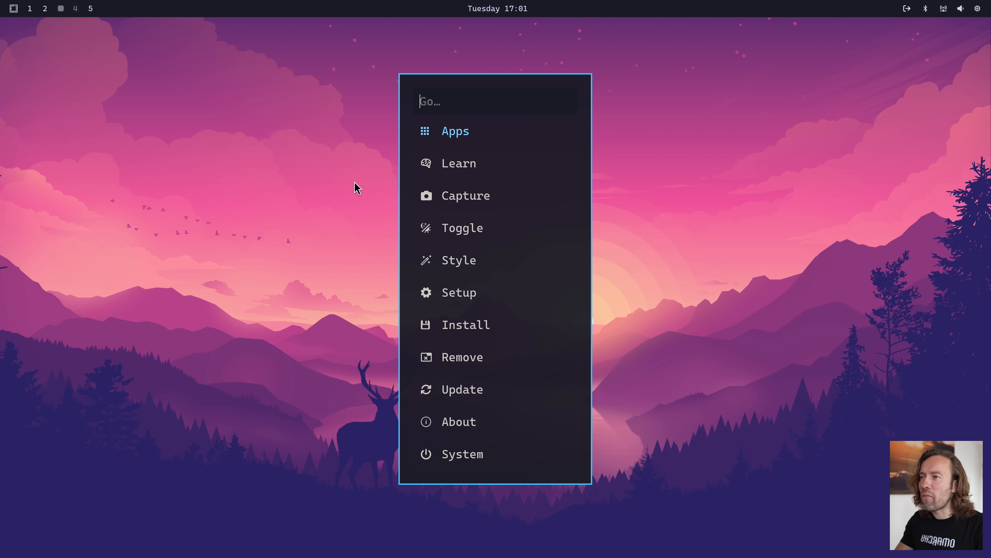
key("Return")
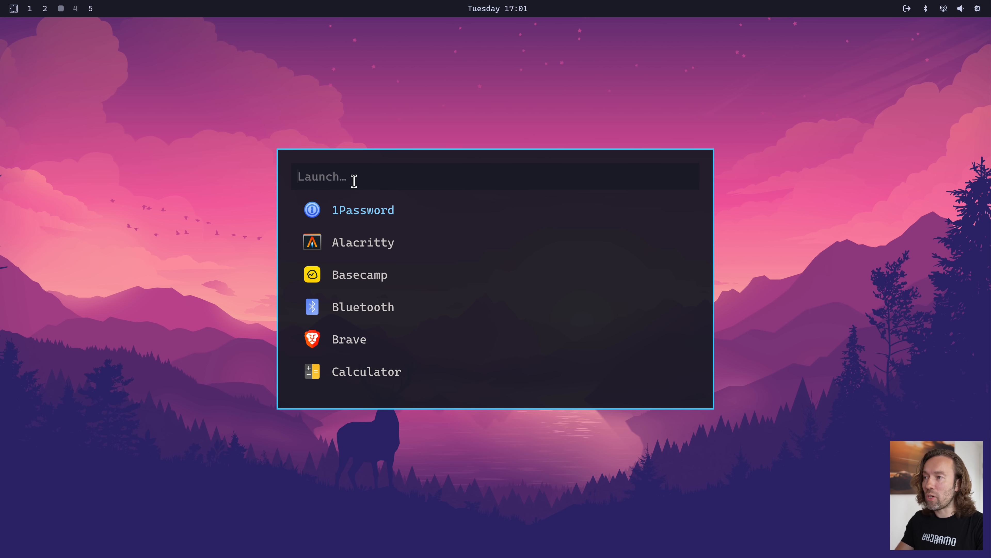
key("Escape")
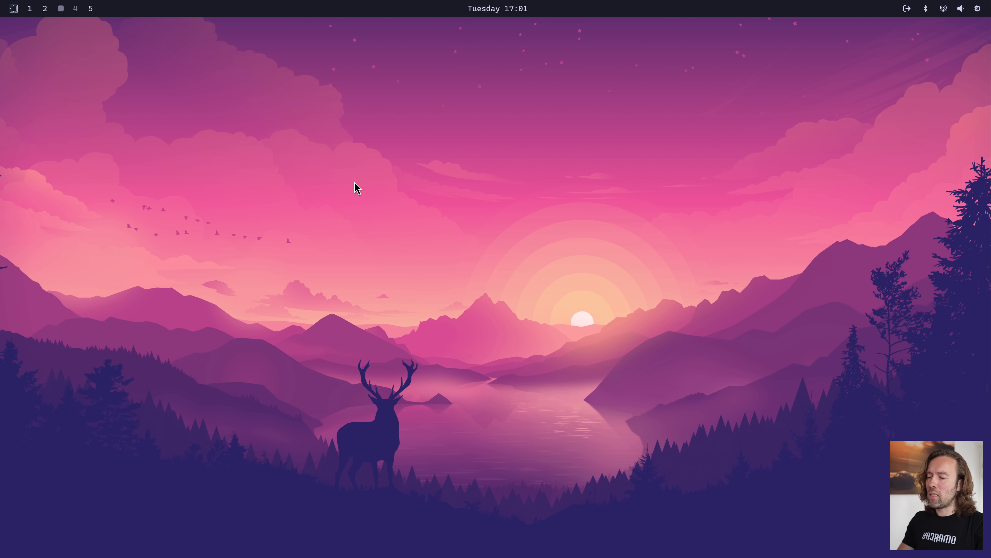
Open the Keybindings reference from the Learn section of the Omarchy menu and look through the list
key("super+alt+space")
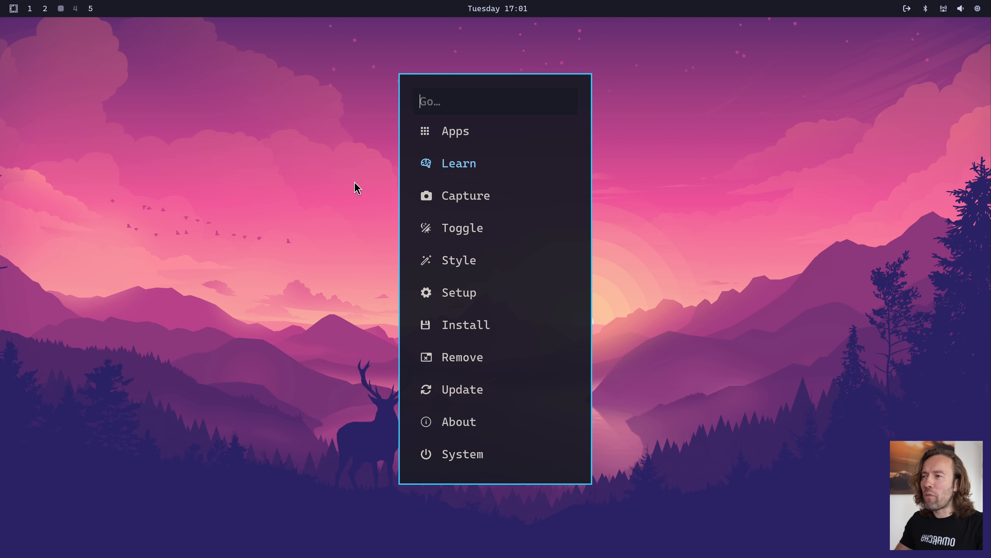
key("Return")
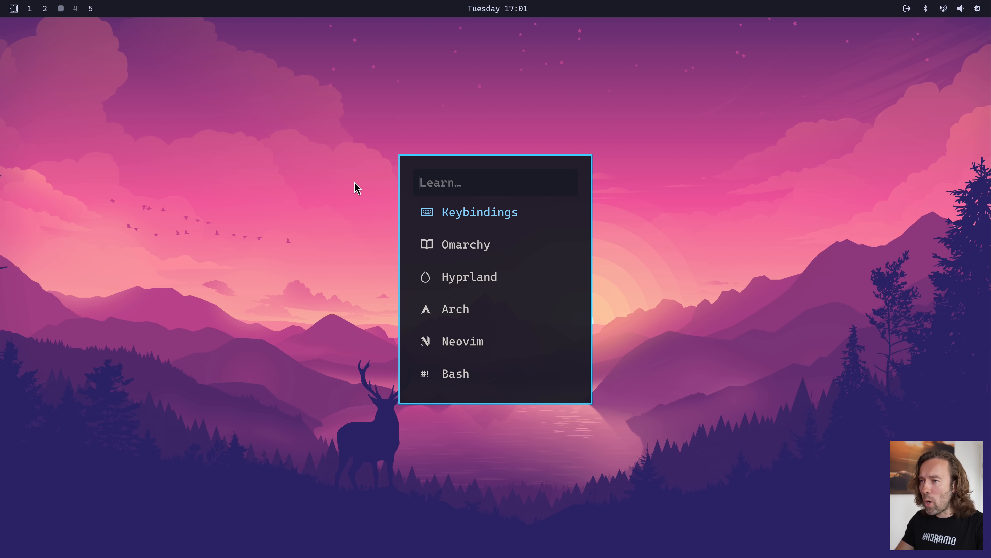
key("Return")
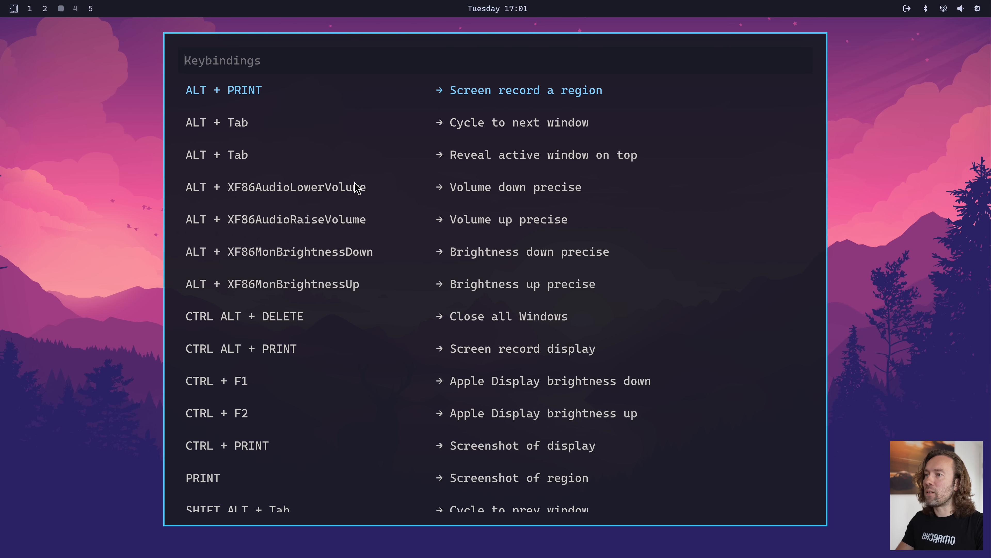
scroll(357, 187, "down", 10)
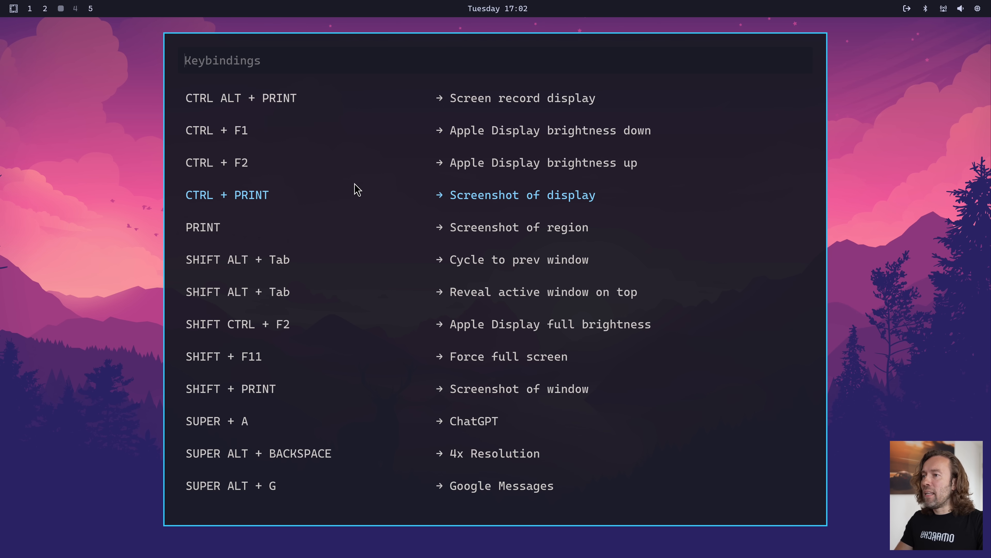
scroll(356, 187, "up", 9)
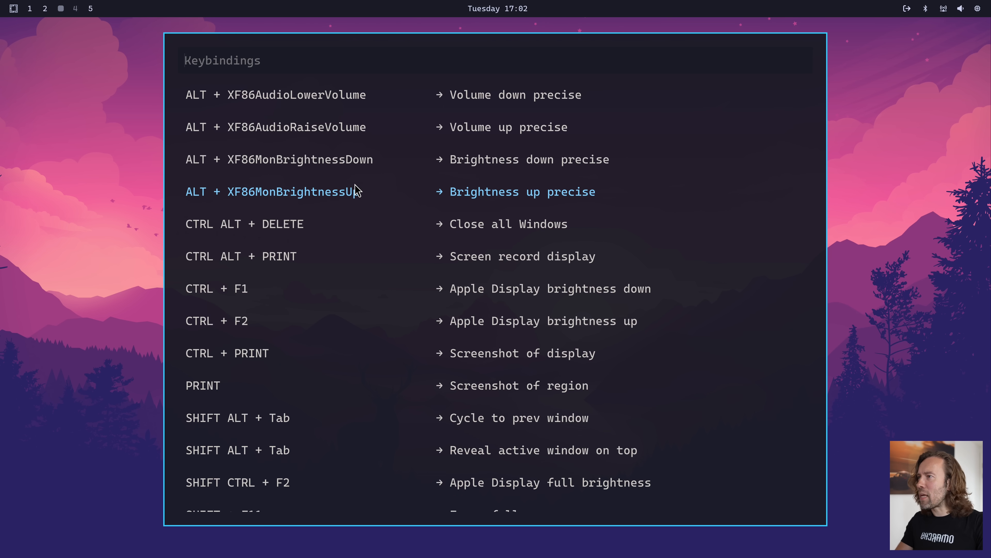
Search the keybindings reference for "terminal" and close the reference
scroll(356, 189, "up", 2)
type("terminal")
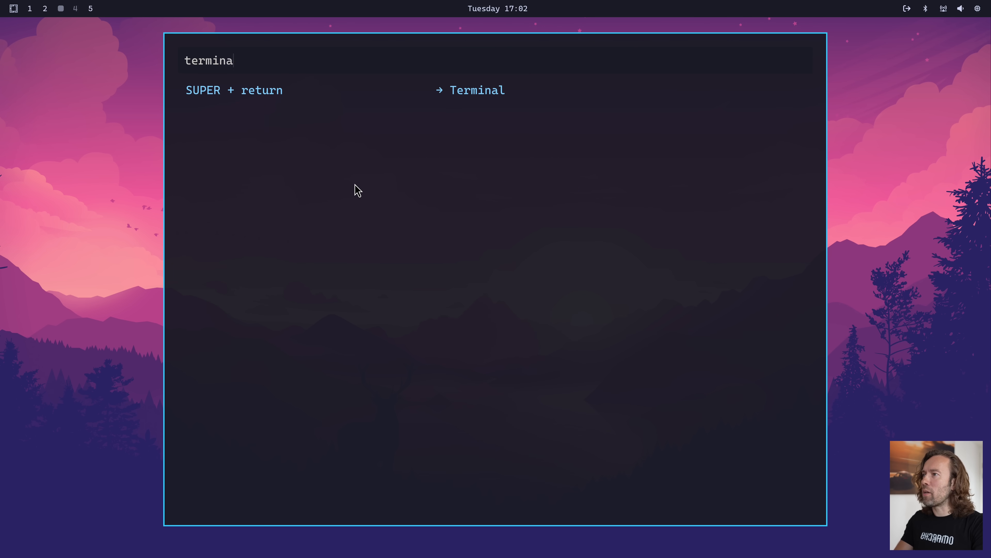
key("BackSpace")
key("BackSpace")
key("BackSpace")
key("BackSpace")
key("BackSpace")
key("Escape")
Open the Omarchy manual from the Learn section of the Omarchy menu
key("super+alt+space")
type("le")
key("Return")
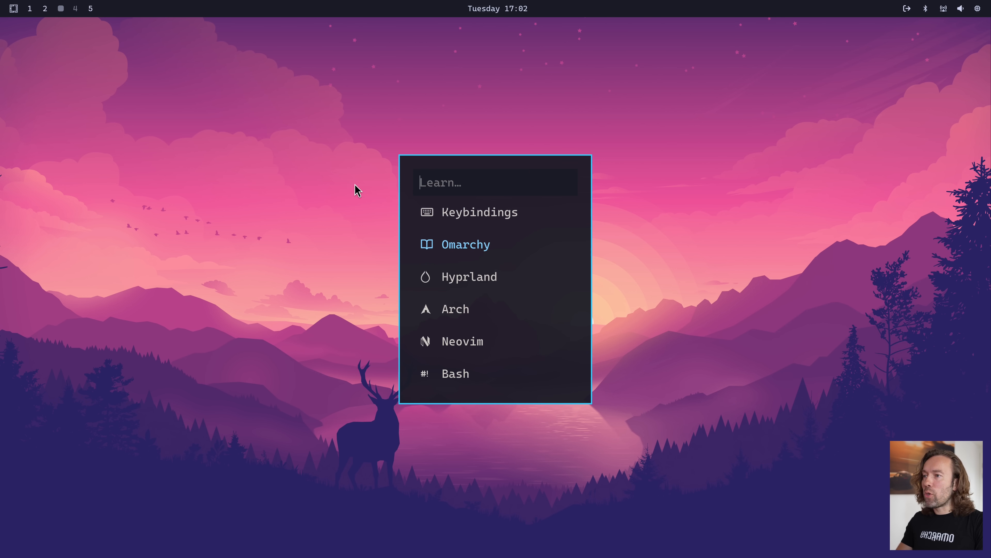
key("Return")
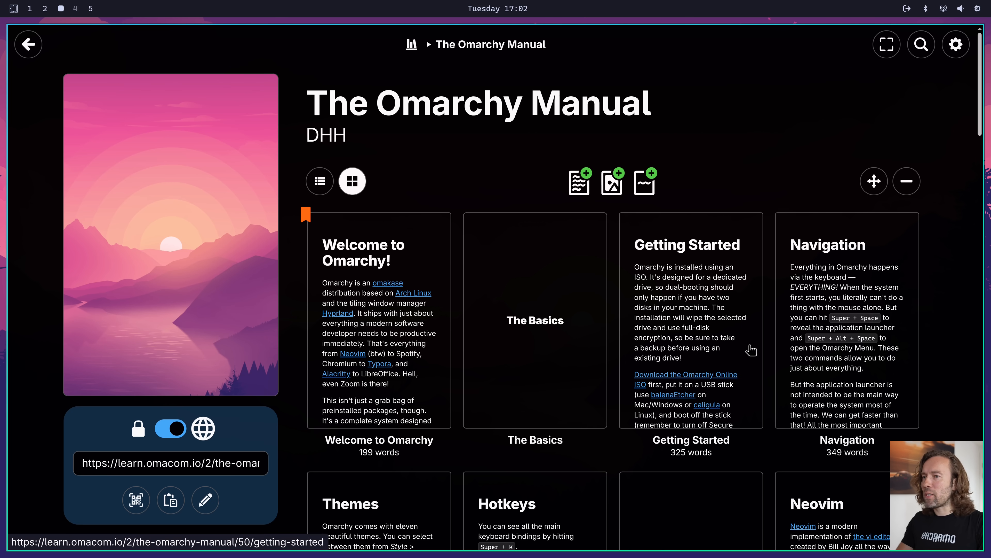
Look through the manual's Getting Started chapter and page forward to the Themes chapter
left_click(711, 314)
scroll(711, 314, "up", 4)
scroll(711, 314, "down", 8)
scroll(712, 314, "down", 5)
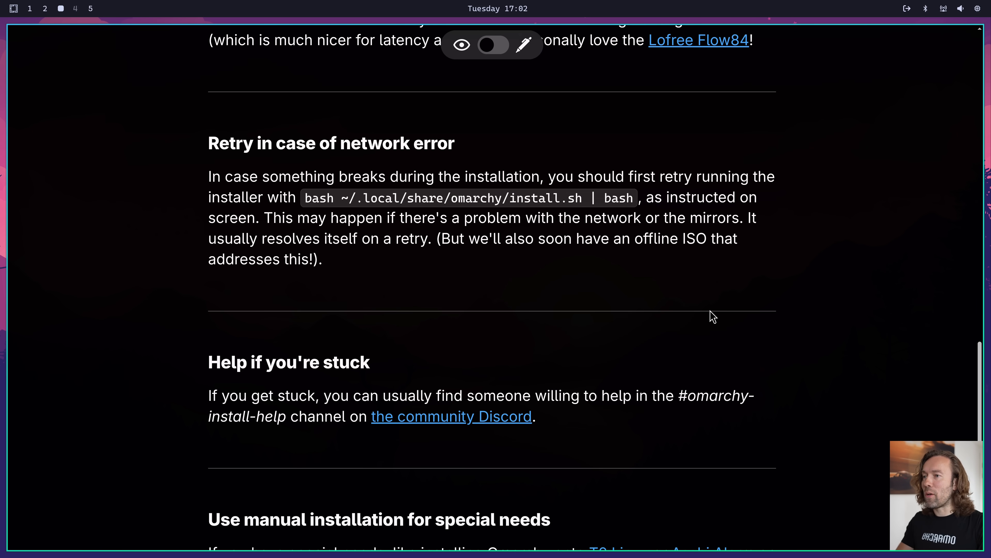
key("Right")
key("Right")
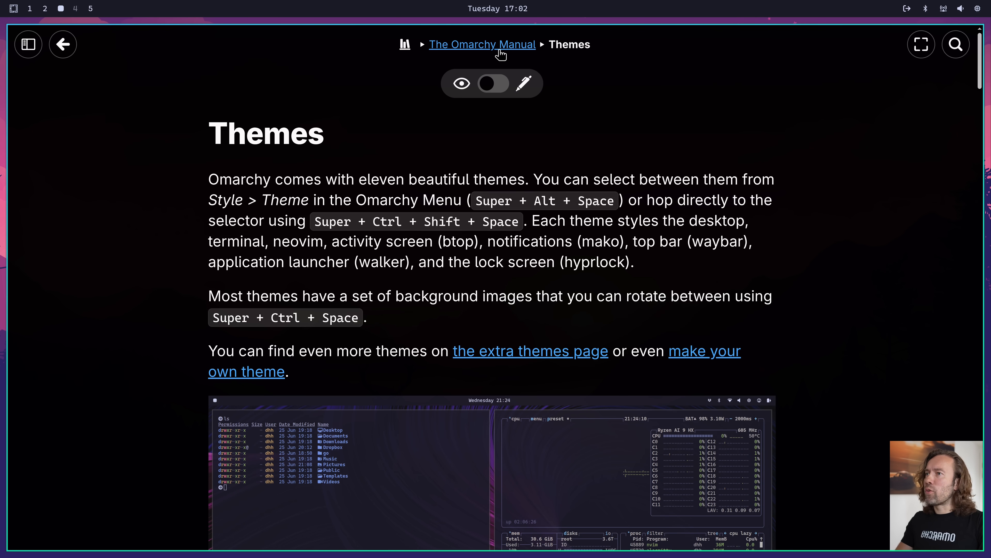
Return to The Omarchy Manual's overview and look over its chapters
left_click(497, 46)
scroll(458, 217, "down", 15)
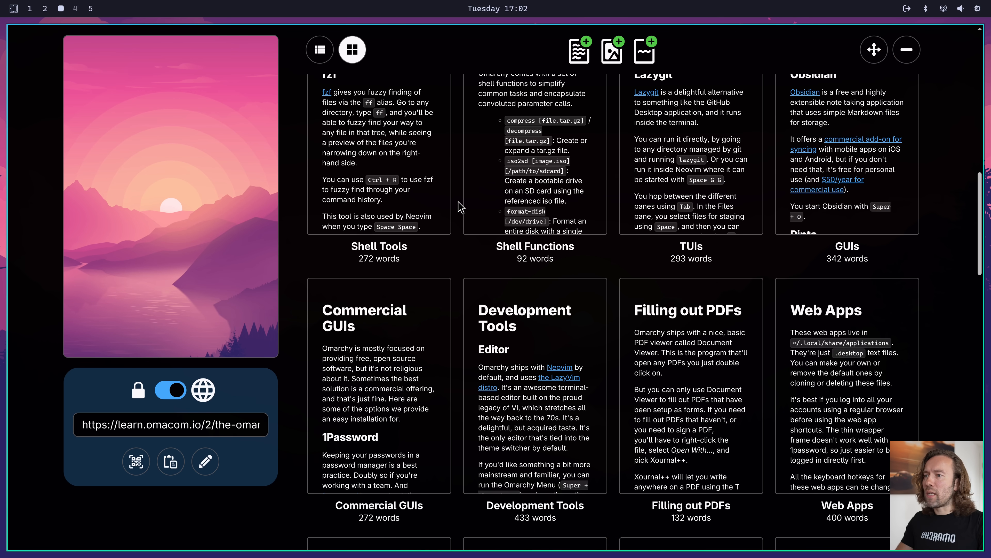
scroll(461, 207, "up", 18)
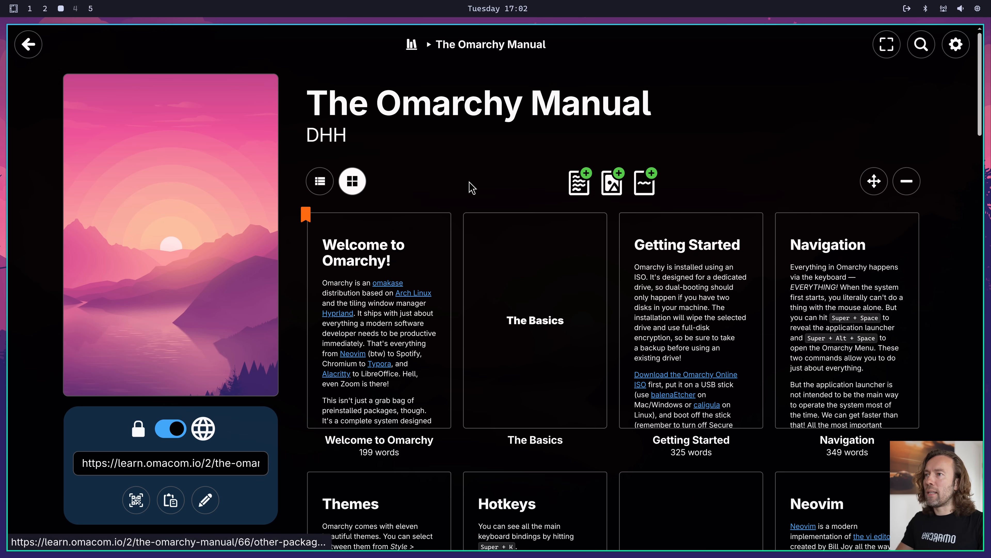
Open the Omacom book from the Writebook library, look through its Doctrine chapter, and close the window
left_click(414, 45)
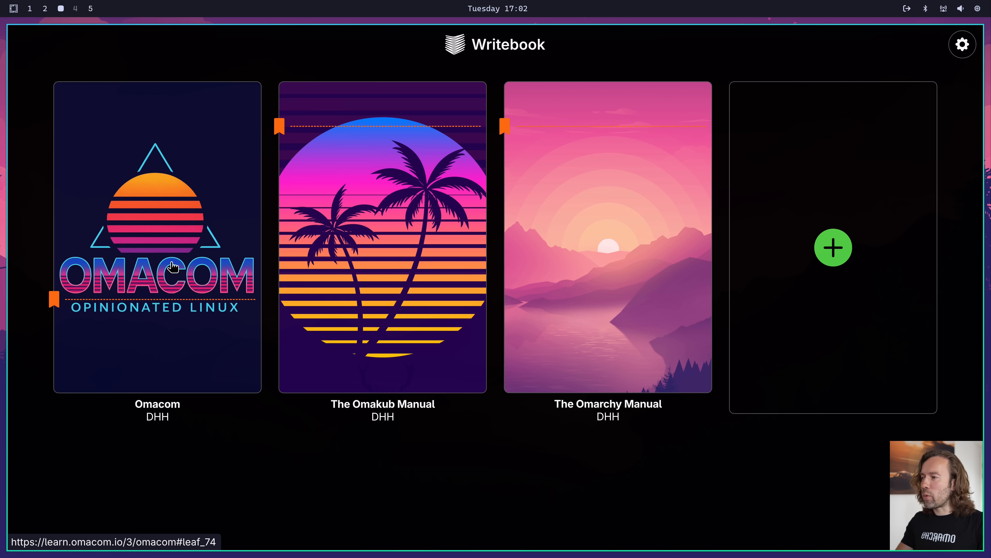
left_click(175, 232)
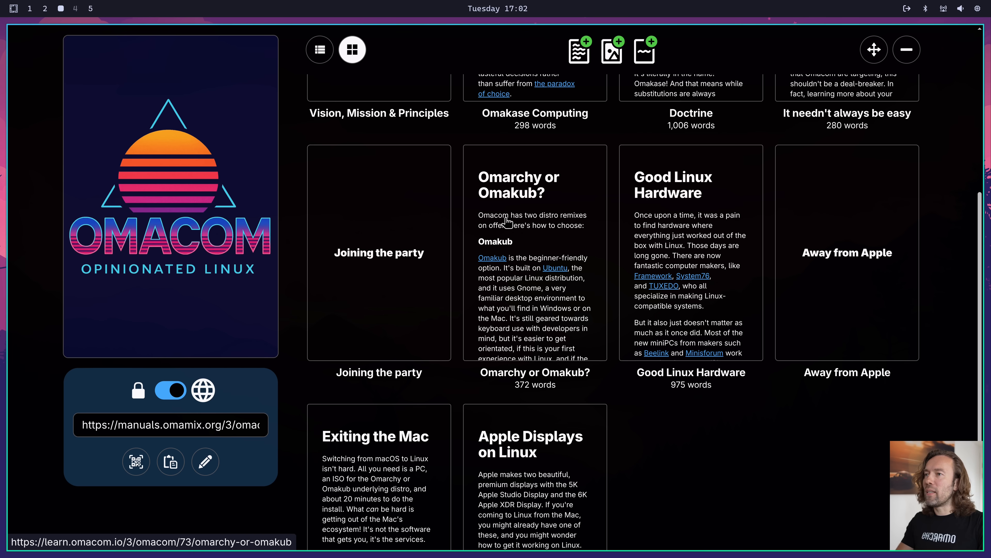
left_click(625, 330)
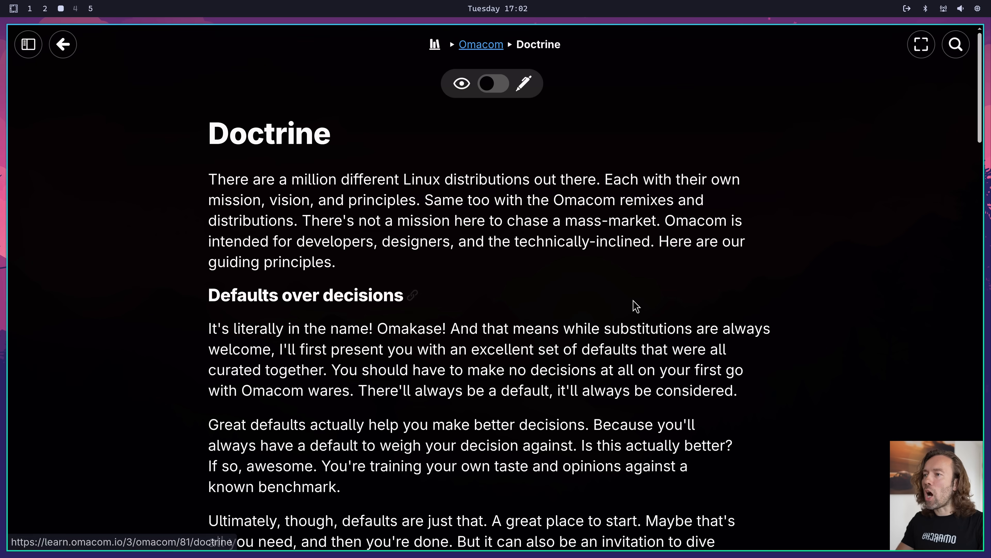
scroll(646, 285, "down", 8)
scroll(647, 289, "down", 5)
scroll(644, 283, "up", 13)
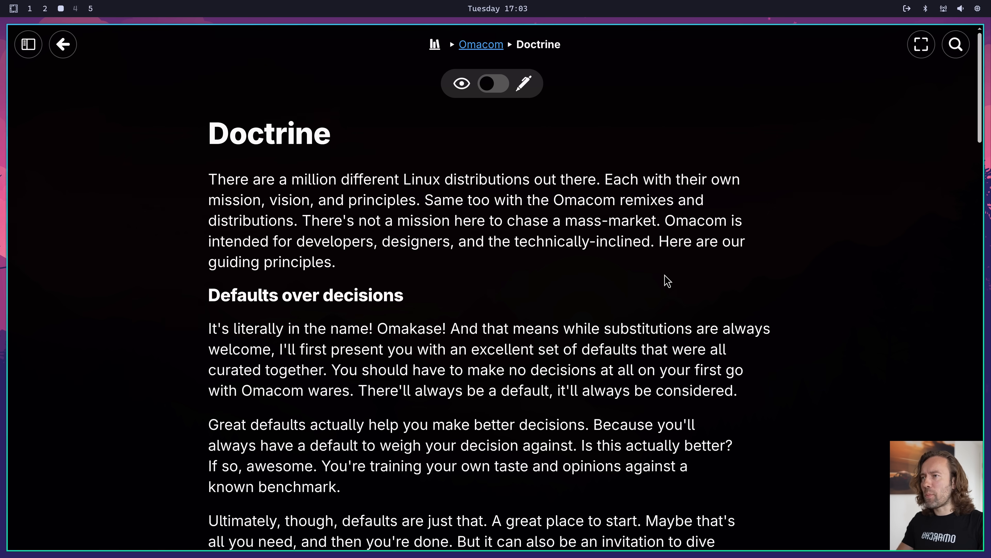
key("super+w")
Open the Hyprland wiki from the Learn section of the Omarchy menu
key("super+alt+space")
type("lear")
key("Return")
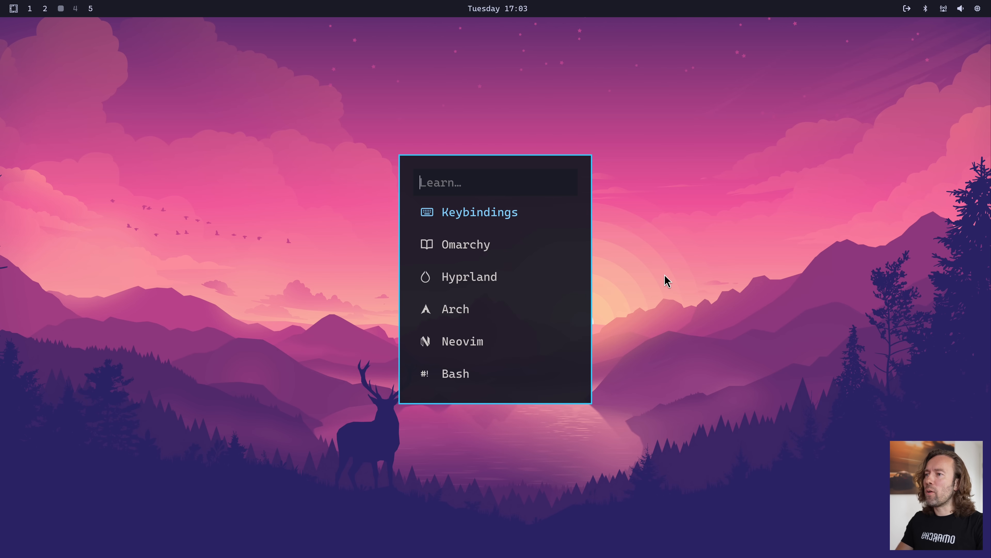
key("Return")
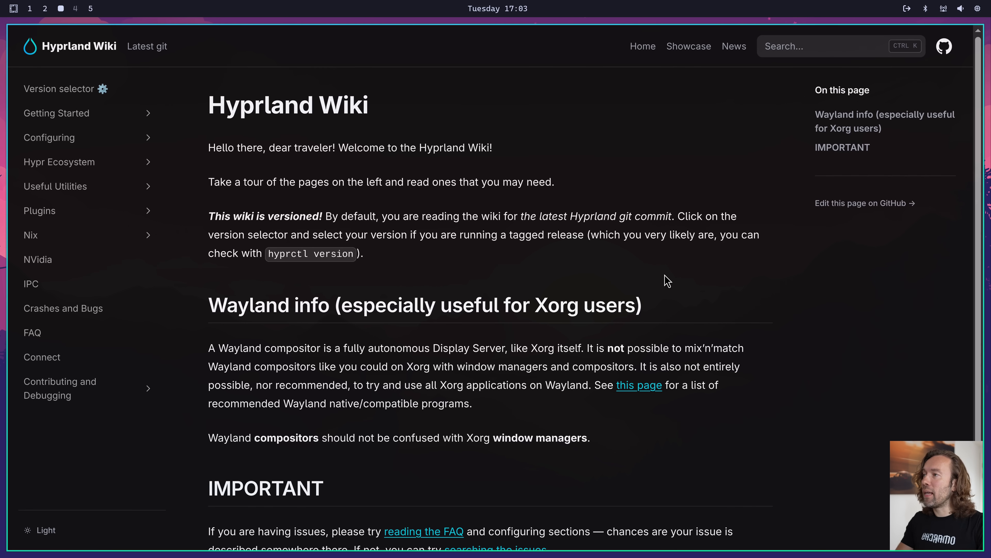
Browse the wiki's Configuring section to the Dispatchers page, look through its tables, and close the window
left_click(117, 139)
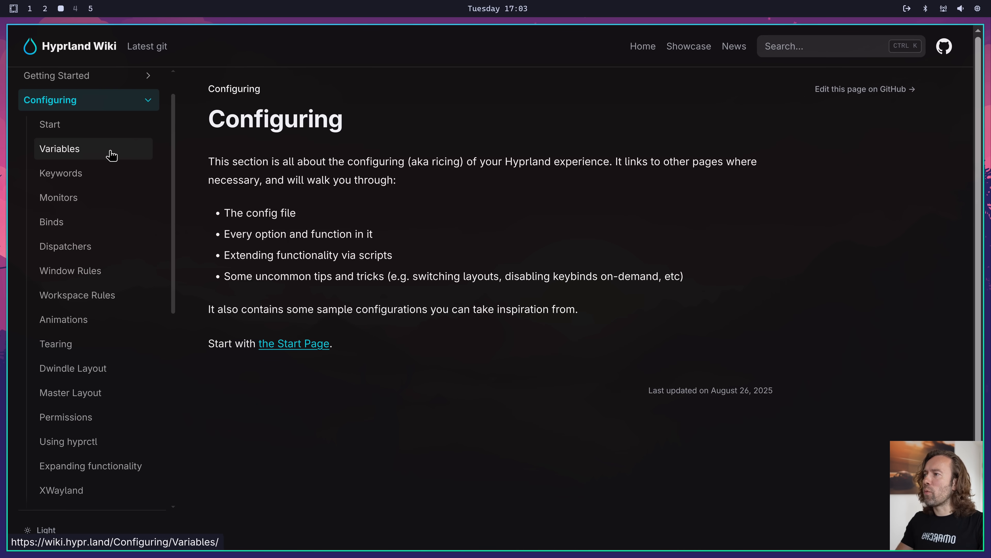
left_click(111, 149)
left_click(100, 210)
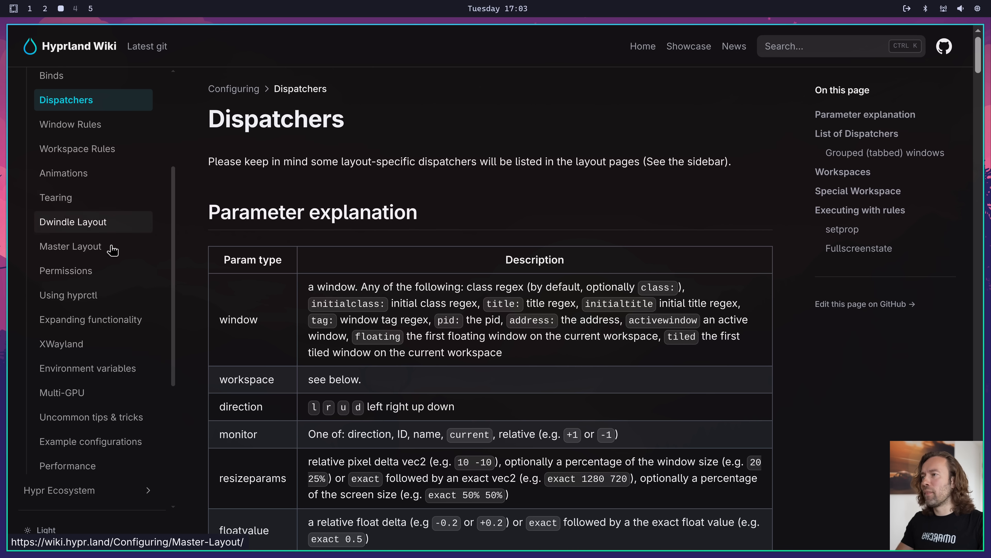
scroll(354, 289, "down", 15)
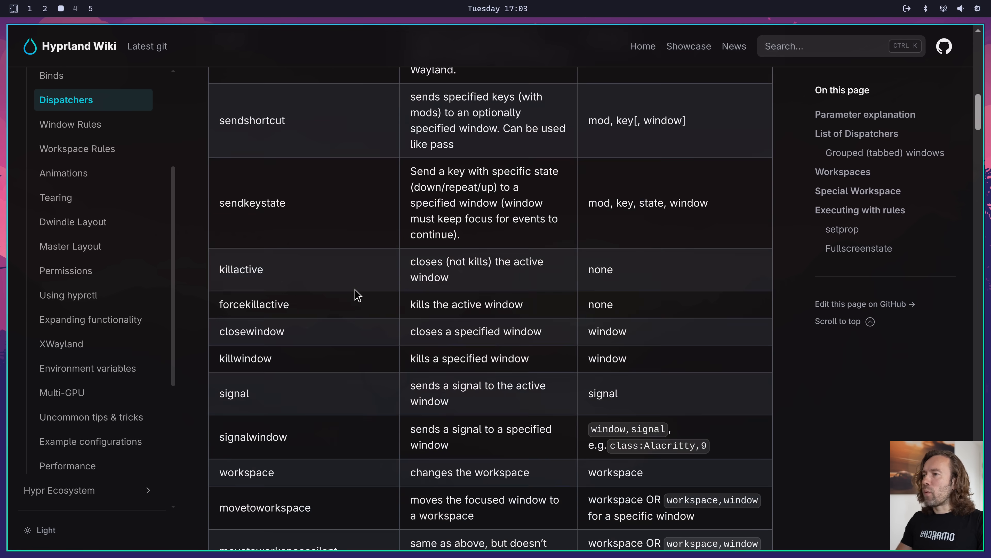
key("super+w")
Open the Arch wiki from the Learn section of the Omarchy menu, look over its main page, and close it
key("super+alt+space")
type("le")
key("Return")
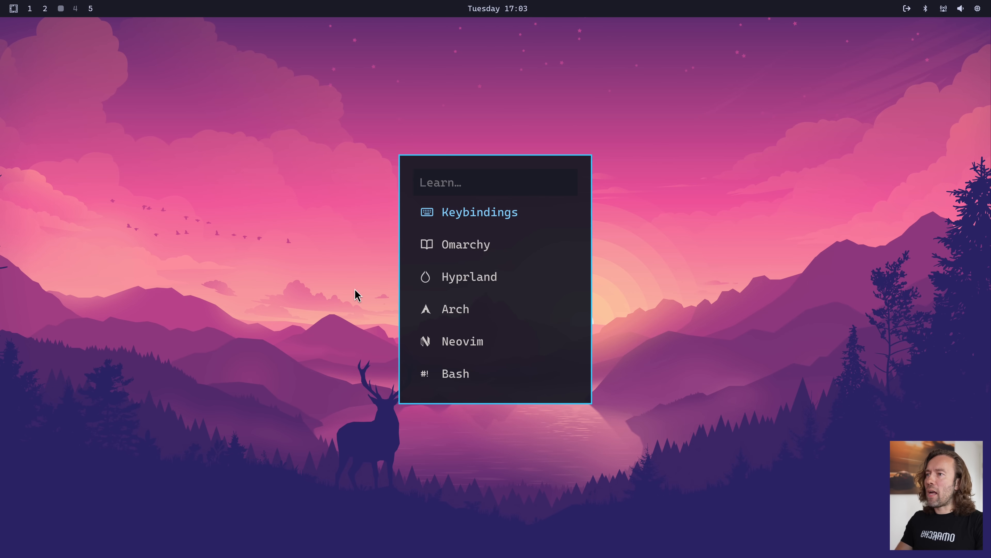
key("Return")
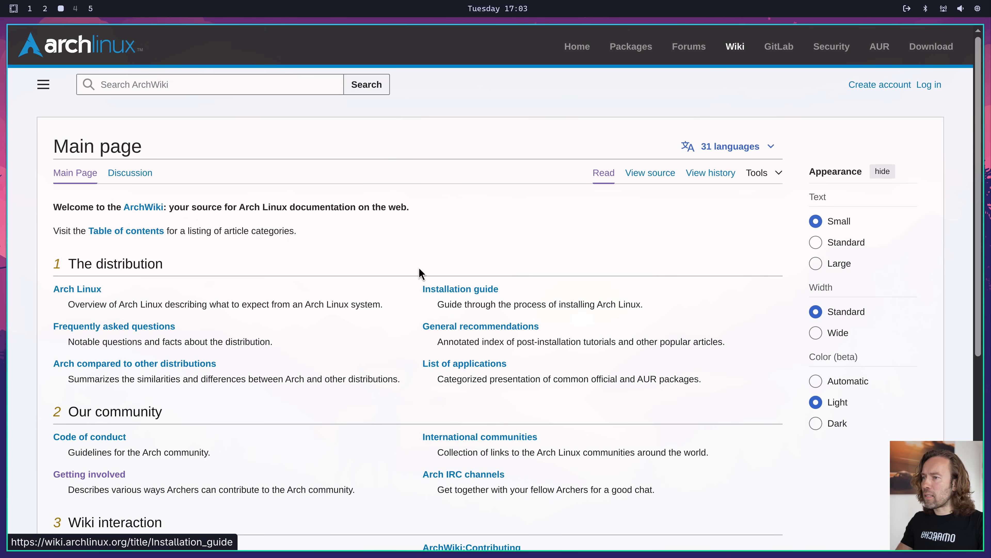
scroll(406, 270, "down", 5)
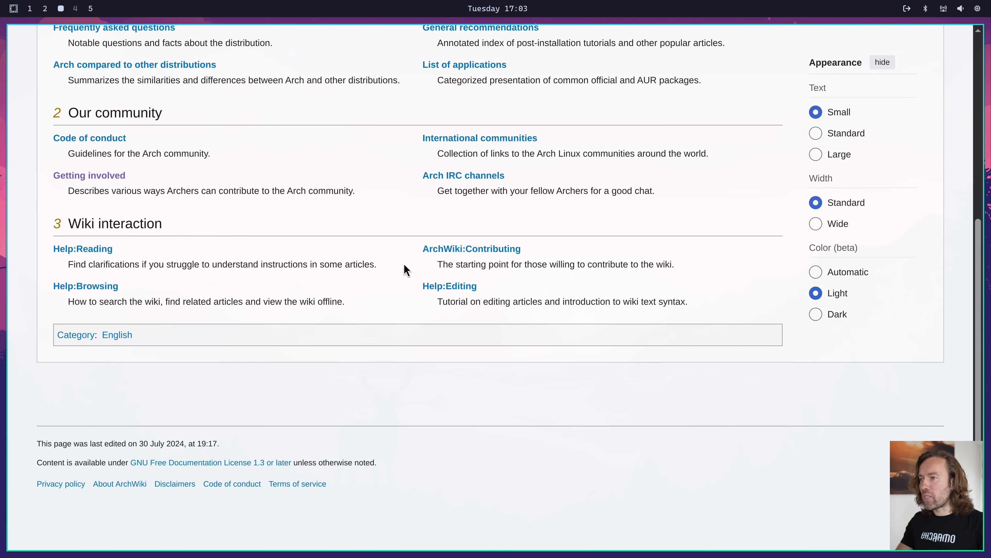
scroll(406, 269, "up", 5)
scroll(406, 269, "up", 2)
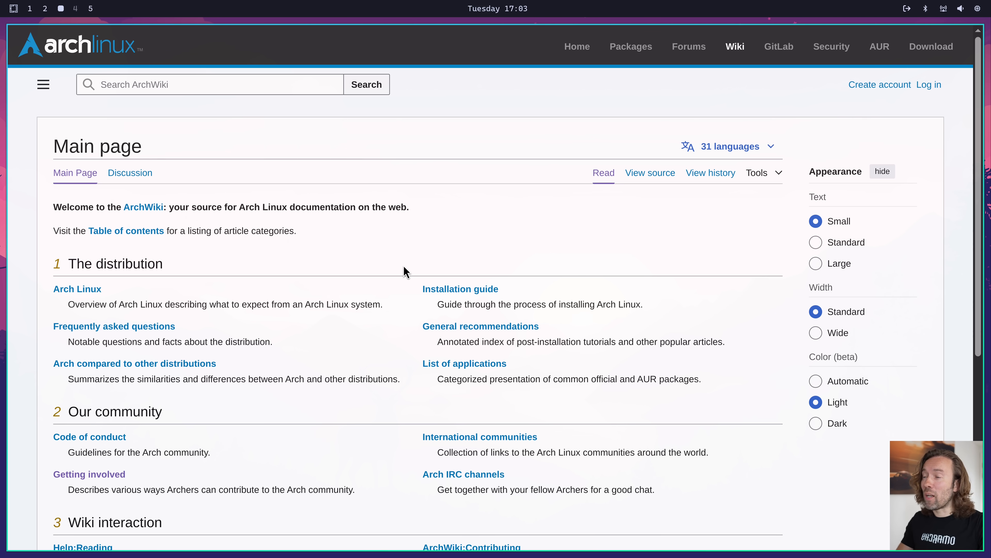
key("super+w")
Open the Neovim resource from the Omarchy menu's Learn section, look through the LazyVim keymaps, and close it
key("super+alt+space")
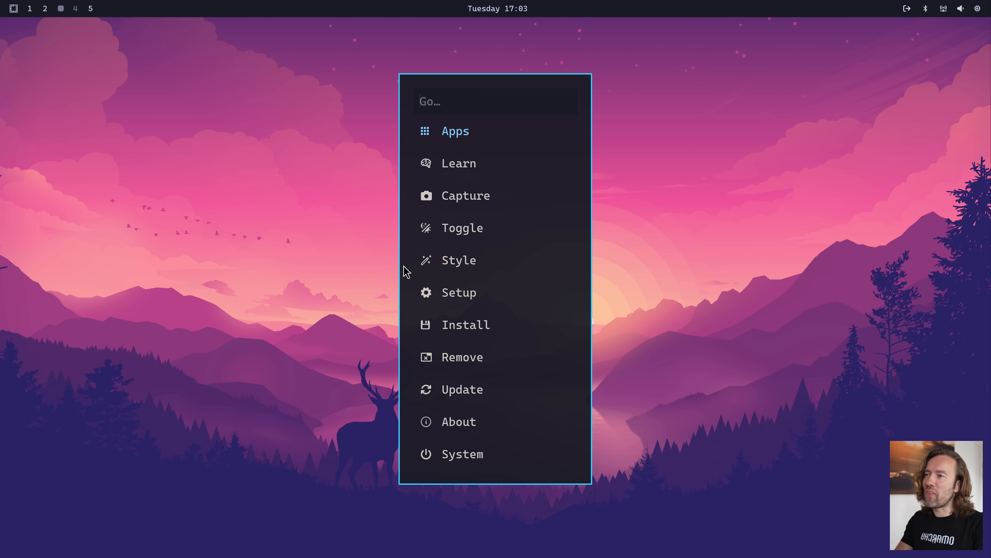
type("learn")
key("Return")
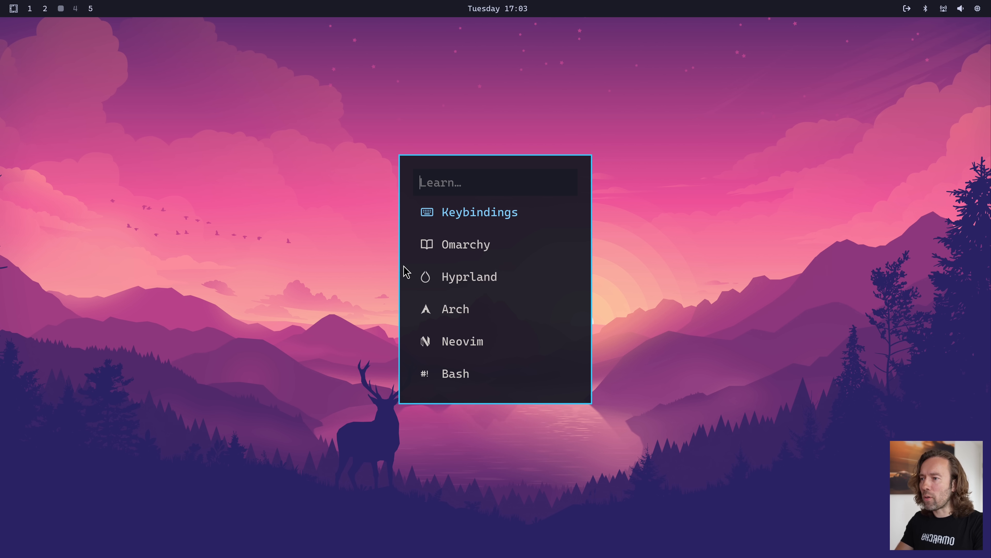
type("neo")
key("Return")
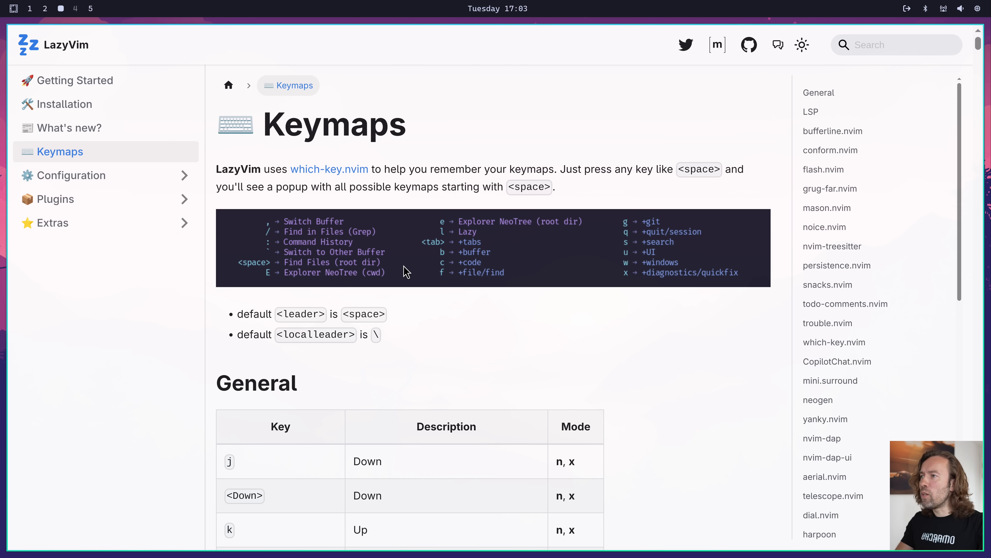
scroll(404, 269, "down", 20)
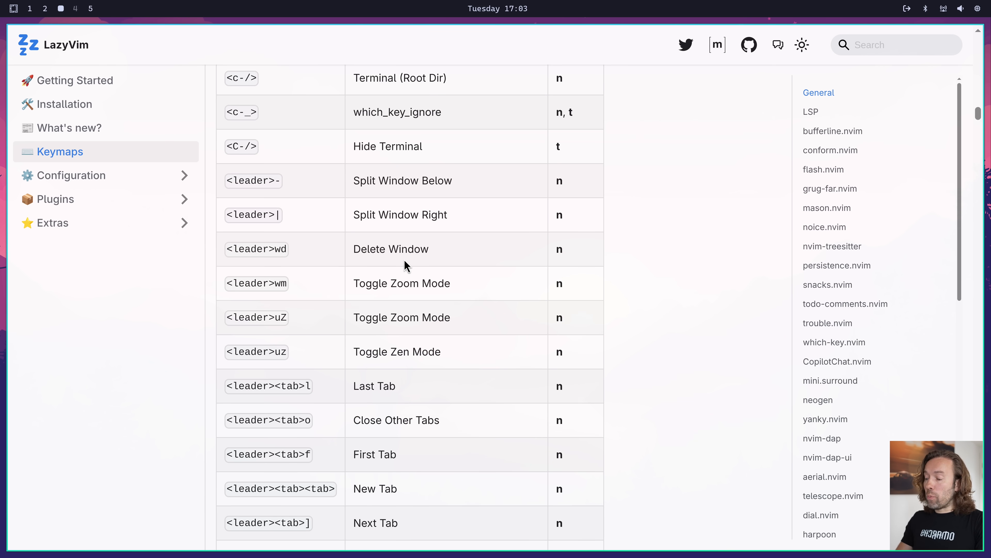
key("super+w")
Start the Color picker from the Omarchy menu's Capture section and pick a colour from the pink sky in the wallpaper
key("super+alt+space")
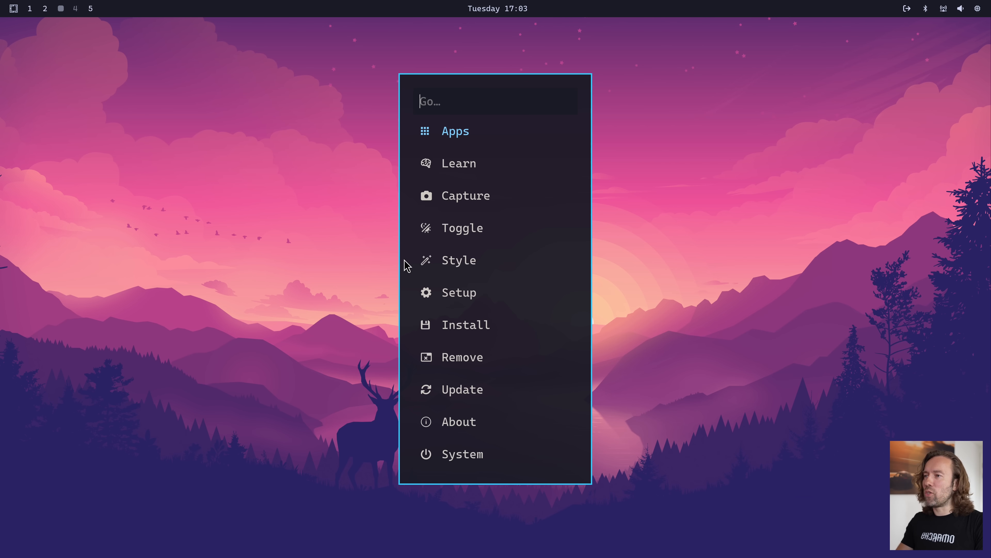
key("Return")
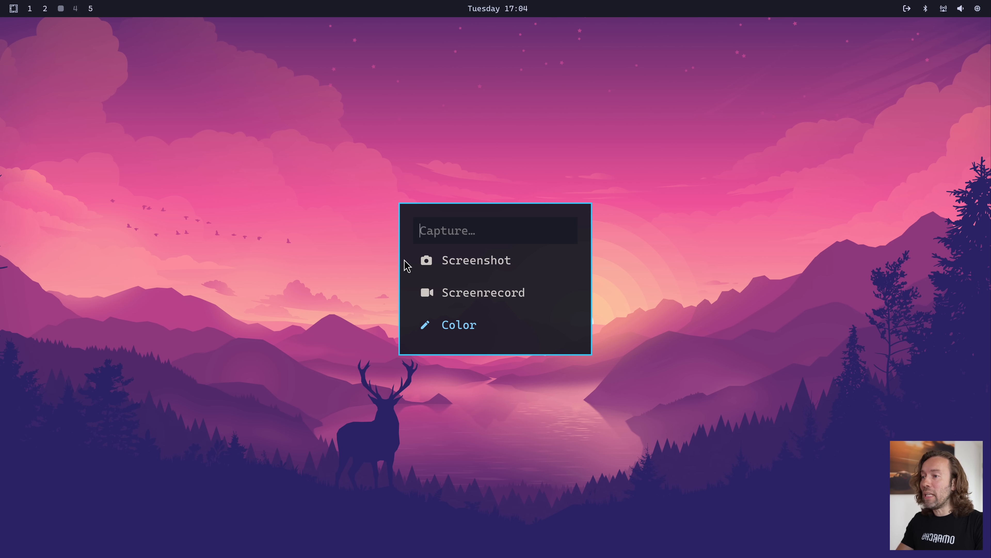
key("Return")
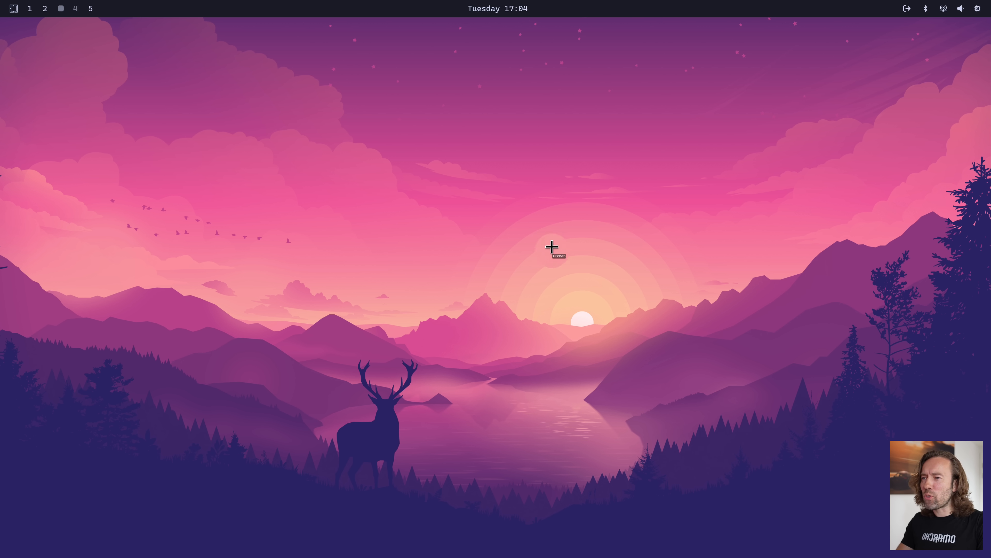
left_click(529, 198)
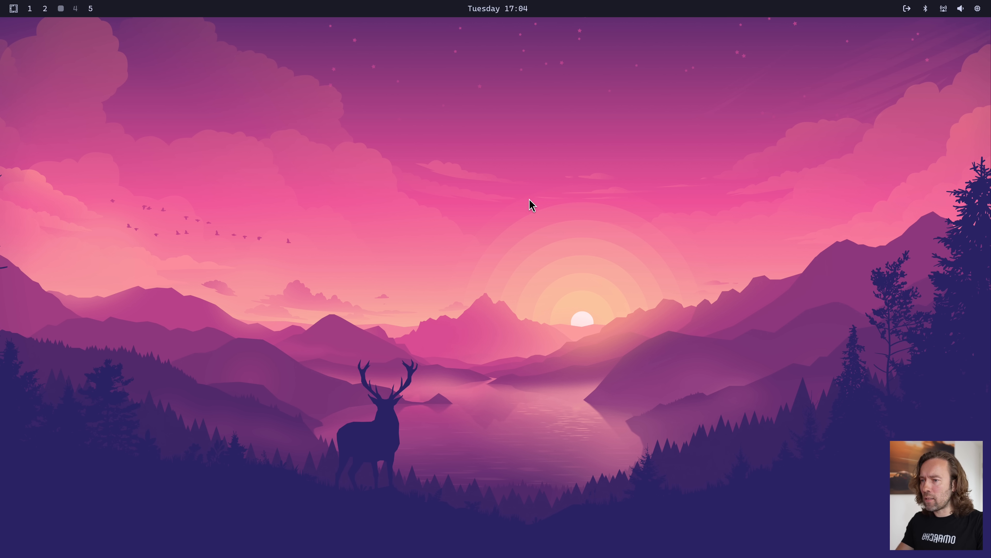
Search the keybindings reference for "screenshot" and close the reference
key("super+k")
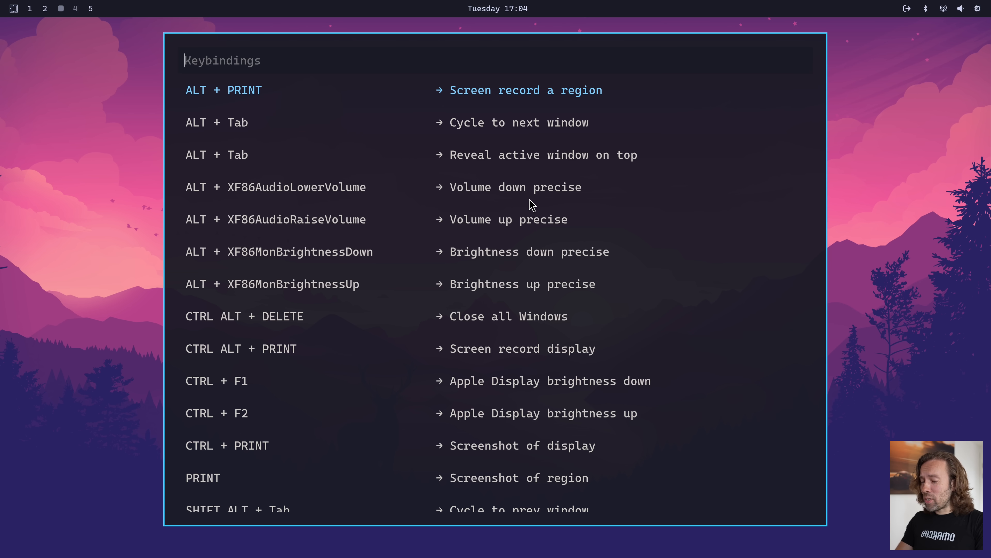
type("screen")
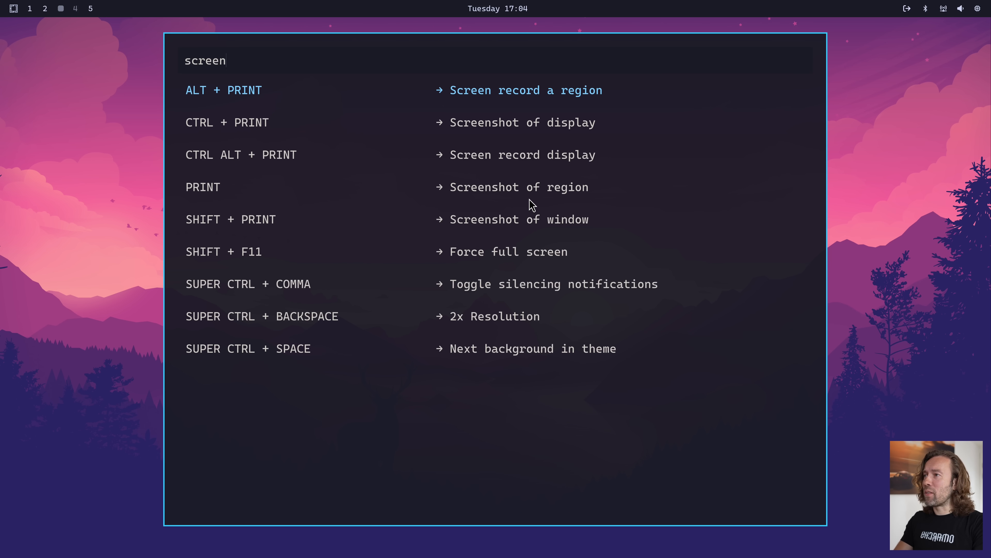
type("short")
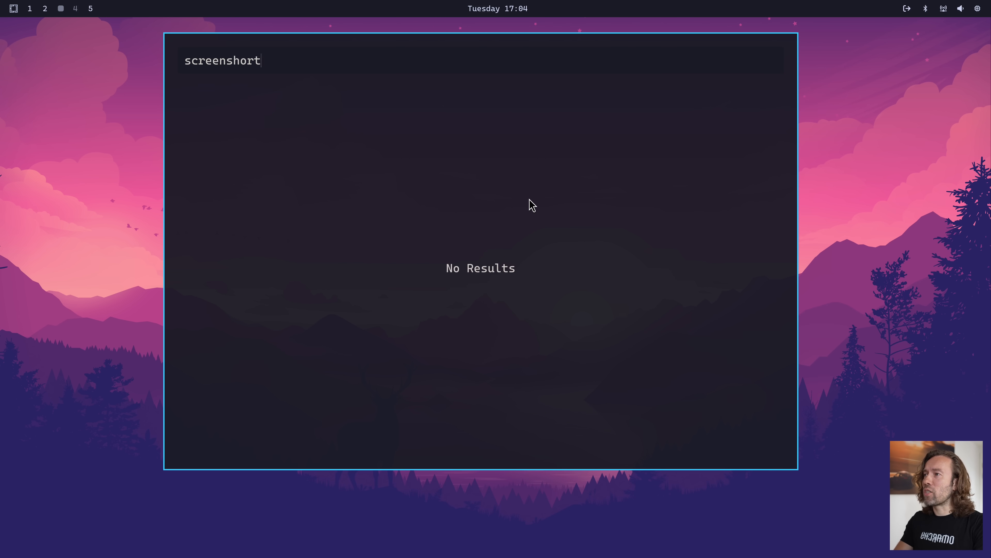
key("BackSpace")
key("BackSpace")
type("t")
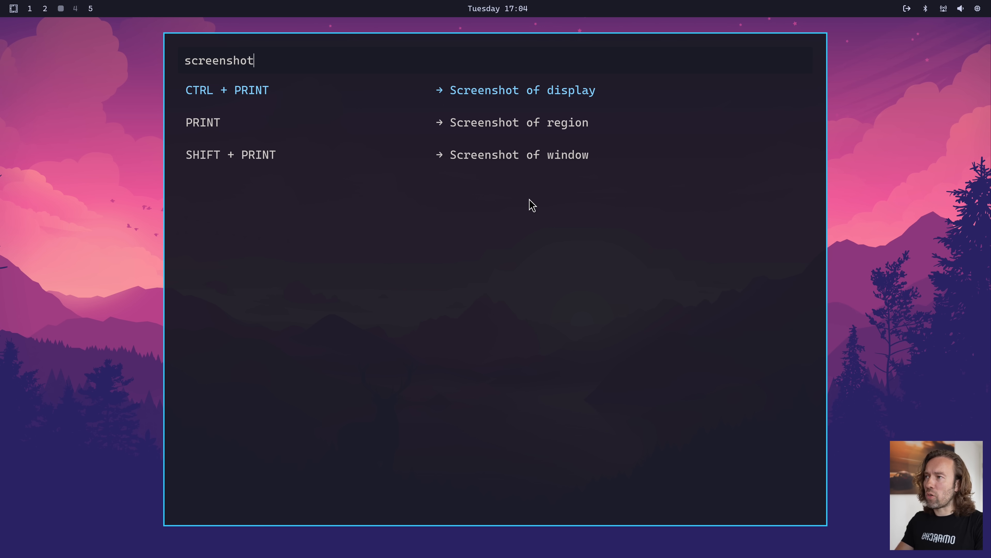
key("Escape")
Take a region screenshot covering the sun and the surrounding sky and mountains in the wallpaper
key("Print")
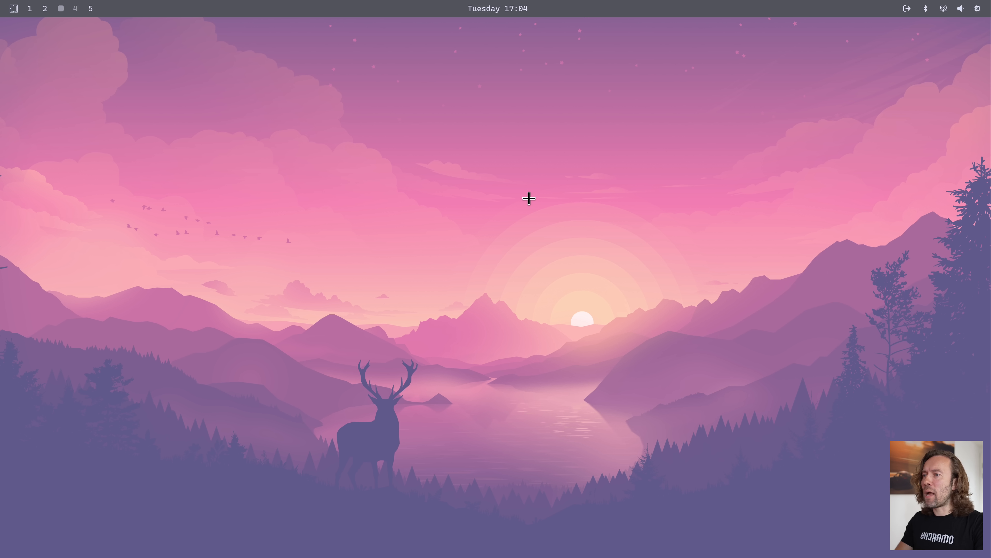
left_click_drag(413, 127, 720, 420)
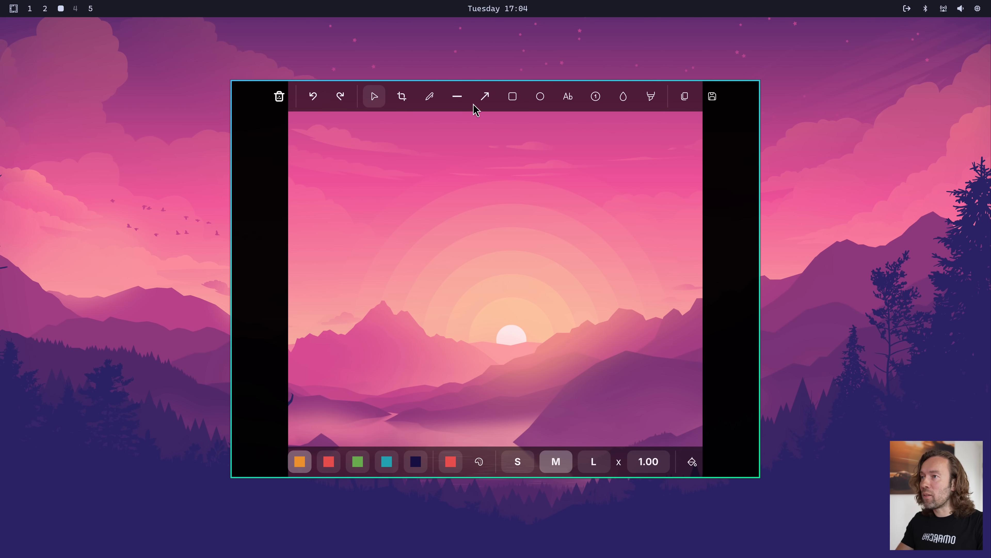
Annotate the screenshot with an arrow pointing at the sun and a rectangle around it, and close the editor
left_click(484, 97)
left_click_drag(364, 276, 500, 324)
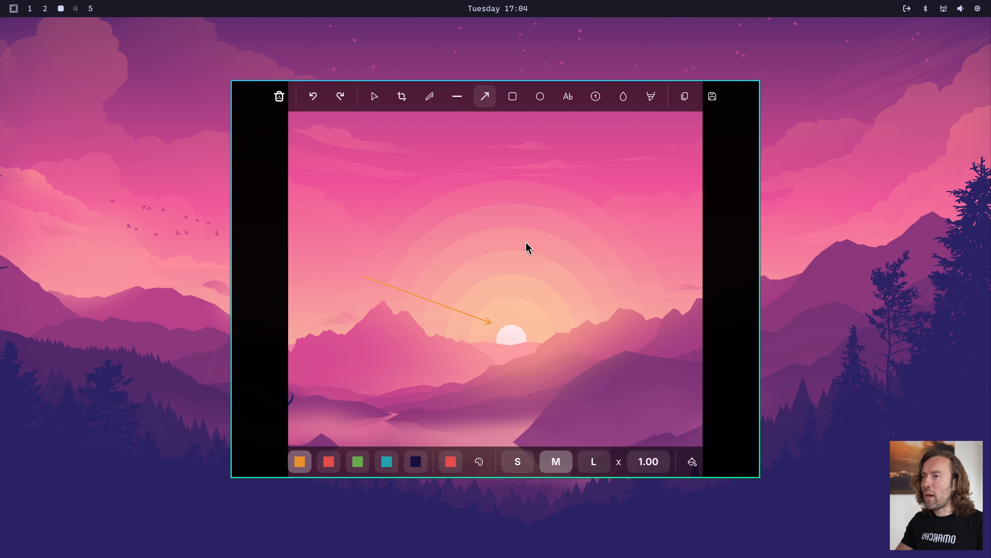
left_click(515, 96)
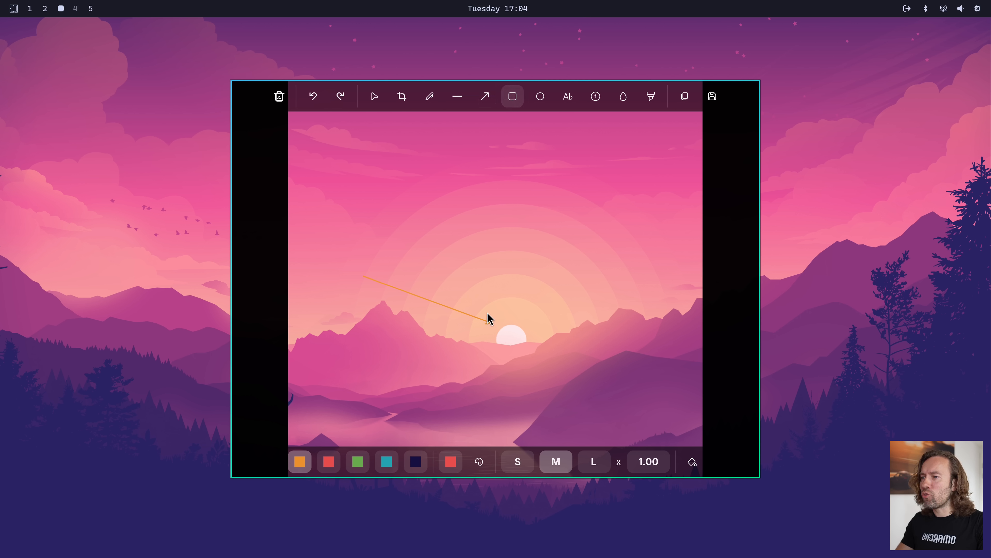
left_click_drag(487, 312, 541, 367)
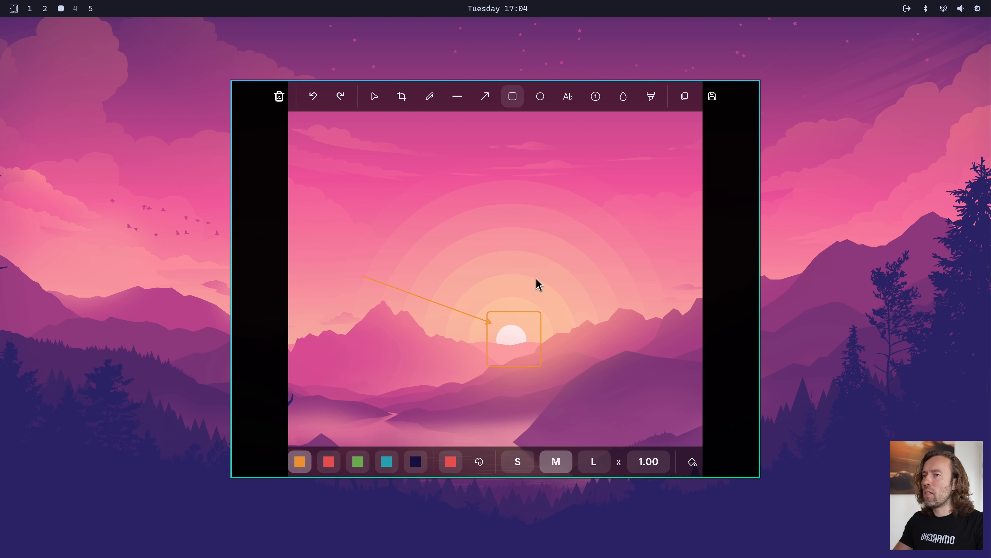
key("Escape")
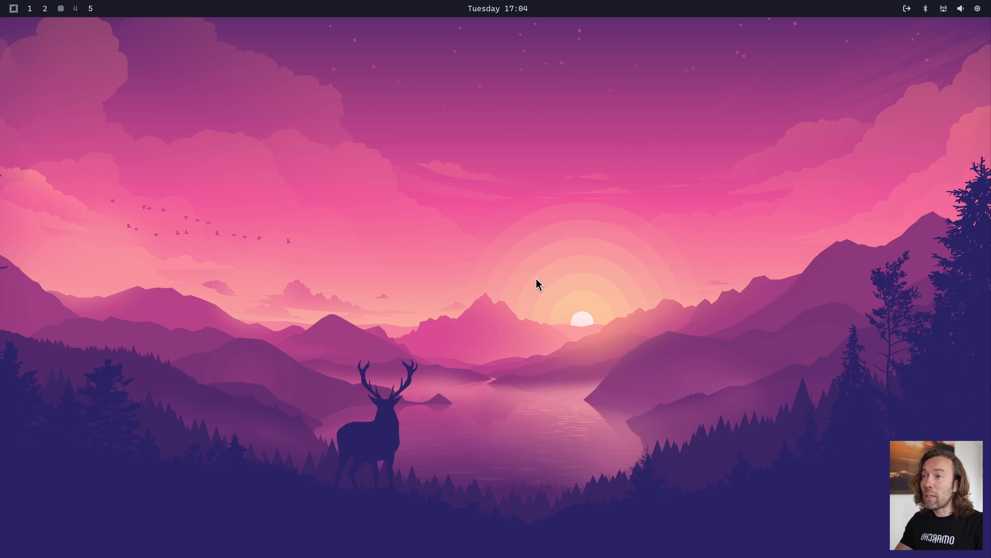
Look through the options in the Omarchy menu's Toggle section and return to the main menu
key("super+alt+space")
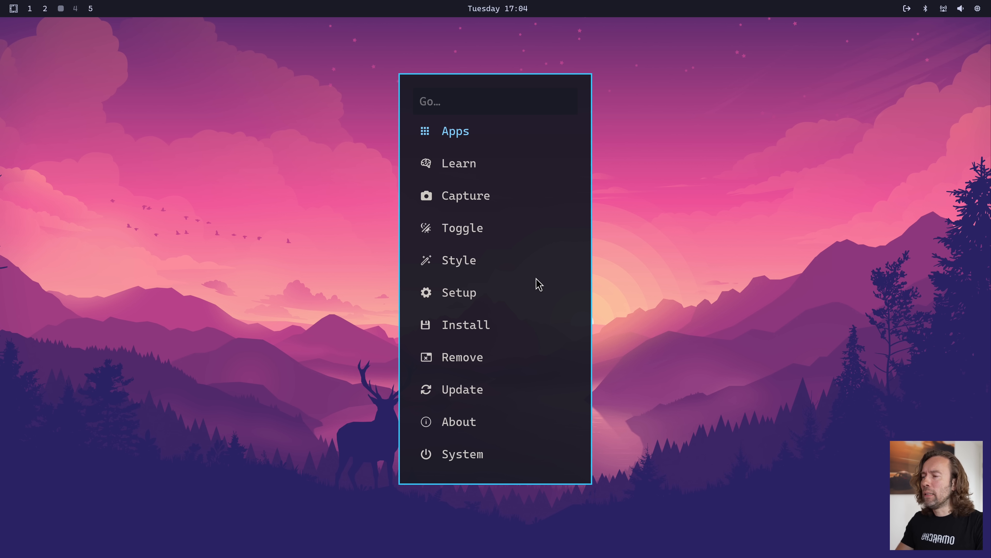
type("to")
key("Return")
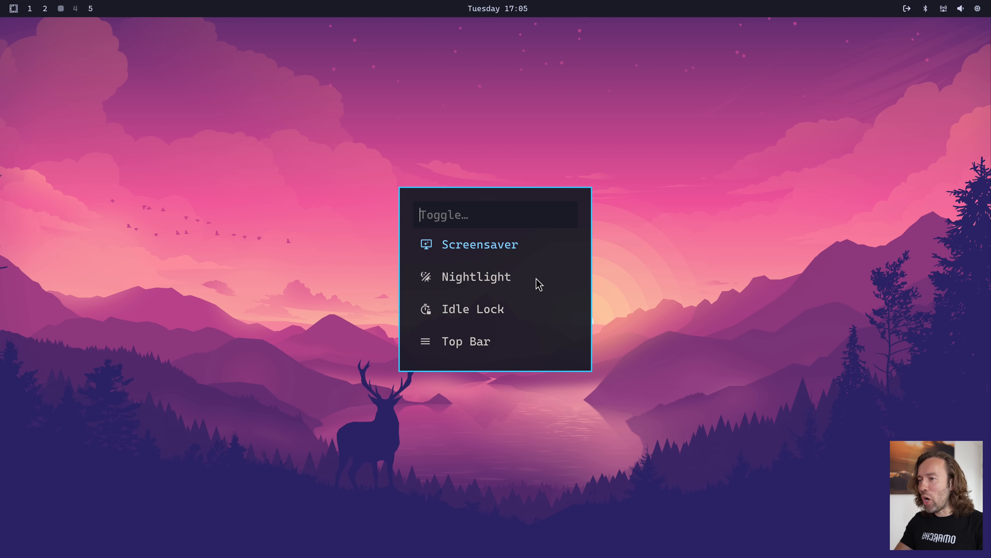
key("Escape")
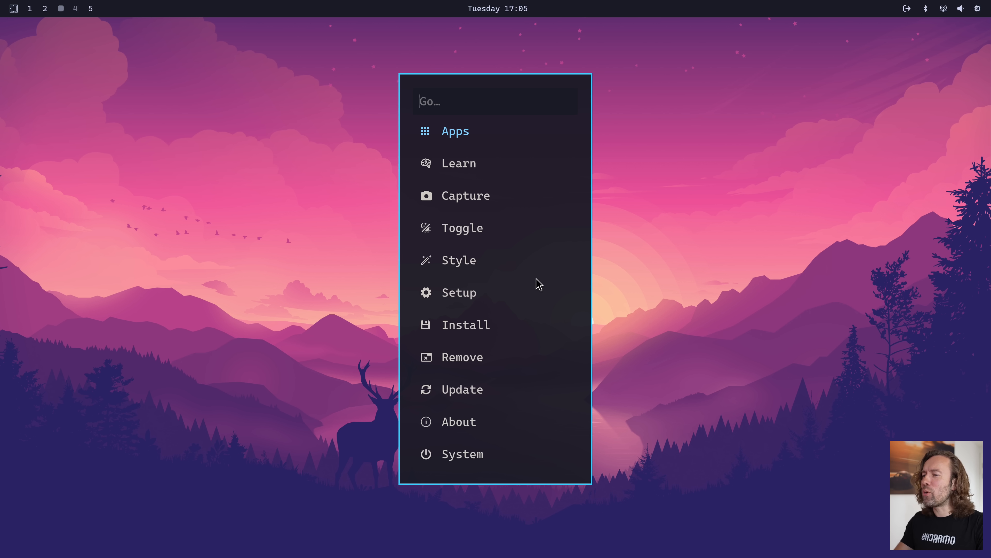
Start the screensaver from the Omarchy menu's System section, watch it, and dismiss it
type("sys")
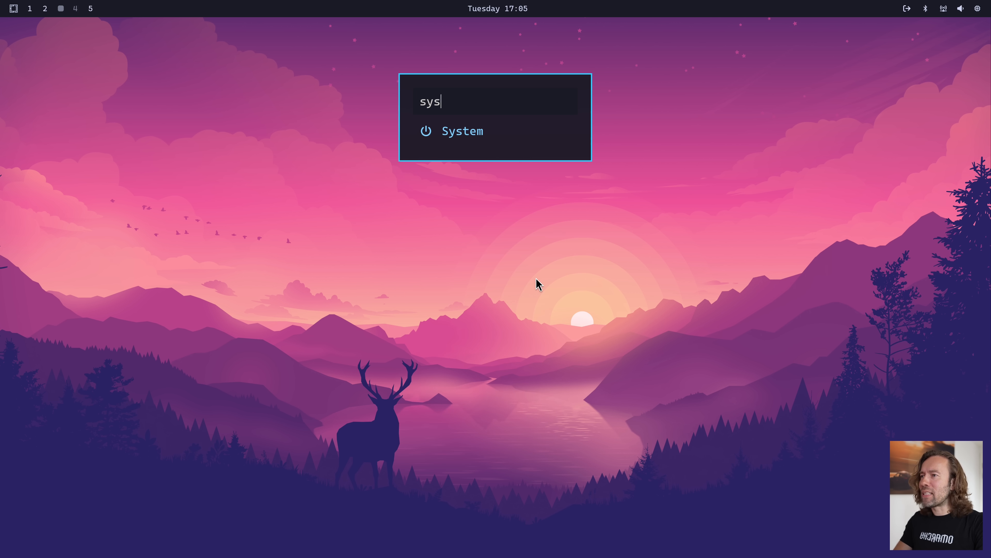
key("Return")
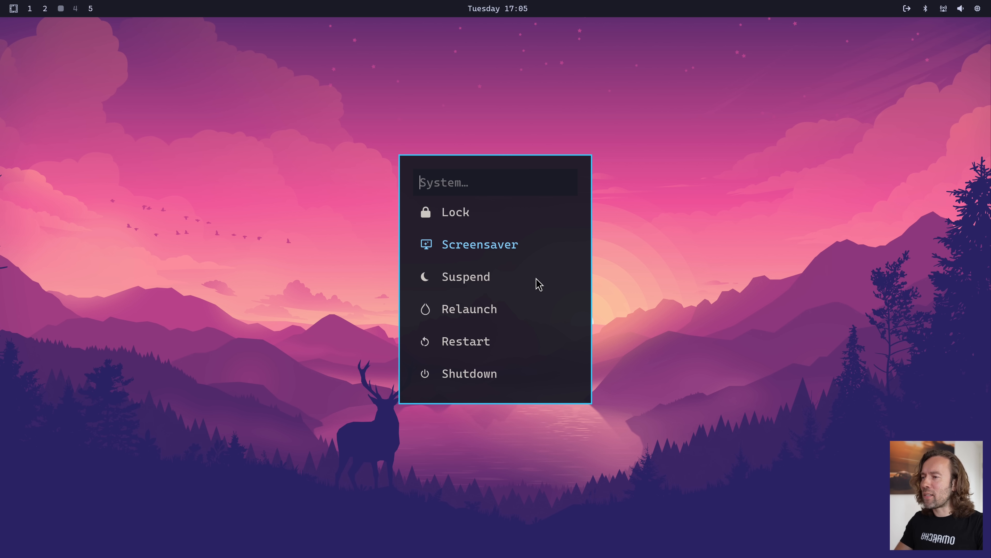
key("Return")
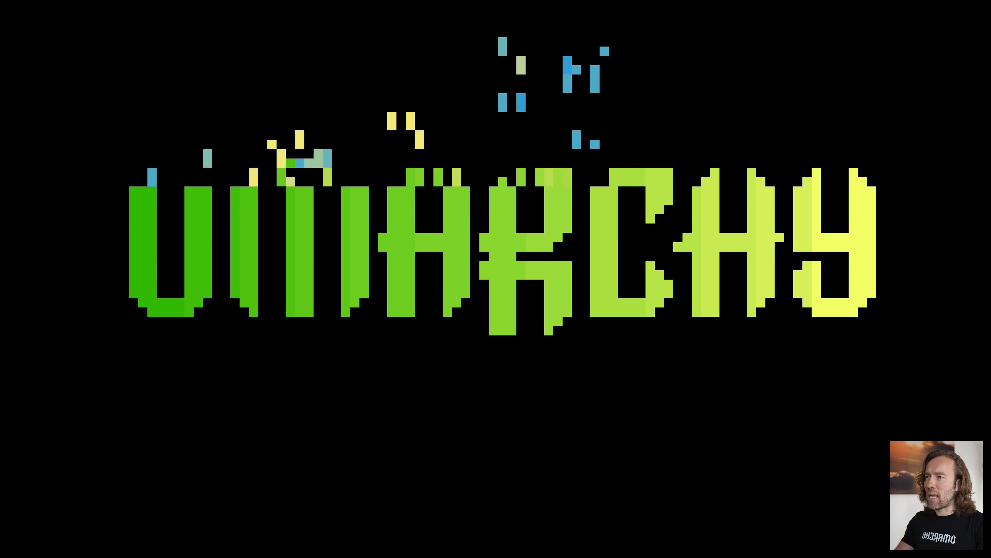
key("Escape")
Reopen the Omarchy menu's Toggle section to examine Nightlight and the remaining options, and go back
key("super+alt+space")
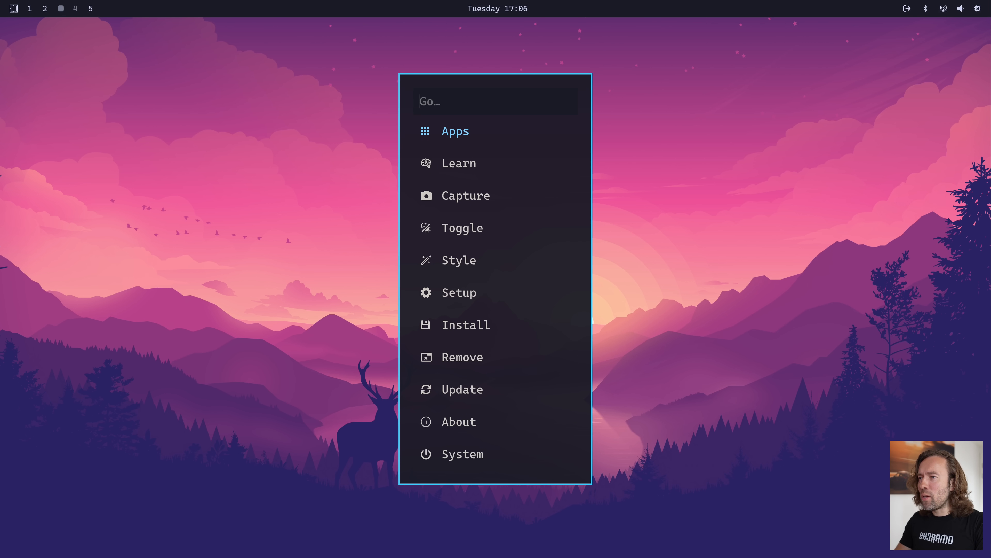
type("to")
key("Return")
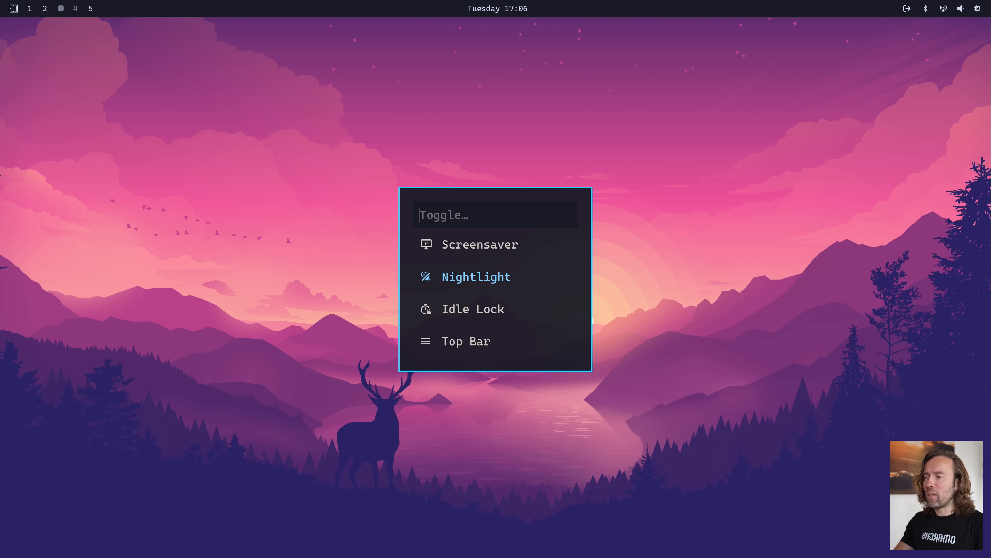
key("Escape")
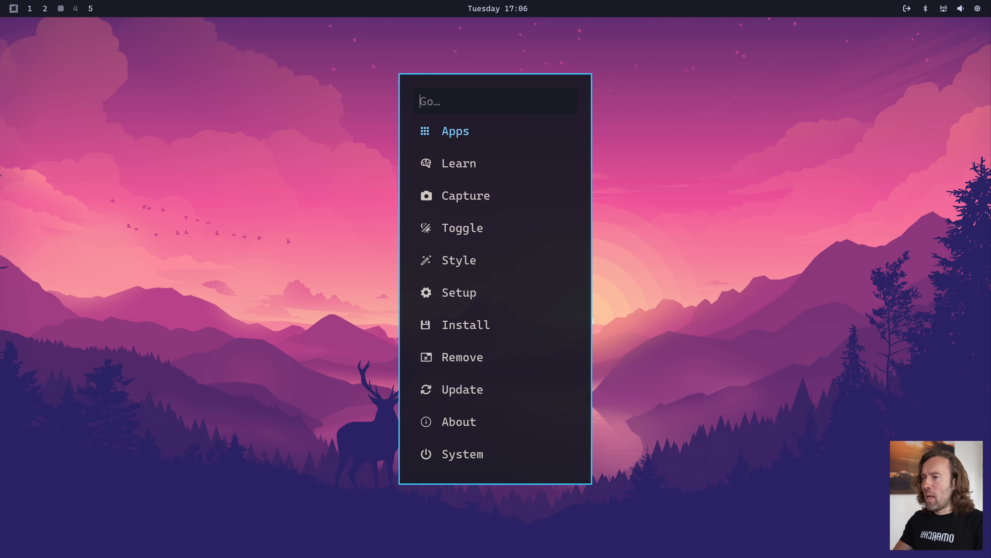
type("st")
key("Return")
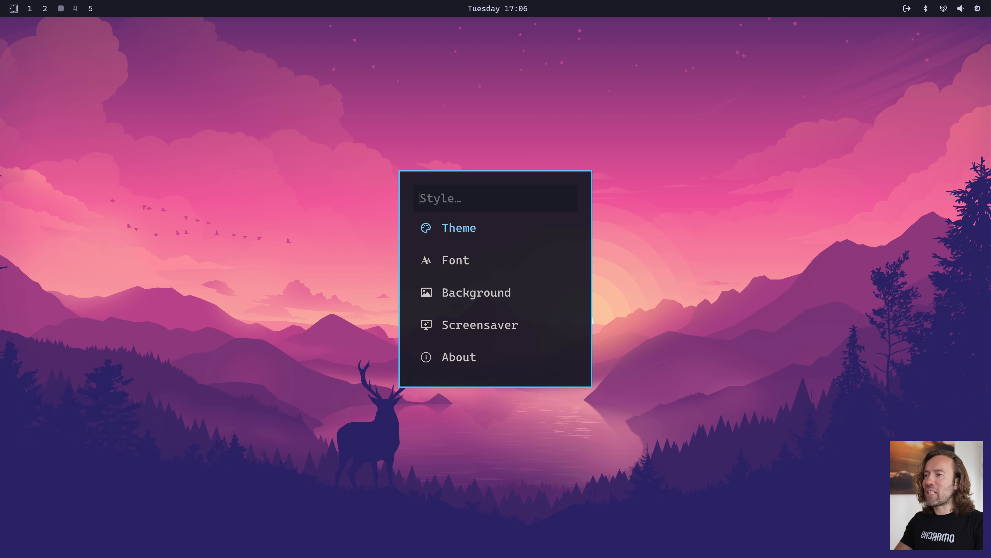
key("Return")
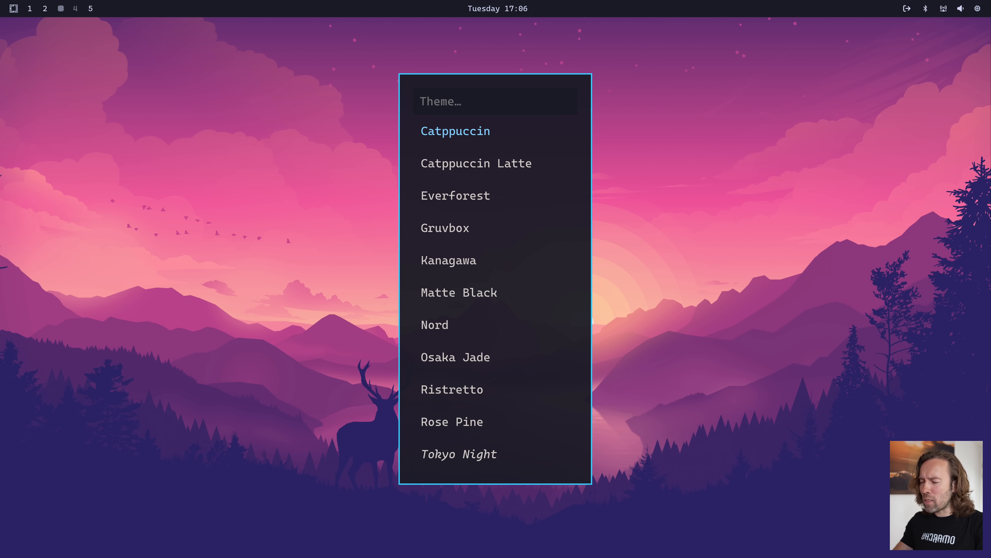
key("Escape")
key("Escape")
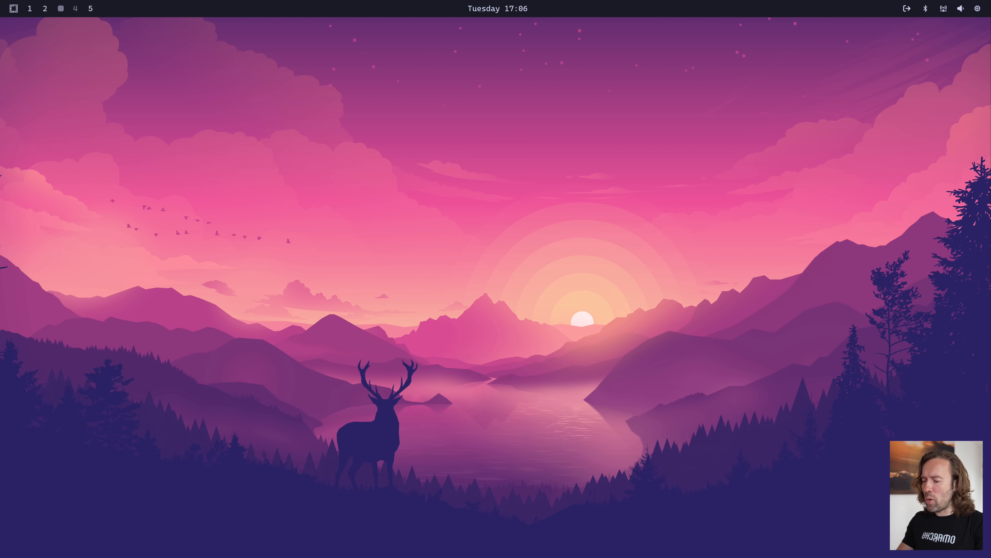
Open a browser and the btop activity monitor side by side, and apply the Osaka Jade theme from the Omarchy menu's Style section
key("super+b")
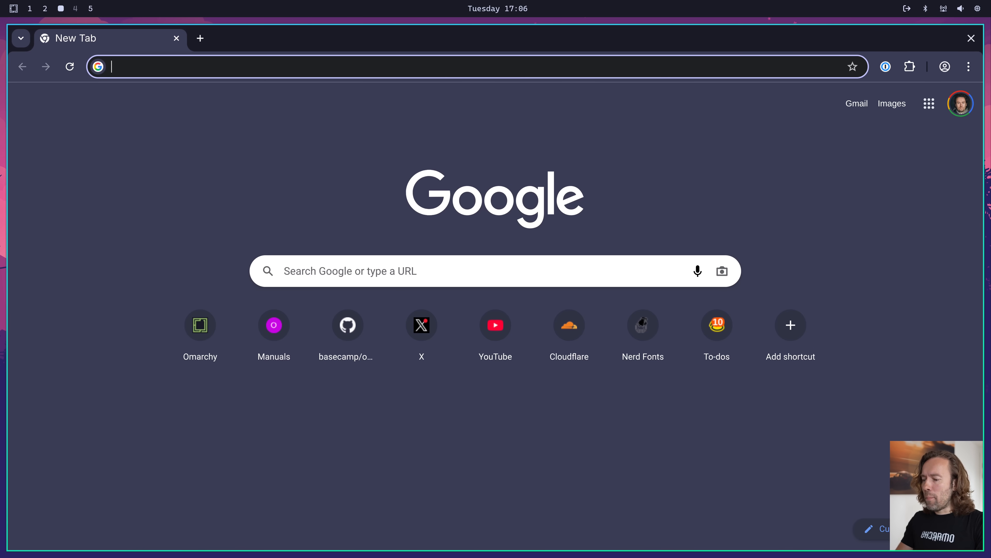
key("super+t")
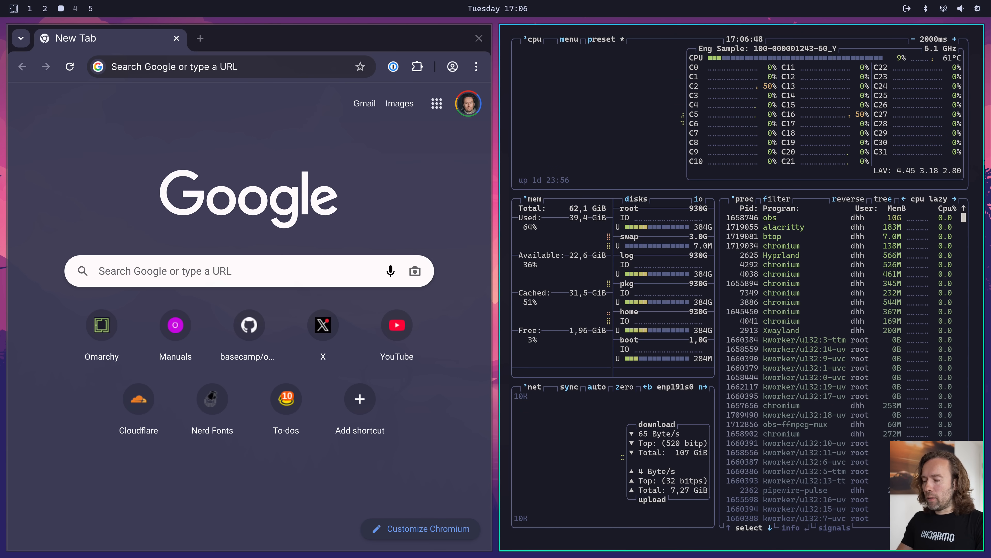
key("super+alt+space")
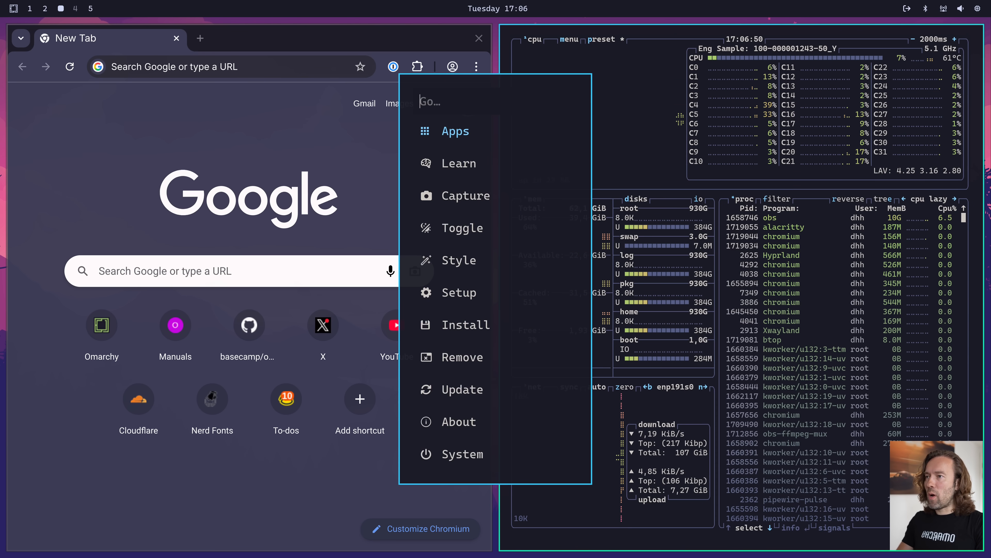
type("st")
key("Return")
key("Return")
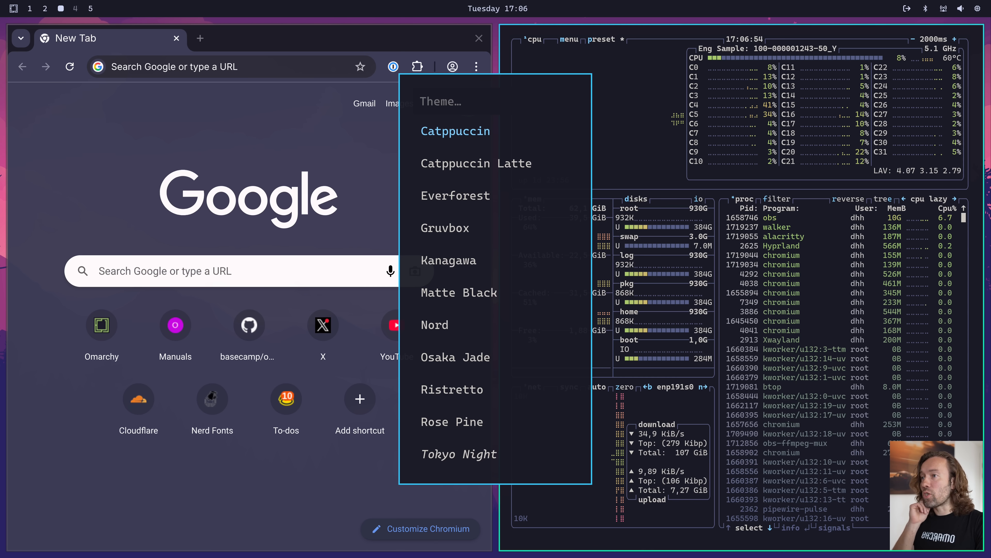
key("Down")
key("Down")
key("Down")
key("Down")
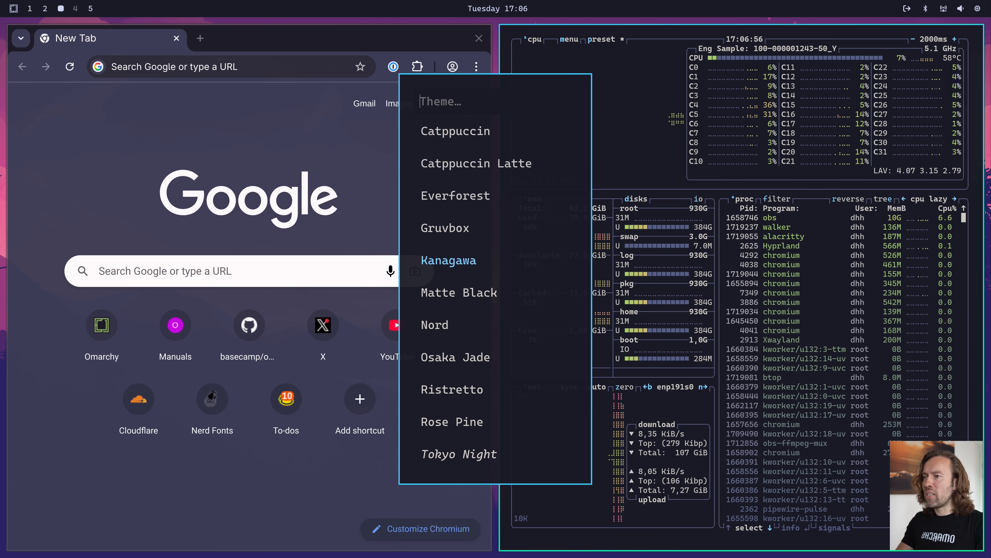
type("jo")
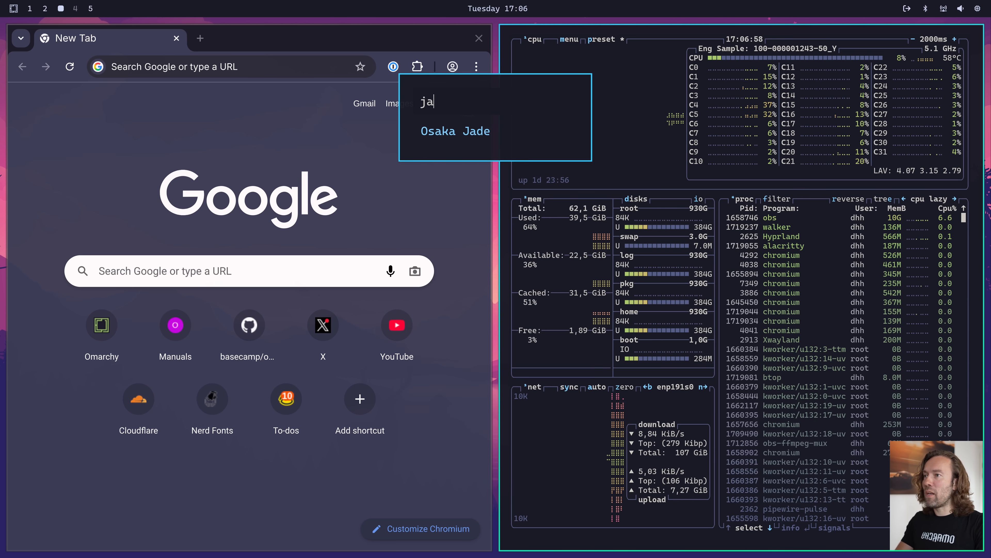
key("Return")
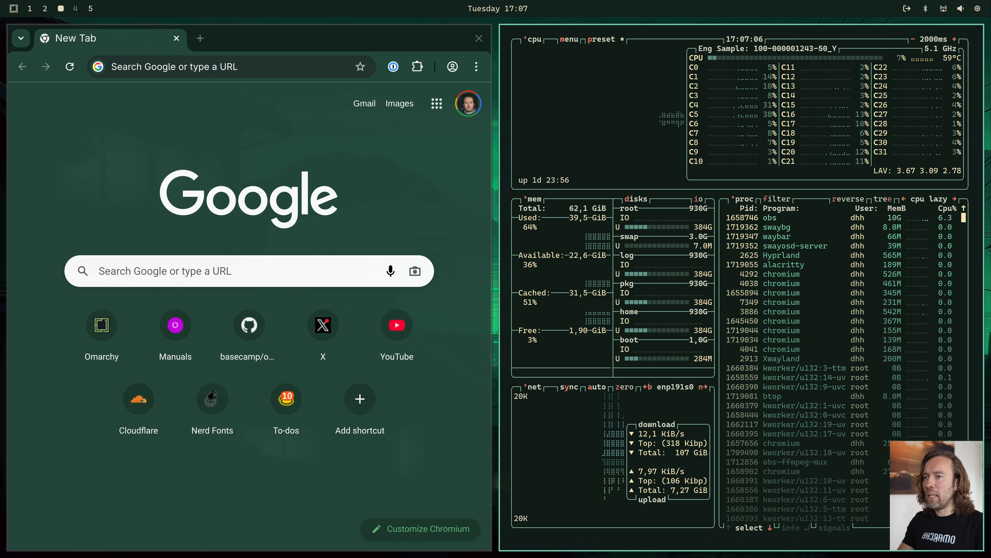
Replace btop with a terminal, change to the omarchy directory with "cd omar", and launch Neovim there with "n"
key("super+w")
key("super+Return")
type("cd omar")
key("Return")
type("n")
key("Return")
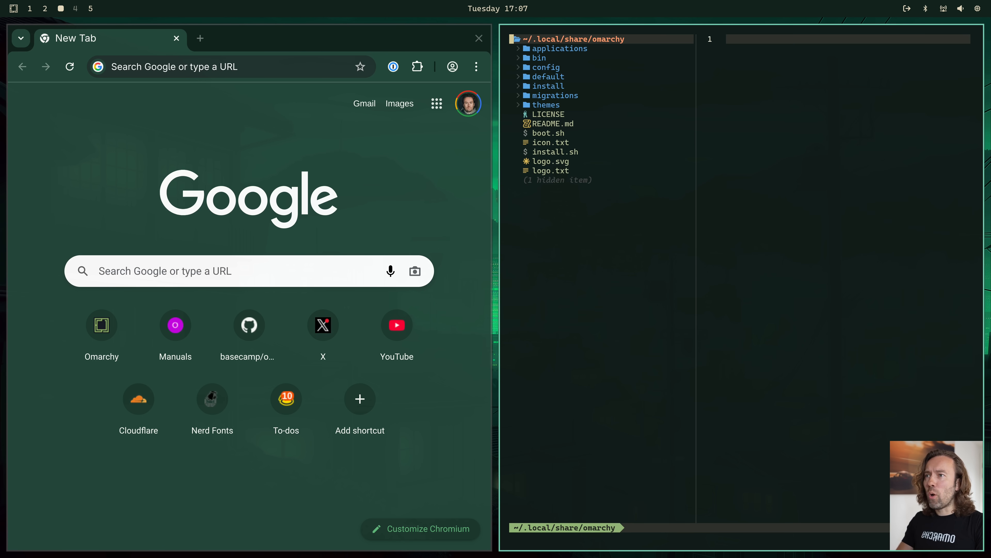
Open boot.sh from the Neovim file tree and hide the tree to show the script alone
key("j")
key("j")
key("j")
key("j")
key("j")
key("j")
key("j")
key("j")
key("j")
key("j")
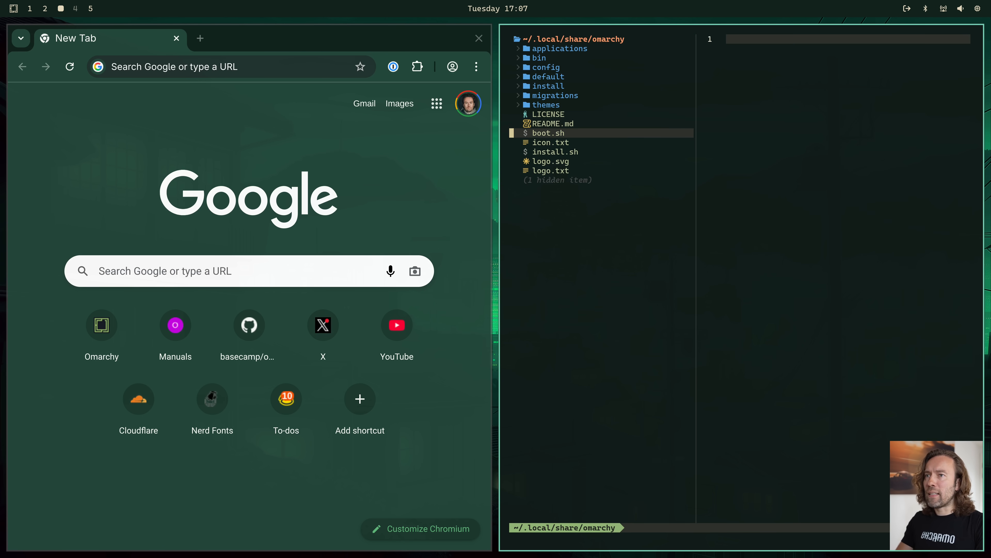
key("Return")
key("space")
key("e")
key("space")
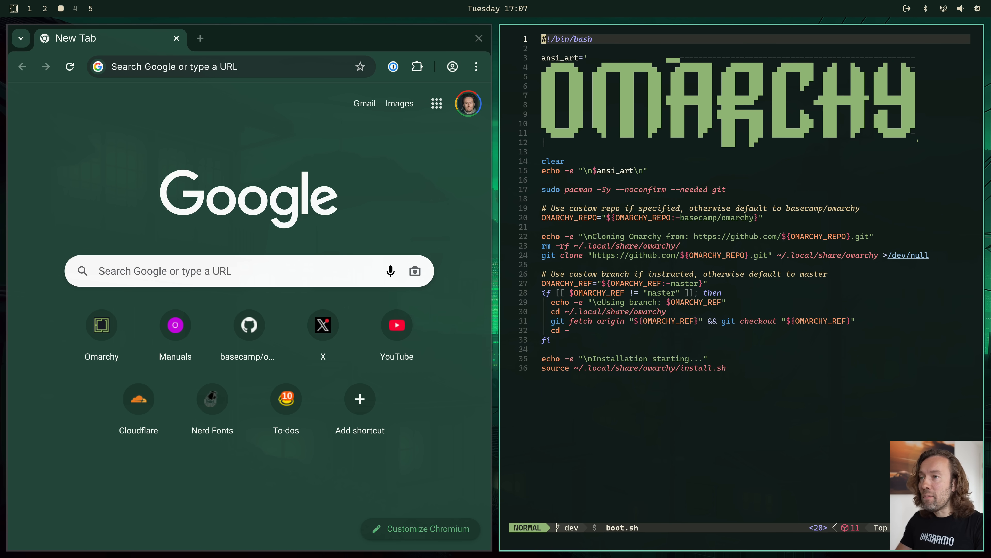
Quit Neovim and replace its terminal with the btop activity monitor beside the browser
key("super+Left")
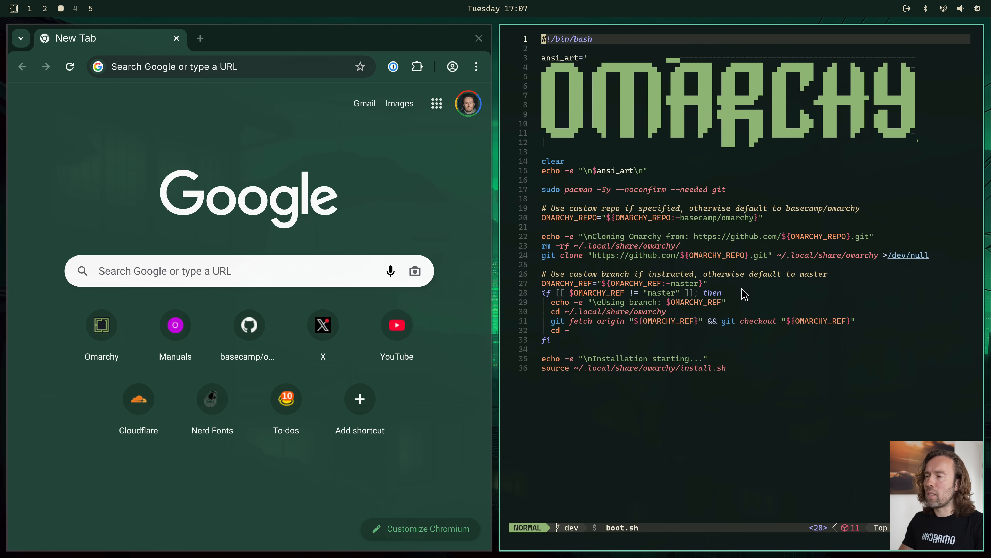
key("q")
key("q")
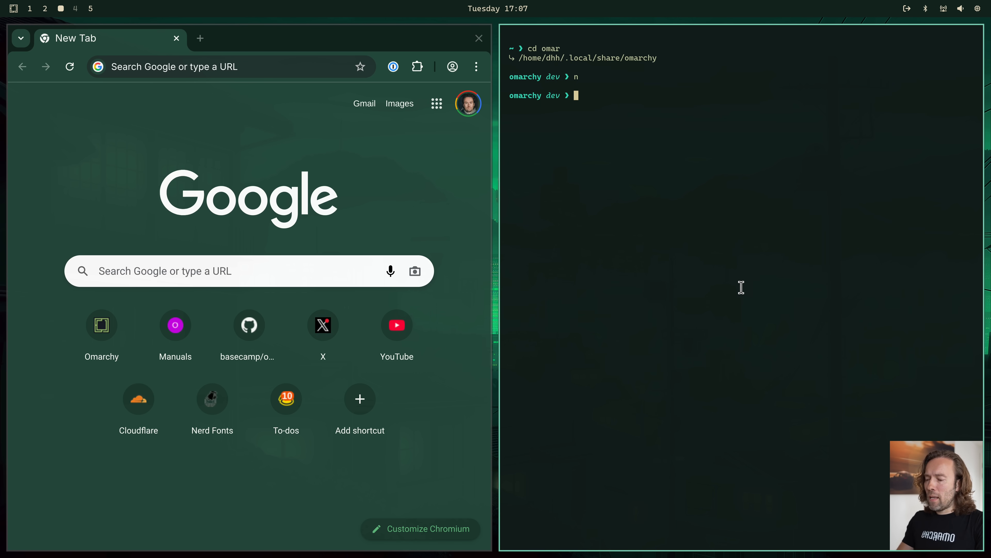
key("super+w")
key("super+t")
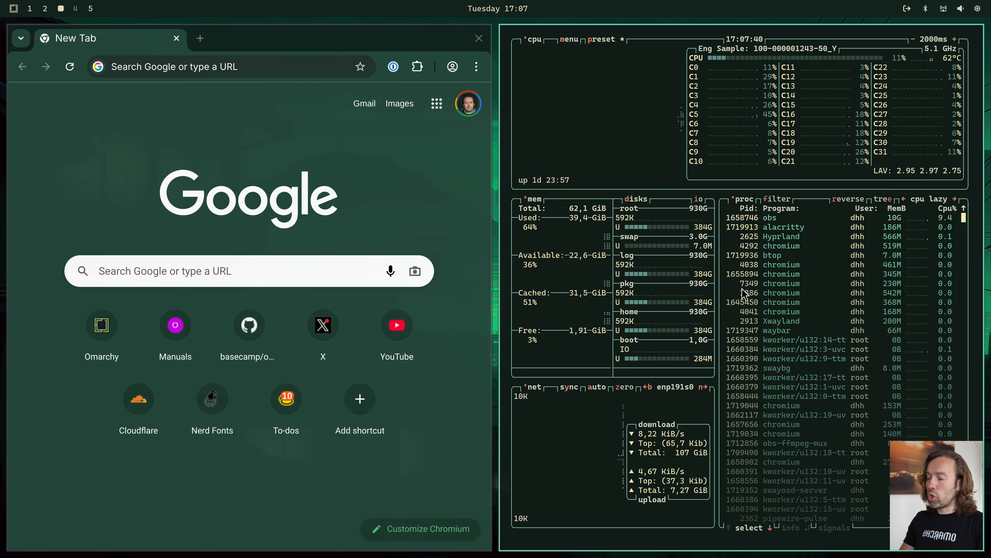
Bring up the theme picker directly and switch the desktop theme to Rose Pine
key("super+ctrl+shift+space")
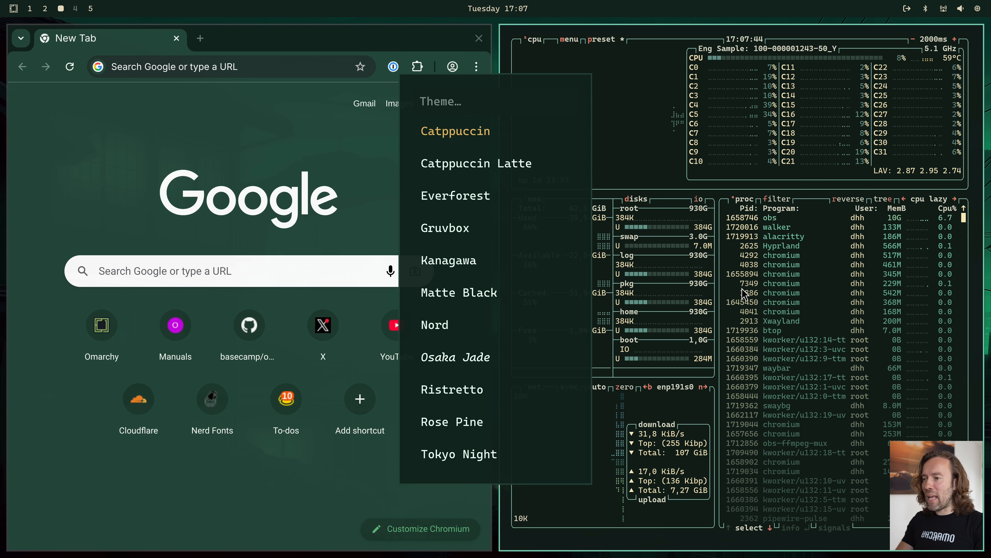
type("ros")
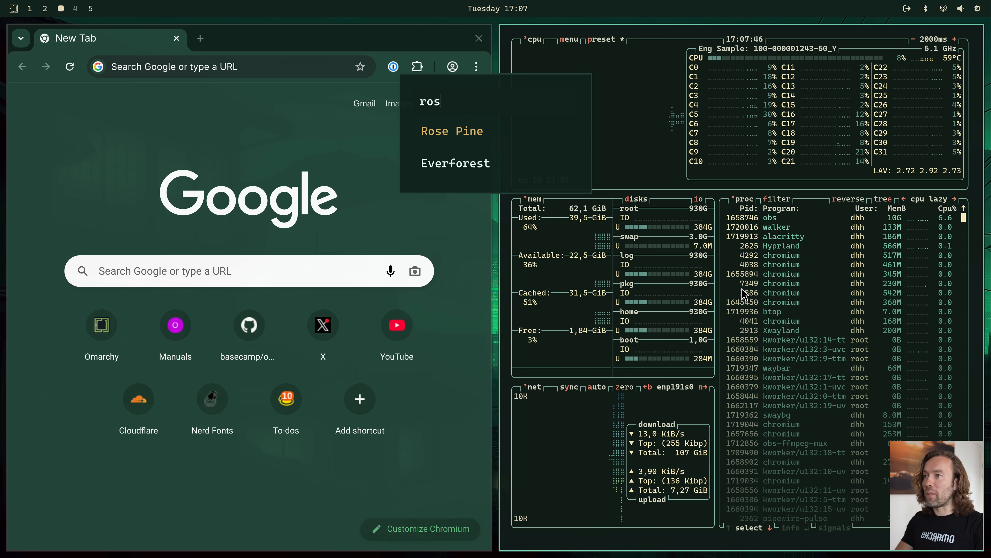
key("Return")
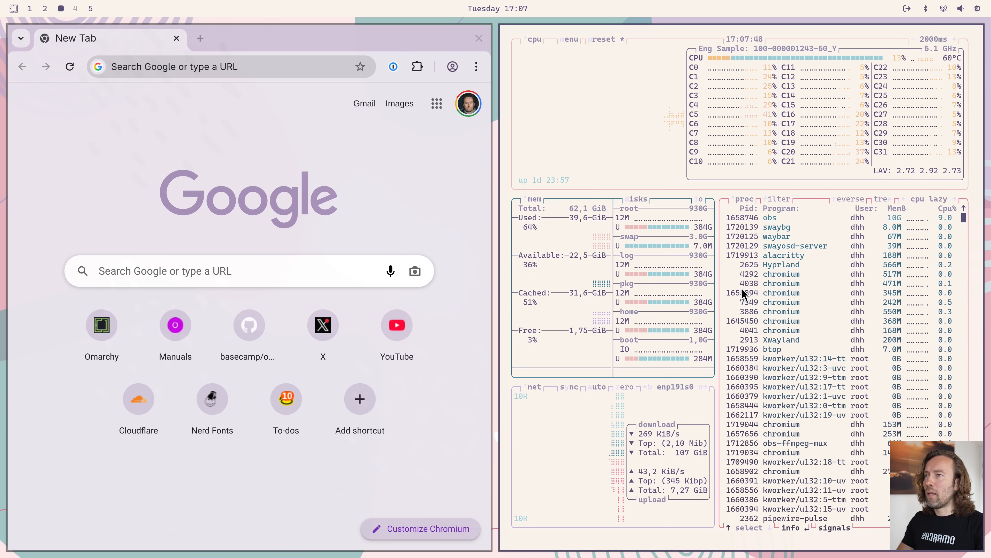
Close both windows and cycle the Rose Pine backgrounds to the wallpaper with the colourful Omarchy logo and plants
key("super+w")
key("super+w")
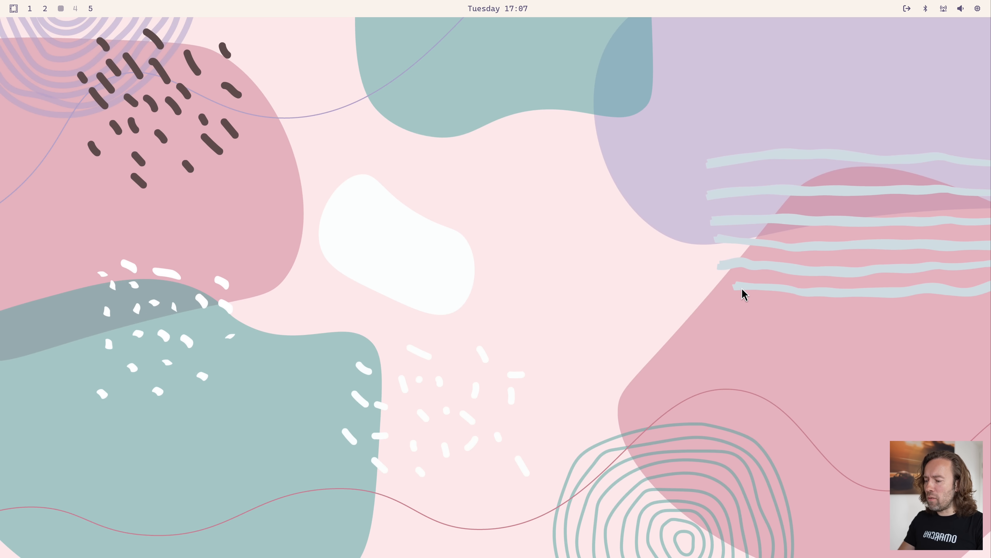
key("super+ctrl+space")
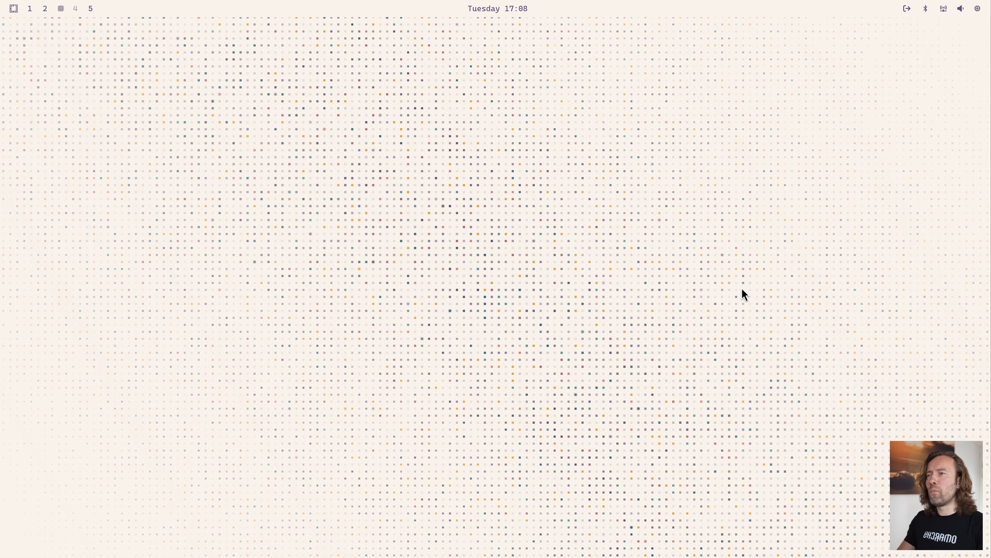
key("super+ctrl+space")
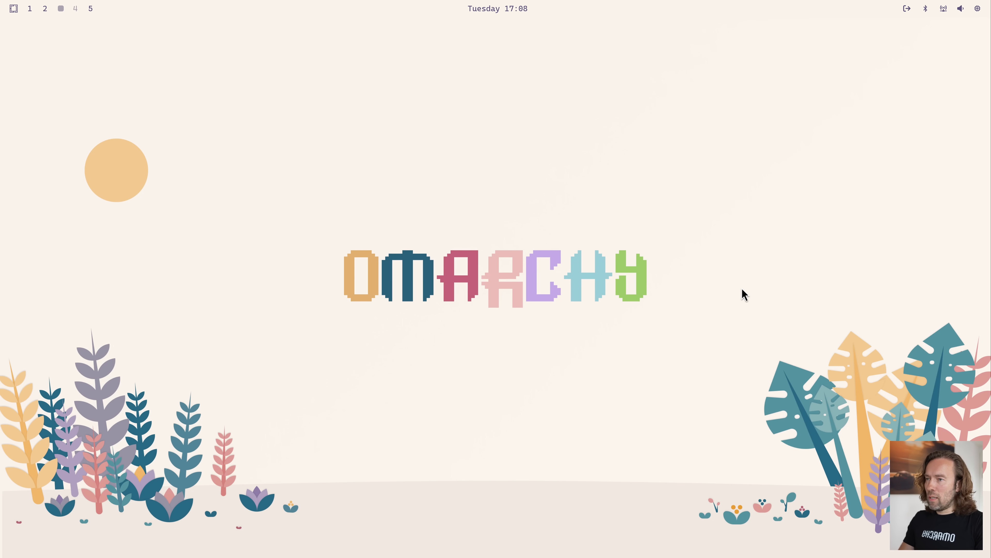
Switch the desktop theme to Everforest
key("super+ctrl+shift+space")
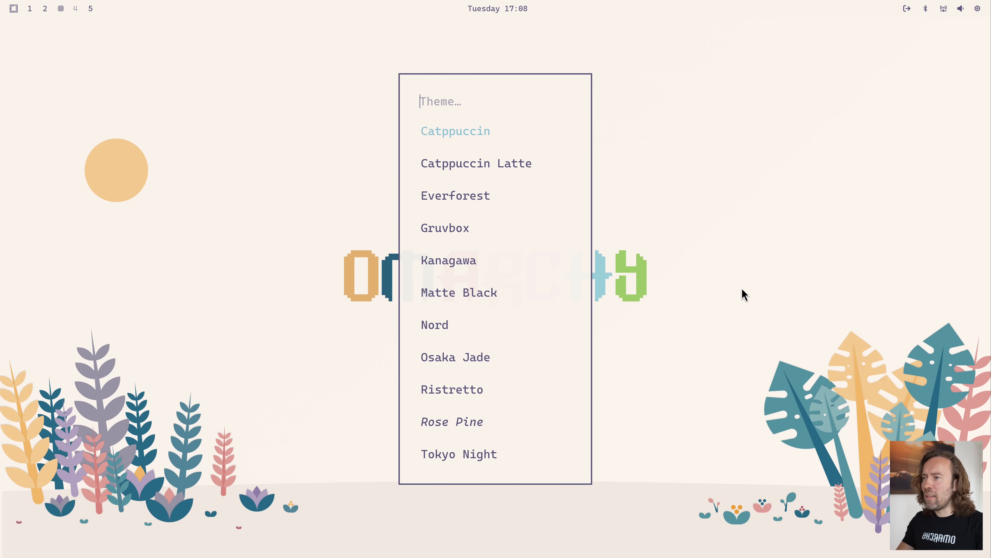
key("Down")
key("Down")
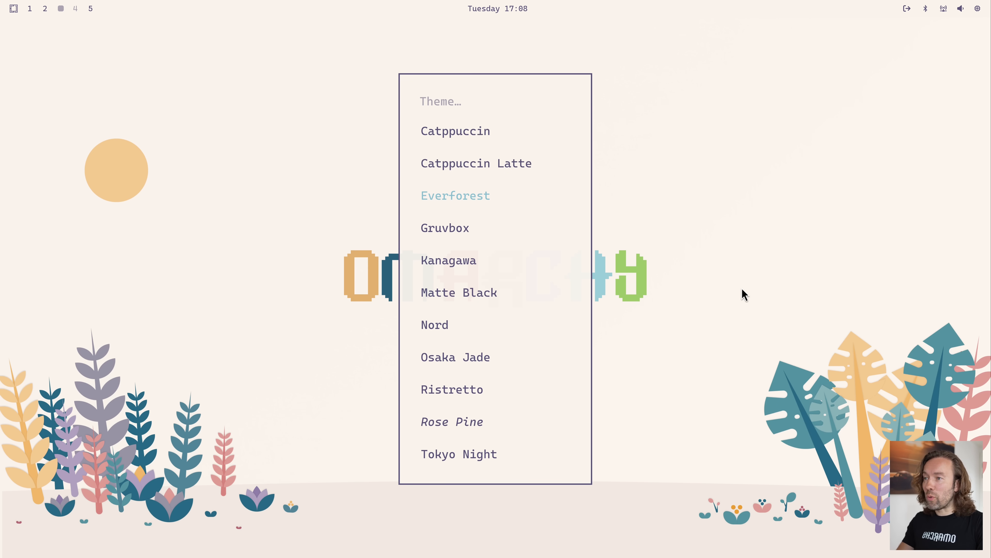
key("Return")
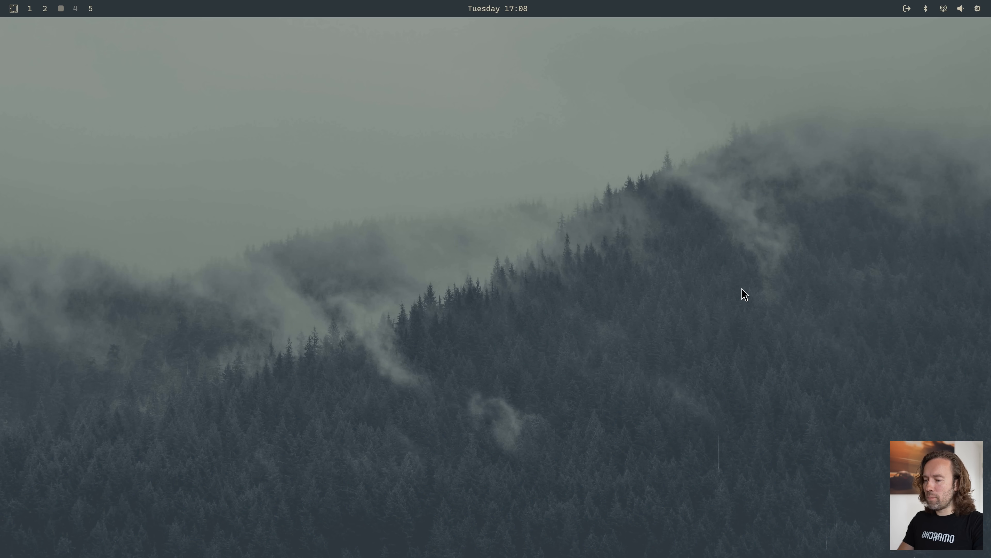
Open a terminal with the btop activity monitor beside it and switch the desktop theme to Ristretto
key("super+Return")
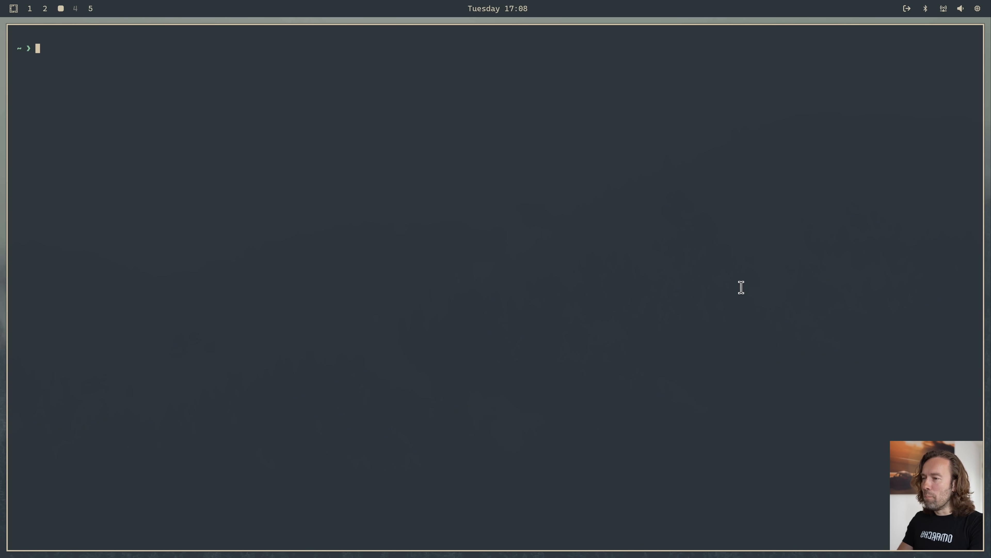
key("super+shift+t")
key("super+ctrl+shift+space")
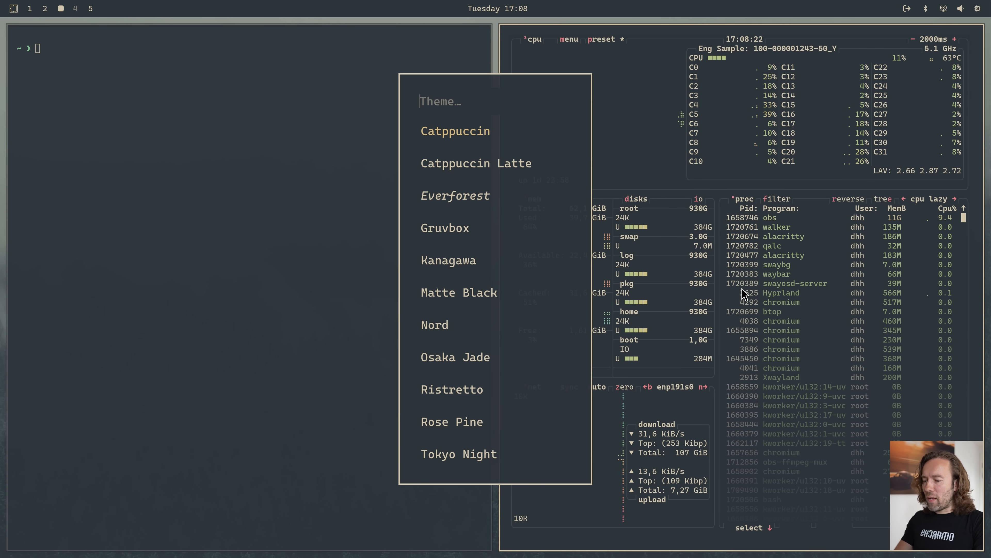
type("rist")
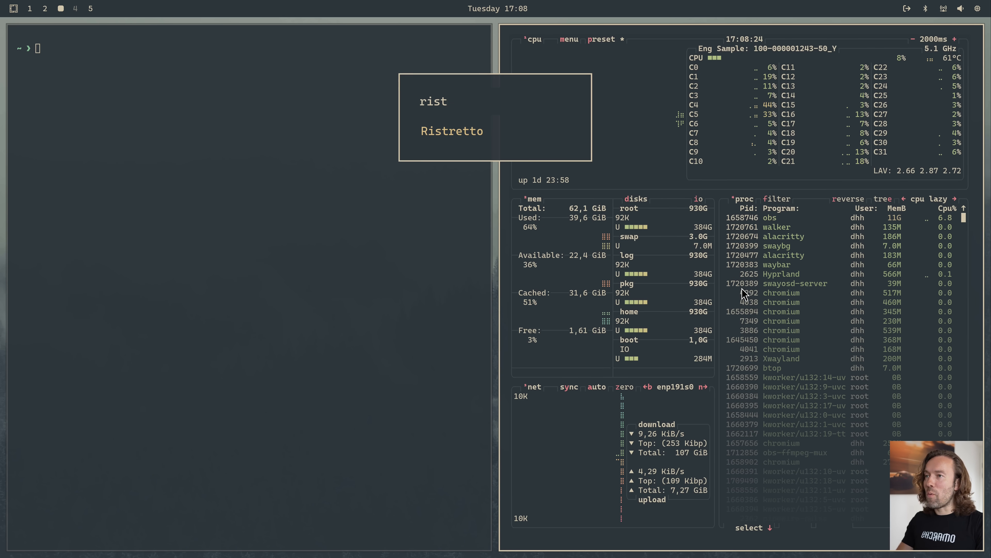
key("Return")
Close the terminal and open a browser window beside btop
key("super+Left")
key("super+w")
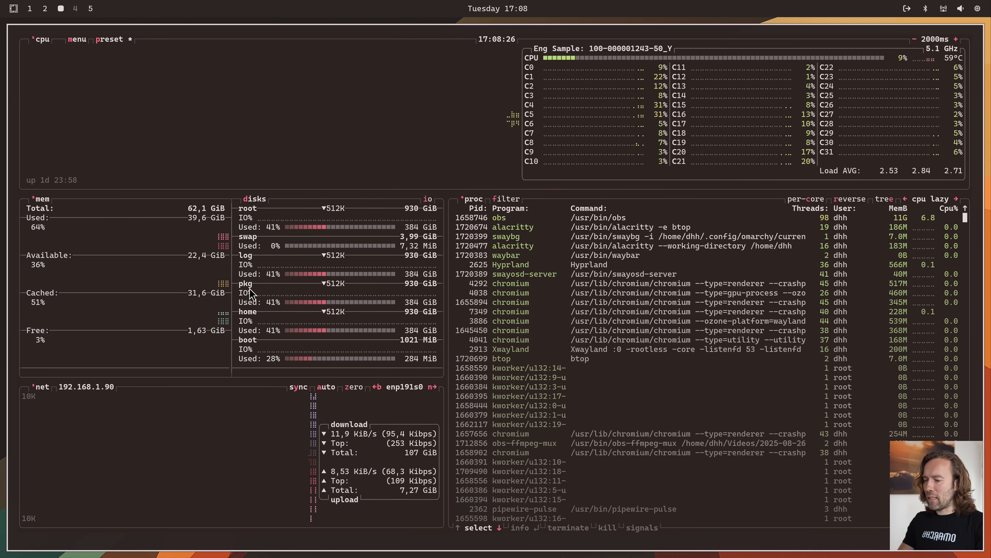
key("super+b")
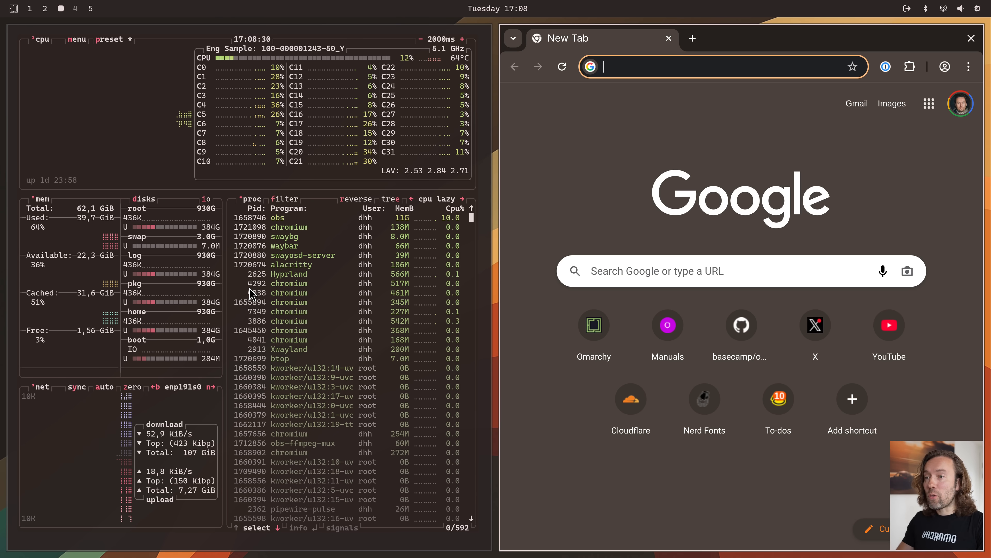
Change the desktop theme to Nord with btop and the browser still open
key("ctrl+shift+super+space")
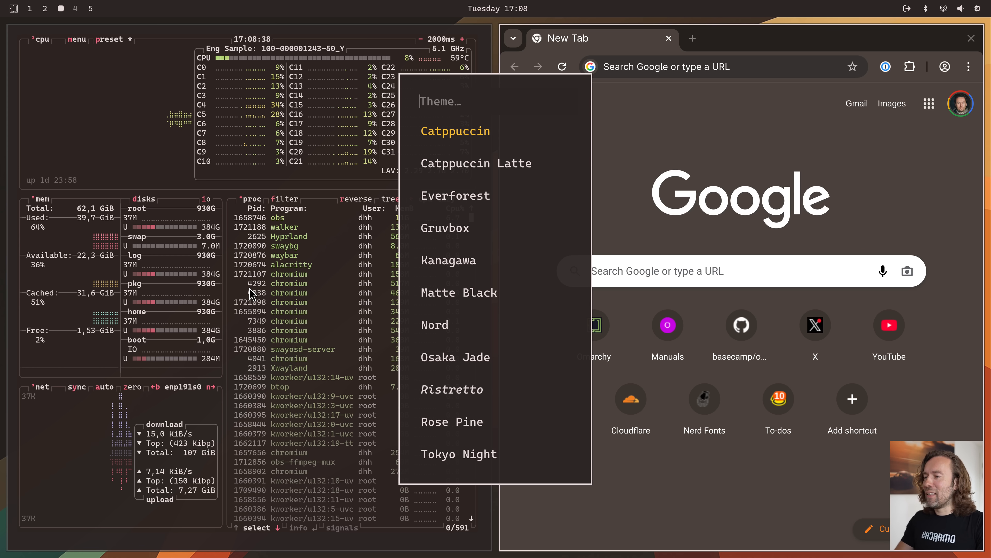
key("Down")
key("Down")
key("Down")
key("Down")
key("Down")
key("Down")
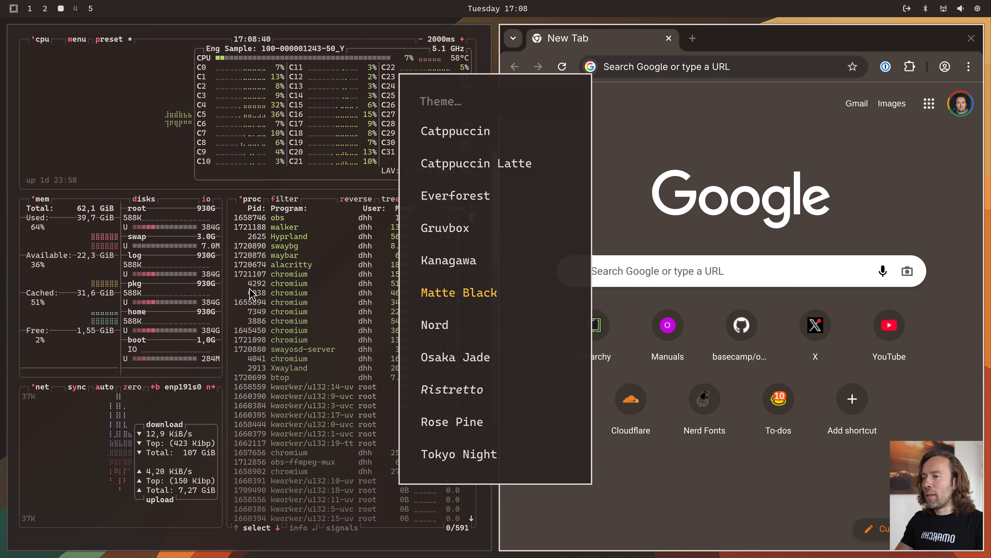
key("Return")
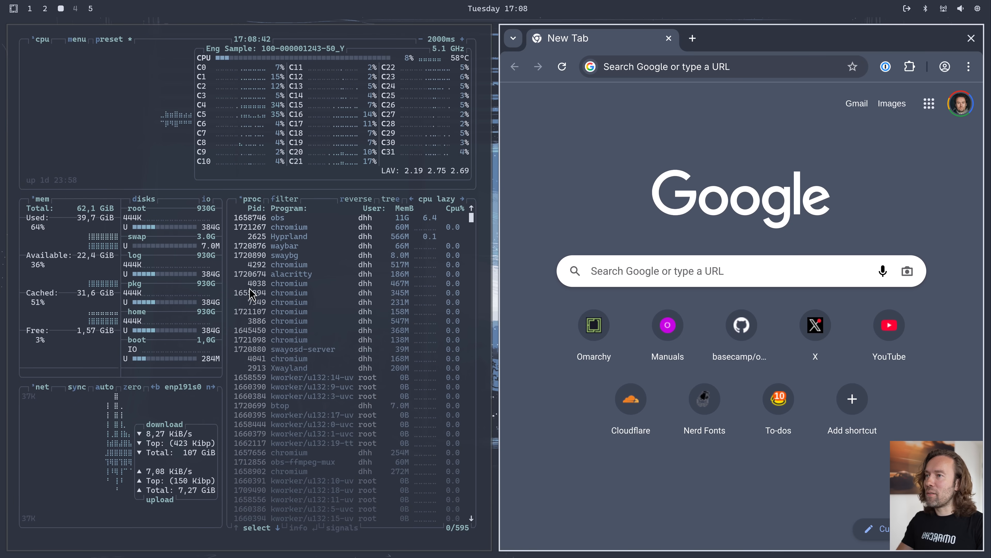
Close btop and the browser and cycle the Nord background to the night-time diner painting
key("super+w")
key("super+w")
key("super+ctrl+space")
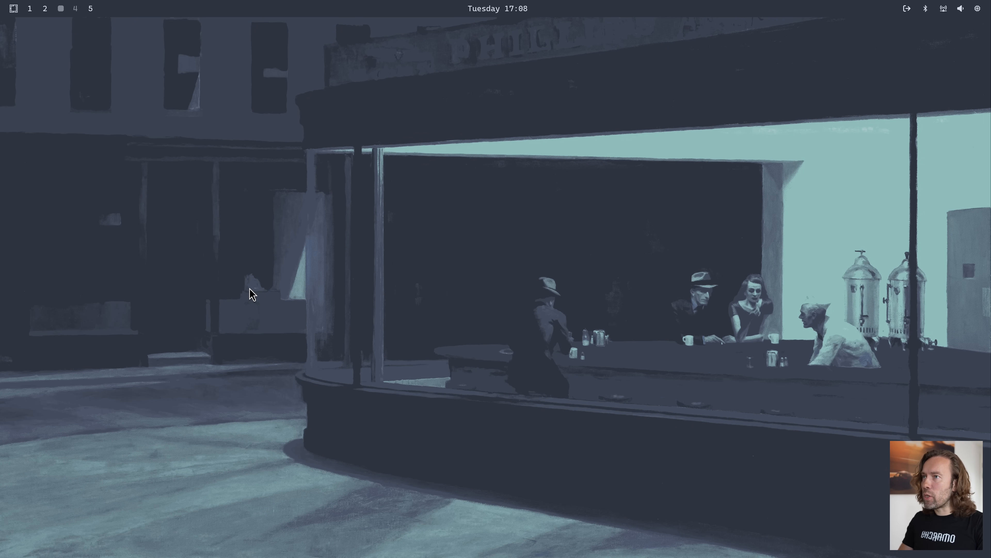
Set the system font to JetBrains Mono through the Omarchy style options
key("super+alt+space")
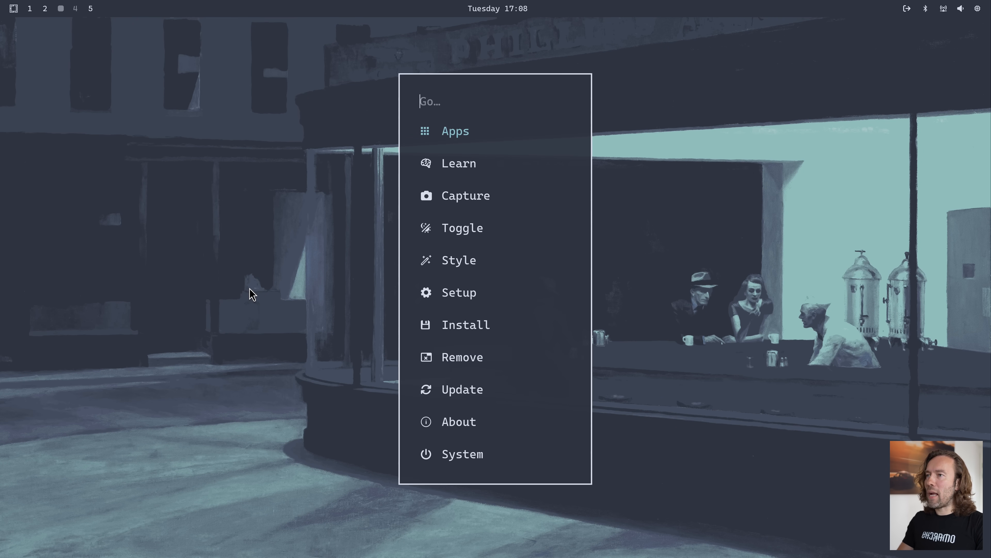
type("st")
key("Return")
key("Down")
key("Return")
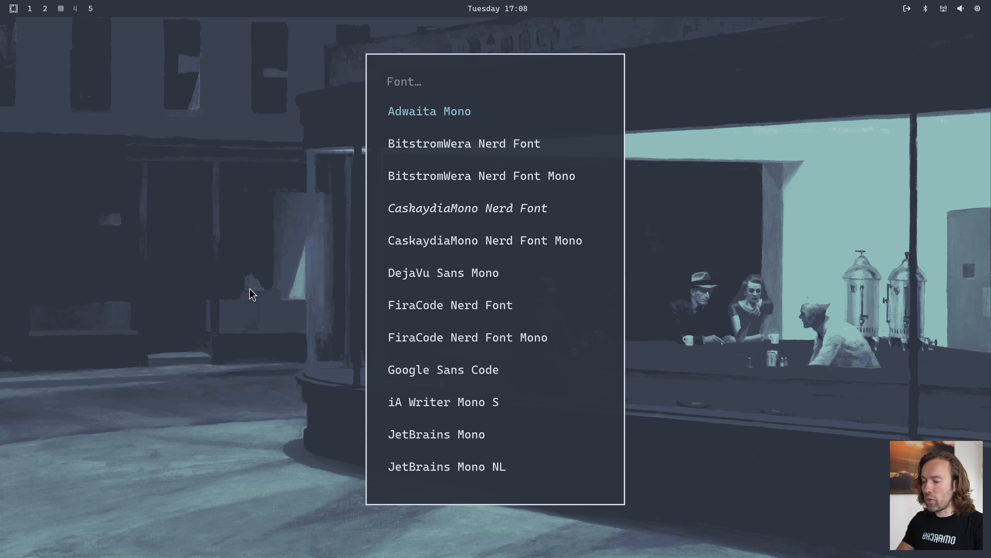
type("jet")
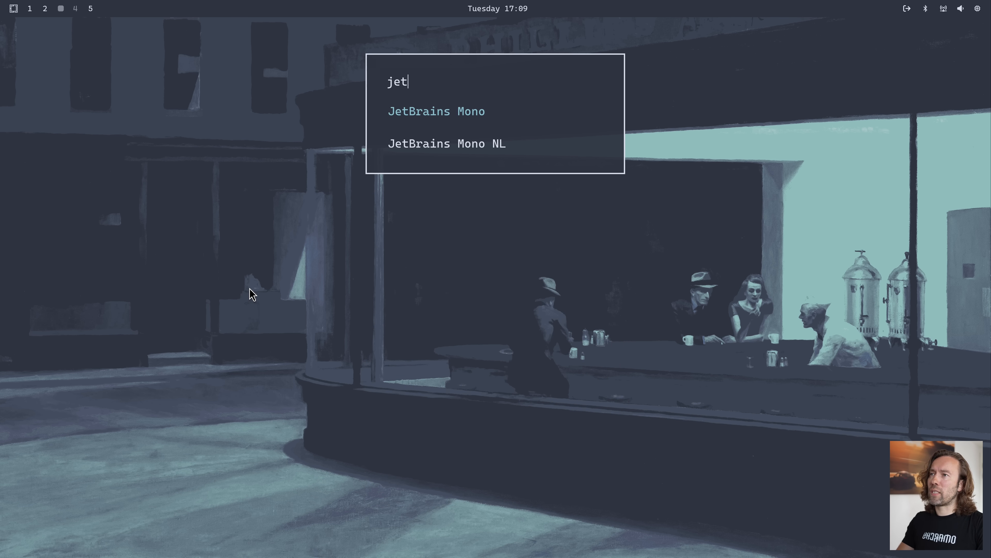
key("Return")
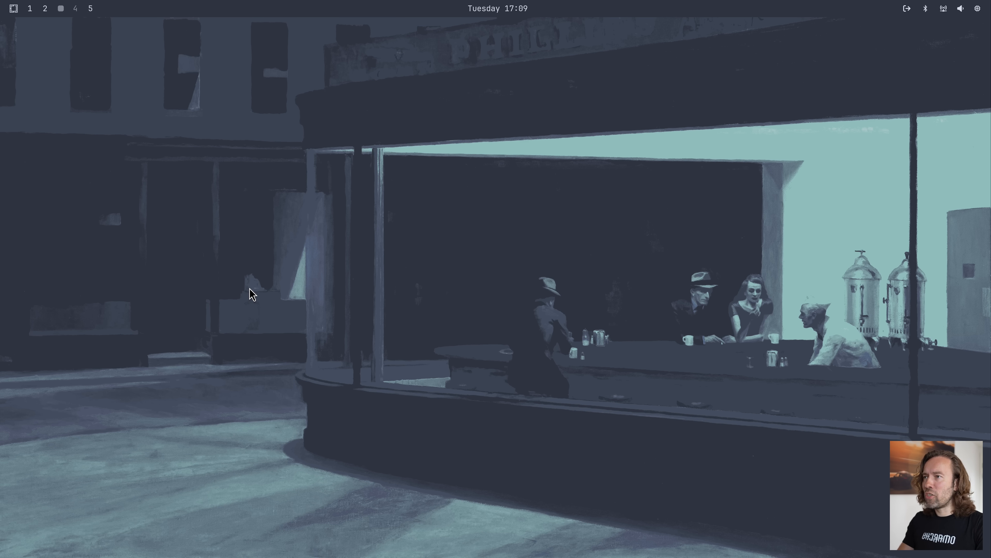
Switch the system font back to CaskaydiaMono Nerd Font through the Omarchy style options
key("super+alt+space")
key("Down")
key("Down")
key("Up")
key("Down")
key("Down")
key("Down")
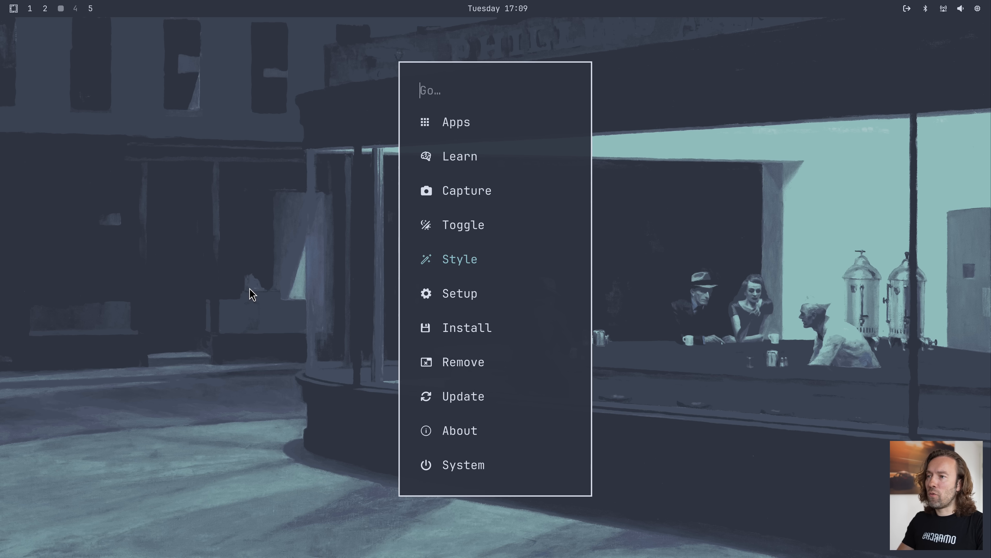
key("Return")
key("Down")
key("Return")
key("Down")
key("Down")
key("Down")
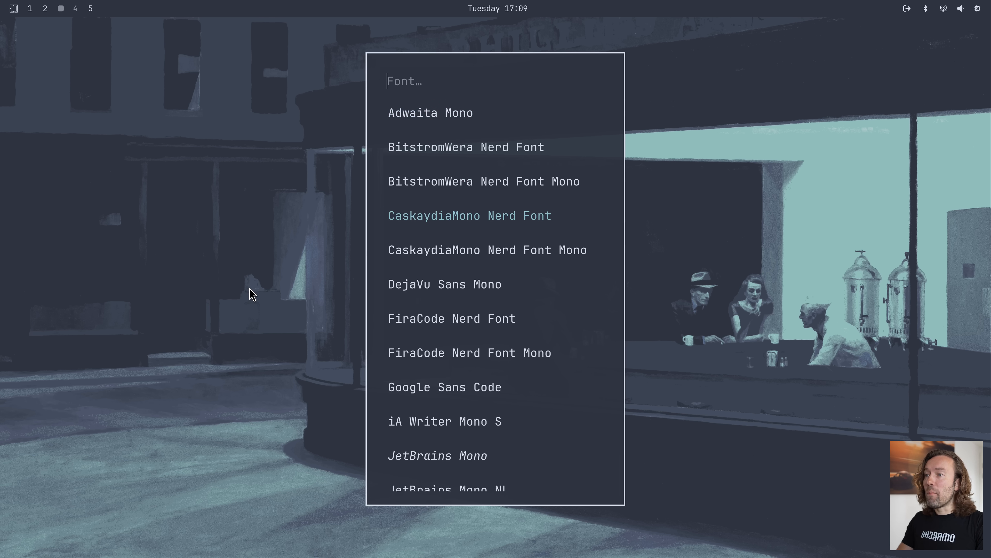
key("Return")
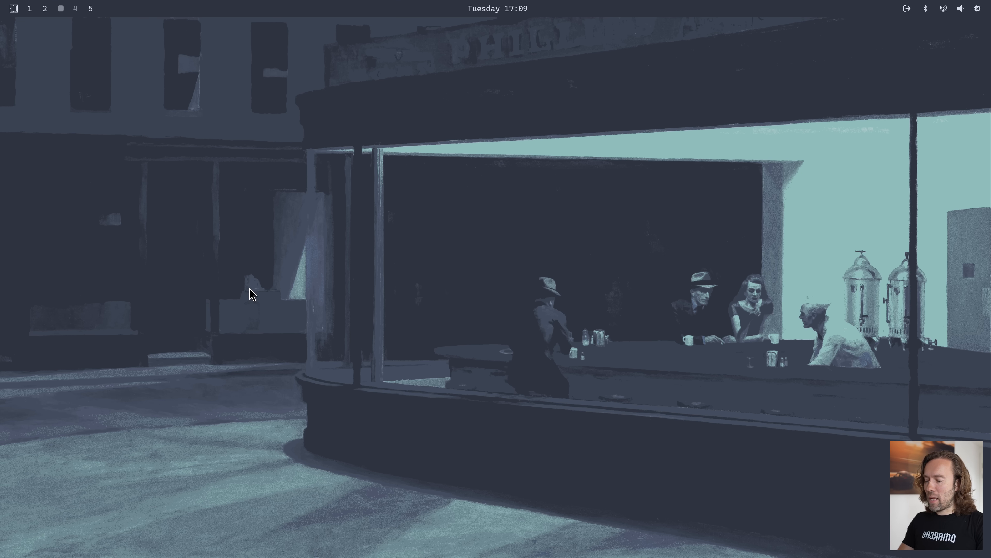
Open the screensaver branding file screensaver.txt for editing from the Omarchy style options
key("super+alt+space")
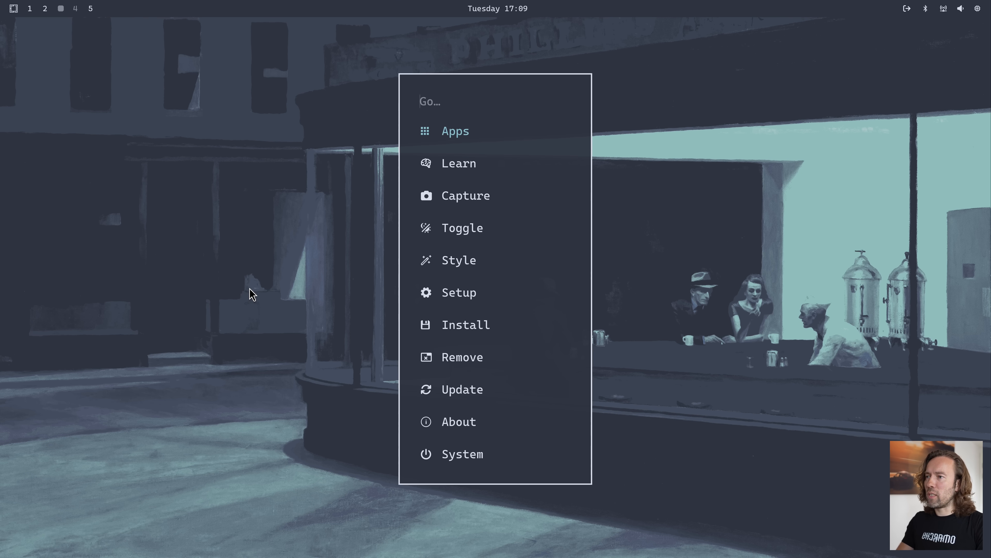
type("st")
key("Return")
key("Down")
key("Down")
key("Down")
key("Return")
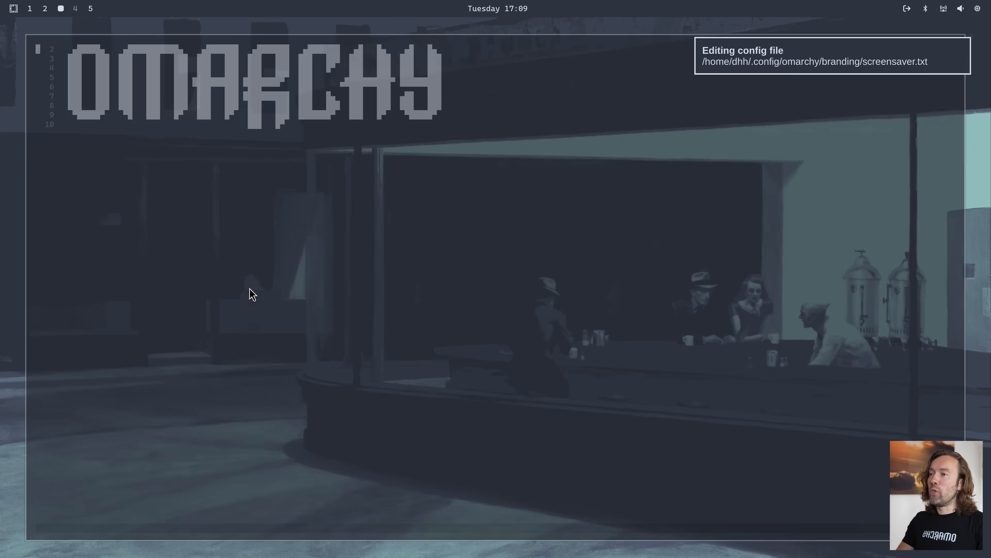
Move through the OMARCHY text art in screensaver.txt and close the editor without changing it
key("j")
key("j")
key("j")
key("j")
key("j")
key("j")
key("j")
key("j")
key("k")
key("k")
key("k")
key("k")
key("k")
key("k")
key("k")
key("Right")
key("Right")
key("Right")
key("Right")
key("Right")
key("Right")
key("Right")
key("Right")
key("Right")
key("Right")
key("Right")
key("Right")
key("Right")
key("Right")
key("Right")
key("Right")
key("Right")
key("Right")
key("Right")
key("Right")
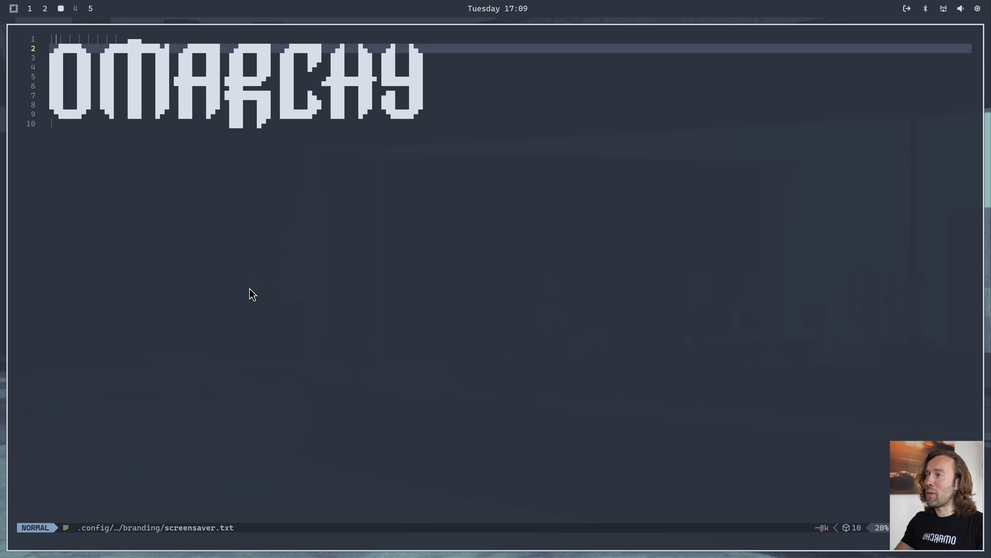
key("colon")
type("wq")
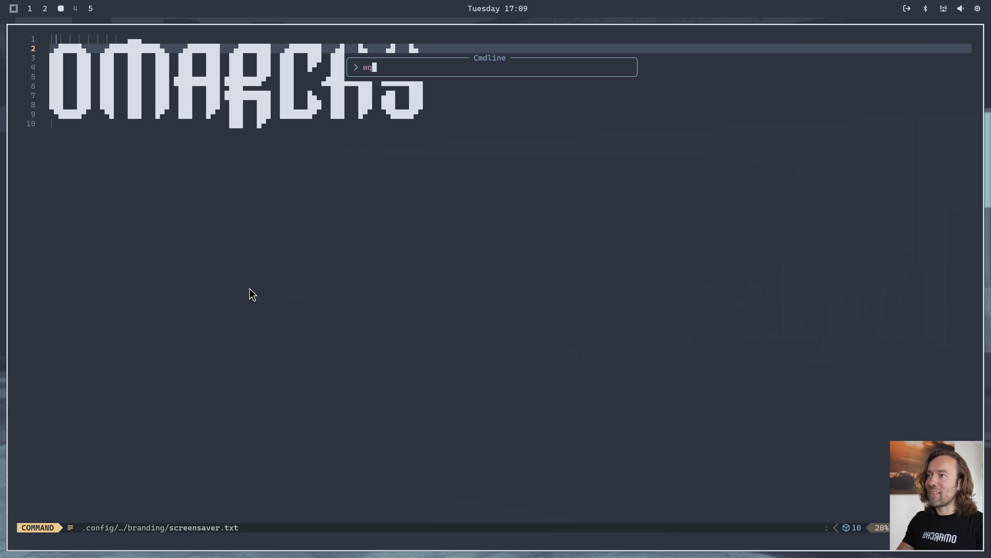
key("Return")
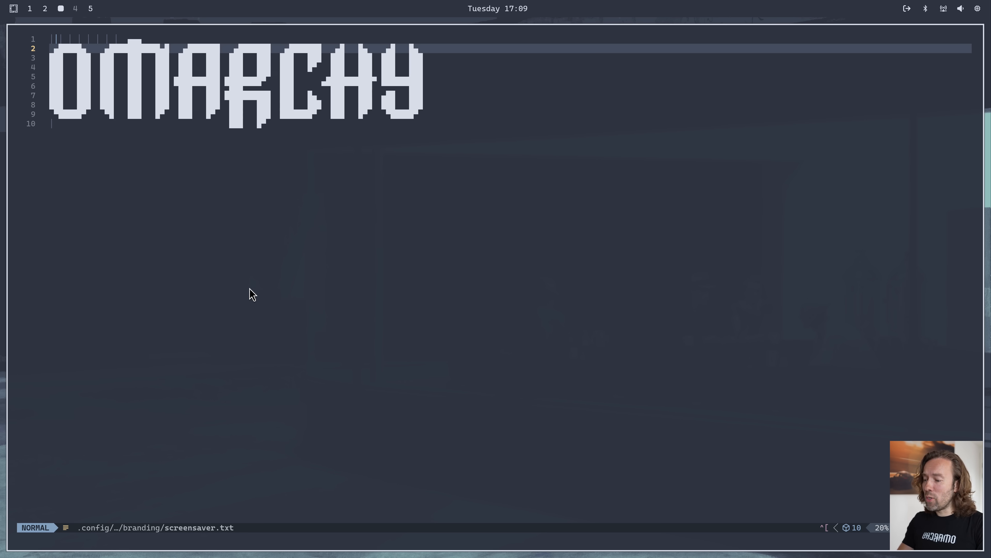
key("super+w")
Open the About branding file about.txt for editing from the Omarchy style options
key("super+alt+space")
type("st")
key("Return")
key("Down")
key("Down")
key("Down")
key("Down")
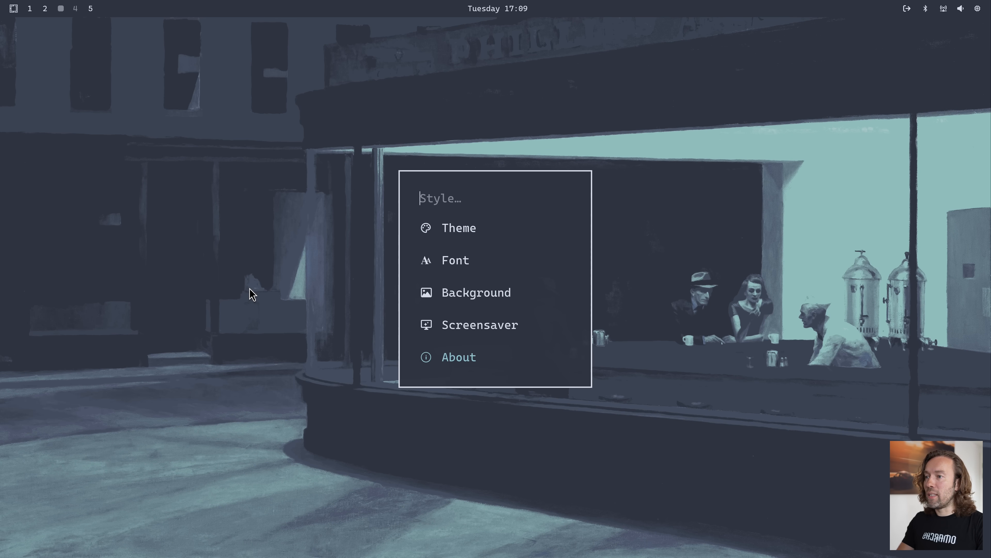
key("Return")
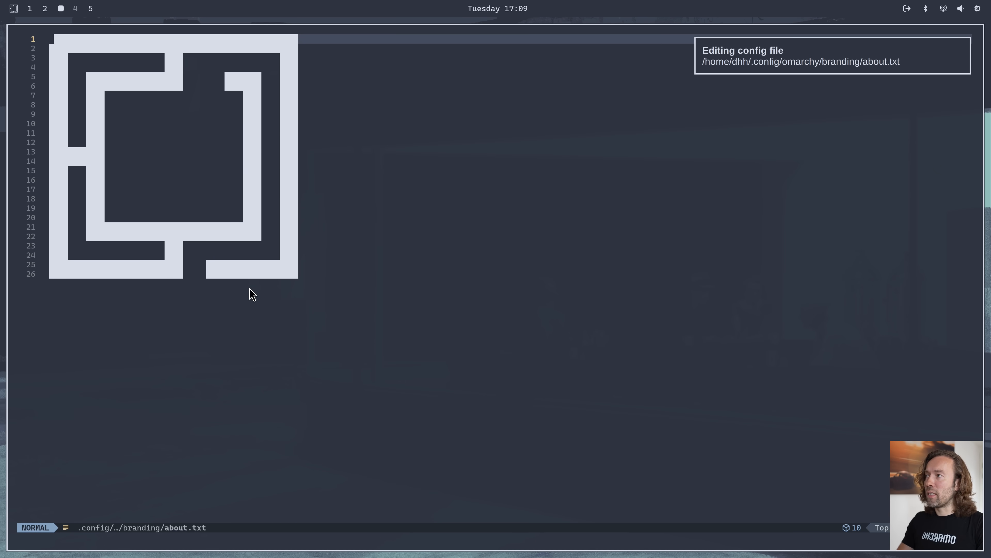
Move through the first lines of the logo art in about.txt and close the editor
key("j")
key("j")
key("j")
key("j")
key("k")
key("k")
key("k")
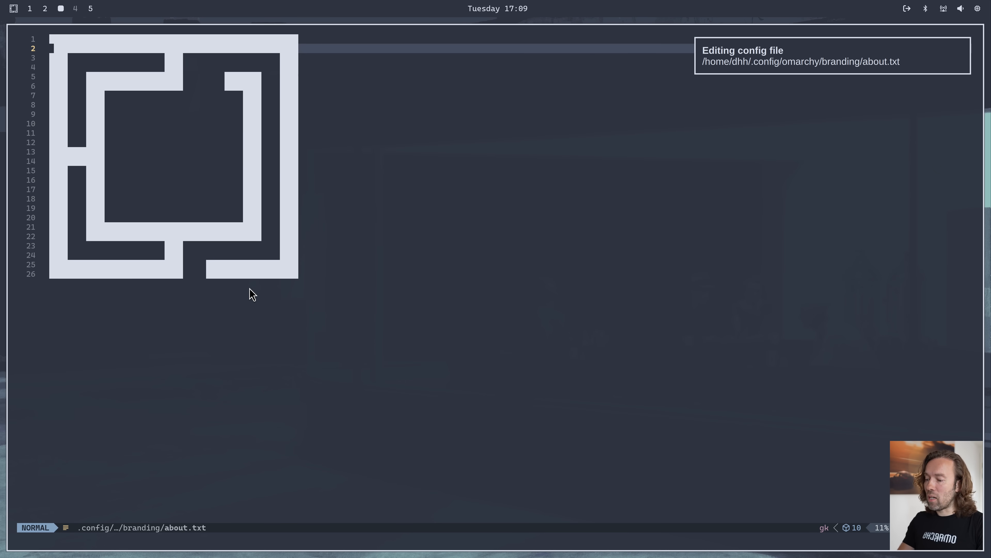
key("super+w")
Show the Omarchy About window with the logo and system details, and close it
key("super+alt+space")
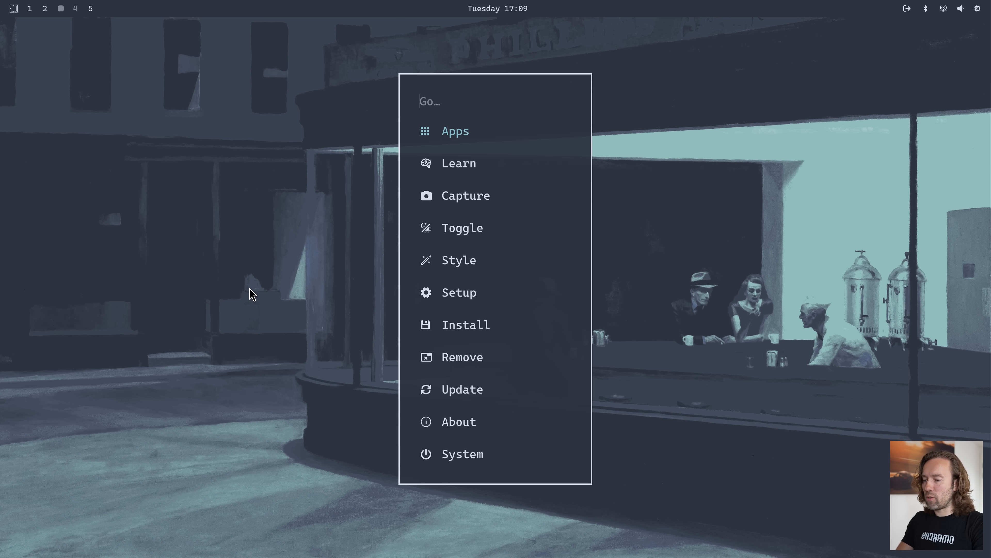
type("abou")
key("Return")
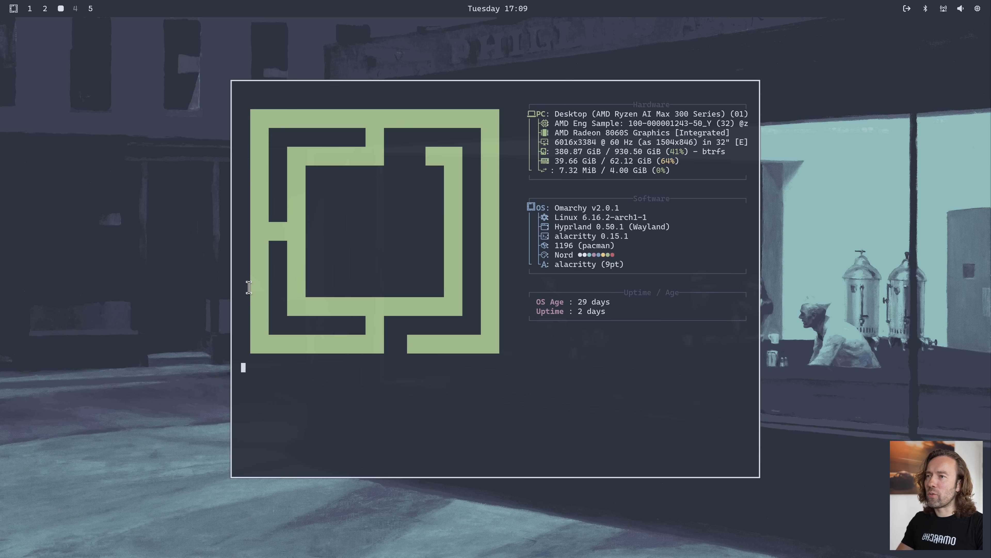
key("super+w")
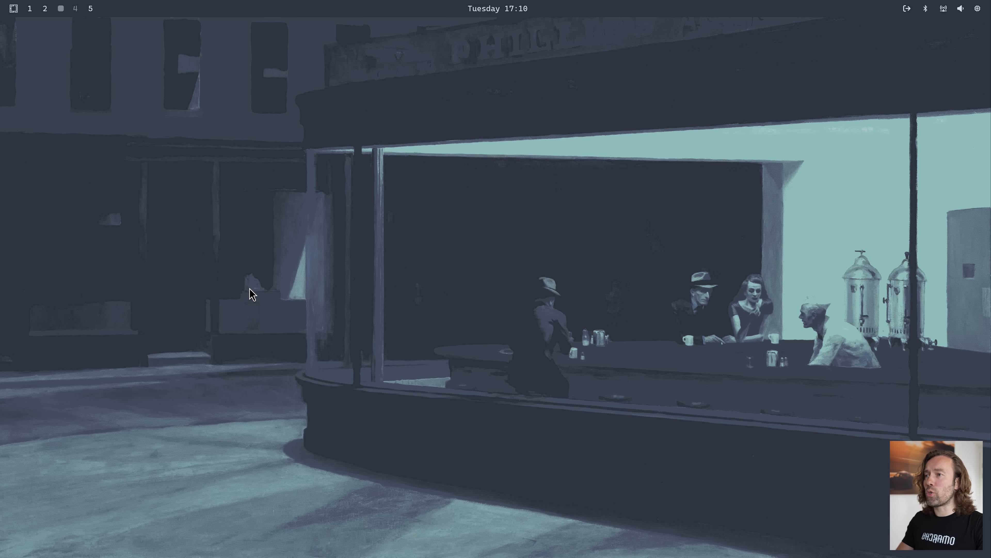
Open a terminal, change to the $OMARCHY_PATH directory and open it in Neovim
key("super+Return")
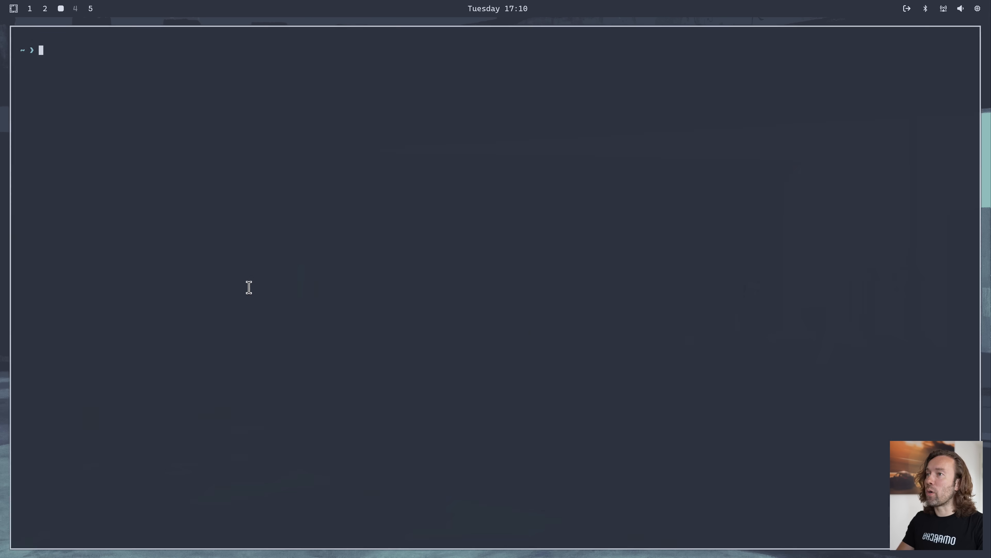
type("cd $OMARCHY_PATH")
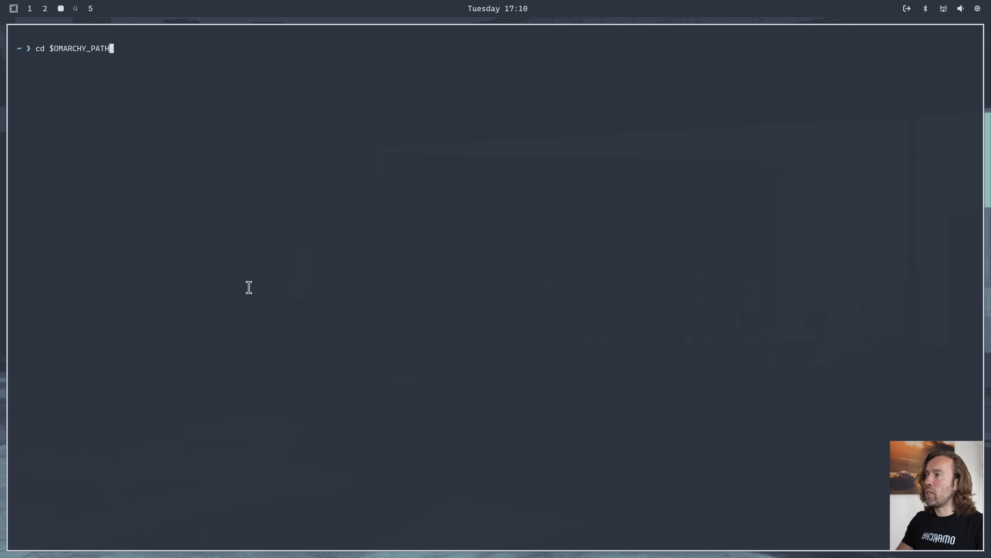
key("Return")
type("n")
key("Return")
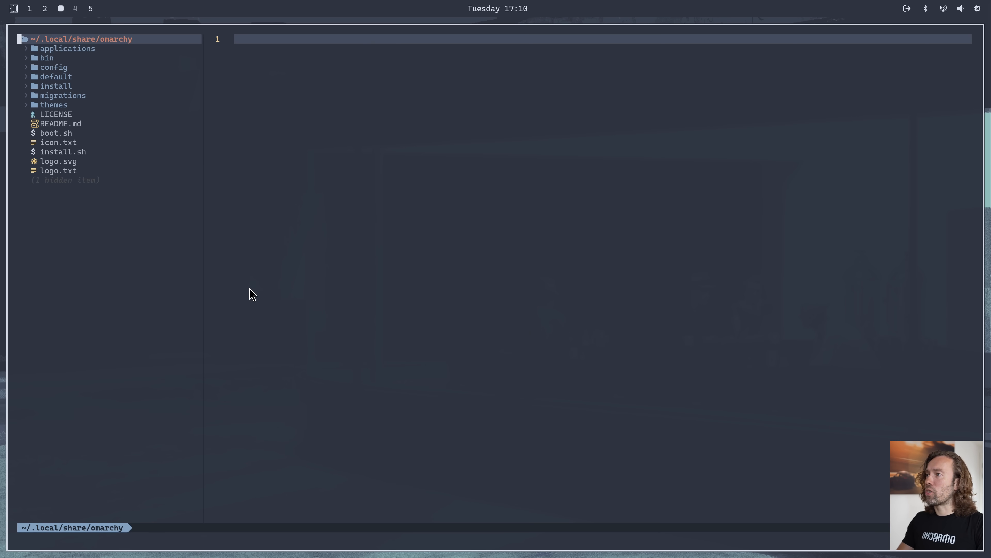
Expand the bin folder in the omarchy file tree and open the omarchy-cmd-screenrecord script
key("j")
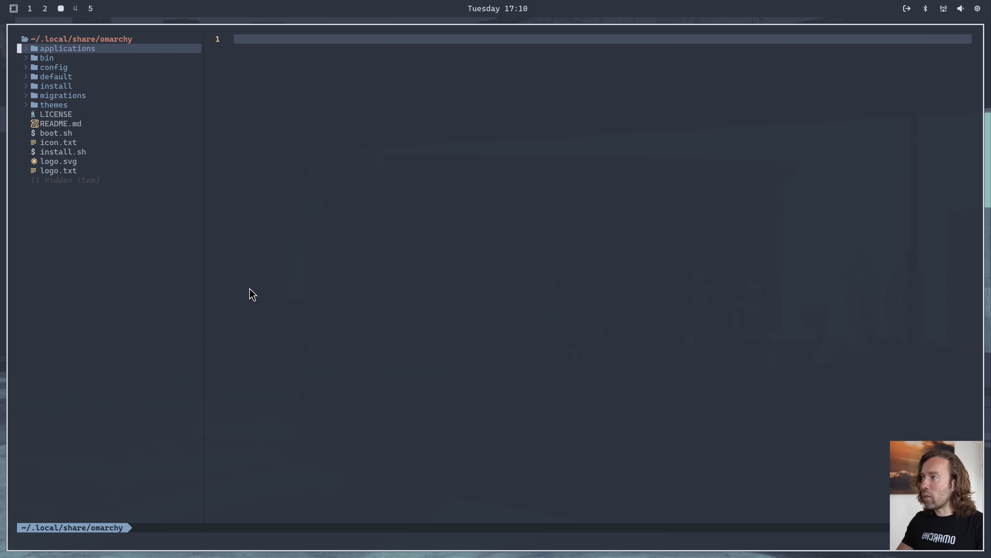
key("j")
key("j")
key("k")
key("j")
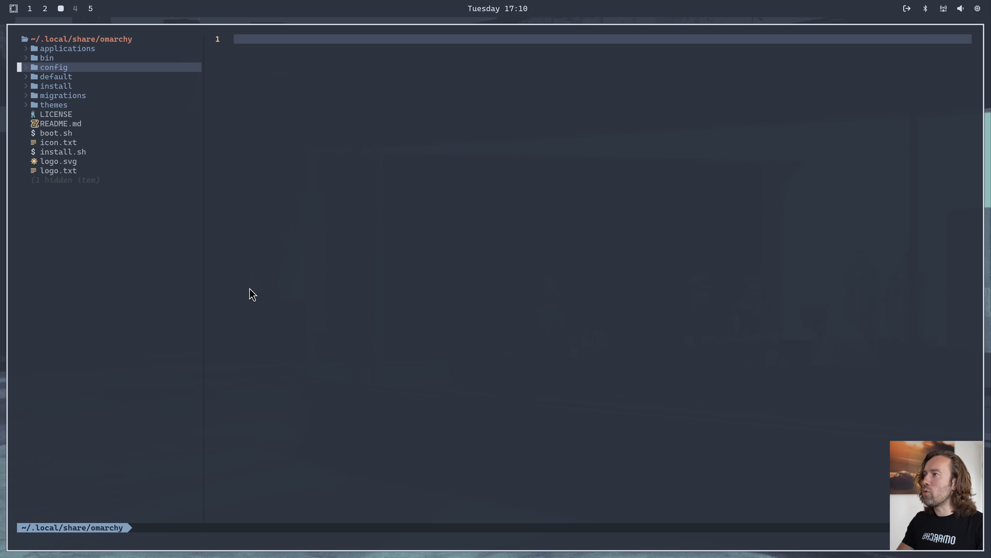
key("Return")
key("k")
key("Return")
key("j")
key("j")
key("j")
key("j")
key("j")
key("j")
key("Return")
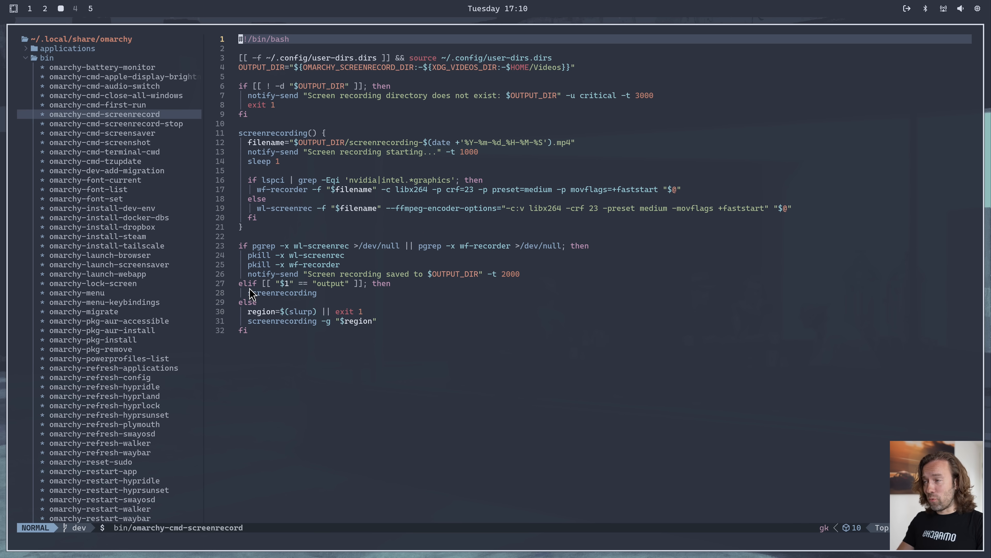
Move through the script's first lines, quit Neovim and exit the terminal
key("j")
key("j")
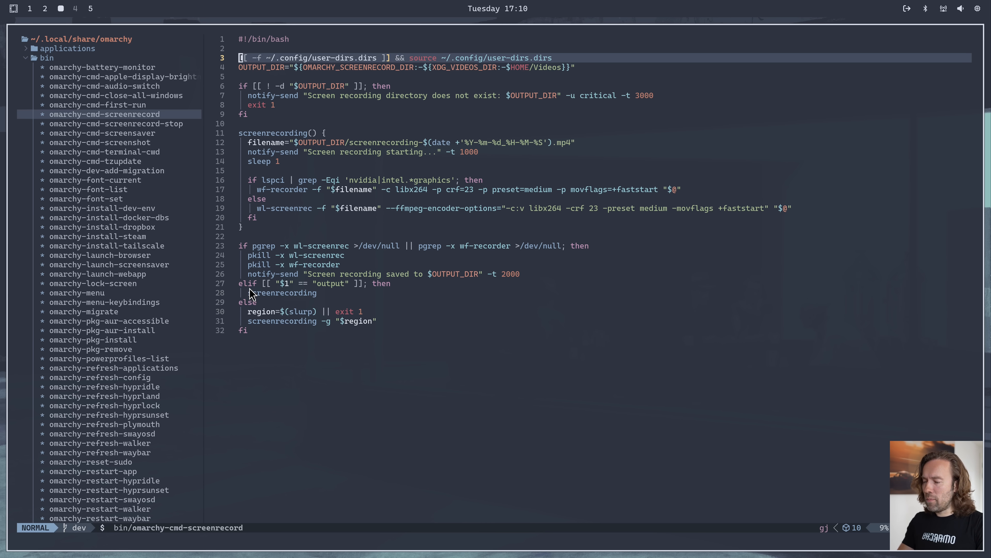
key("space")
key("q")
key("q")
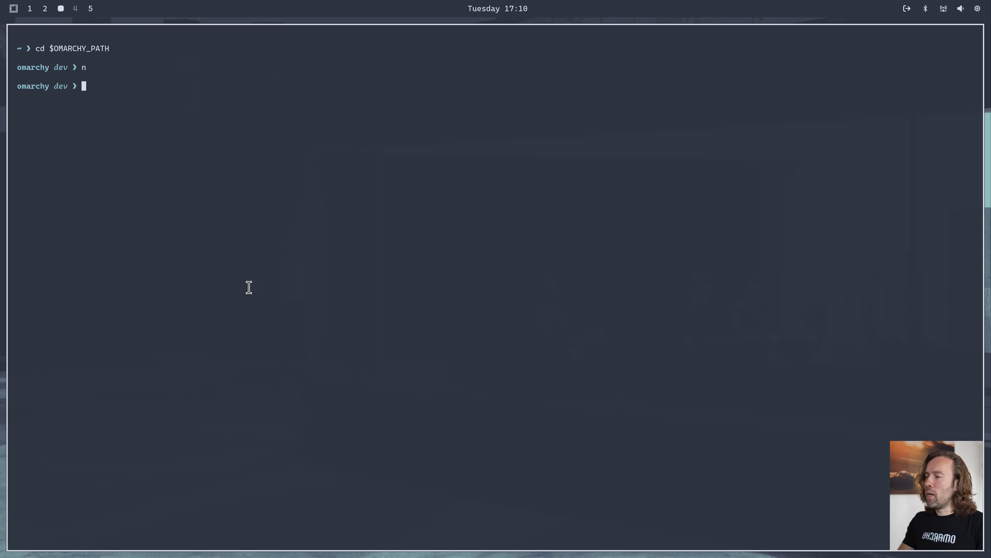
type("exitr")
key("Return")
type("exit")
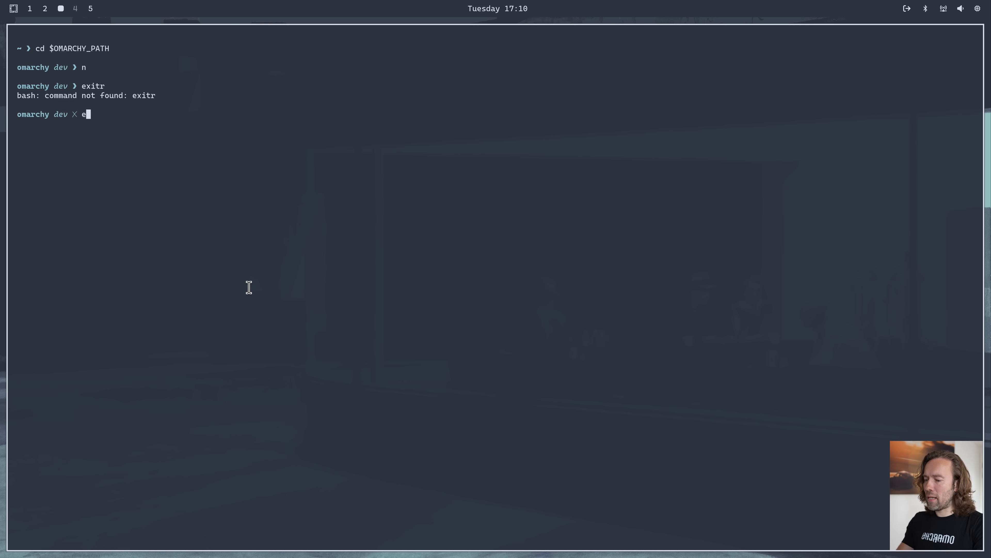
key("Return")
Open the Hypridle configuration file for editing from the Omarchy setup options
key("super+alt+space")
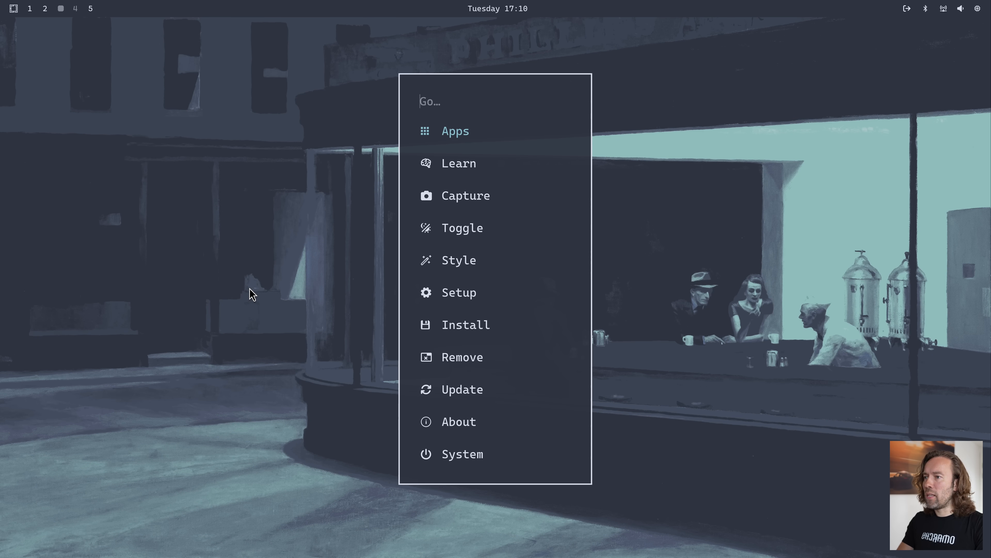
type("st")
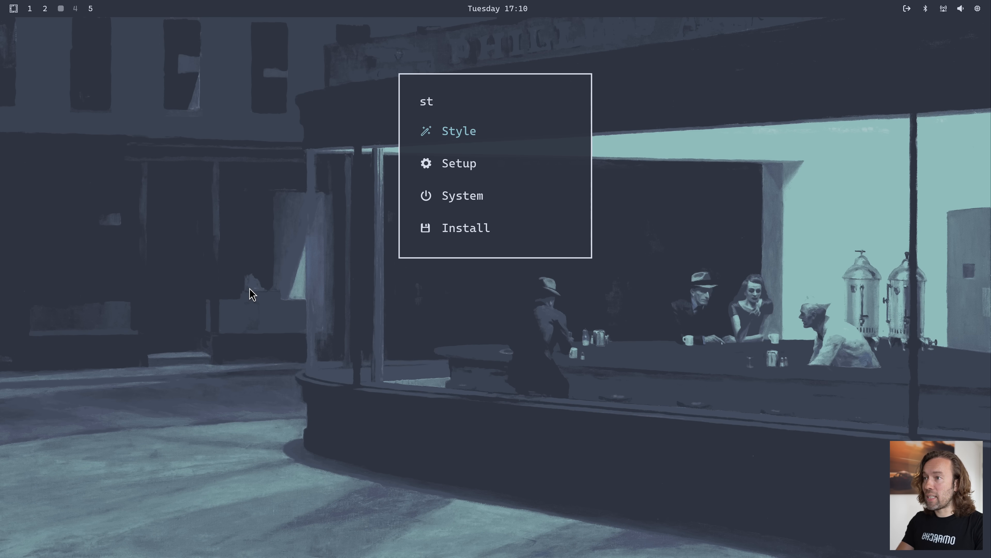
key("Down")
key("Return")
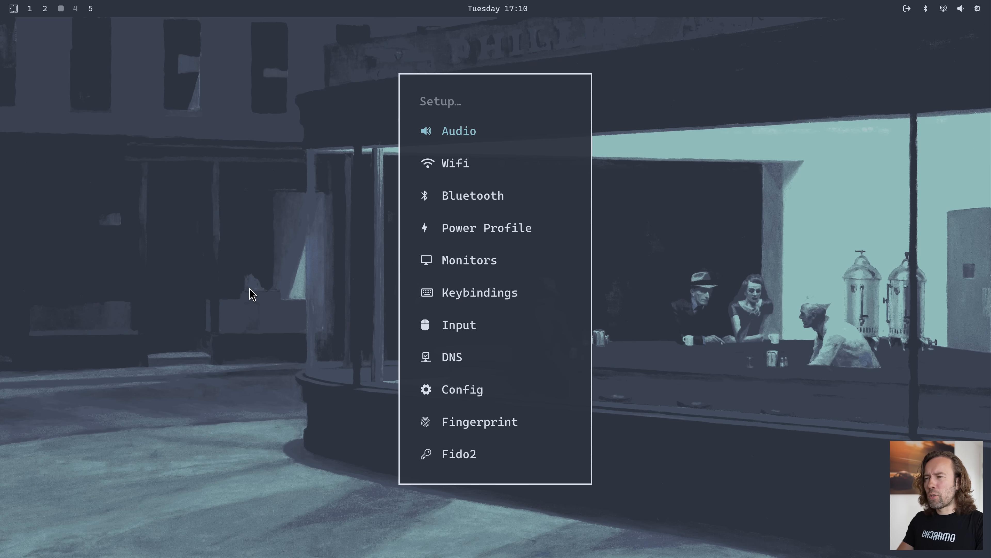
key("Down")
key("Down")
key("Down")
key("Down")
key("Down")
key("Down")
key("Down")
key("Down")
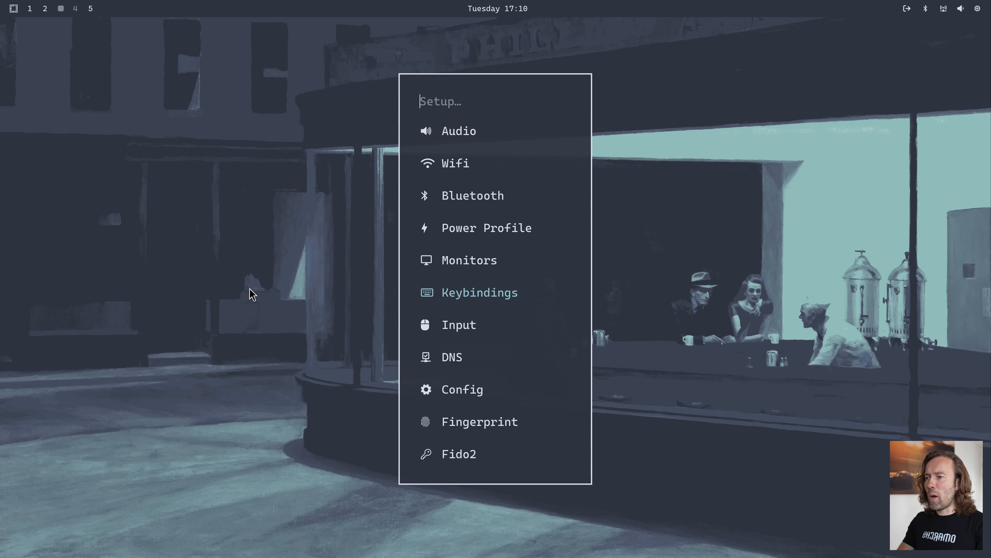
key("Return")
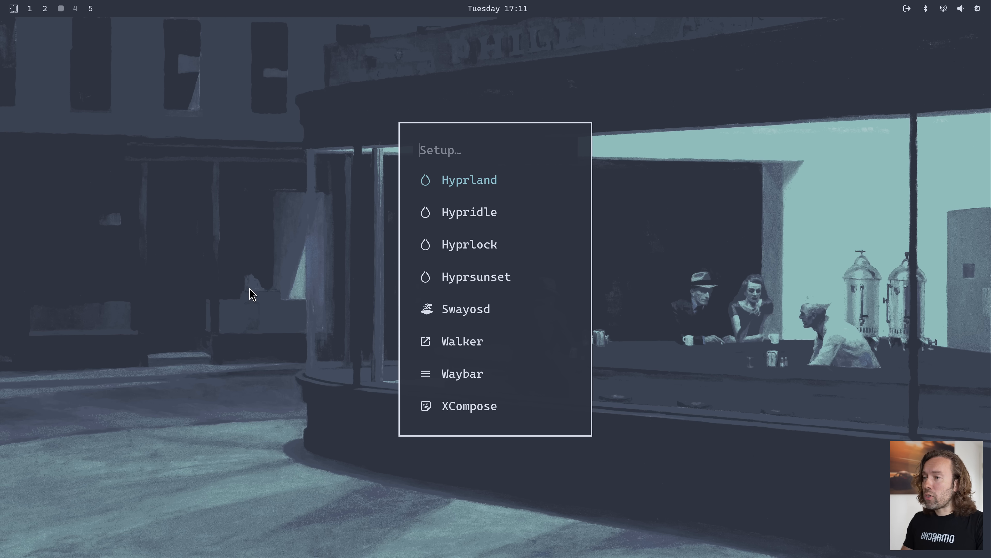
key("Down")
key("Down")
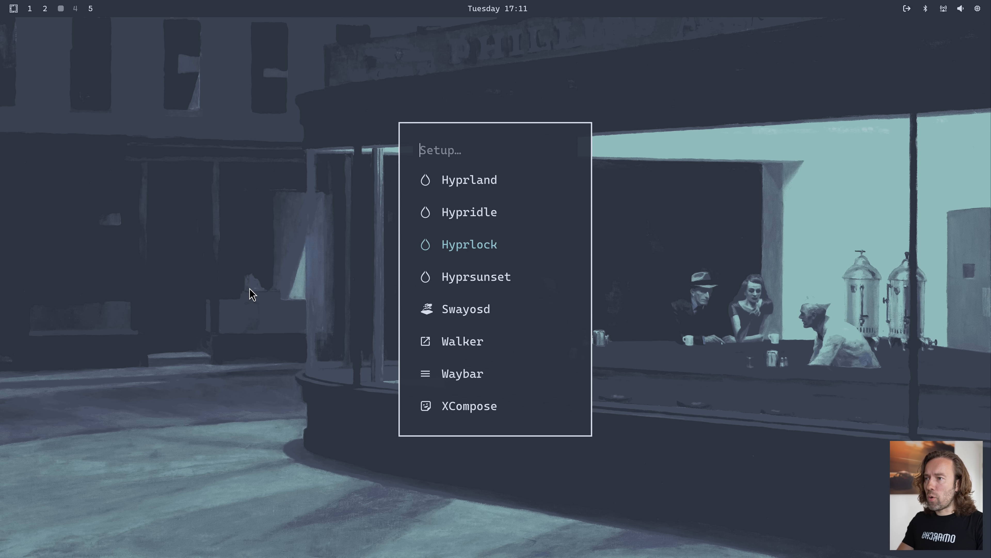
key("Up")
key("Return")
Set the timeout of the screensaver listener in hypridle.conf to 250
key("k")
key("k")
key("k")
key("k")
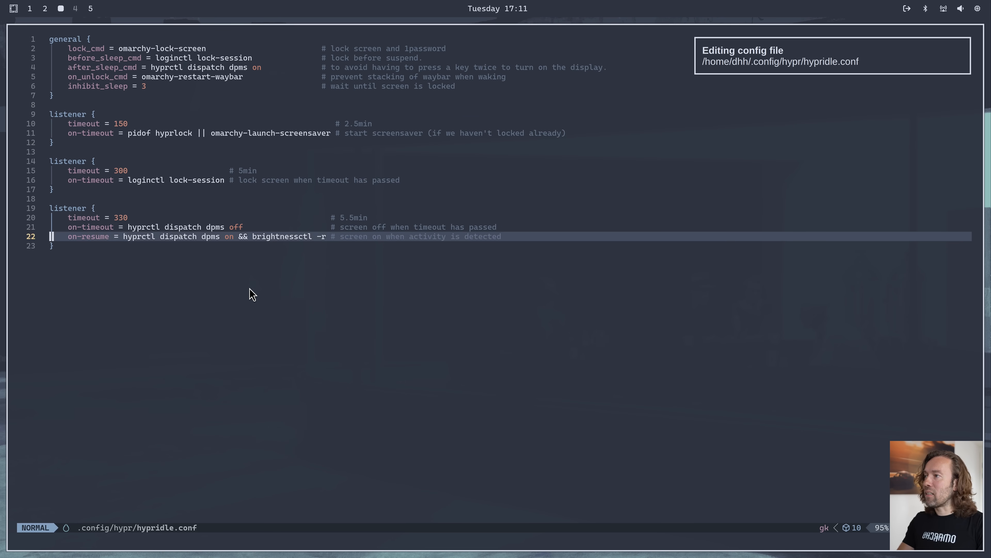
key("k")
key("k")
key("k")
key("k")
key("k")
key("k")
key("k")
key("k")
key("k")
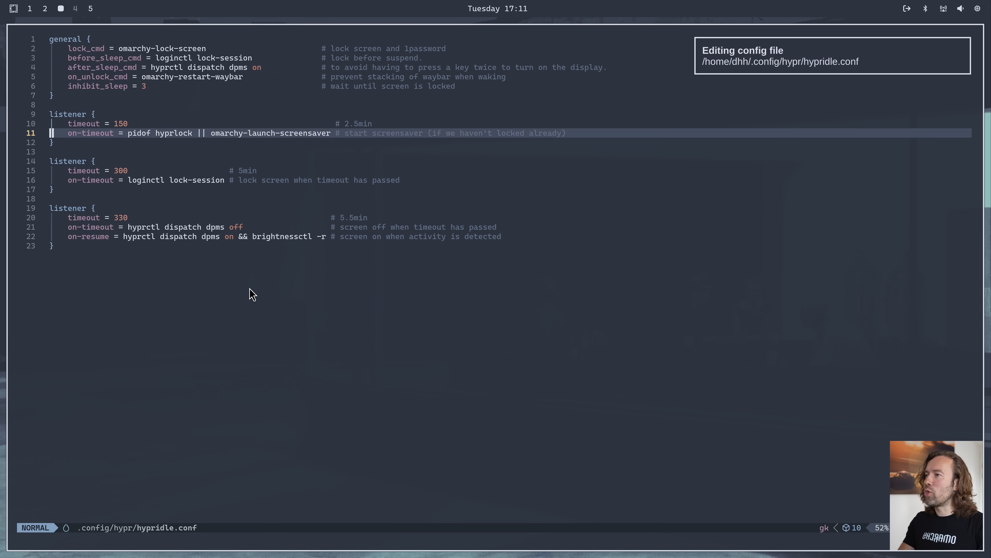
key("w")
key("w")
key("w")
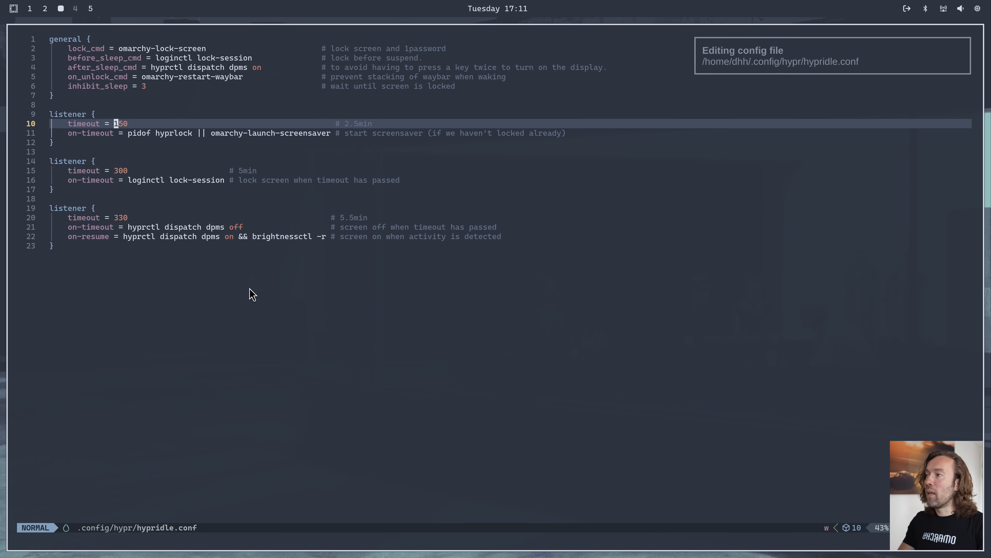
key("r")
key("2")
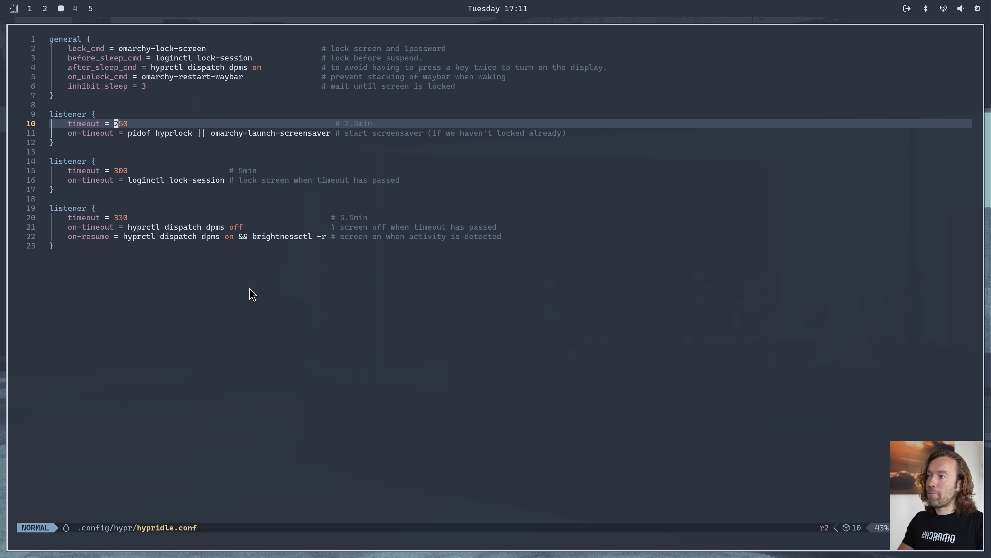
Quit the editor without saving the change to hypridle.conf
key("colon")
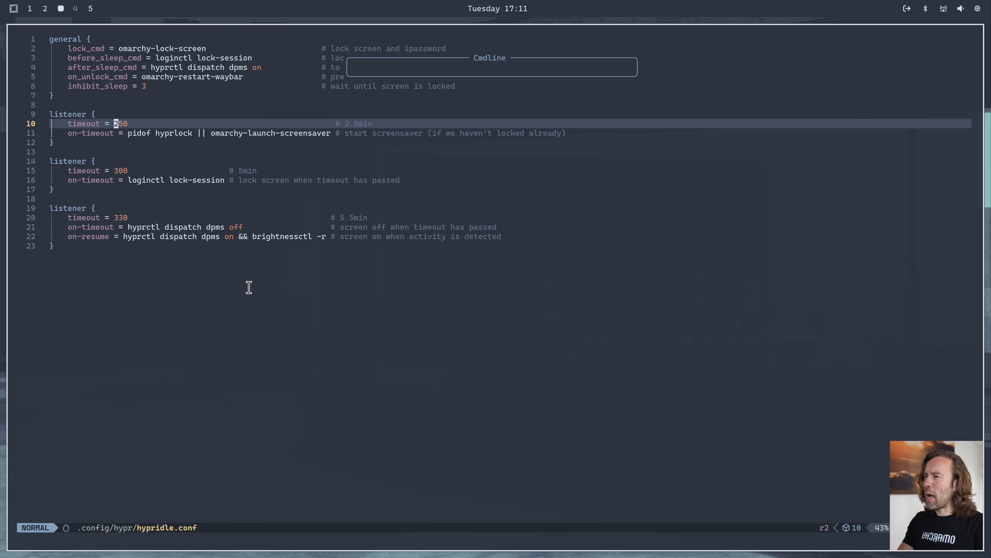
type("q!")
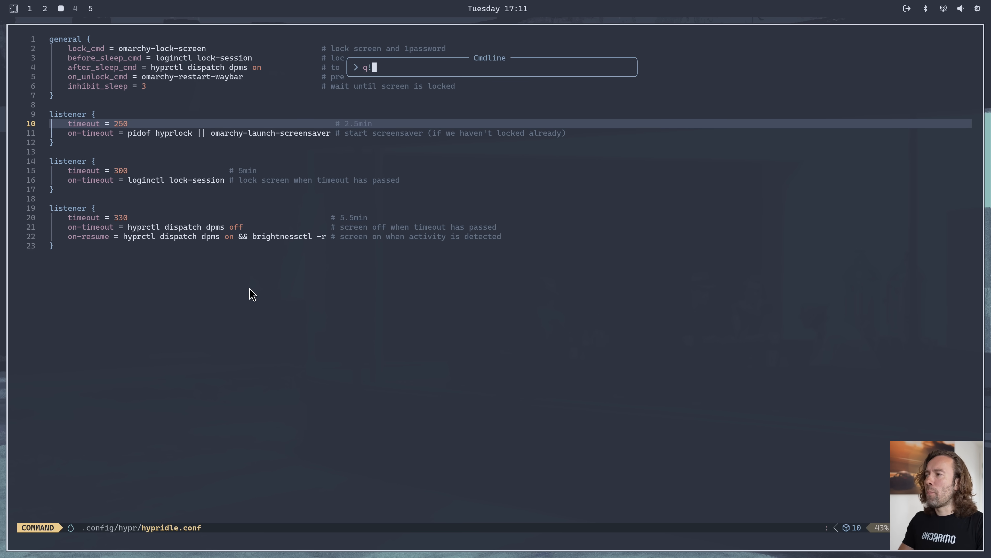
key("Return")
Open the Waybar configuration file for editing from the Omarchy setup options
key("super+alt+space")
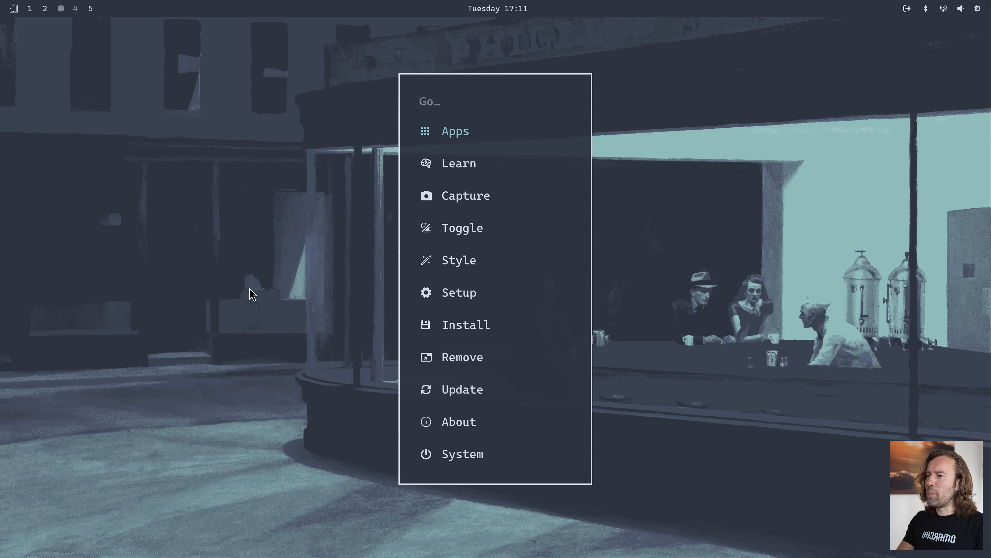
type("set")
key("Return")
type("co")
key("Return")
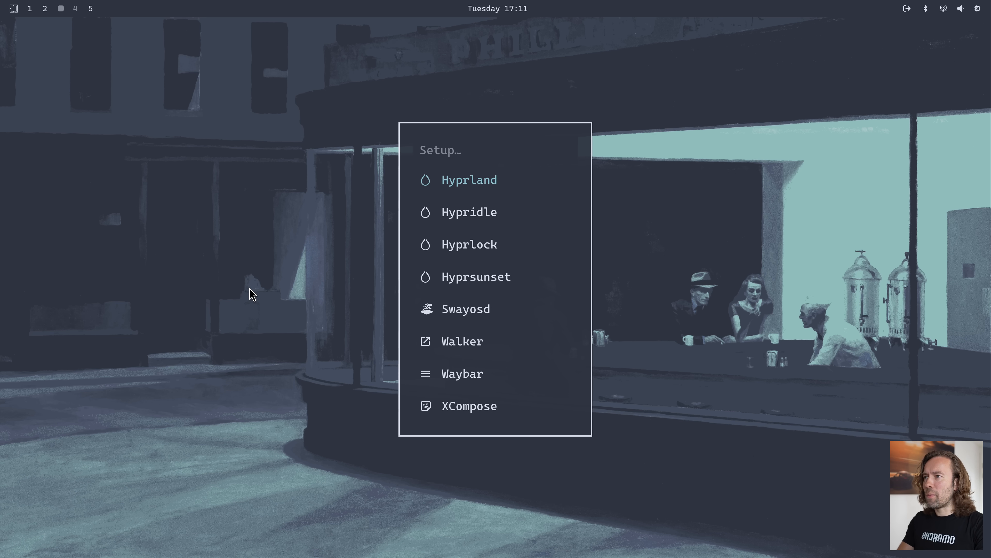
type("way")
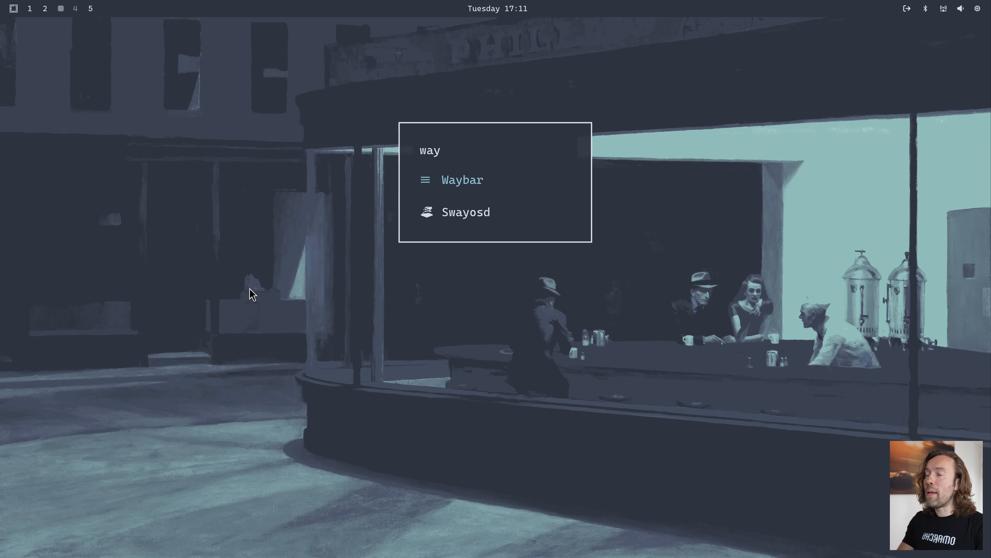
key("Return")
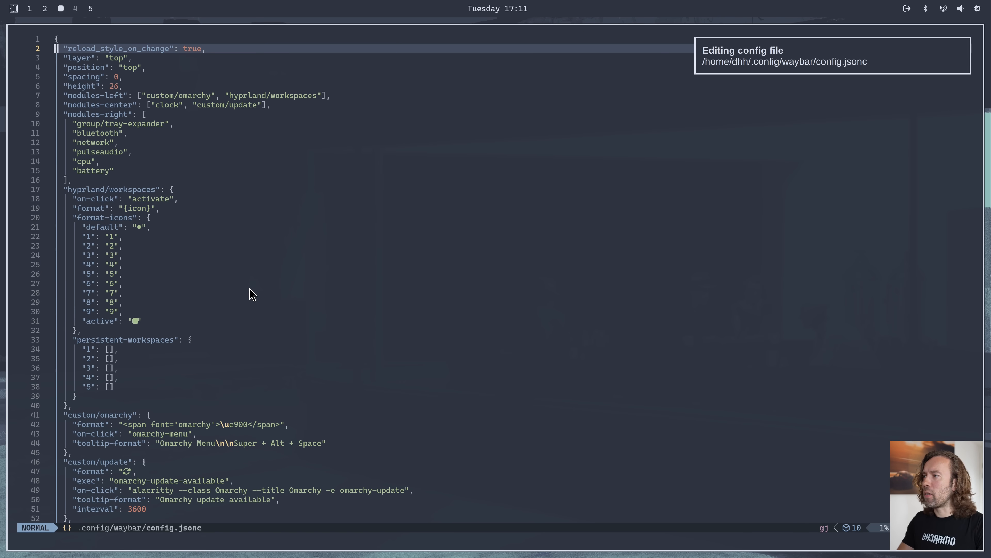
Remove "clock" from the modules-center list in Waybar's config.jsonc, save the file and close the editor window
key("j")
key("j")
key("j")
key("j")
key("j")
key("j")
key("j")
key("j")
key("j")
key("j")
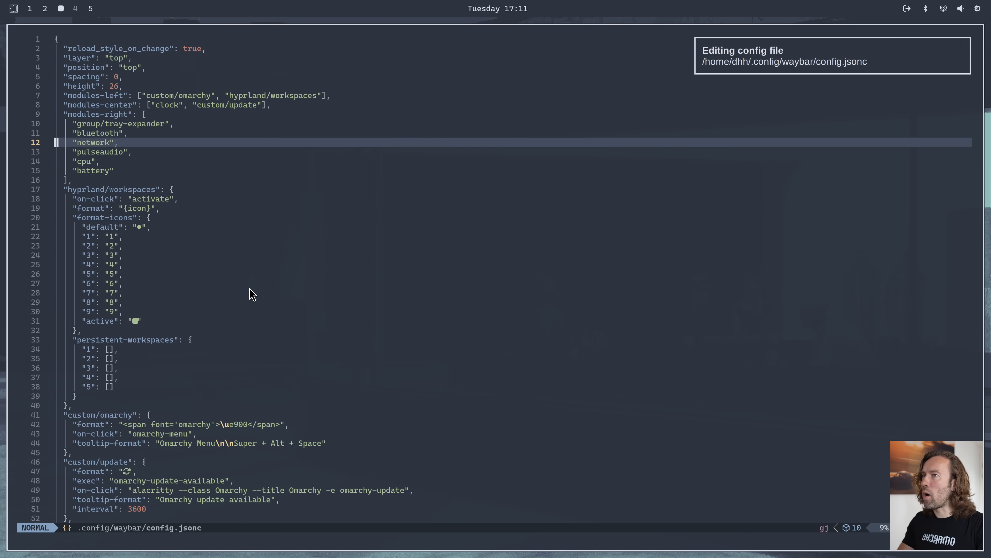
key("j")
key("k")
key("k")
key("k")
key("k")
key("k")
key("k")
key("j")
key("w")
key("w")
key("w")
key("w")
key("w")
key("w")
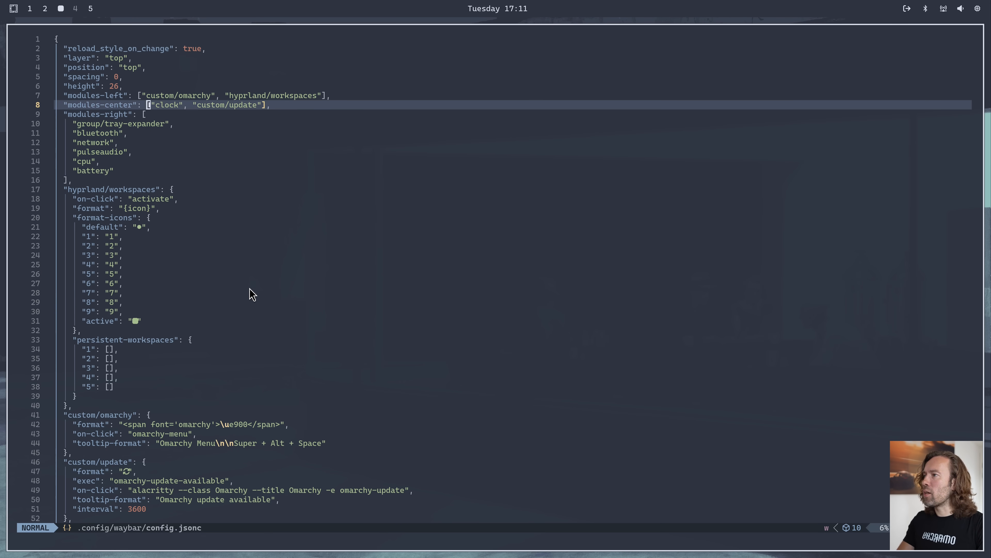
key("l")
key("v")
key("w")
key("w")
key("w")
key("h")
key("d")
key("Escape")
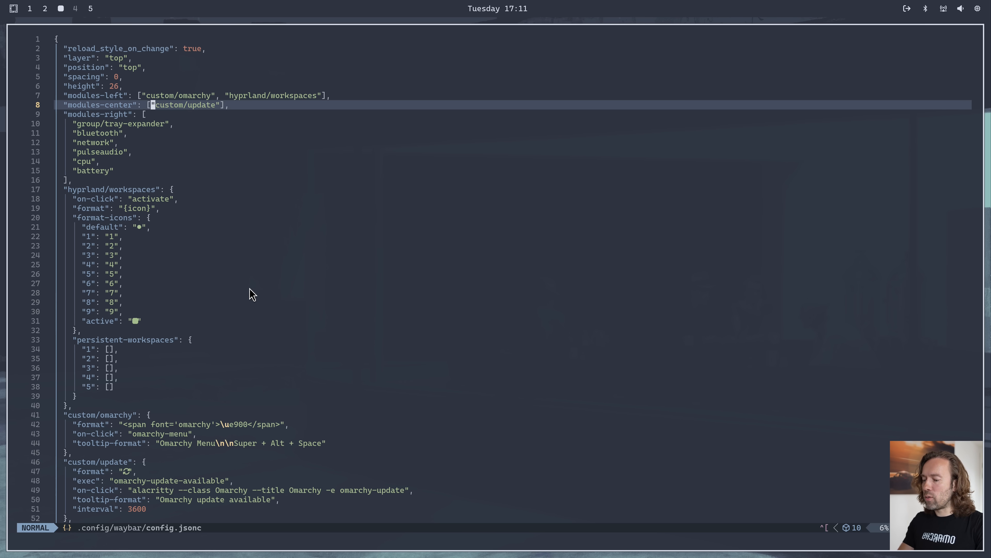
key("super+w")
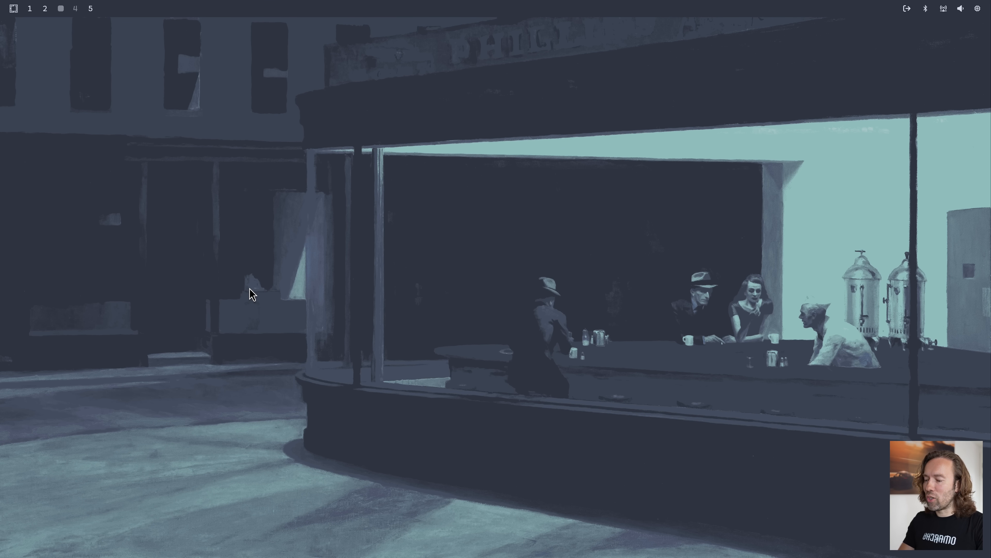
Reopen Waybar's config.jsonc from the Omarchy setup options
key("super+alt+space")
type("set")
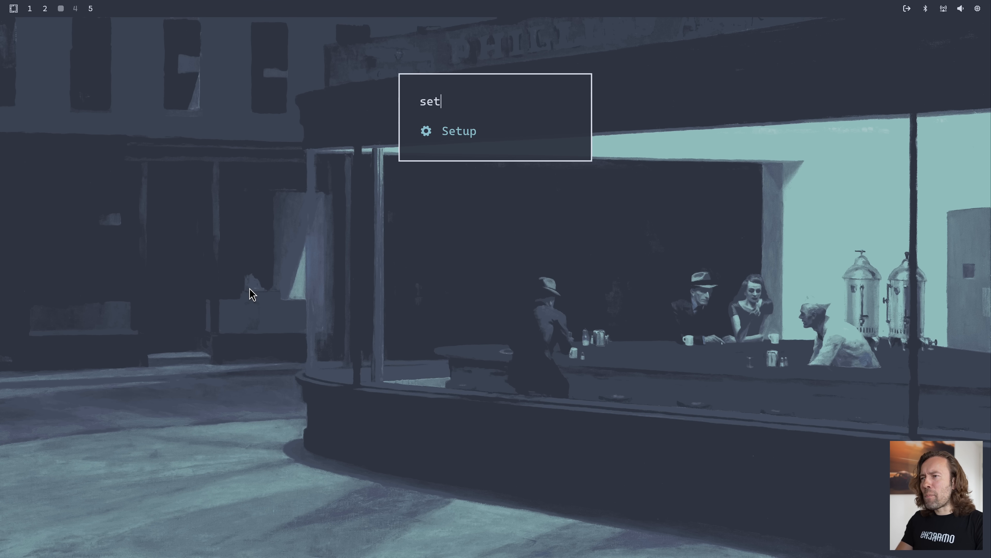
key("Return")
type("con")
key("Return")
type("way")
key("Return")
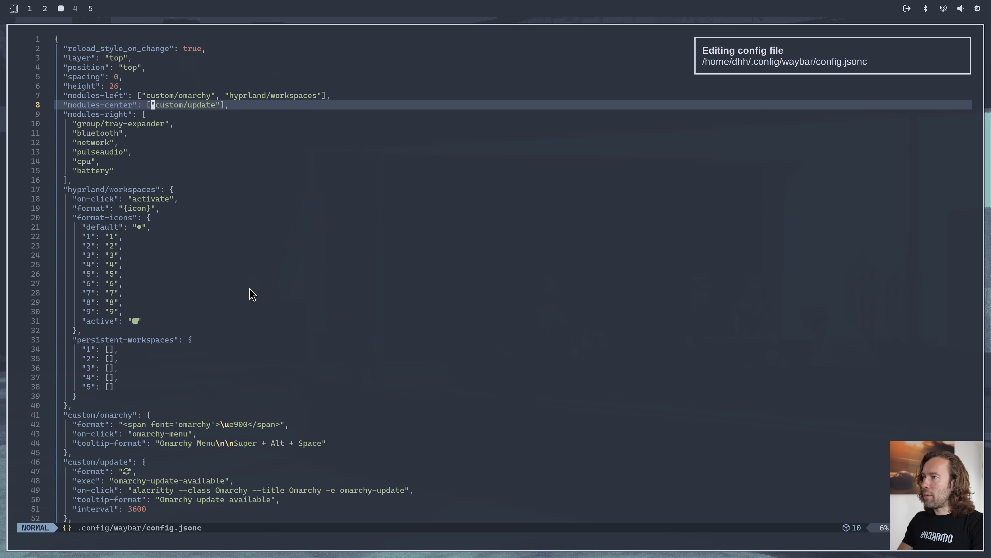
Undo the removal of "clock" from modules-center, save config.jsonc and close the editor
key("u")
key("ctrl+s")
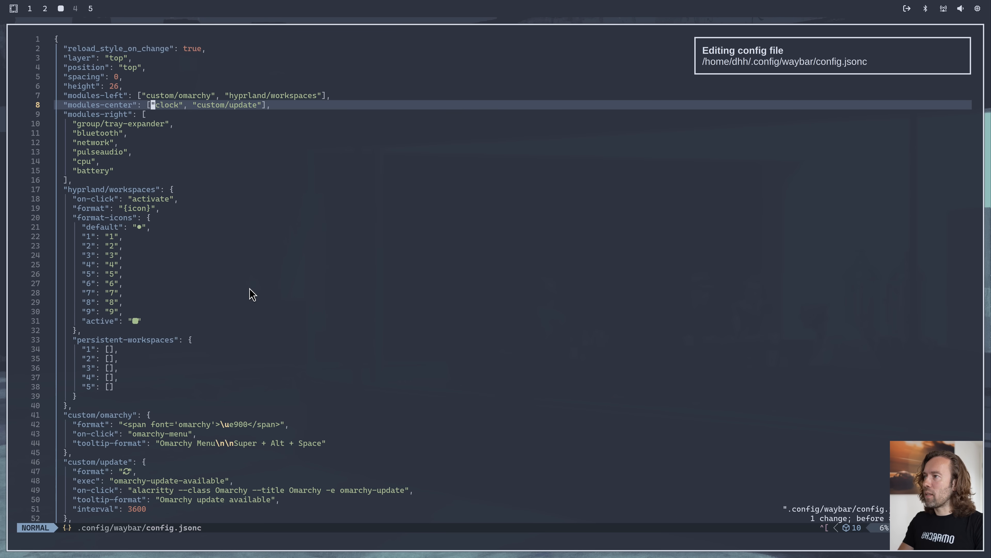
type(":q")
key("Return")
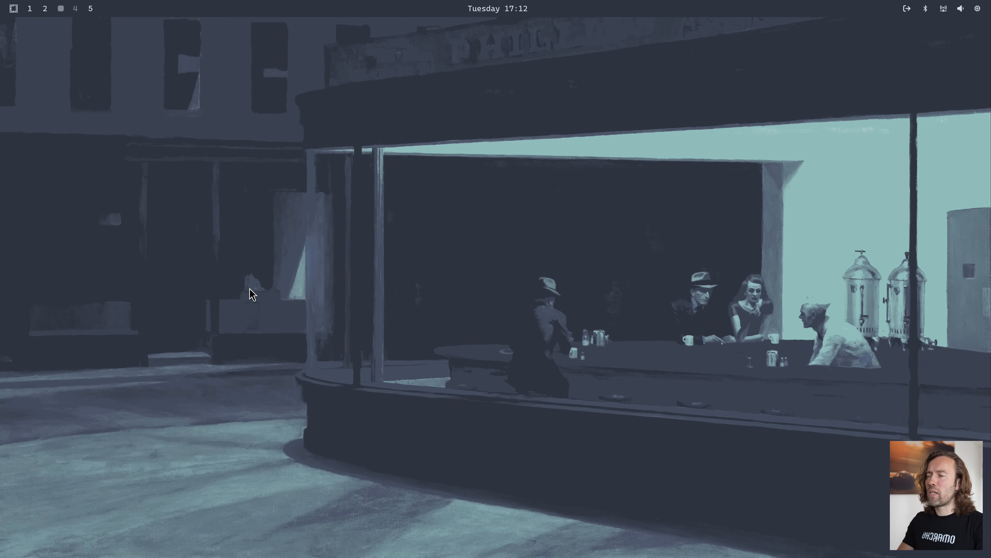
Open the audio settings from the Omarchy setup options and show the Input Devices page
key("super+alt+space")
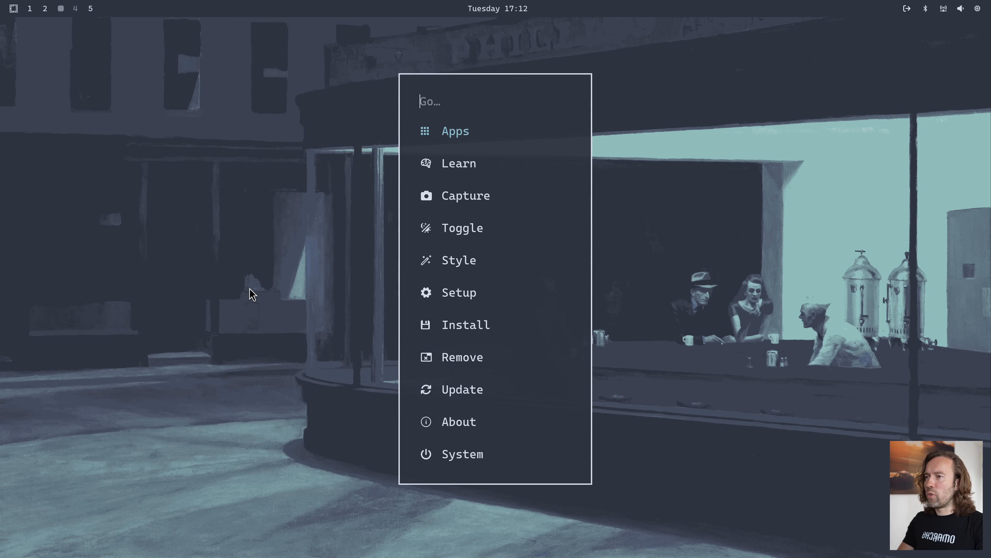
type("set")
key("Return")
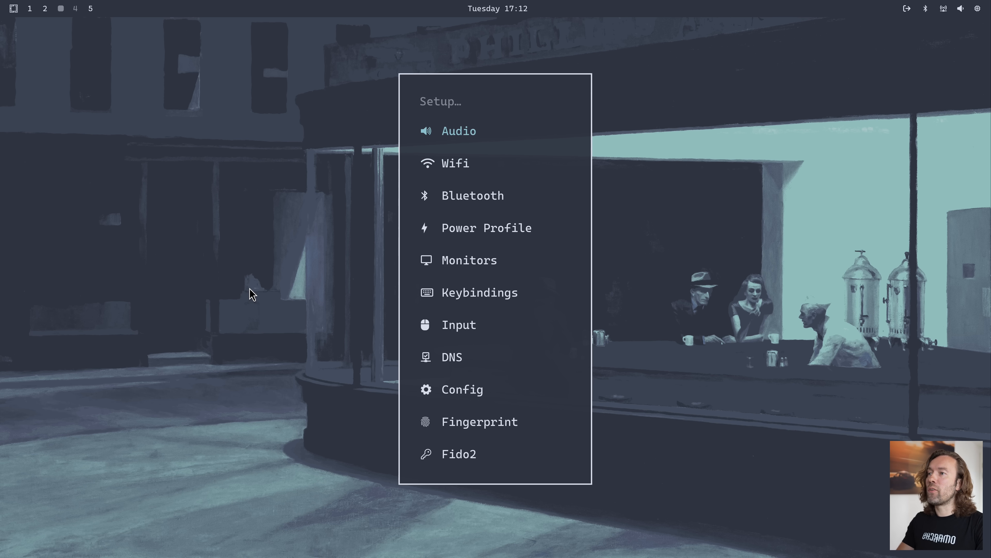
key("Return")
key("Tab")
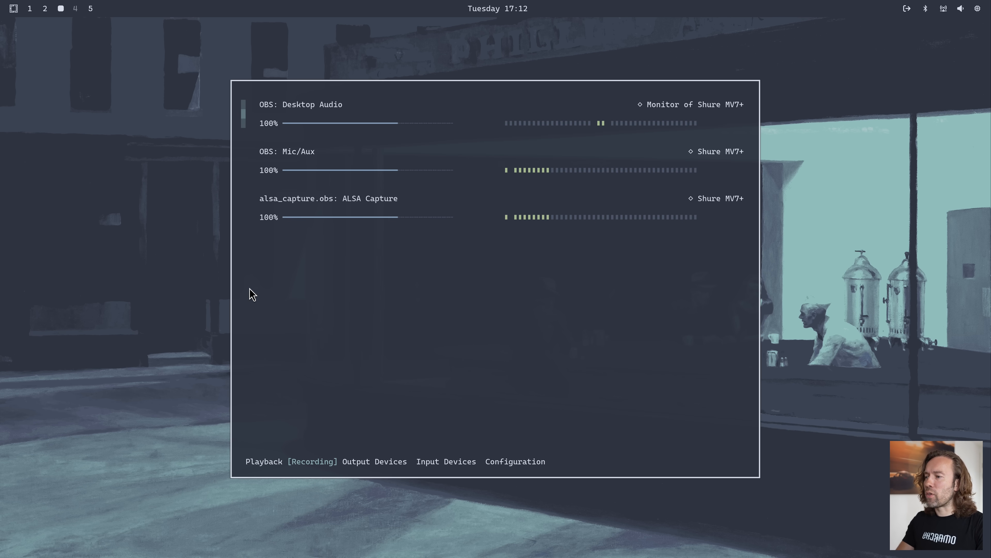
key("Tab")
key("Tab")
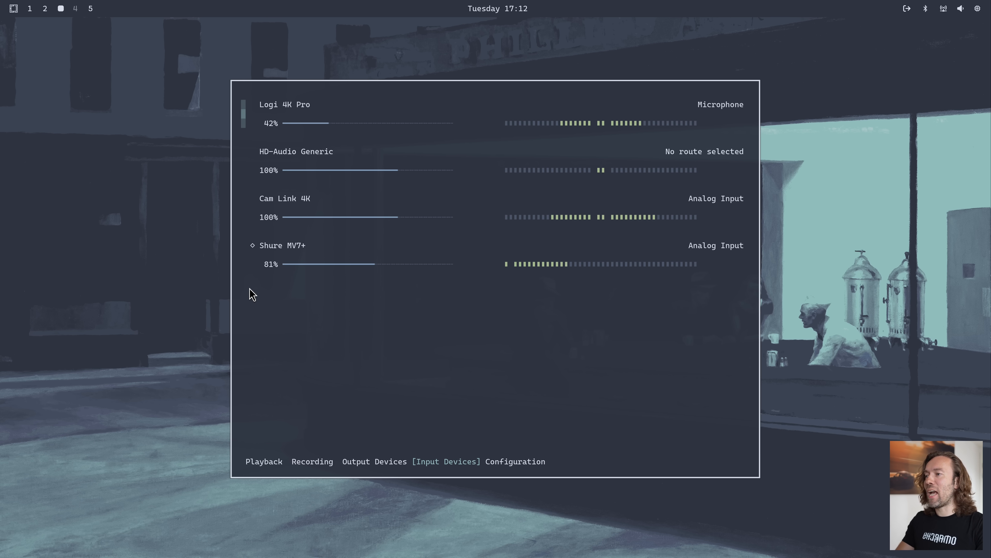
Move through the listed audio input devices, ending on Cam Link 4K
key("Down")
key("Down")
key("Down")
key("Up")
key("Up")
key("Up")
key("Down")
key("Down")
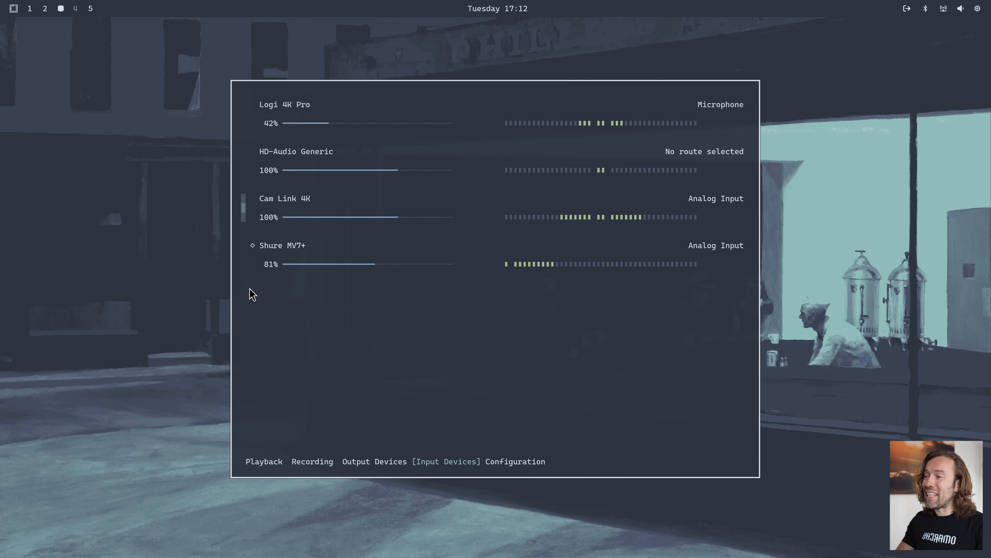
Move up through the audio input devices, show the Output Devices page, and close the audio settings
key("Down")
key("Up")
key("Up")
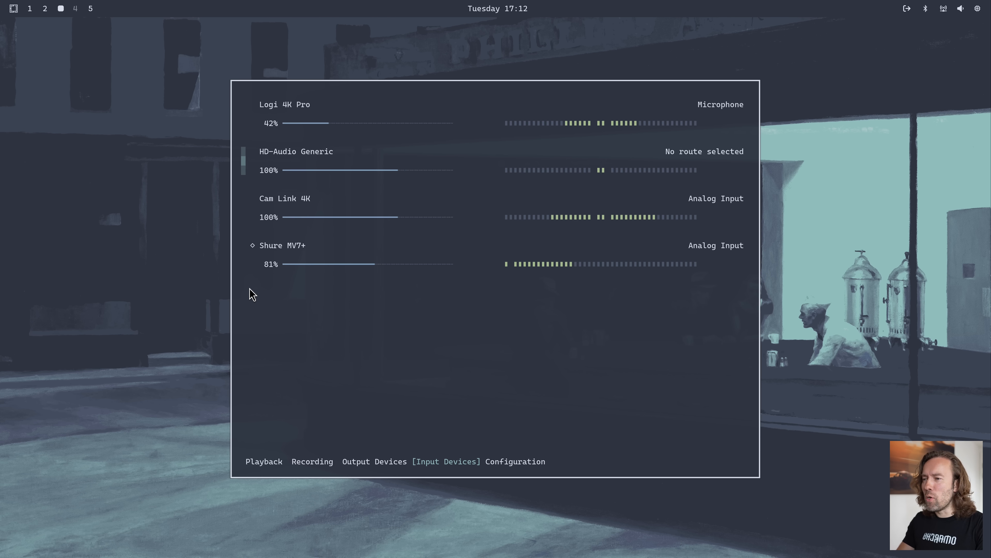
key("shift+Tab")
key("Down")
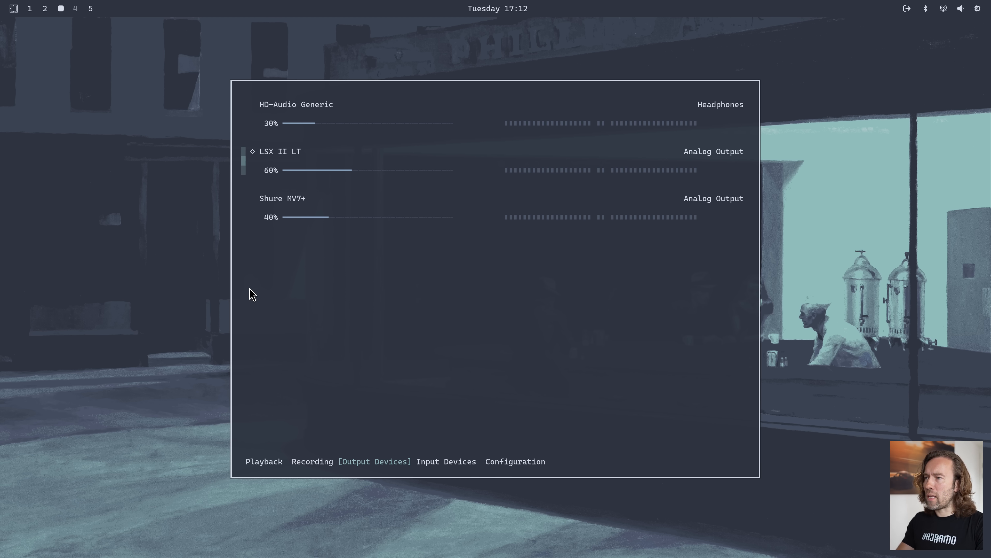
key("super+w")
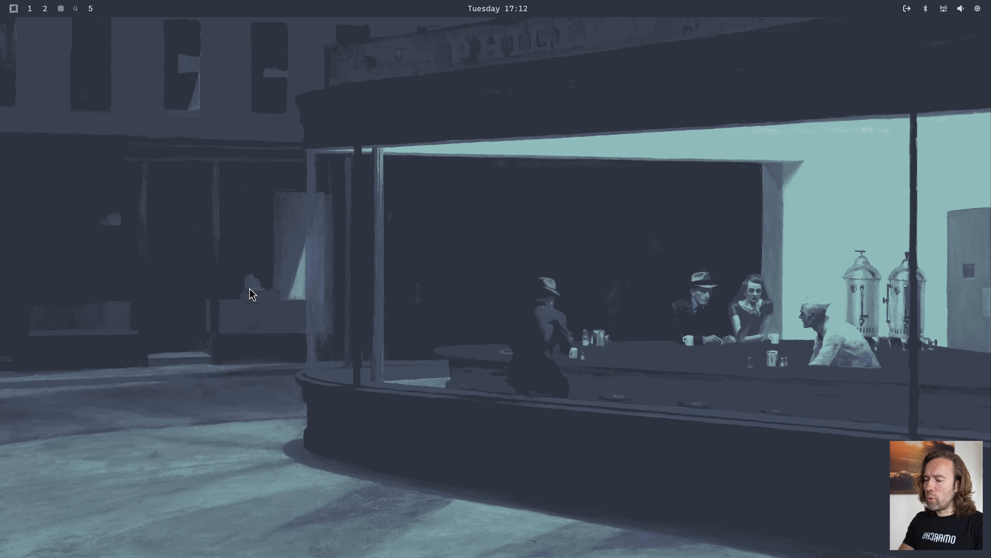
Open the Wifi settings from the Omarchy setup options
key("super+alt+space")
type("se")
key("Return")
key("Down")
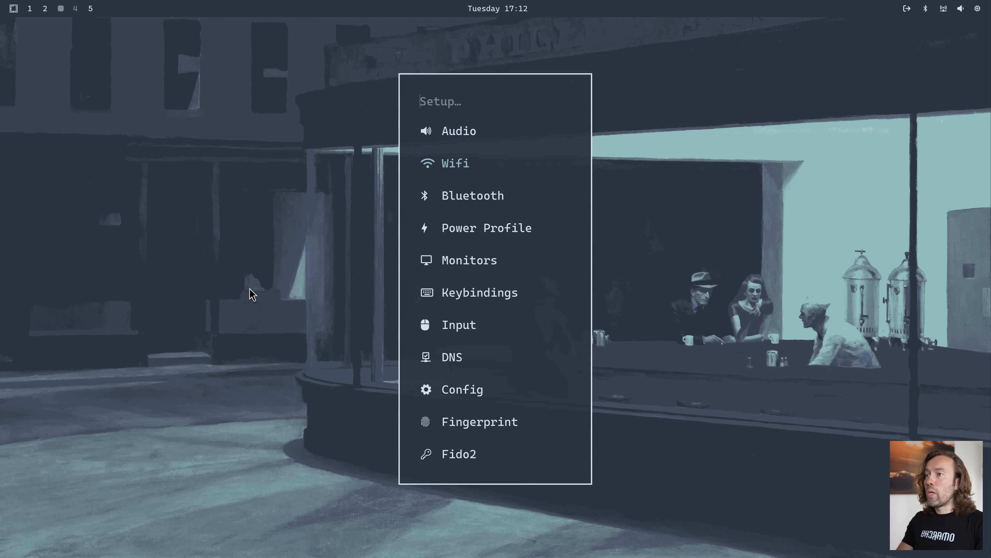
key("Return")
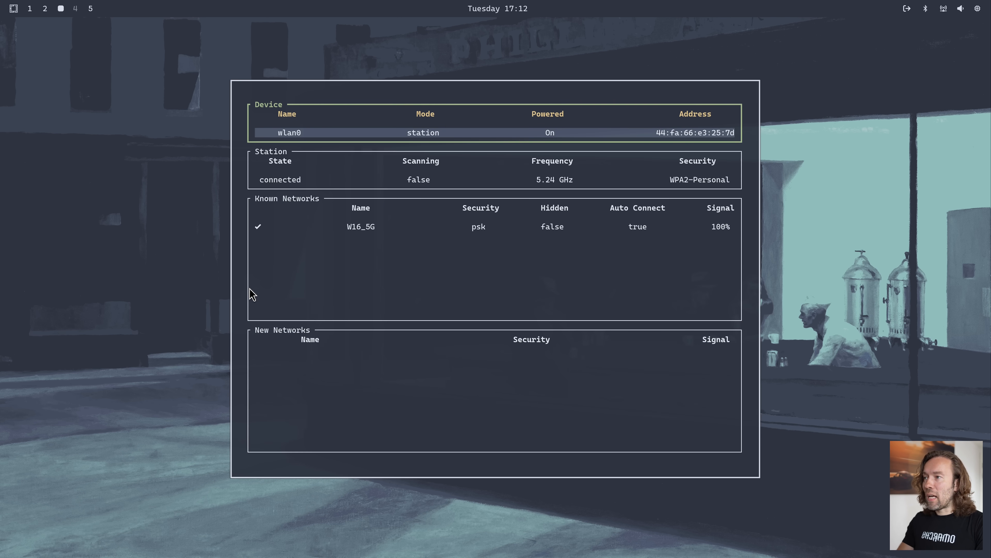
Move between the Device, Station and Known Networks sections of the Wifi settings, ending on Station
key("Tab")
key("shift+Tab")
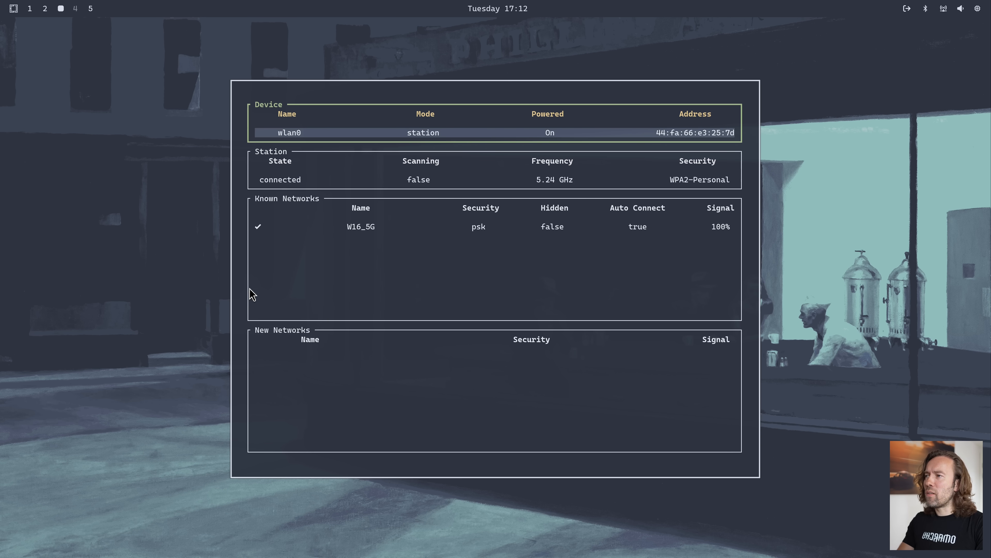
key("Tab")
key("Tab")
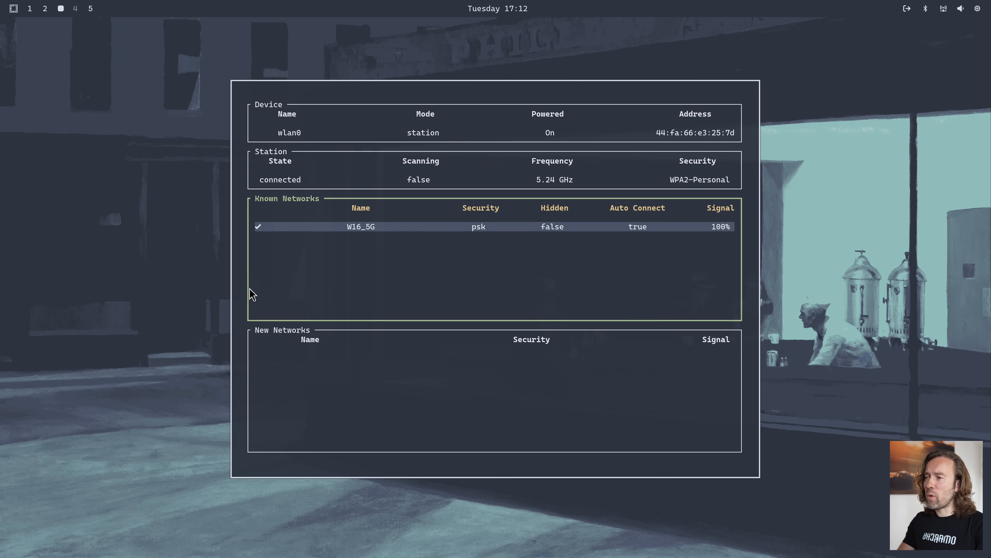
key("shift+Tab")
key("Tab")
key("Tab")
key("shift+Tab")
key("shift+Tab")
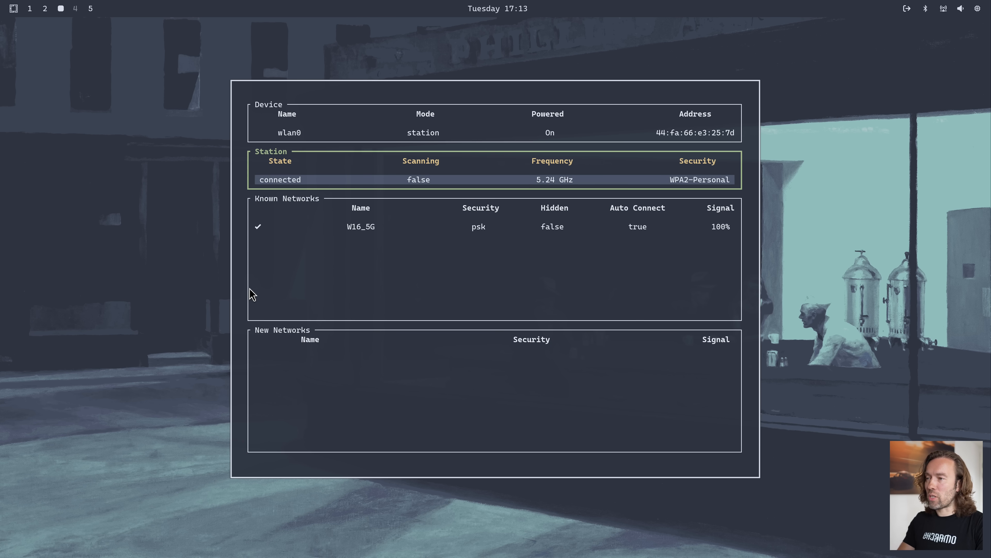
Show the Wifi tool's keyboard help, dismiss it and quit the tool
key("question")
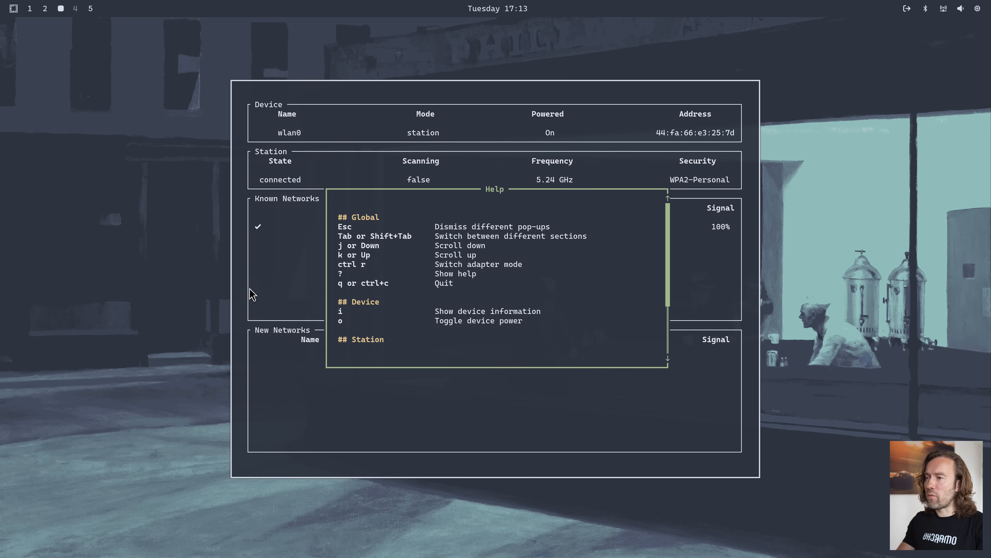
key("Escape")
key("q")
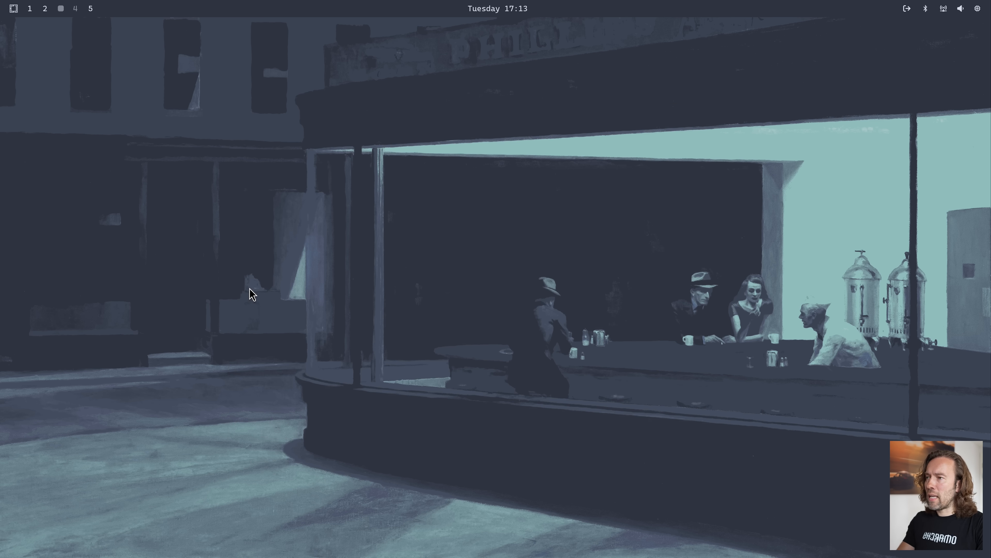
Open the Bluetooth settings from the Omarchy setup options to view the listed devices, and close them
key("super+alt+space")
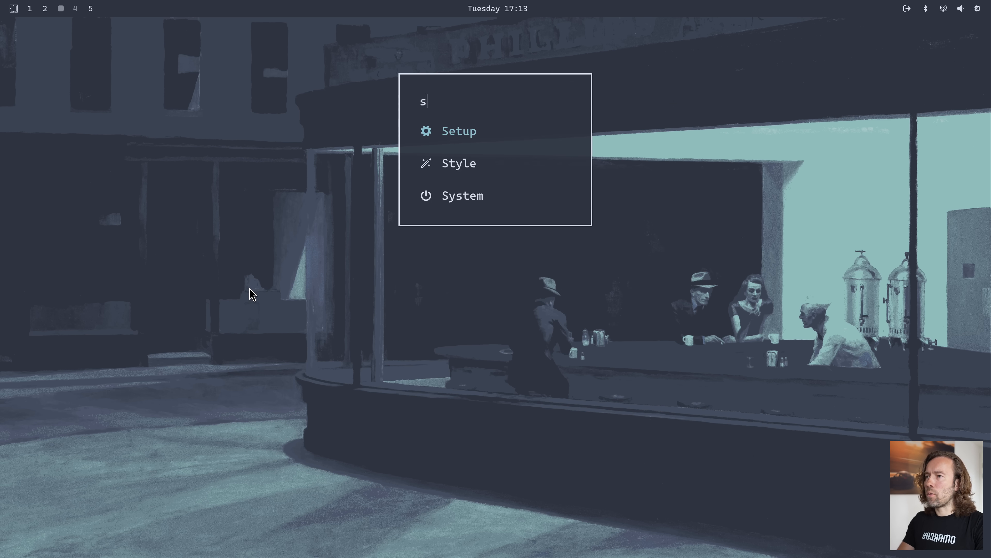
key("Return")
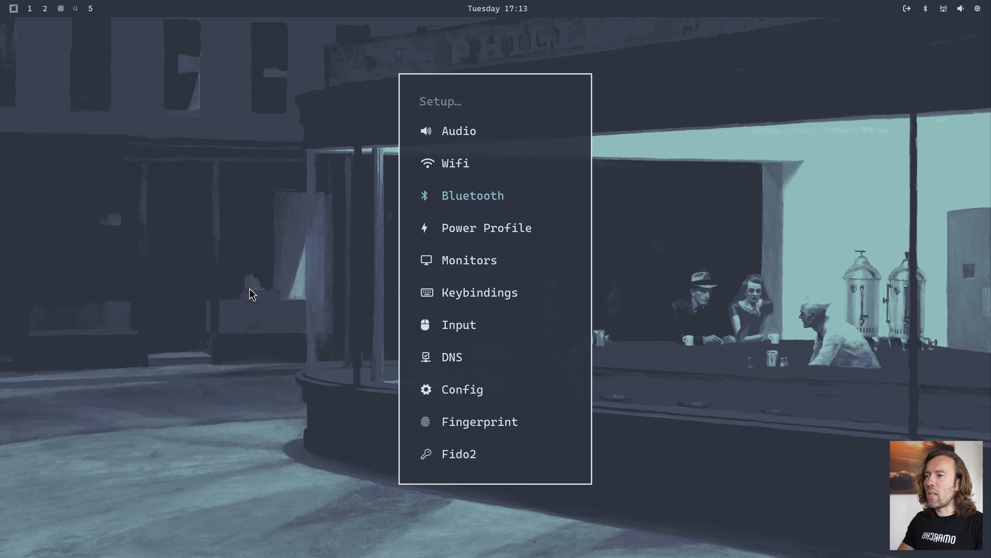
key("Return")
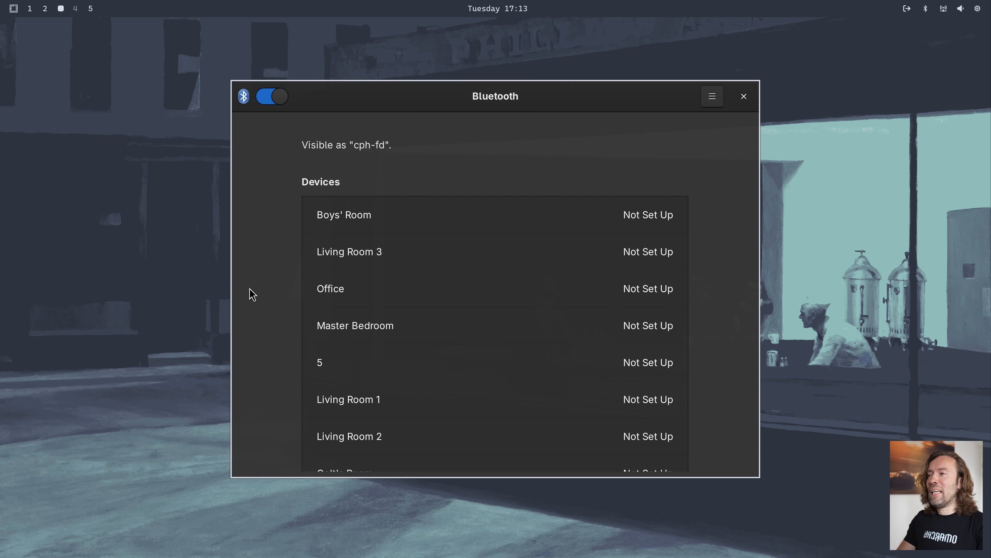
key("super+w")
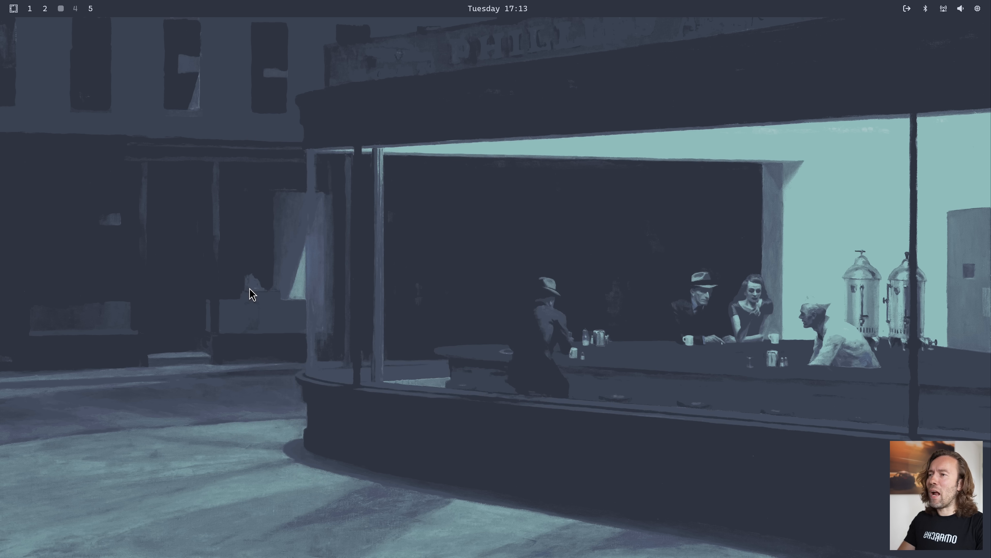
Open the Power Profile choices from the Omarchy setup options
key("super+alt+space")
type("set")
key("Return")
key("Down")
key("Down")
key("Down")
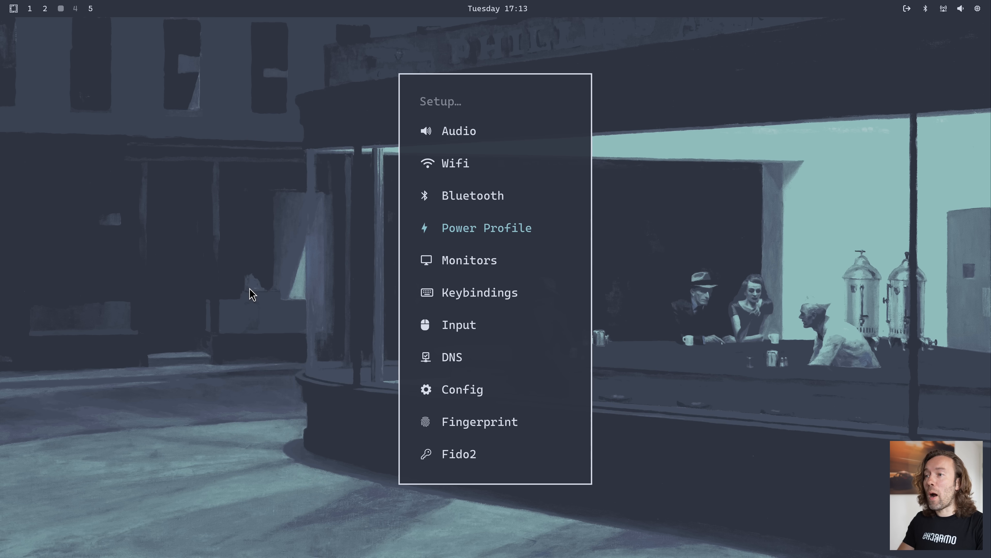
key("Return")
Move between the power-saver and balanced power profiles and dismiss the list without choosing one
key("Down")
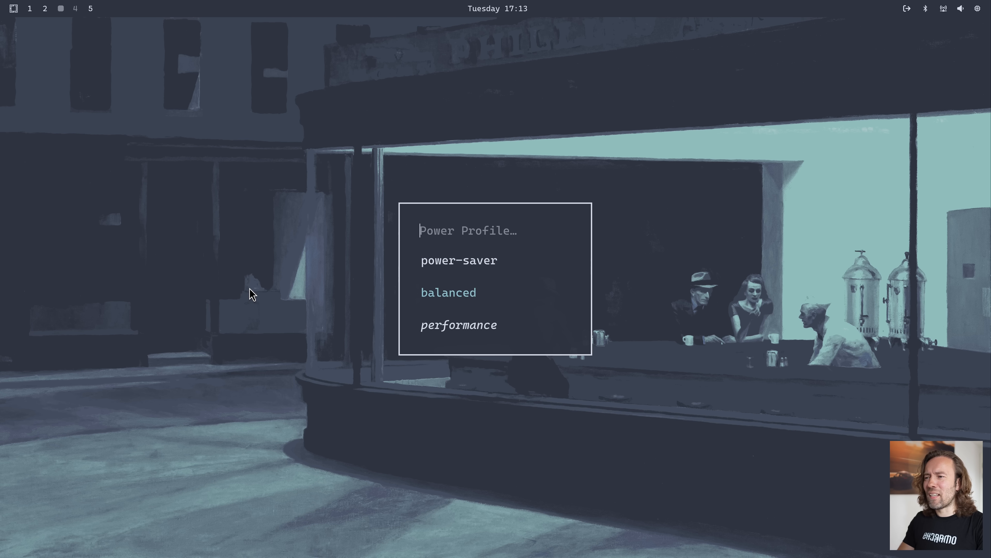
key("Up")
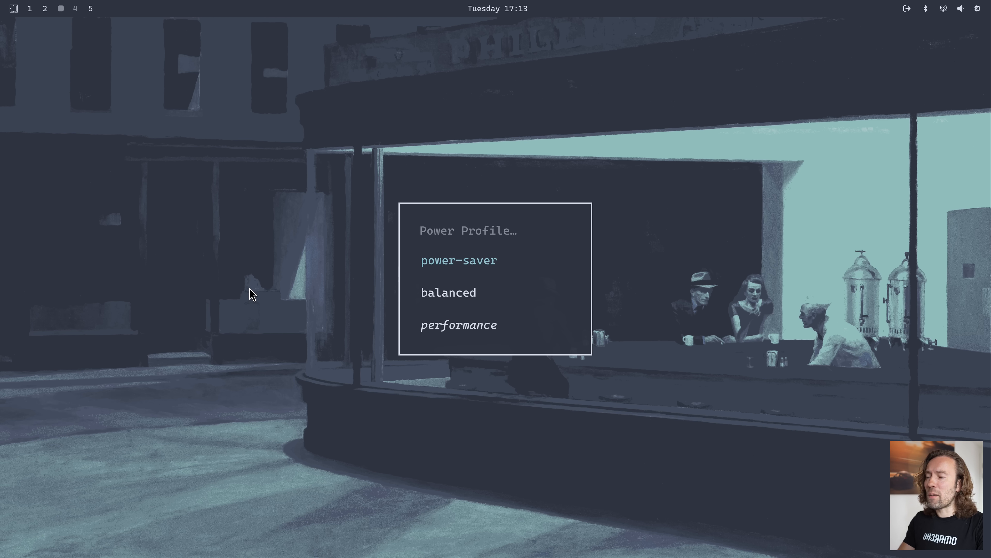
key("Down")
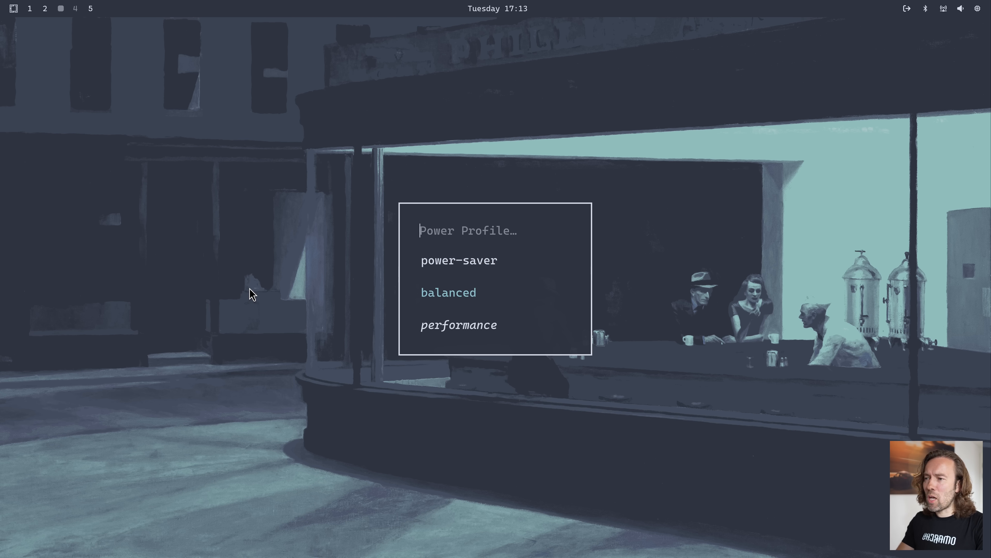
key("Up")
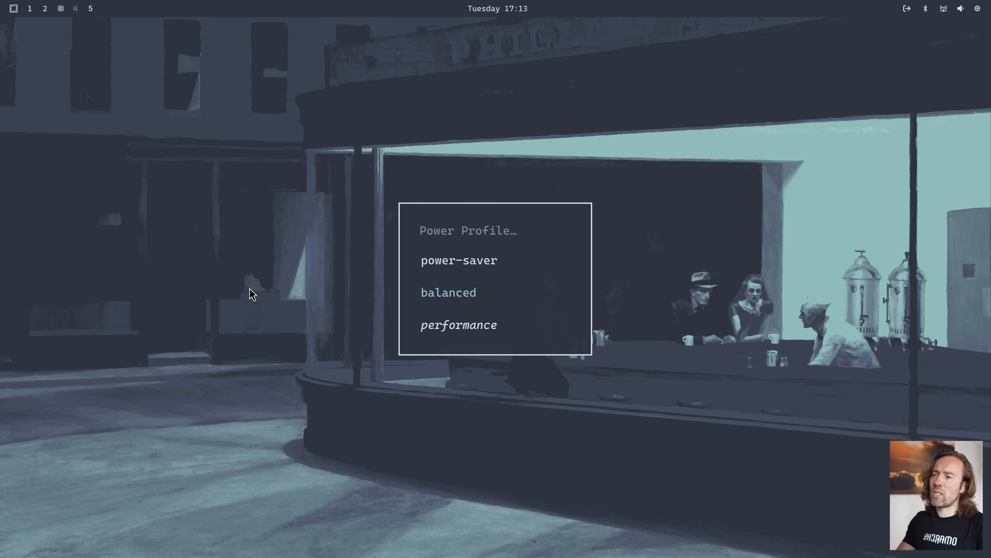
key("Escape")
Open the Monitors config file, monitors.conf, from the Omarchy setup options
type("se")
key("Return")
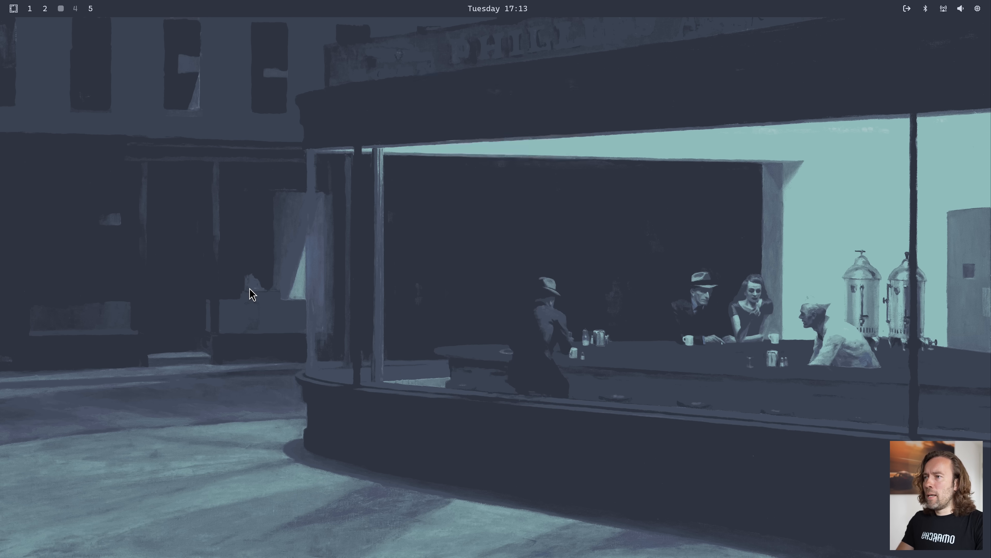
key("Return")
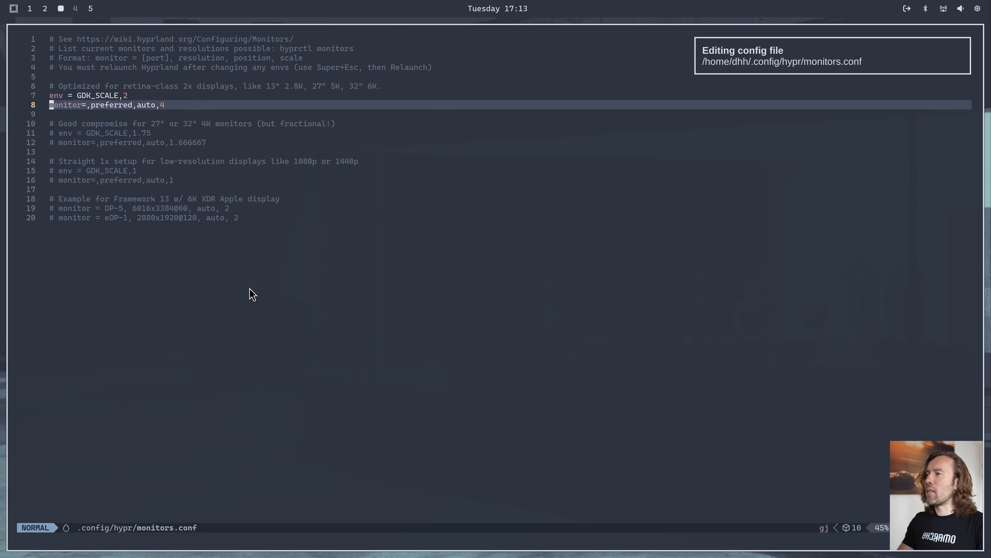
Examine the monitors.conf comment describing which retina-class displays the 2x settings suit
key("k")
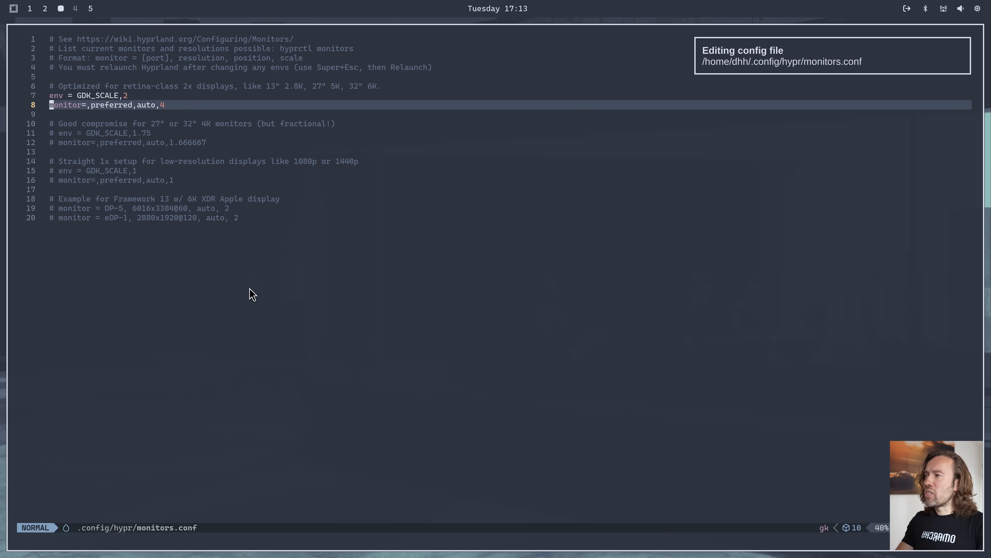
key("k")
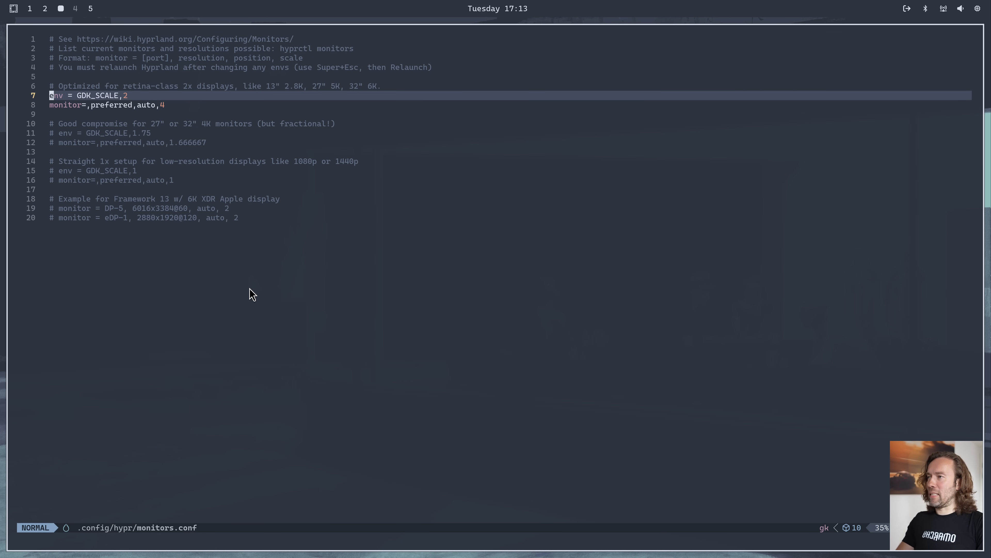
key("k")
key("l")
key("l")
key("l")
key("l")
key("l")
key("l")
key("l")
key("l")
key("l")
key("l")
key("l")
key("l")
key("l")
key("l")
key("l")
key("l")
key("l")
key("l")
key("l")
key("l")
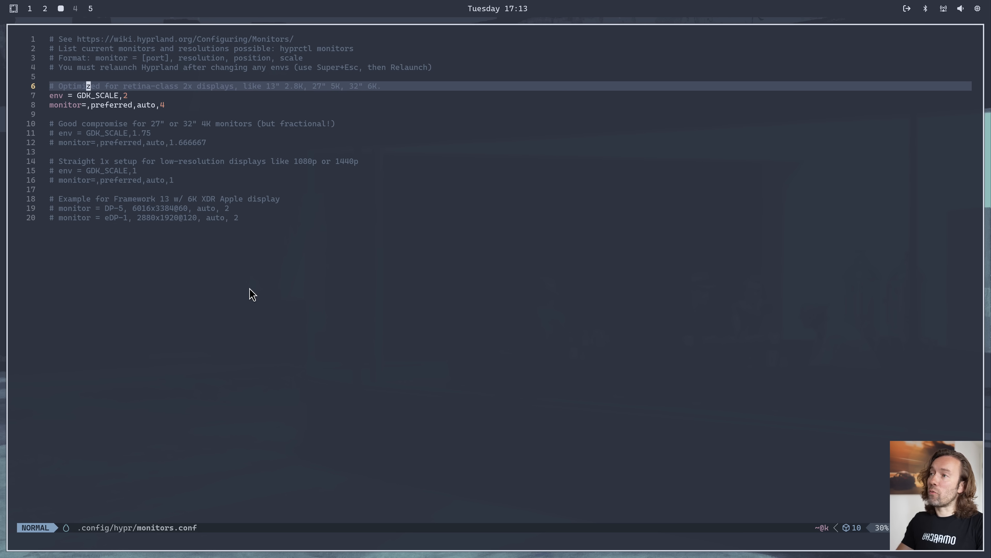
key("l")
key("l")
key("l")
key("l")
key("l")
key("l")
key("l")
key("l")
key("l")
key("l")
key("l")
key("l")
key("l")
key("l")
key("l")
key("l")
key("l")
key("l")
key("l")
key("l")
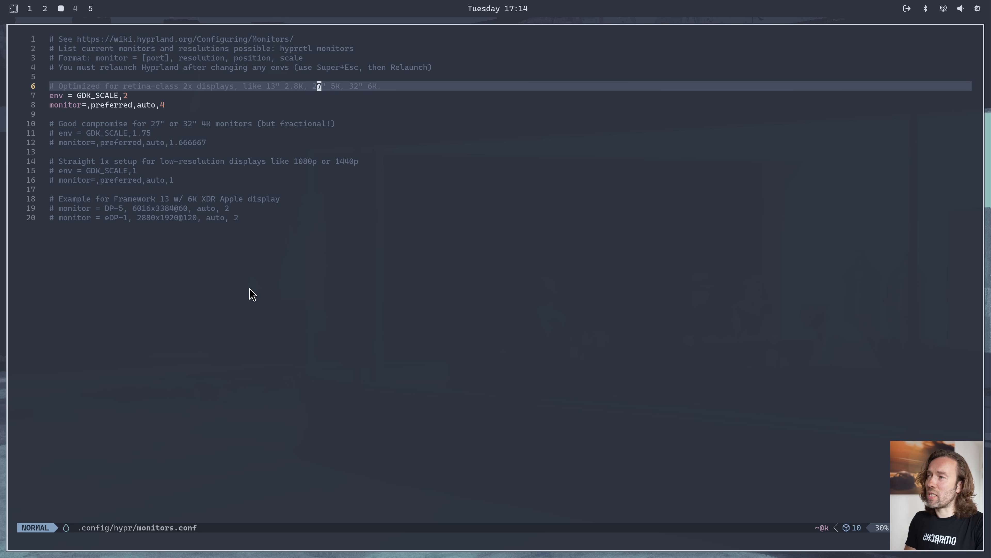
Examine the commented fractional scaling settings for 27" or 32" 4K monitors in monitors.conf
key("j")
key("j")
key("j")
key("j")
key("j")
key("k")
key("k")
key("j")
key("j")
key("j")
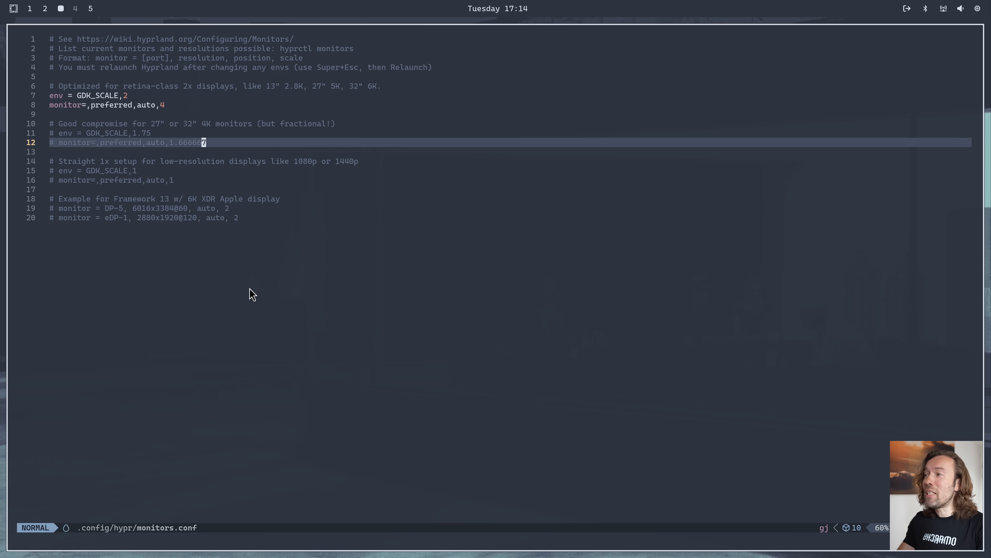
Examine the commented 1x setup for low-resolution displays like 1080p or 1440p in monitors.conf
key("k")
key("k")
key("j")
key("j")
key("j")
key("j")
key("j")
key("j")
key("k")
Overwrite the scale at the end of the active monitor line in monitors.conf with 4
key("k")
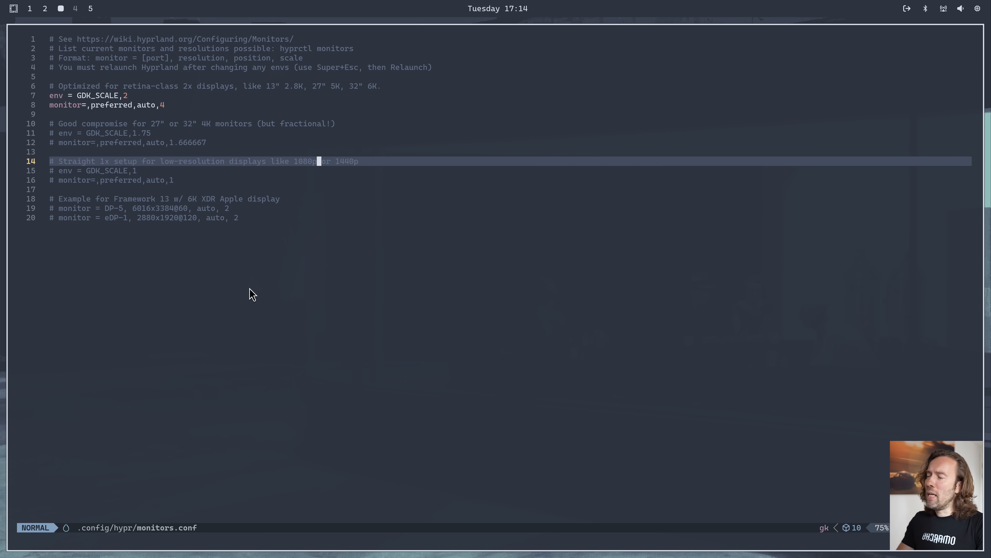
key("j")
key("j")
key("k")
key("k")
key("k")
key("k")
key("k")
key("k")
key("k")
key("k")
key("k")
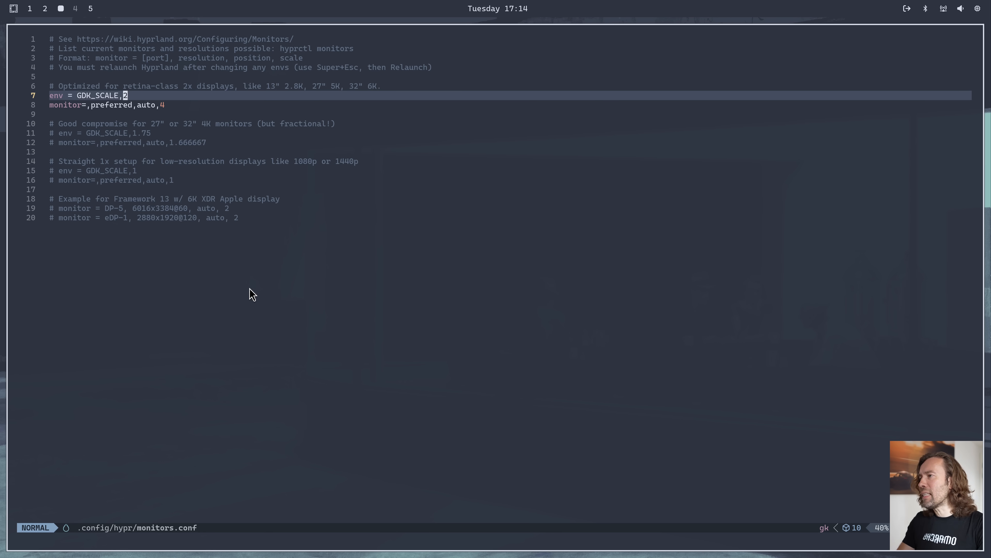
key("j")
key("j")
key("j")
key("k")
key("k")
type("r4")
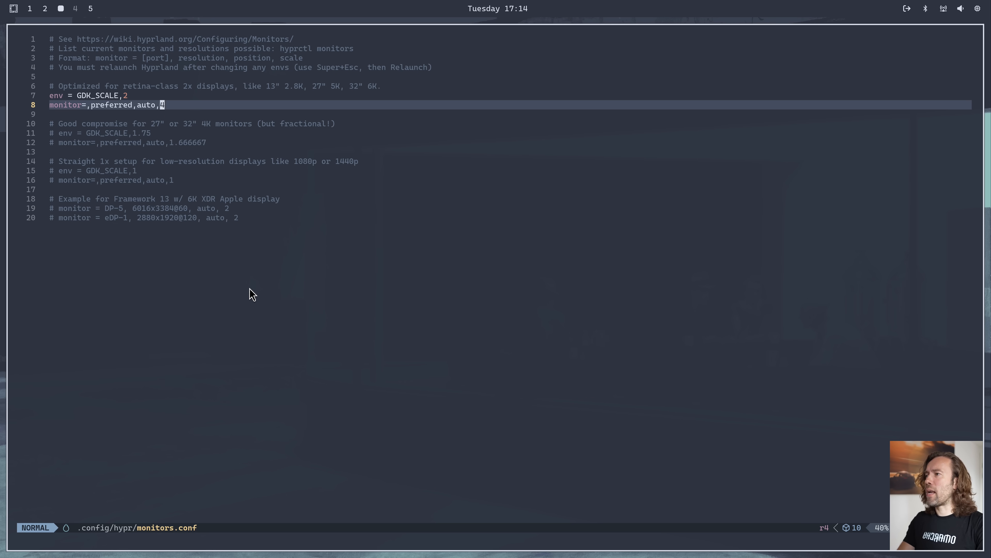
Quit the editor and save the changes to monitors.conf
key("space")
key("q")
key("q")
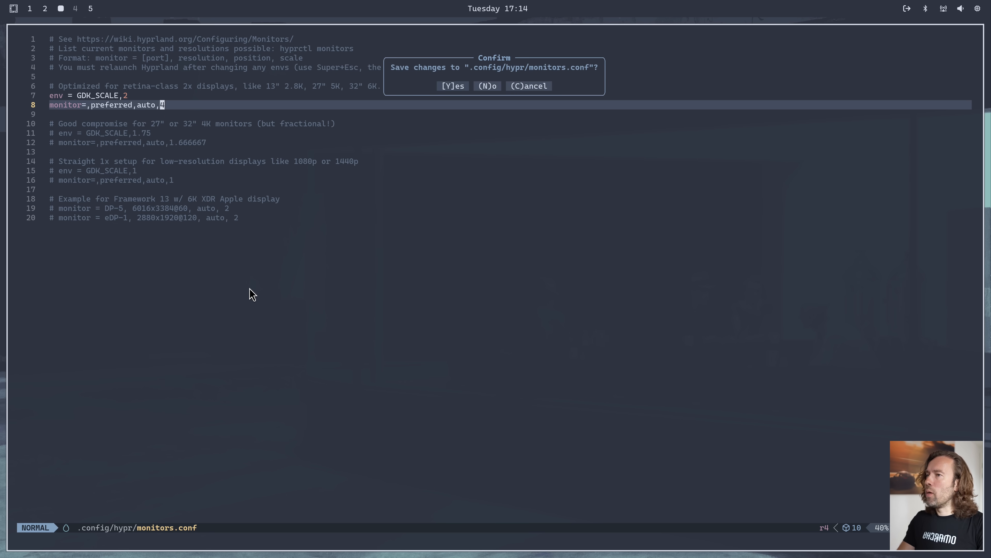
key("y")
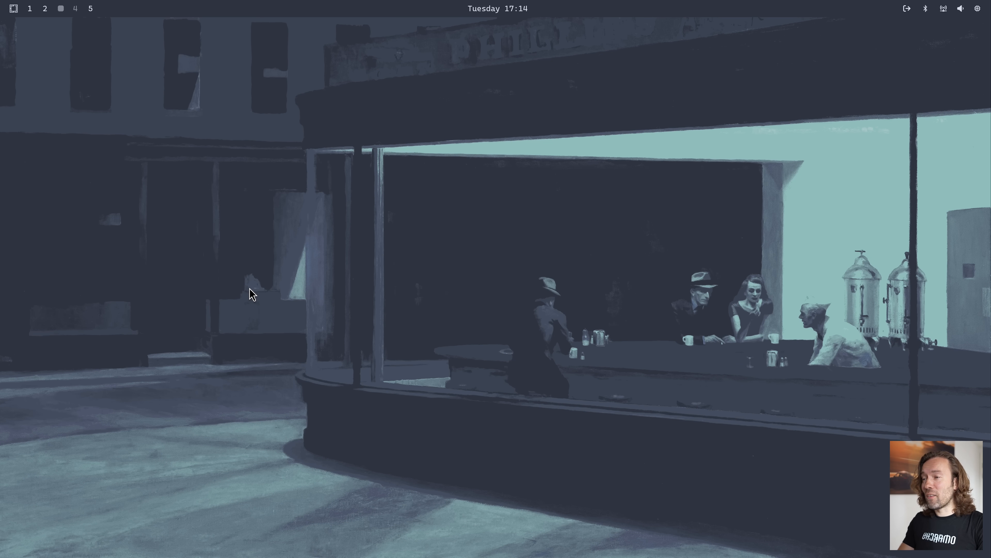
Open the Keybindings config file, bindings.conf, from the Omarchy setup options
key("super+alt+space")
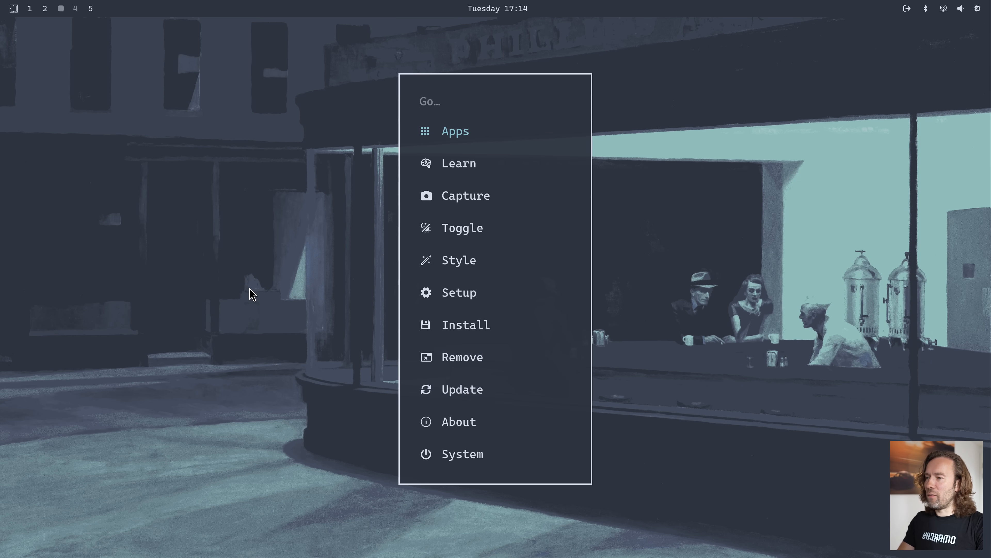
type("set")
key("Return")
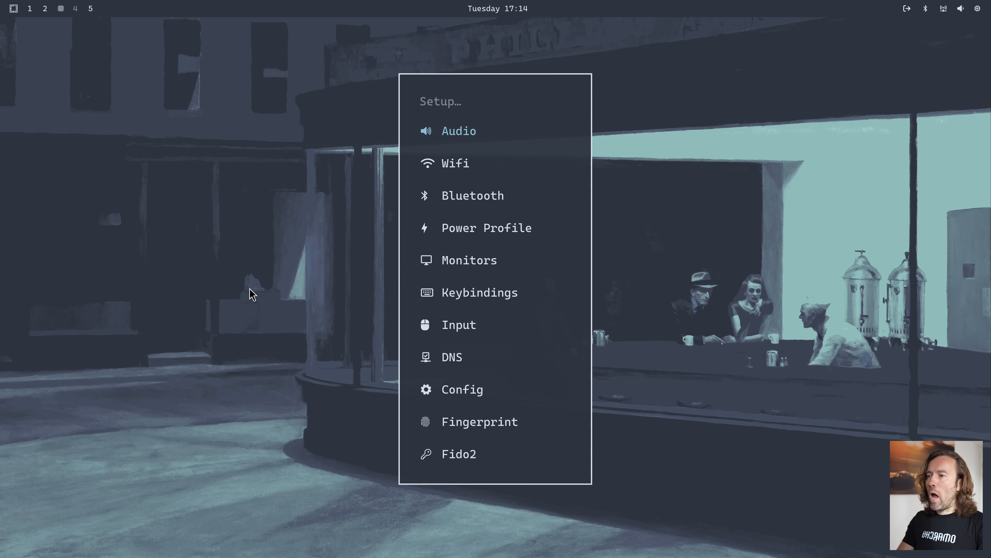
key("Down")
key("Down")
key("Down")
key("Down")
key("Down")
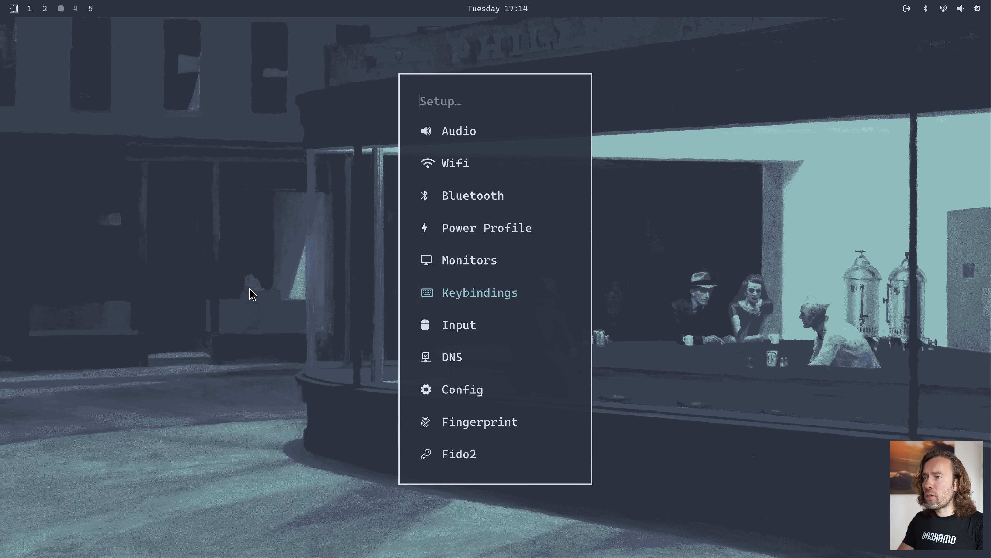
key("Return")
Examine the application and web app launch bindings listed in bindings.conf
key("j")
key("j")
key("j")
key("j")
key("j")
key("j")
key("j")
key("j")
key("j")
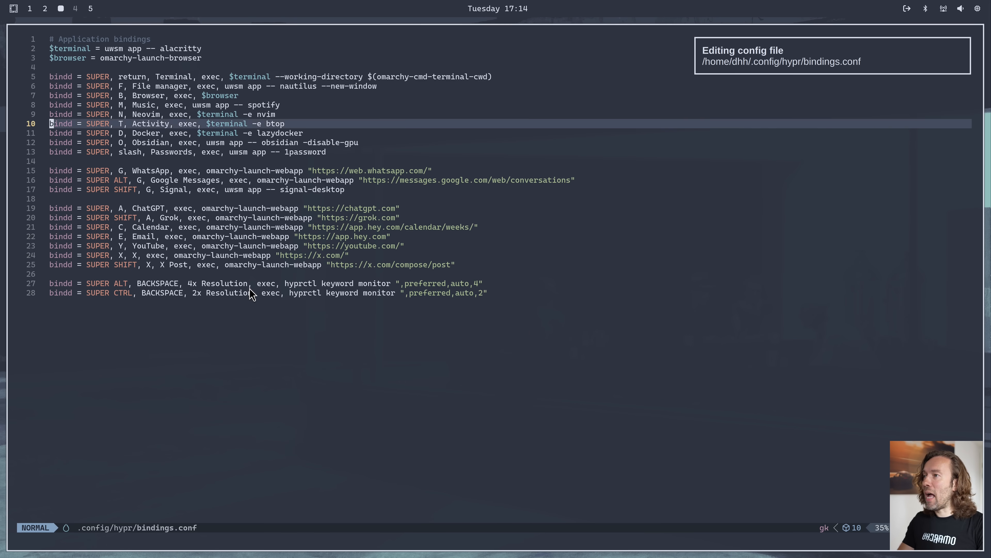
key("j")
key("j")
key("j")
key("j")
key("j")
key("j")
key("j")
key("j")
key("j")
key("j")
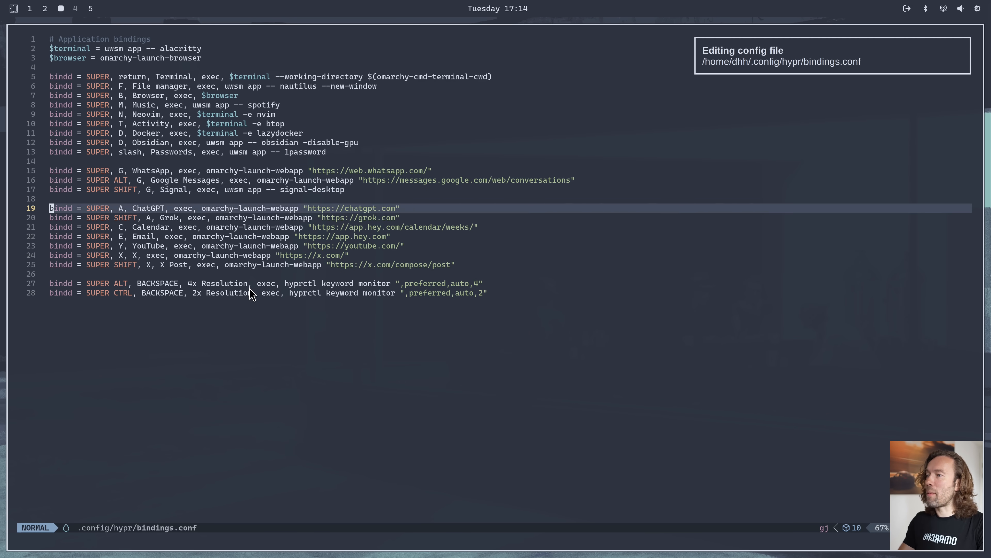
key("j")
key("j")
key("j")
key("j")
key("k")
key("k")
key("k")
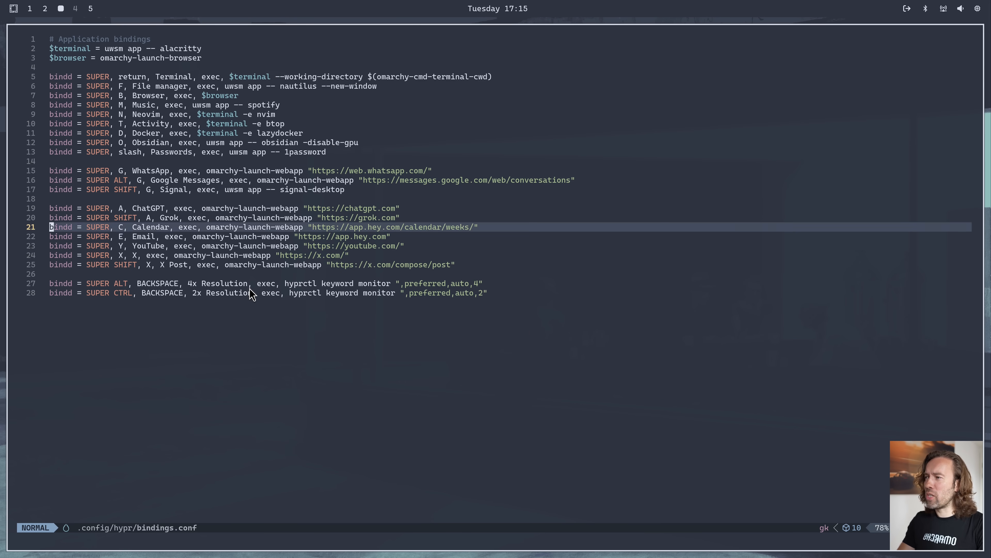
key("k")
key("k")
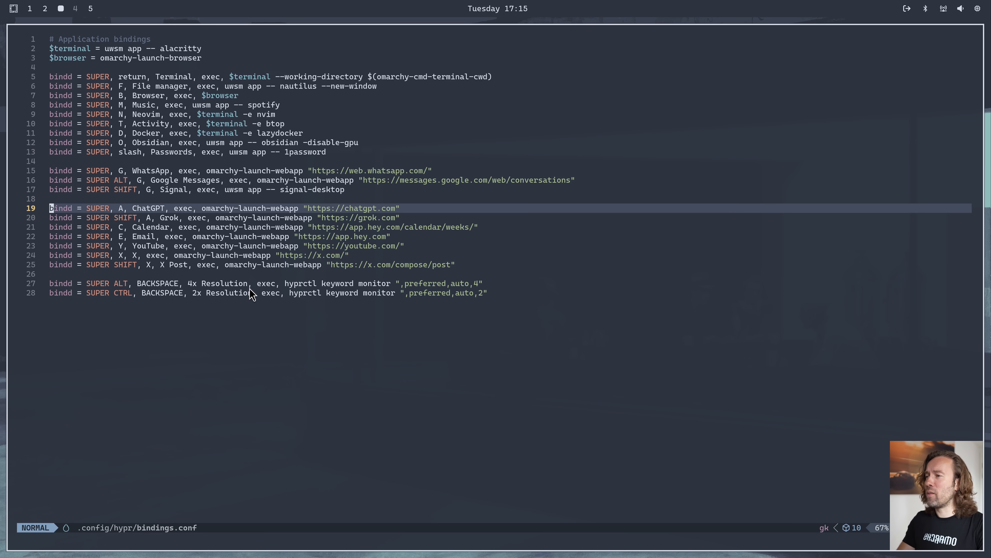
Quit the editor and discard the changes to bindings.conf
type("u:q")
key("Return")
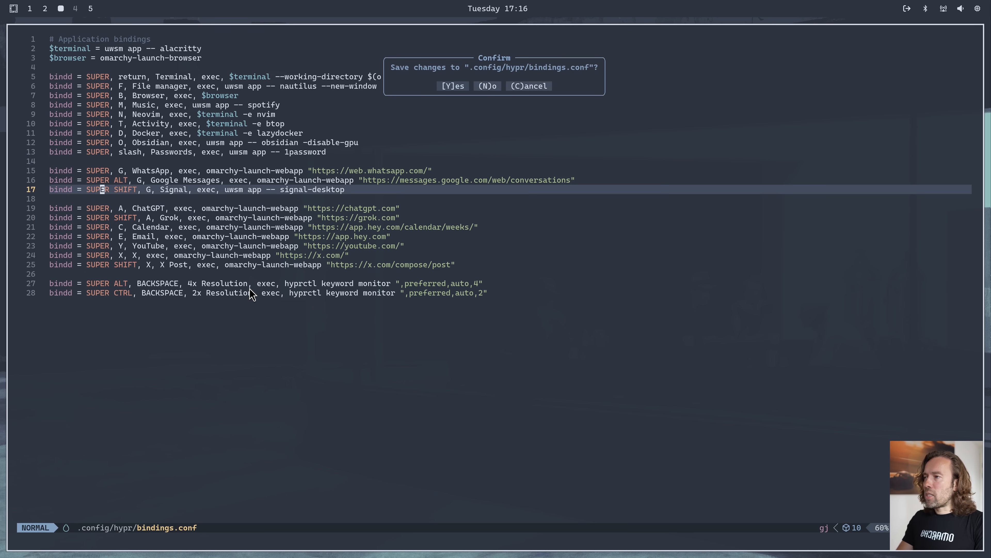
key("n")
Open the Input config file, input.conf, from the Omarchy setup options
key("super+alt+space")
type("set")
key("Return")
key("Down")
key("Down")
key("Down")
key("Down")
key("Down")
key("Down")
key("Return")
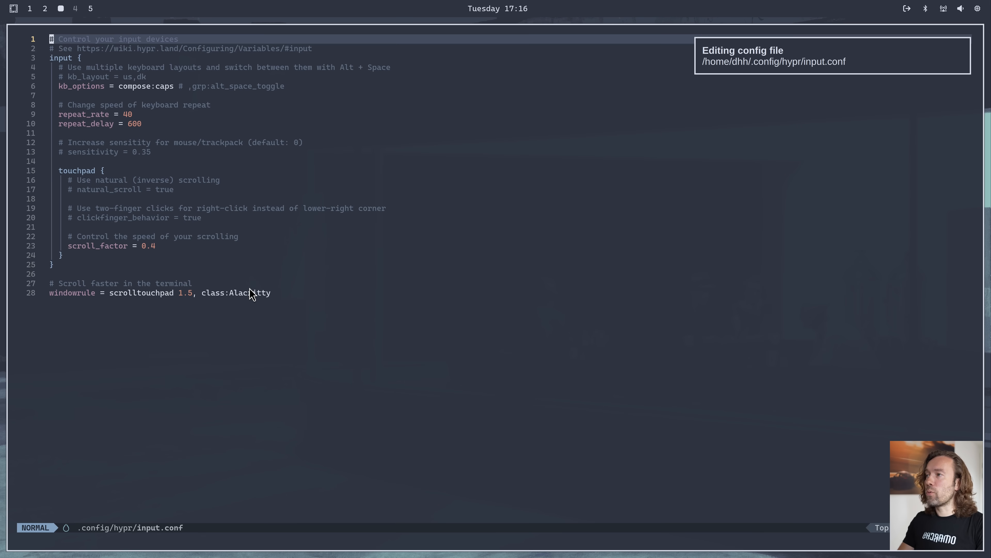
Examine the keyboard layout and compose key options, kb_layout and kb_options, in input.conf
key("j")
key("j")
key("j")
key("j")
key("j")
key("Up")
key("Down")
key("Up")
key("Right")
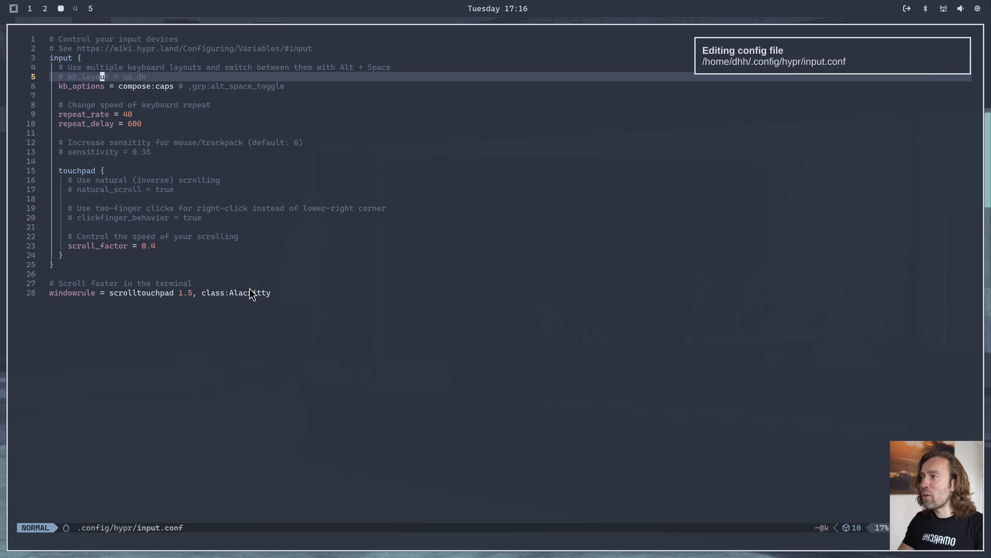
key("j")
key("k")
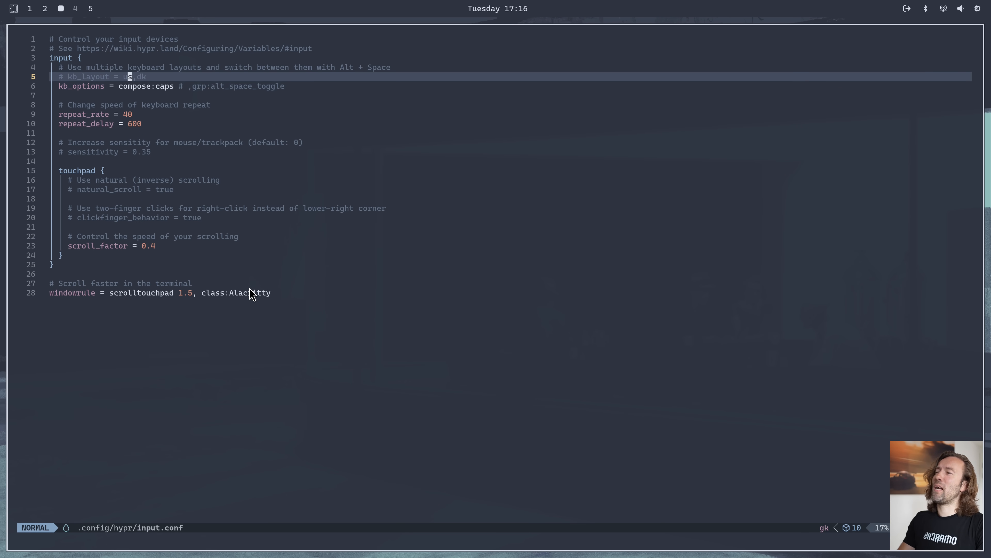
key("j")
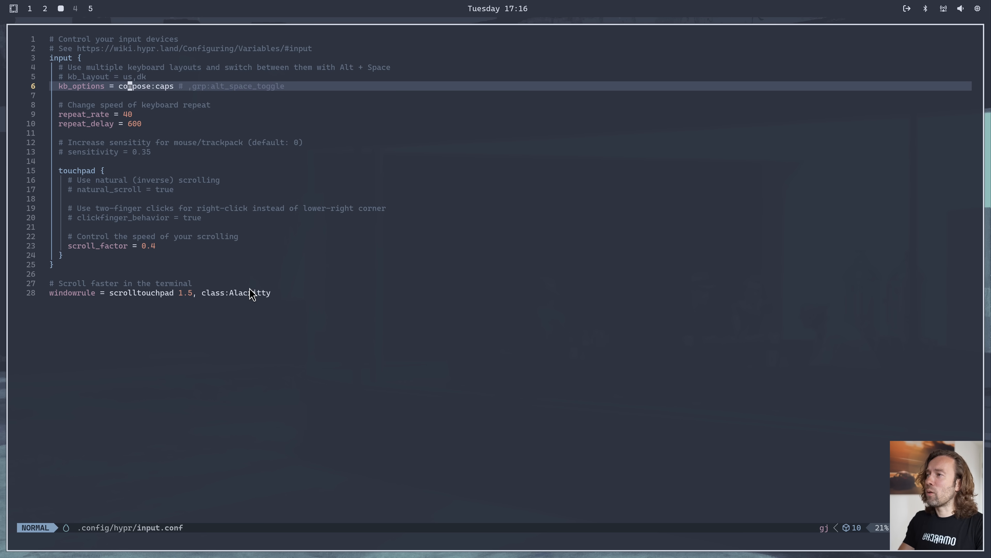
key("l")
Examine the key repeat, mouse sensitivity and touchpad settings in input.conf, and close the editor window
key("j")
key("j")
key("j")
key("j")
key("j")
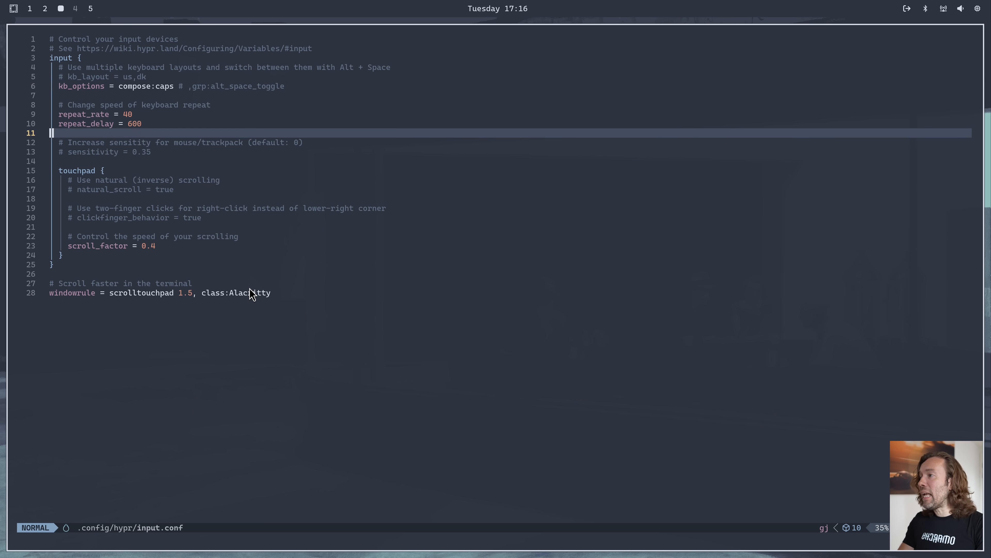
key("j")
key("j")
key("j")
key("j")
key("j")
key("j")
key("j")
key("j")
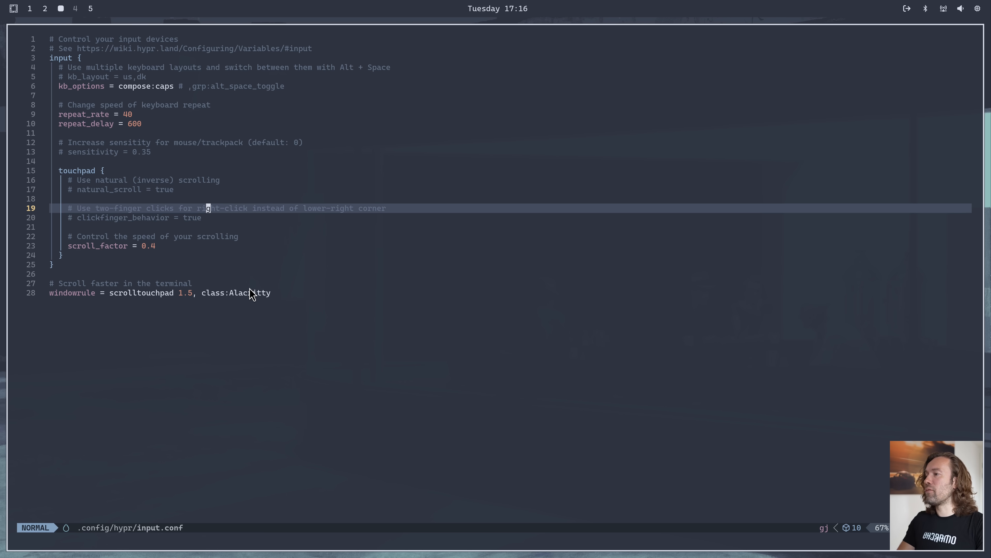
key("k")
key("k")
key("k")
key("k")
key("k")
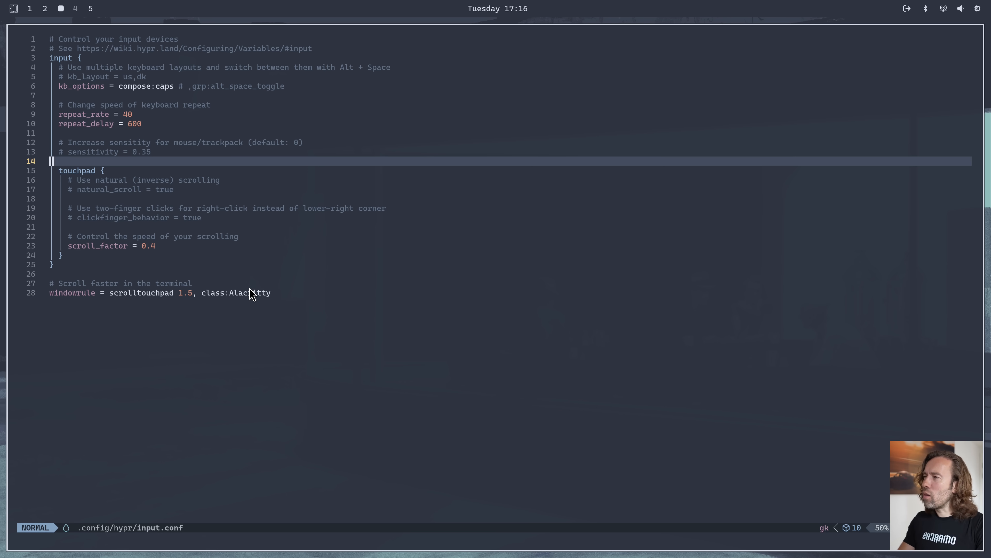
key("k")
key("k")
key("k")
key("k")
key("k")
key("k")
key("k")
key("k")
key("k")
key("k")
key("k")
key("k")
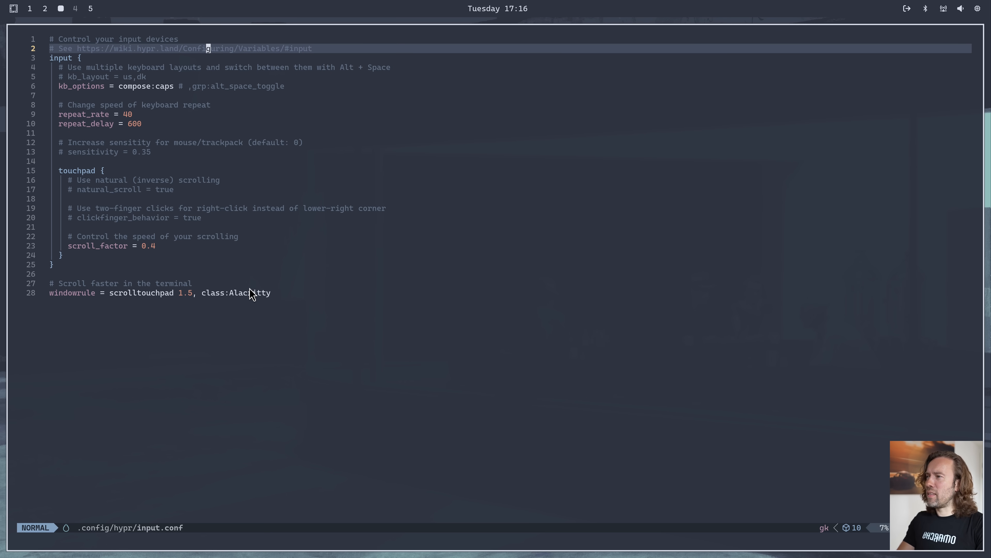
key("super+w")
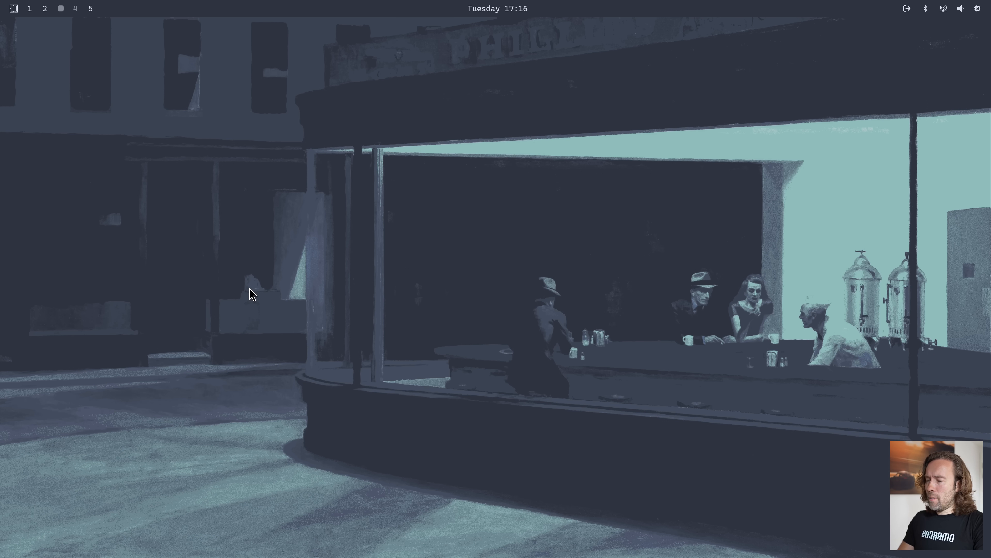
Open the list of Config files from the Omarchy setup options
key("super+alt+space")
type("set")
key("Return")
key("Up")
key("Up")
key("Down")
key("Up")
key("Down")
key("Up")
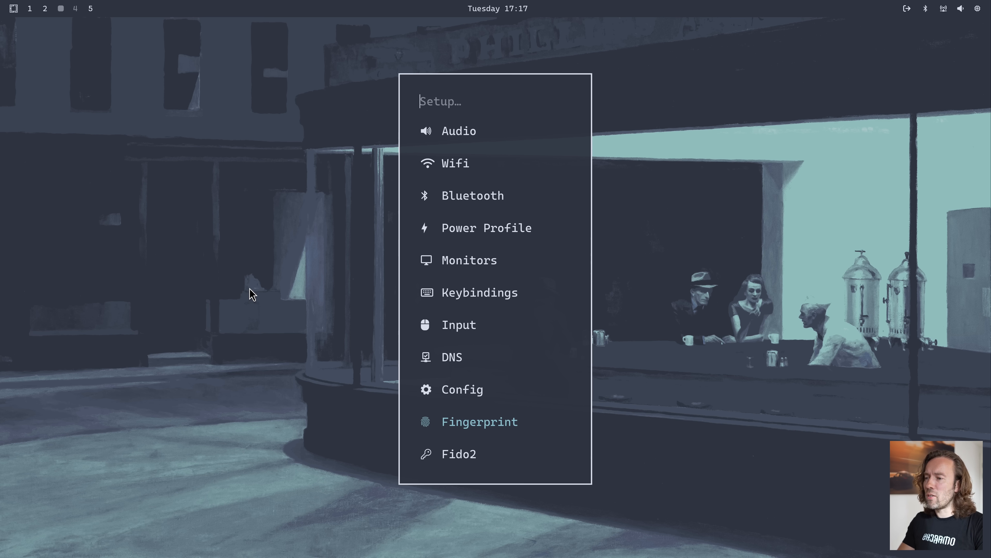
key("Up")
key("Return")
Look through the available config entries and open the XCompose file for editing
key("Down")
key("Down")
key("Down")
key("Down")
key("Down")
key("Down")
key("Down")
key("Up")
key("Up")
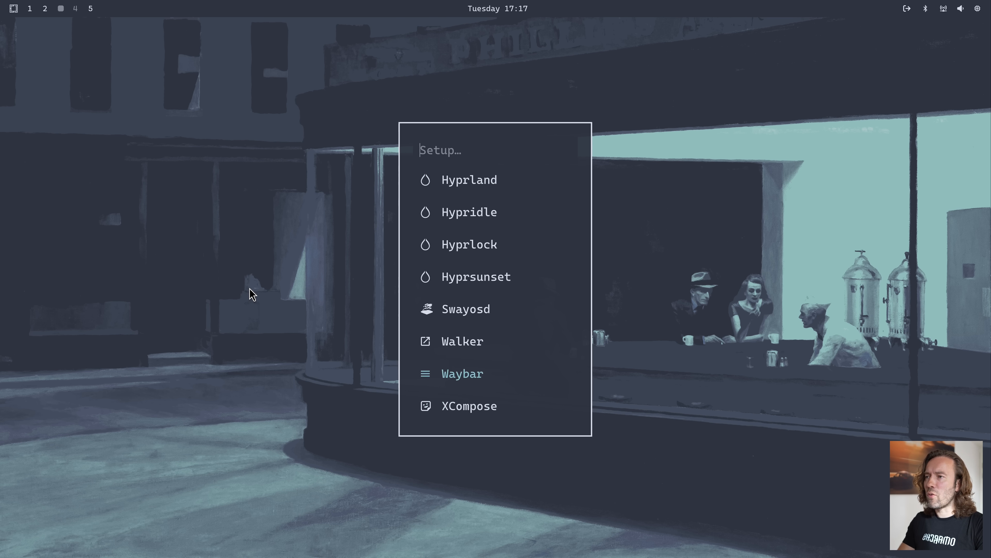
key("Down")
key("Down")
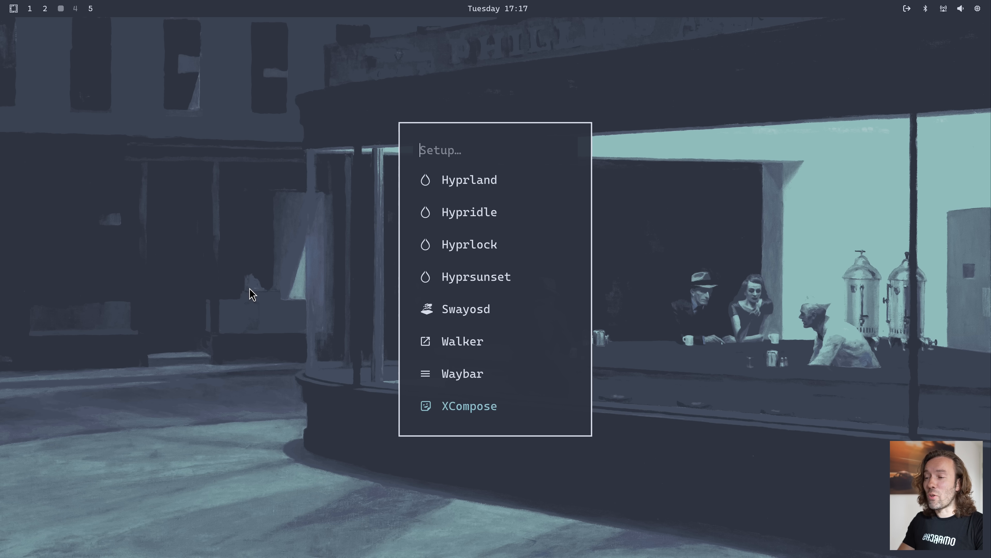
key("Return")
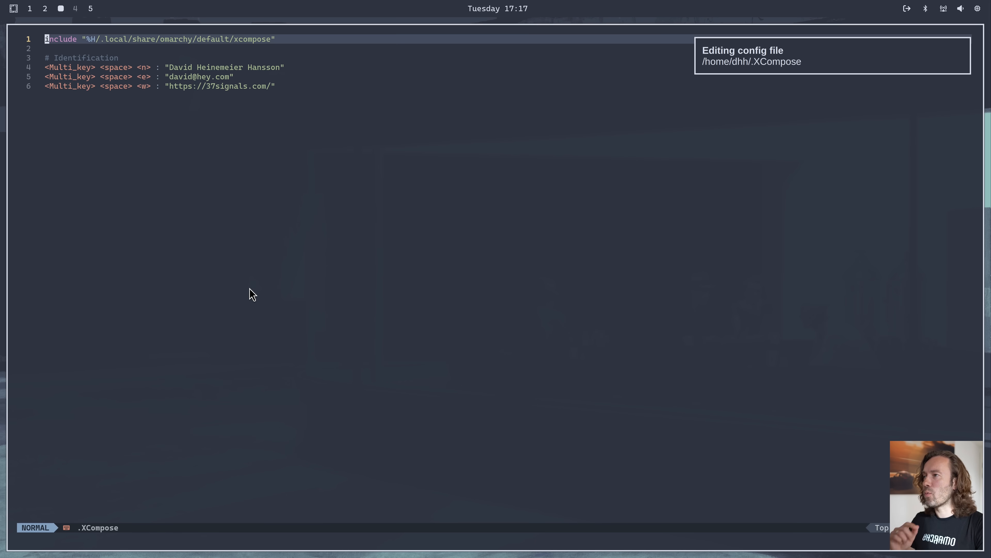
Examine the identification entries for name, e-mail and website in the .XCompose file
key("j")
key("j")
key("j")
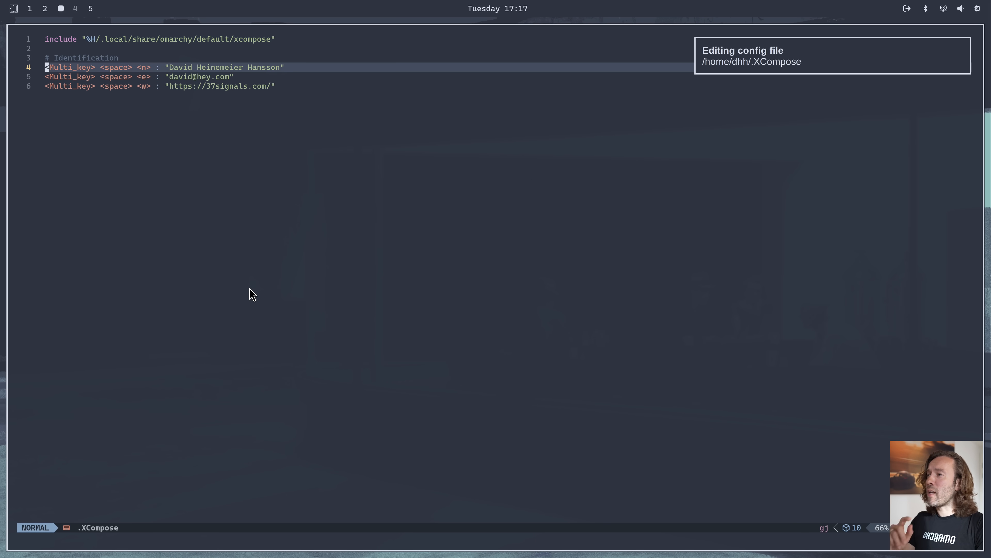
key("j")
key("k")
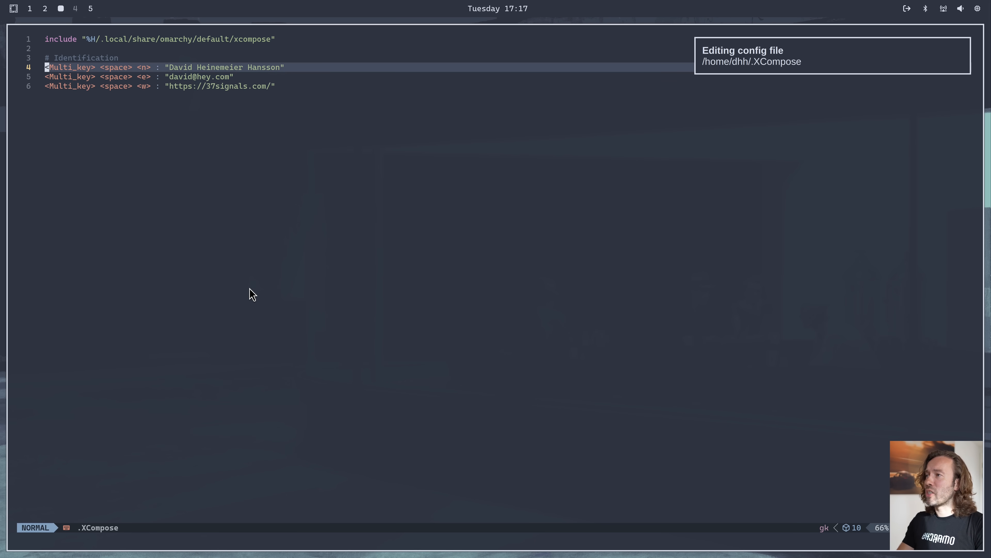
key("j")
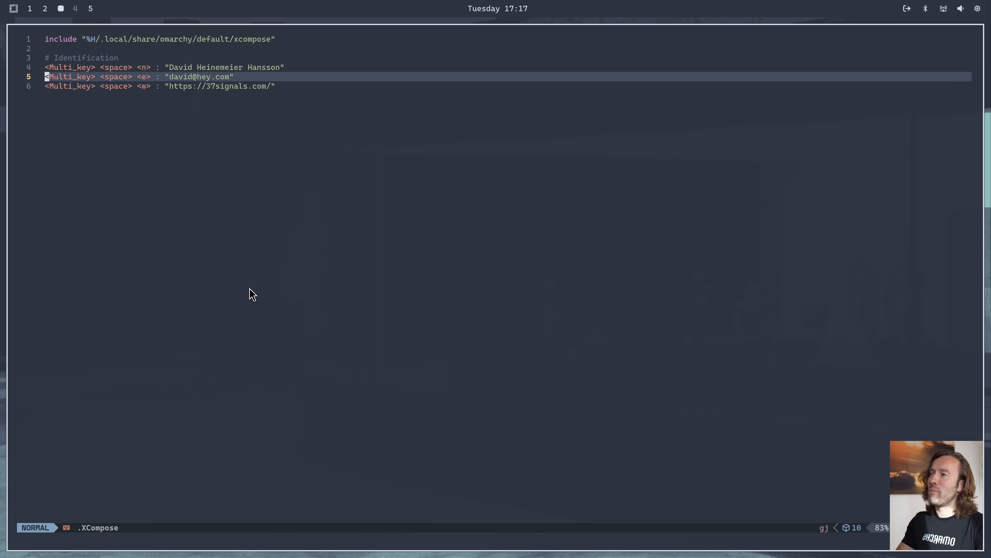
key("k")
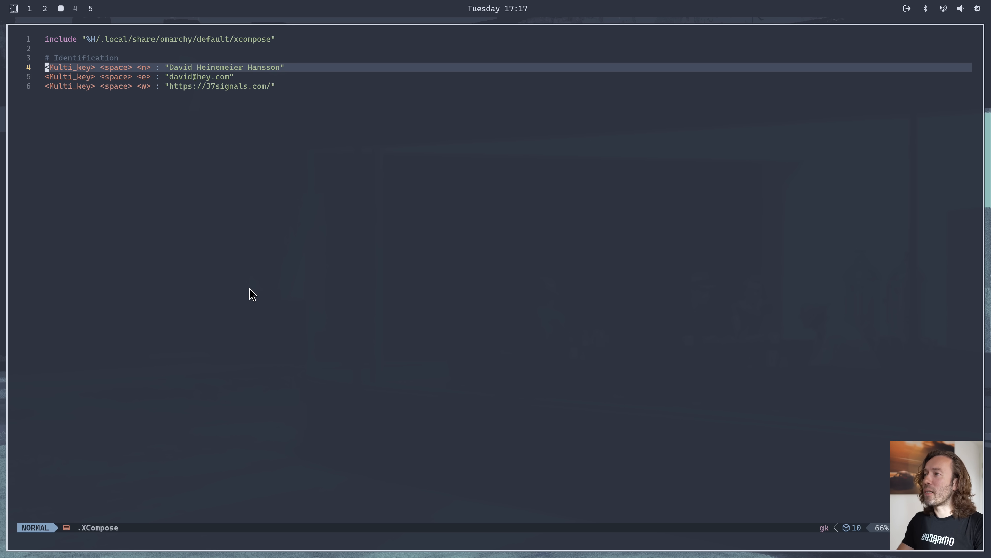
key("j")
key("j")
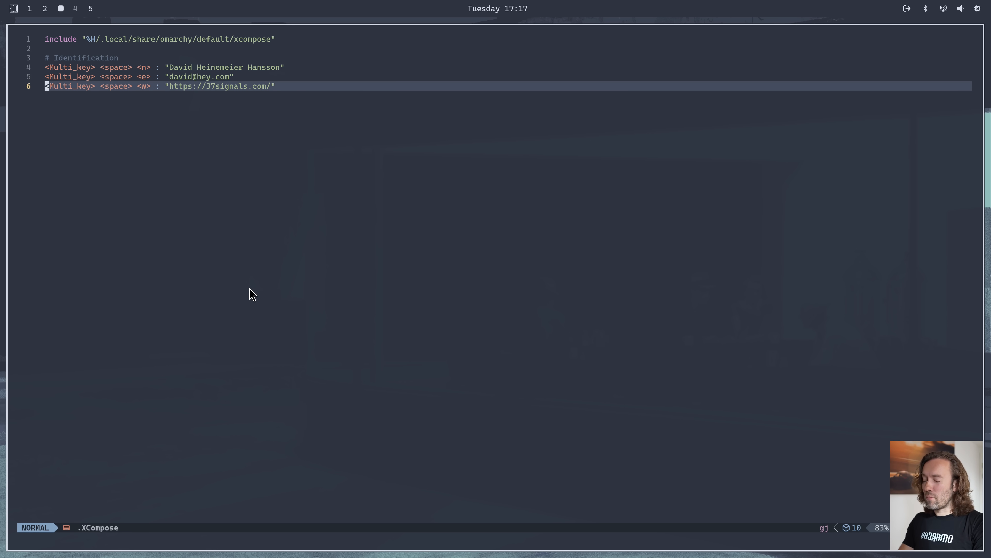
Start a new file in a second Neovim window and insert the full name using its .XCompose sequence
key("super+n")
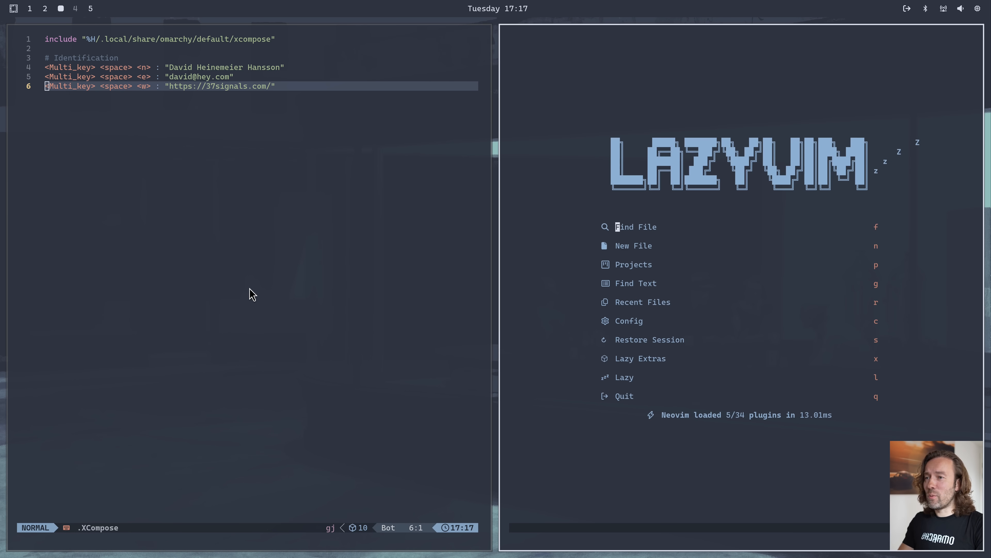
key("n")
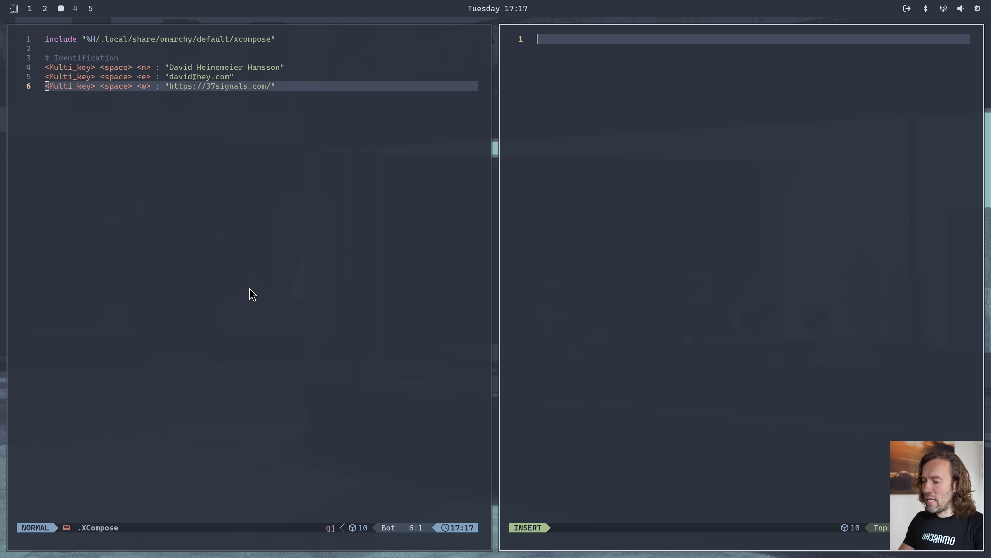
key("Multi_key")
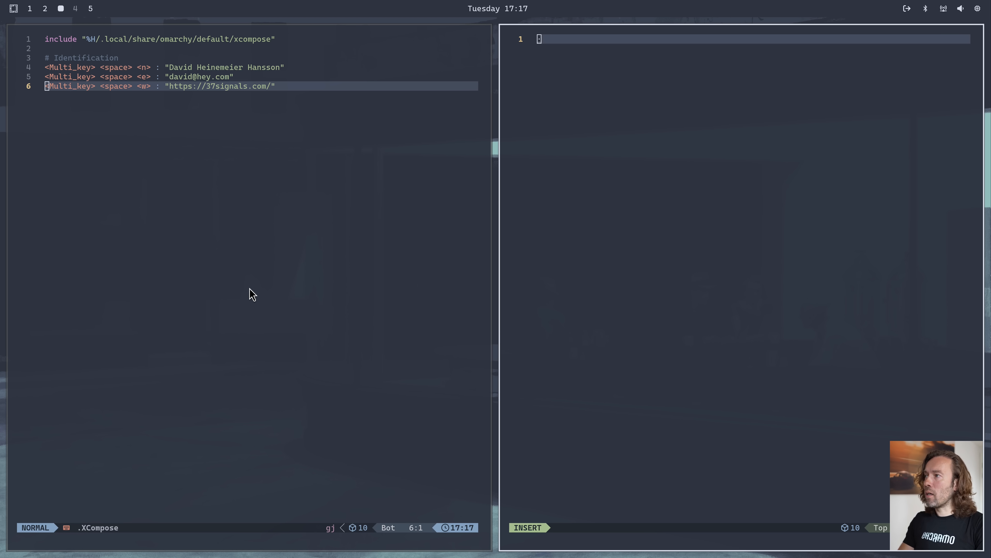
key("space")
key("n")
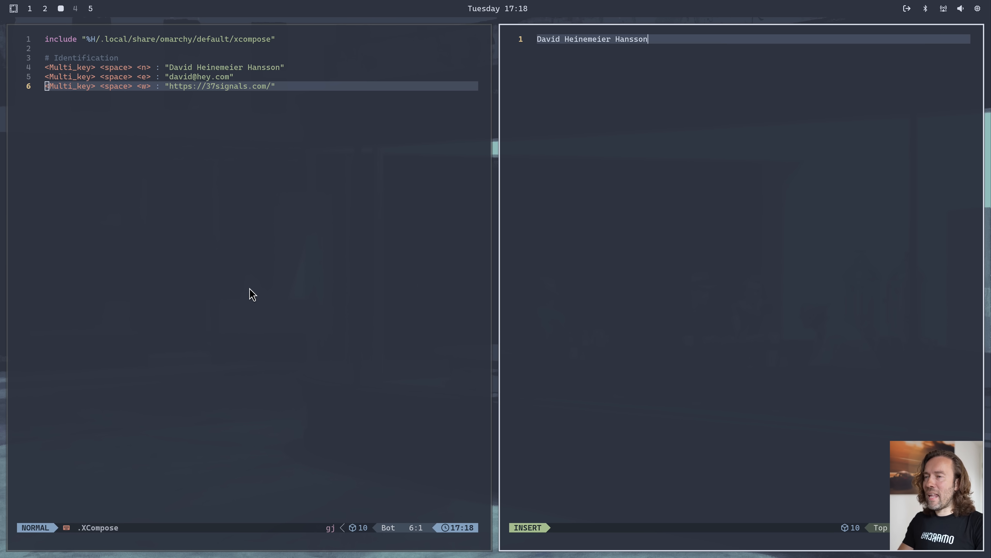
key("Multi_key")
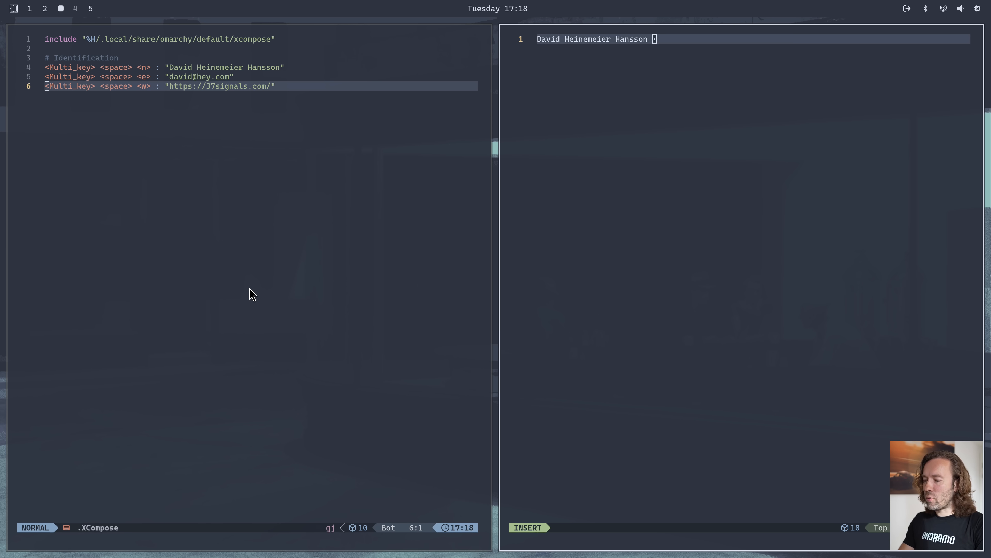
key("space")
key("e")
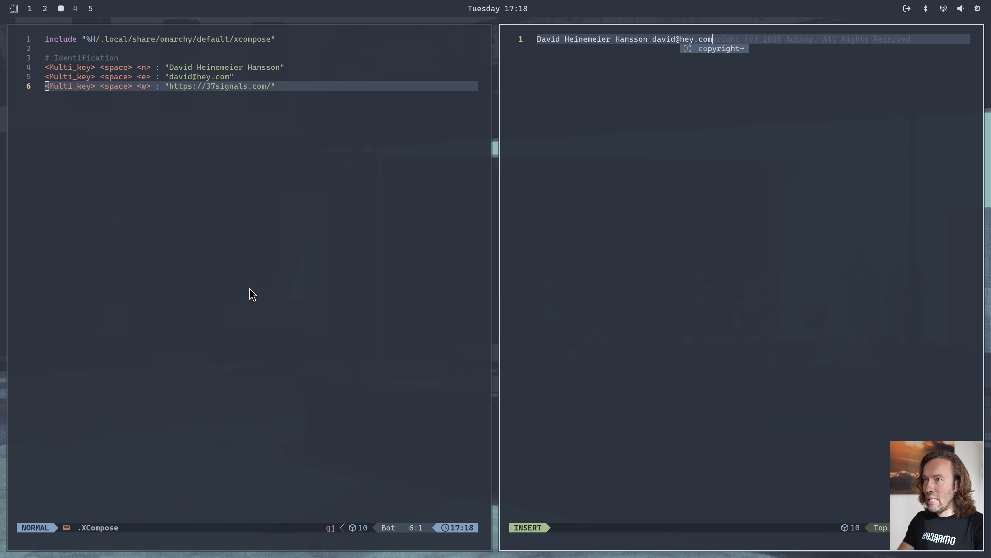
key("Escape")
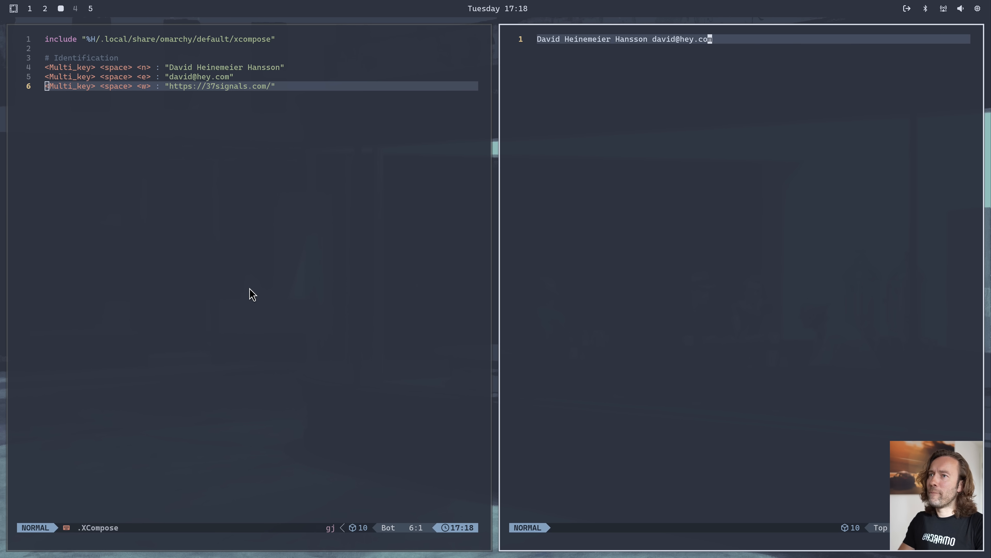
key("a")
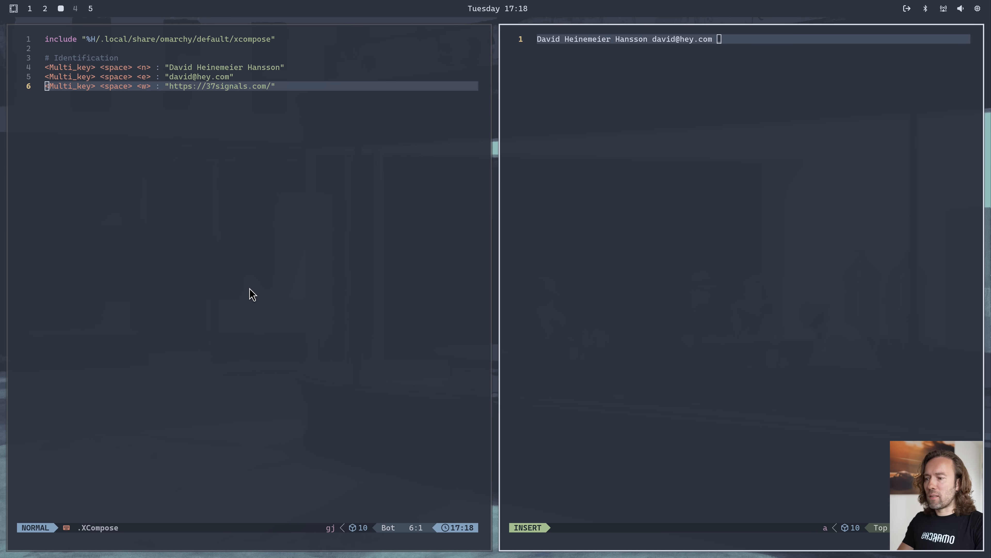
key("space")
key("w")
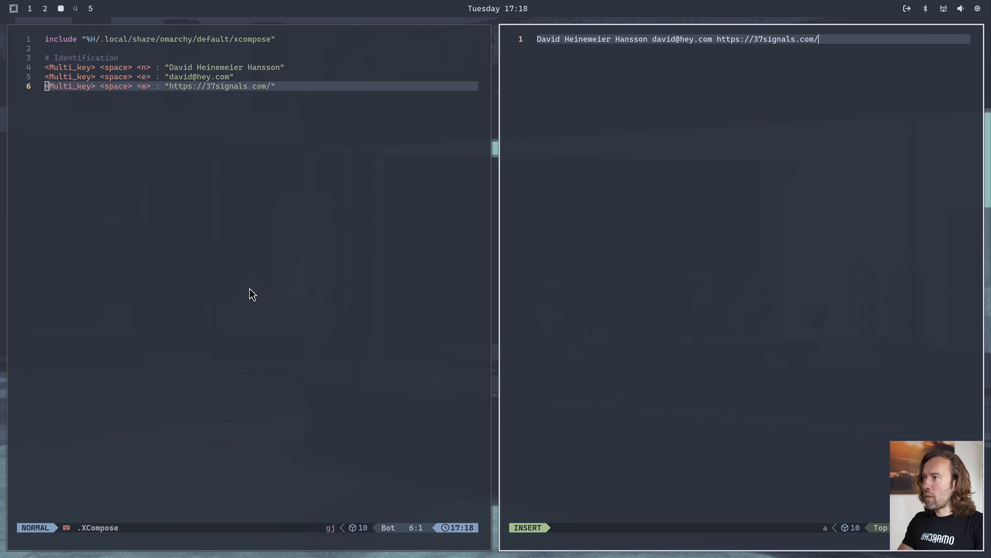
key("Escape")
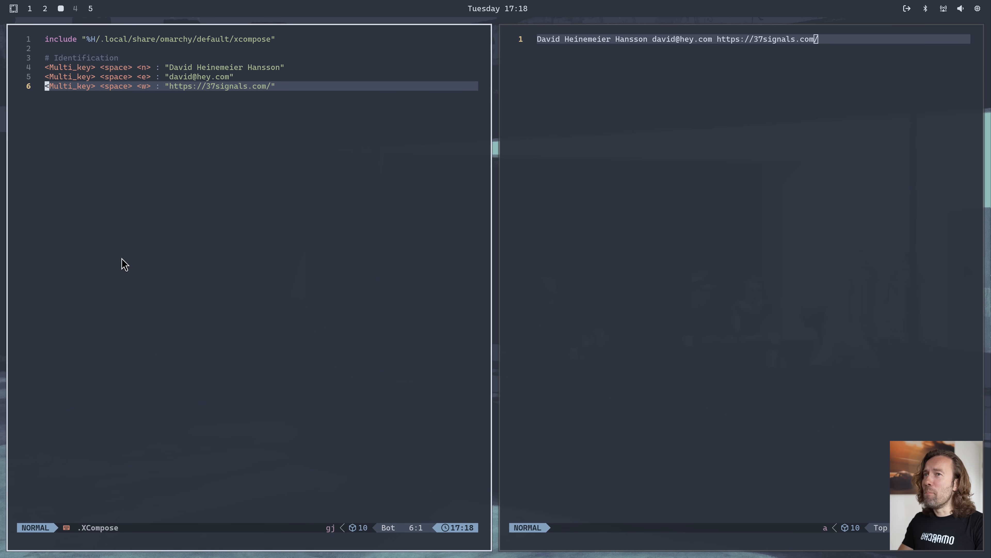
Close the .XCompose window and open The Omarchy Manual from the Learn options of the Omarchy menu
key("super+w")
key("super+alt+space")
type("le")
key("Return")
key("Down")
key("Return")
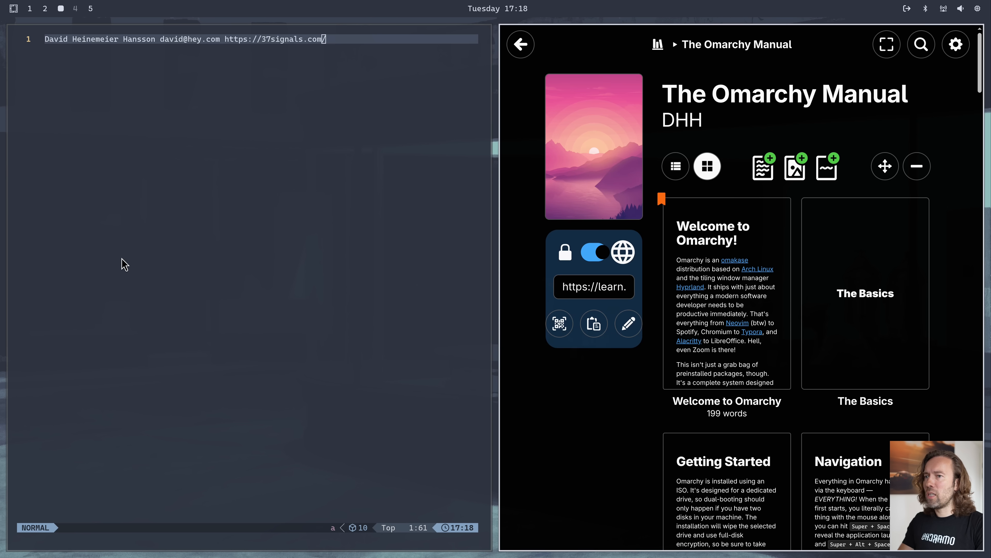
scroll(737, 268, "down", 10)
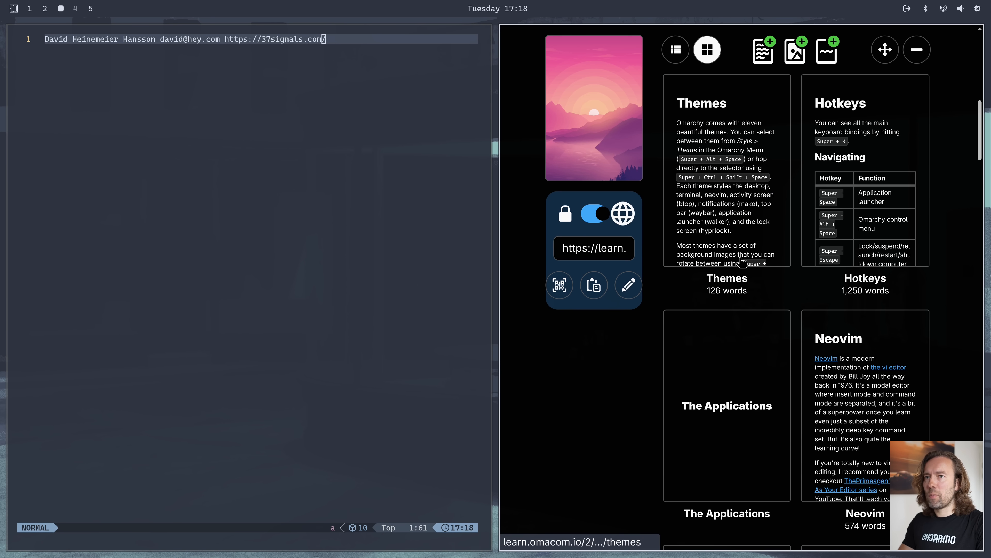
Open the Hotkeys page of the manual and find the Quick Emojis table
left_click(831, 168)
scroll(603, 149, "down", 20)
scroll(601, 148, "up", 10)
scroll(599, 148, "down", 3)
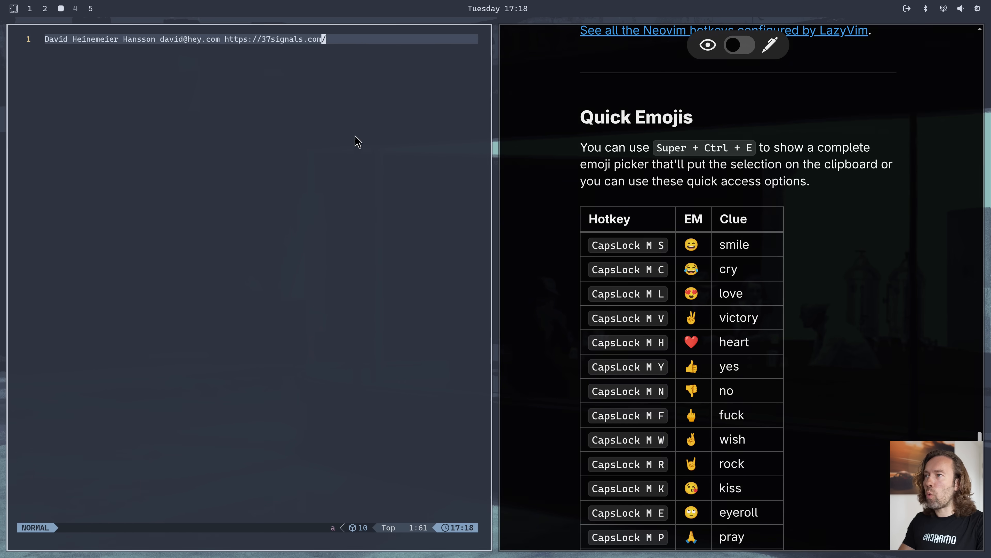
Append a space and the smile emoji to the Neovim line using its quick emoji sequence
key("a")
key("Caps_Lock")
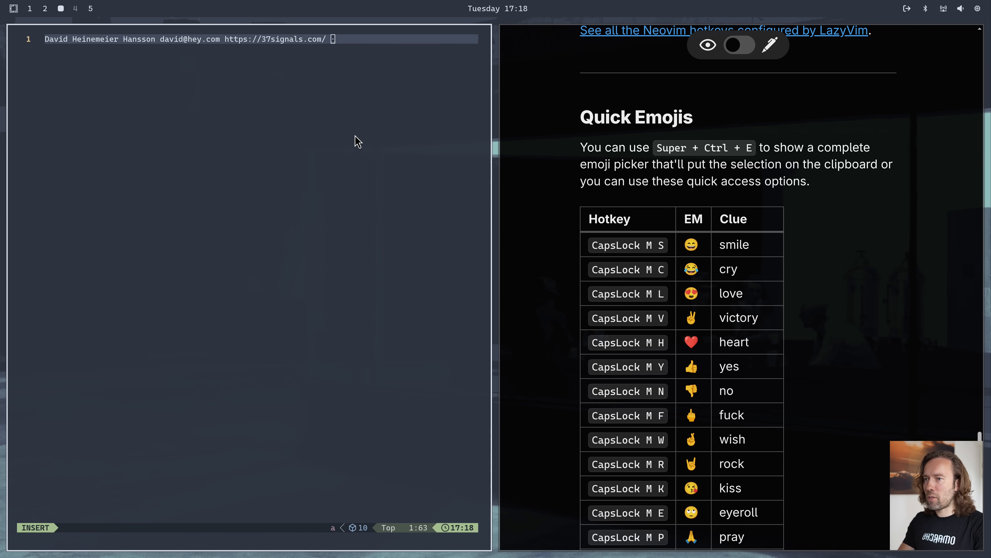
key("m")
key("s")
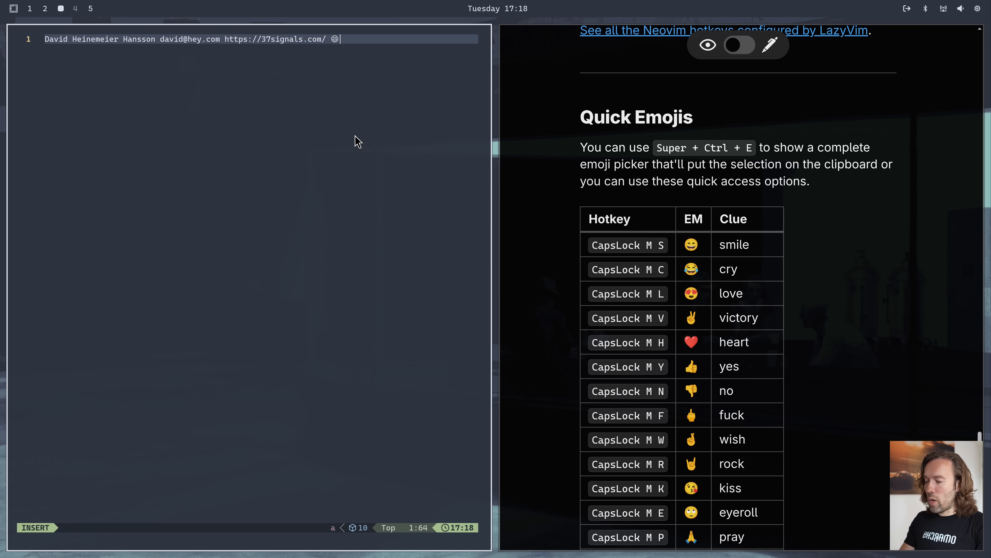
Search the emoji picker for denmark and copy the matching emoji to the clipboard
key("ctrl+super+e")
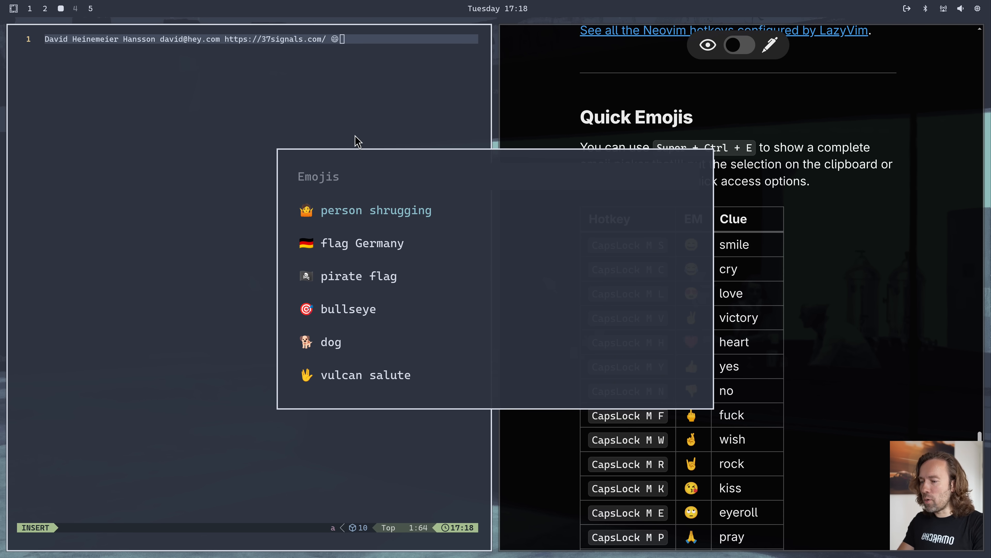
type("denmark")
key("Return")
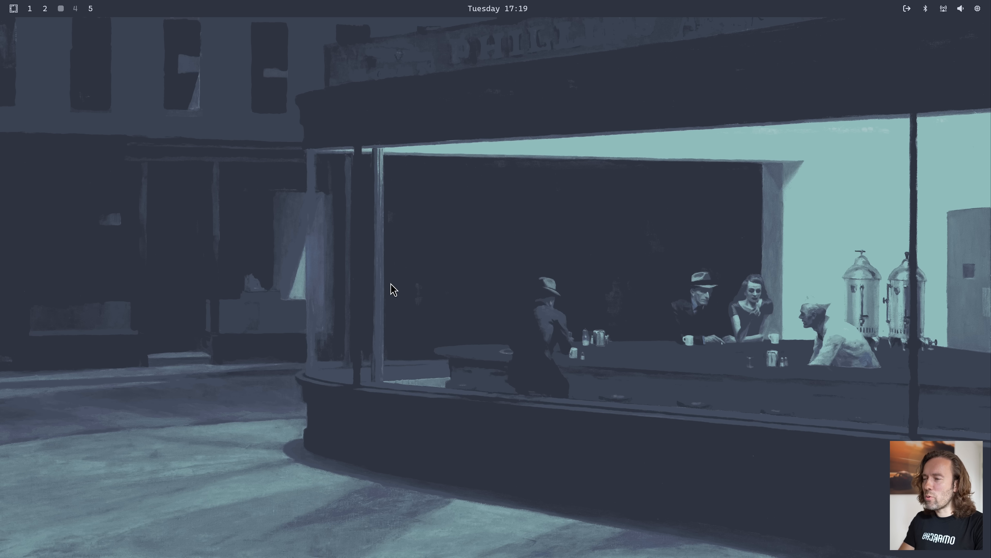
Install the visual-studio-code-bin package through the Omarchy menu, entering the sudo password, and close the finished installer
key("super+alt+space")
type("inst")
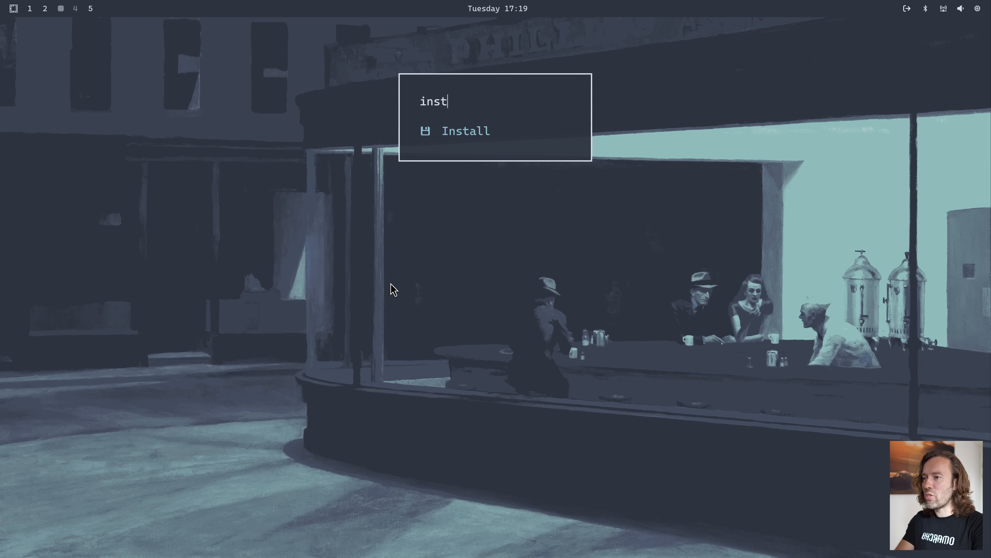
key("Return")
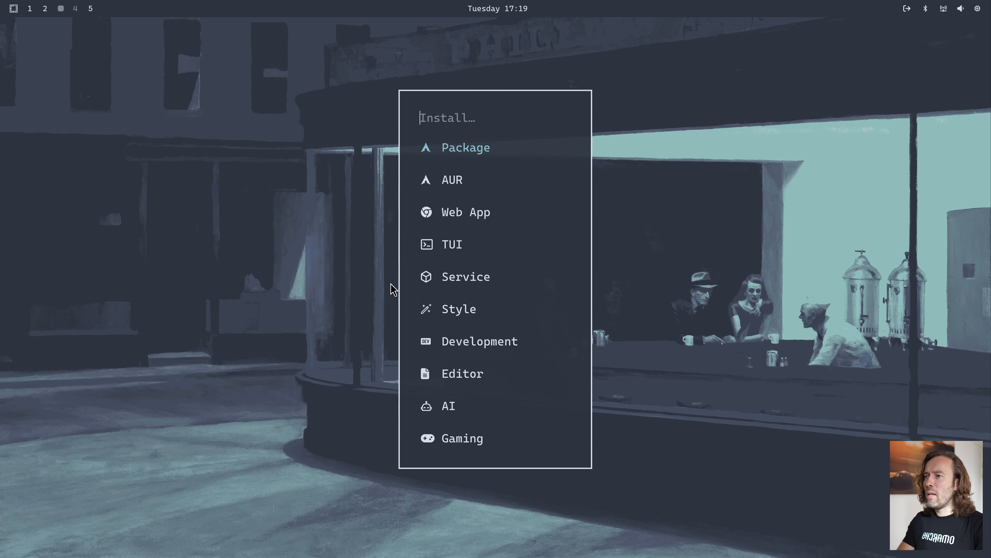
key("Return")
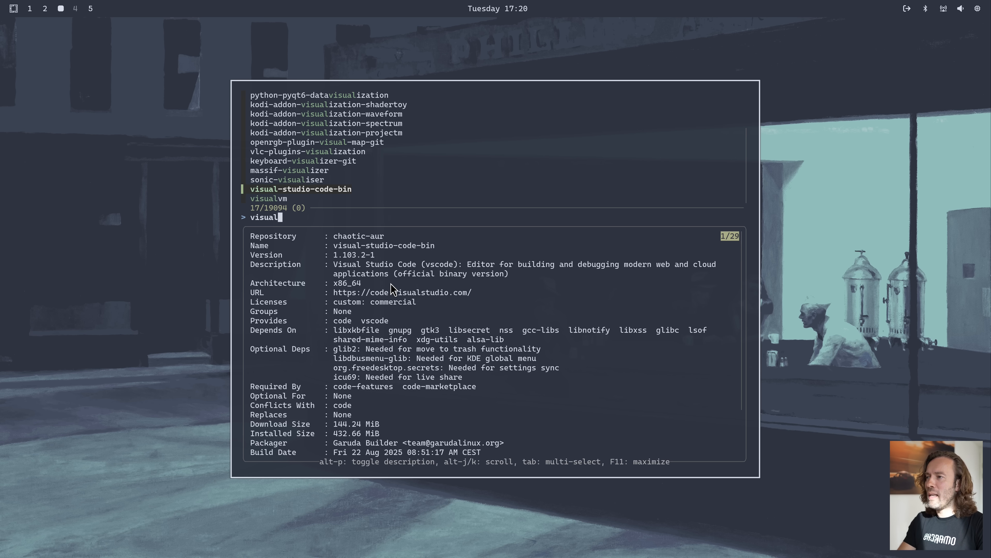
key("Return")
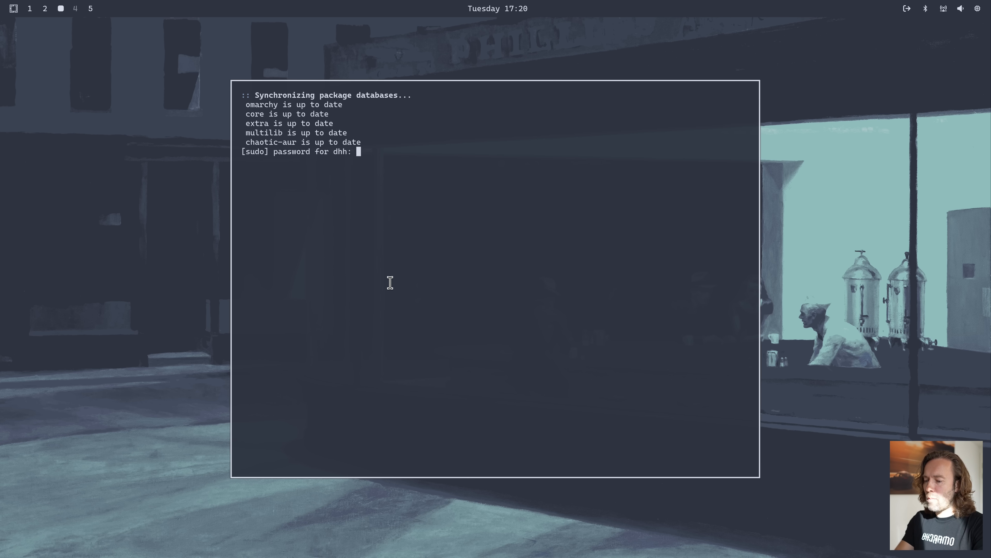
key("Return")
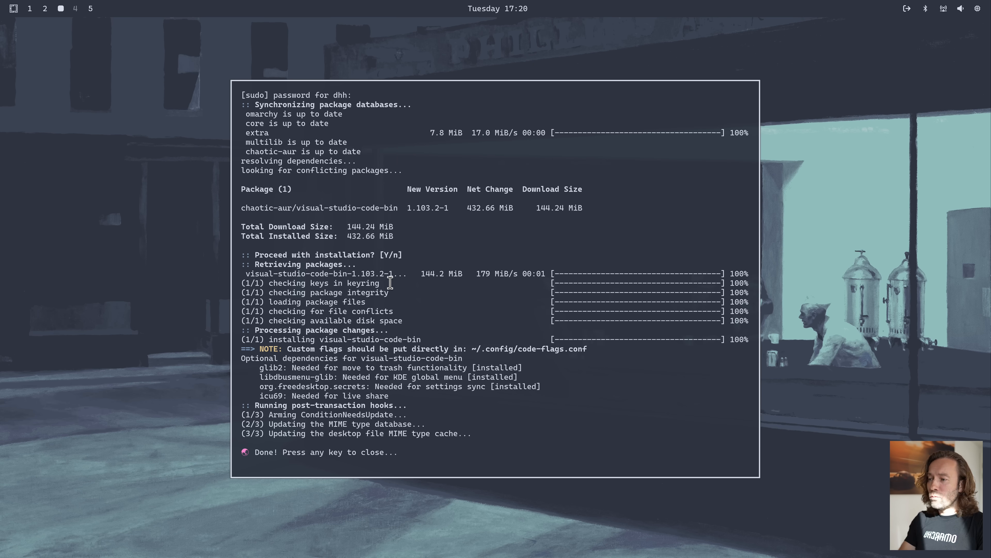
key("Return")
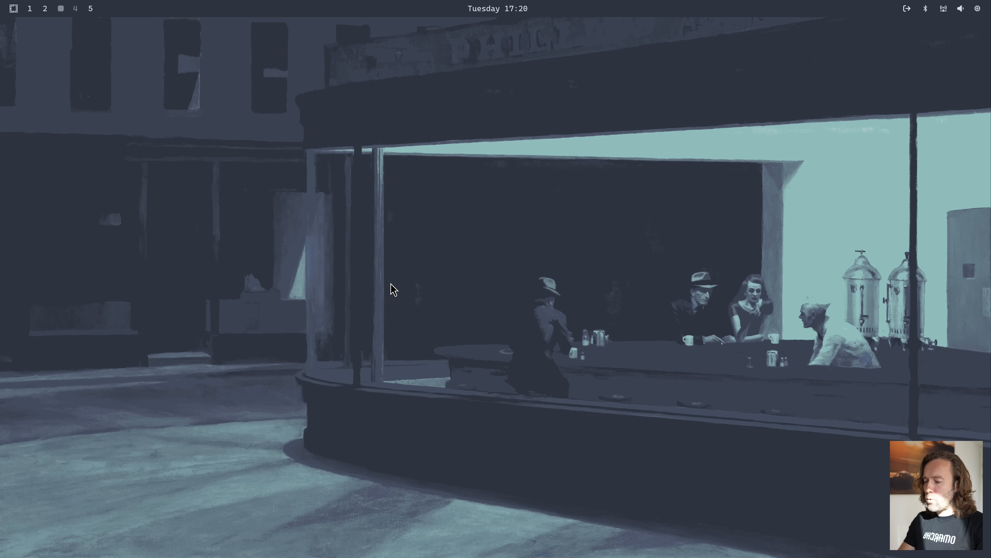
Launch Visual Studio Code from the application launcher and close its window
key("super+space")
type("vis")
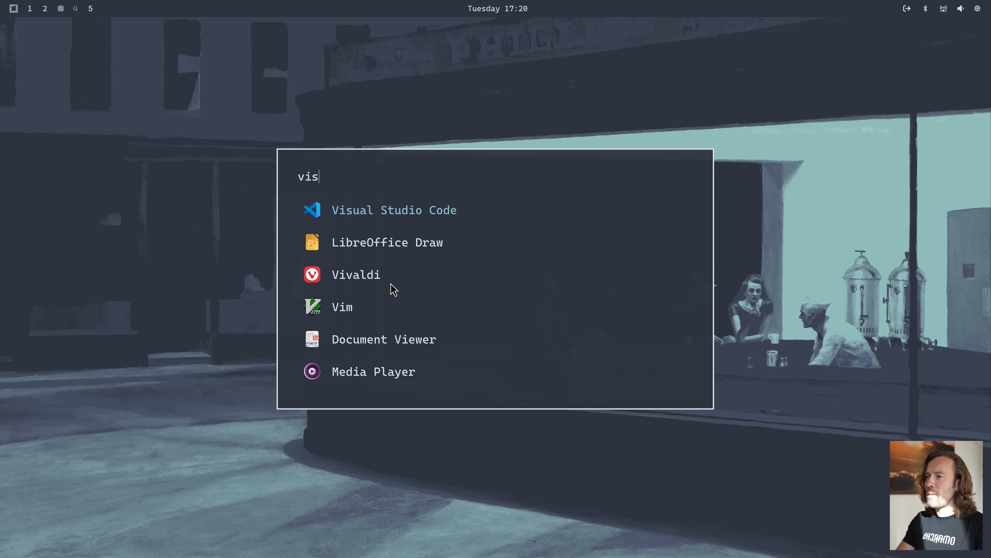
key("Return")
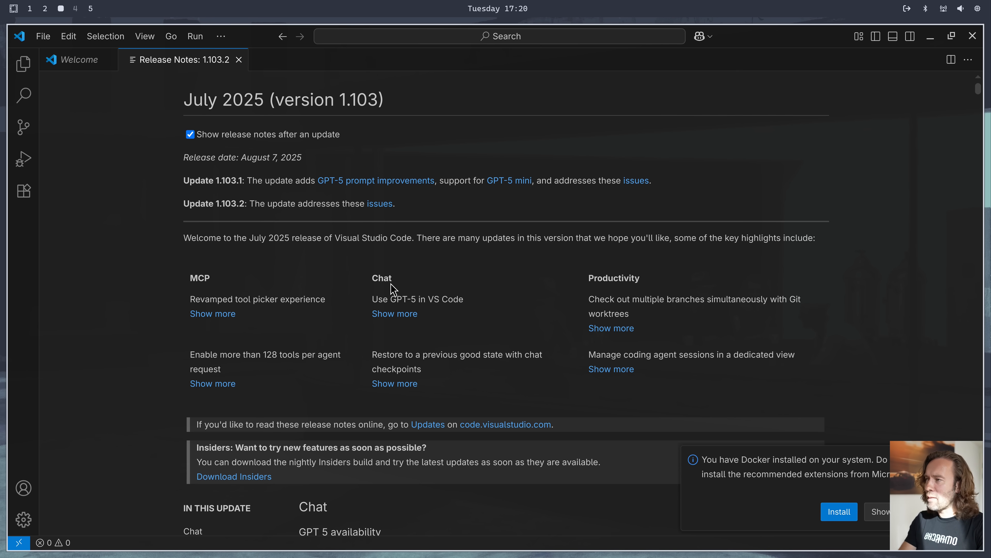
key("super+w")
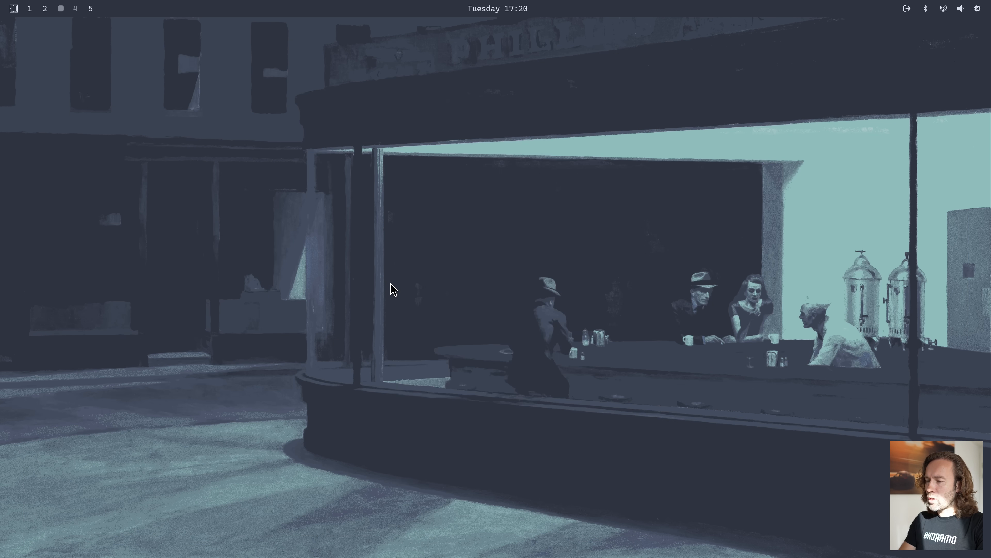
Examine the AUR package list from the Install options of the Omarchy menu and close it
key("super+alt+space")
type("inst")
key("Return")
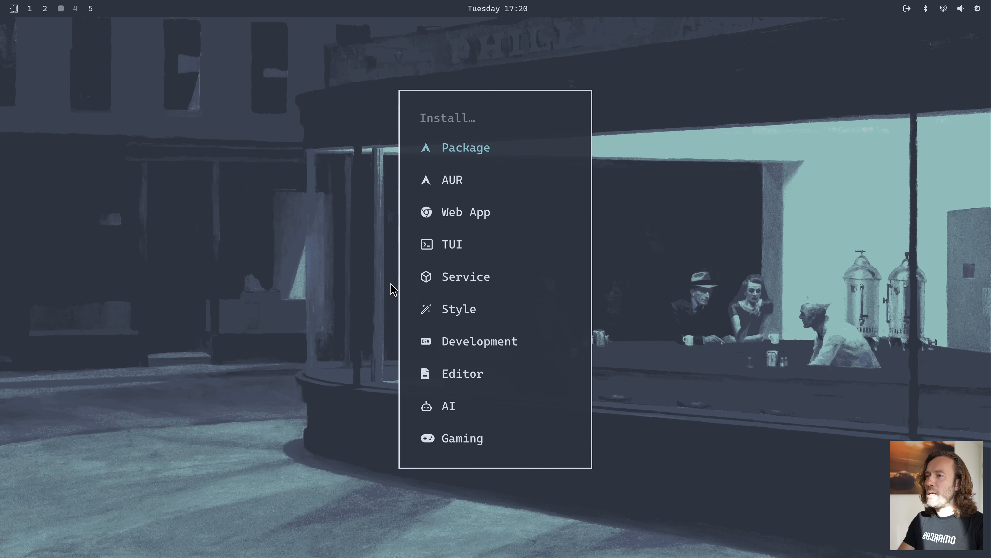
key("Down")
key("Down")
key("Up")
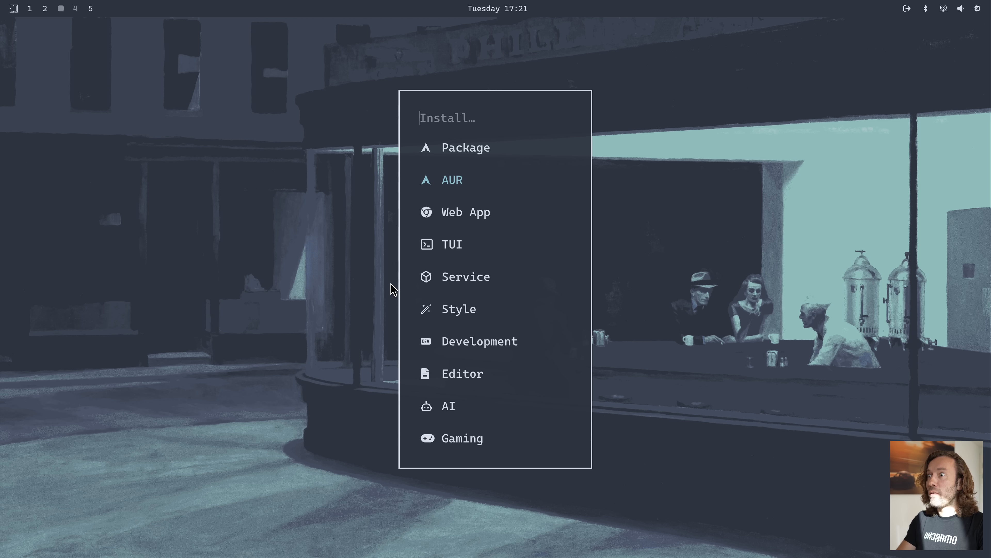
key("Return")
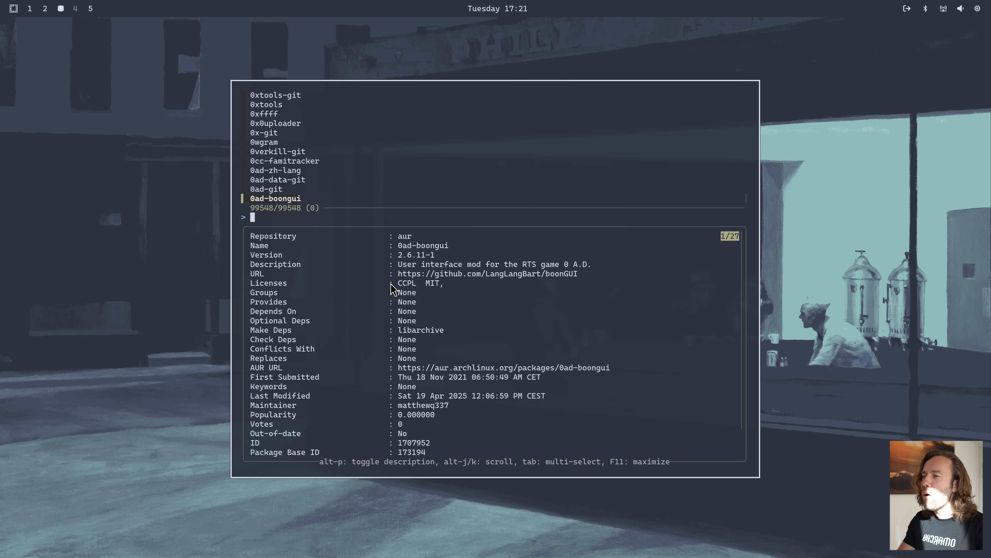
key("Up")
key("Down")
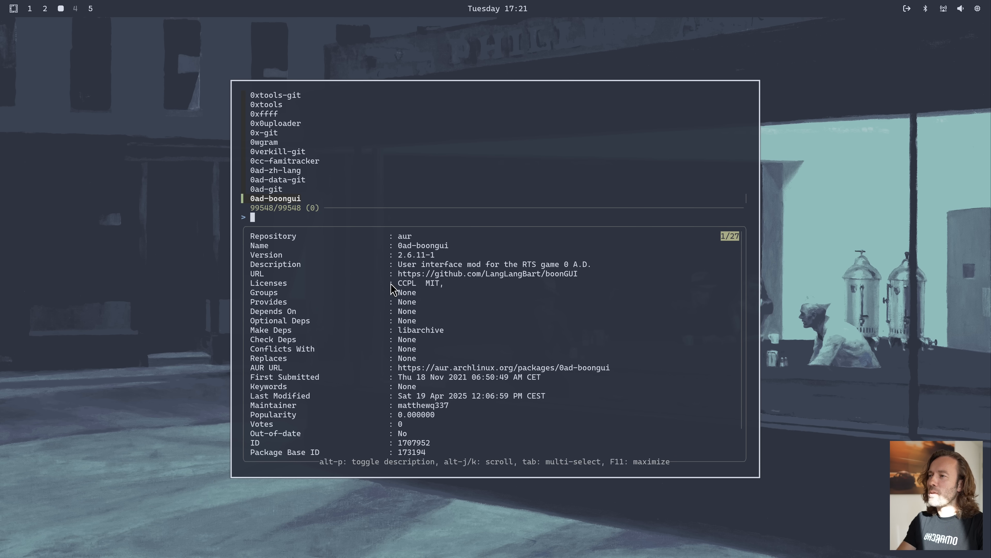
key("Escape")
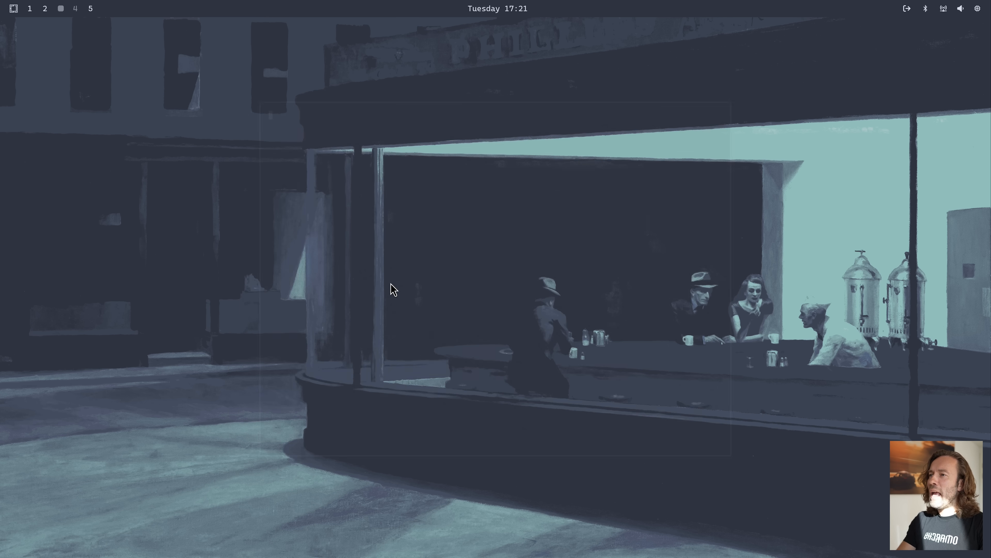
Open the Development options in the Install section of the Omarchy menu
key("super+alt+space")
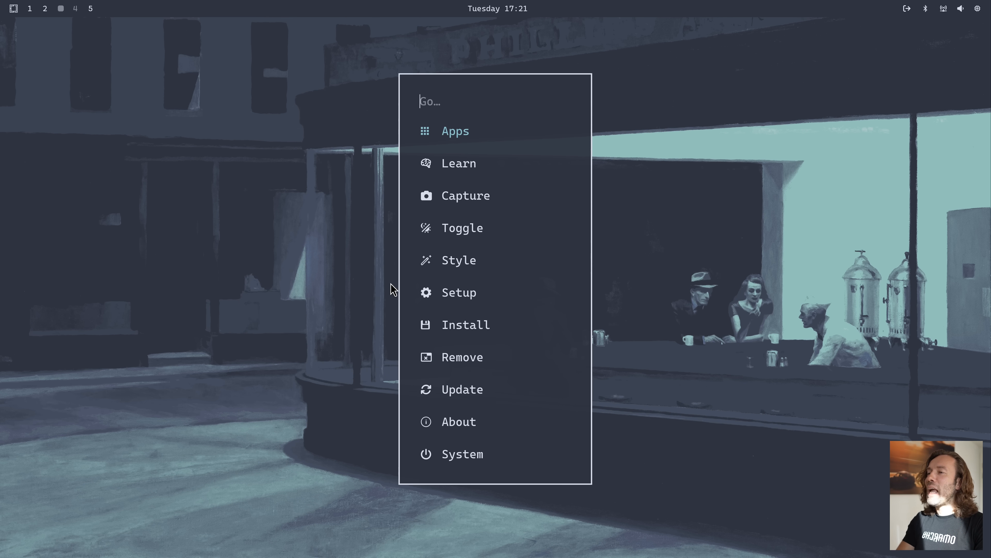
type("inst")
key("Return")
key("Down")
key("Down")
key("Down")
key("Down")
key("Down")
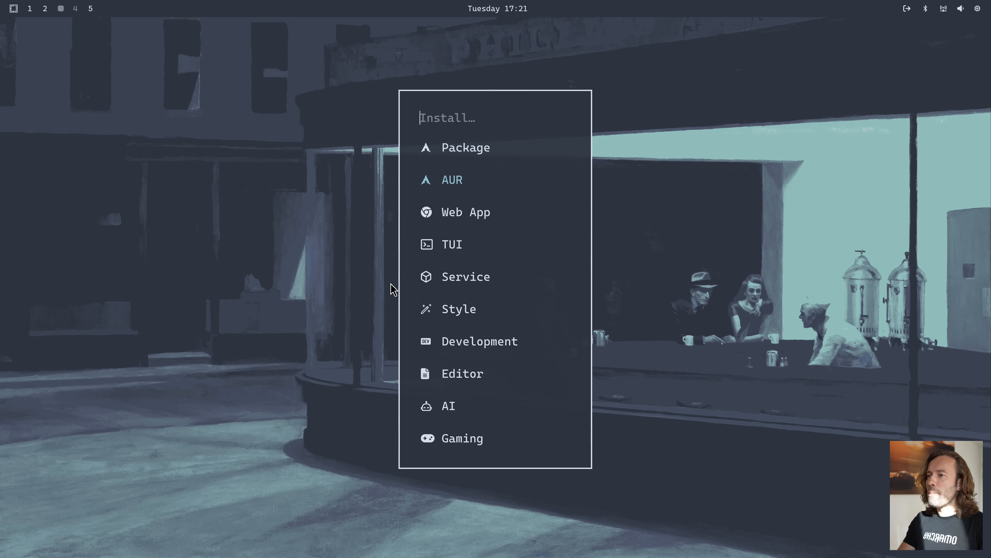
key("Down")
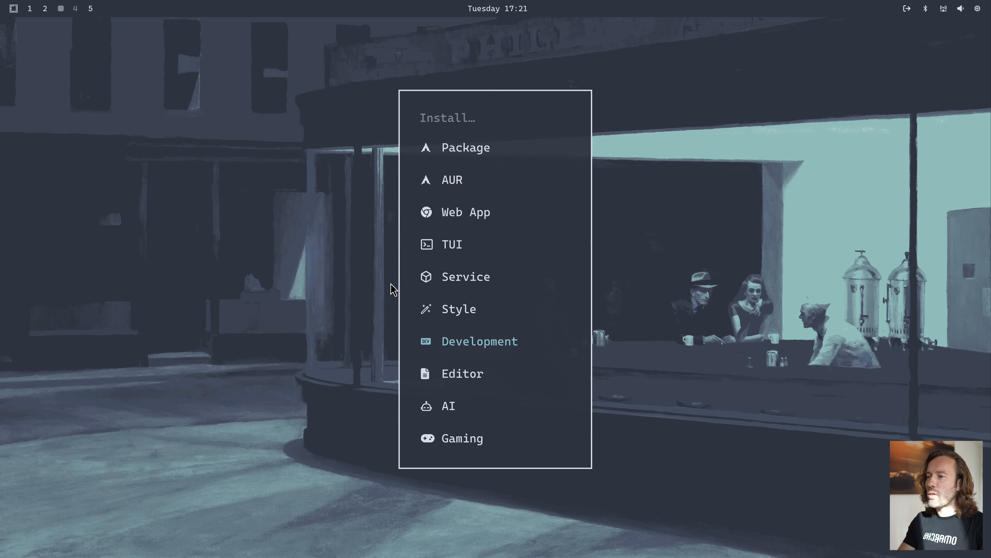
key("Return")
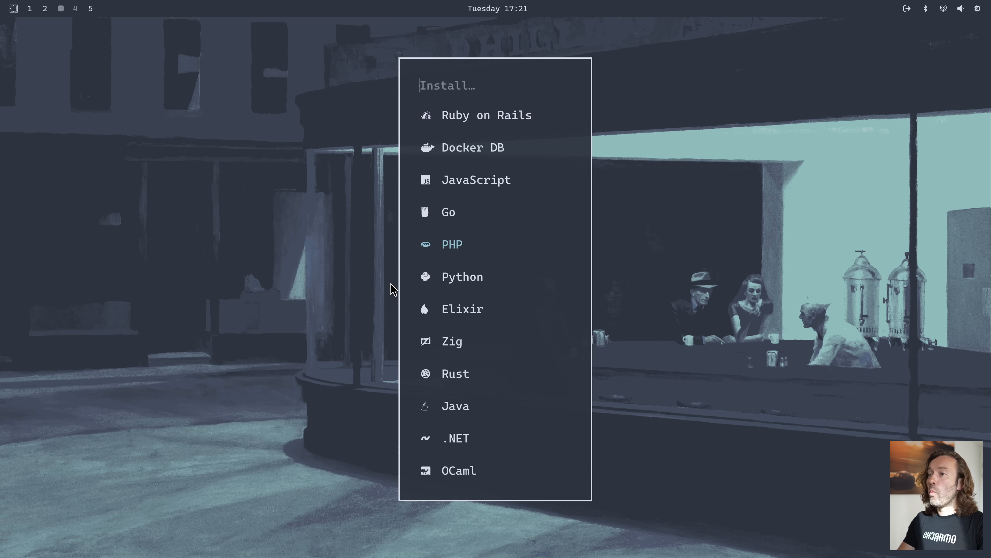
Look through the PHP install variants, including Laravel and Symfony, and go back to browse the other development languages
key("Escape")
key("Down")
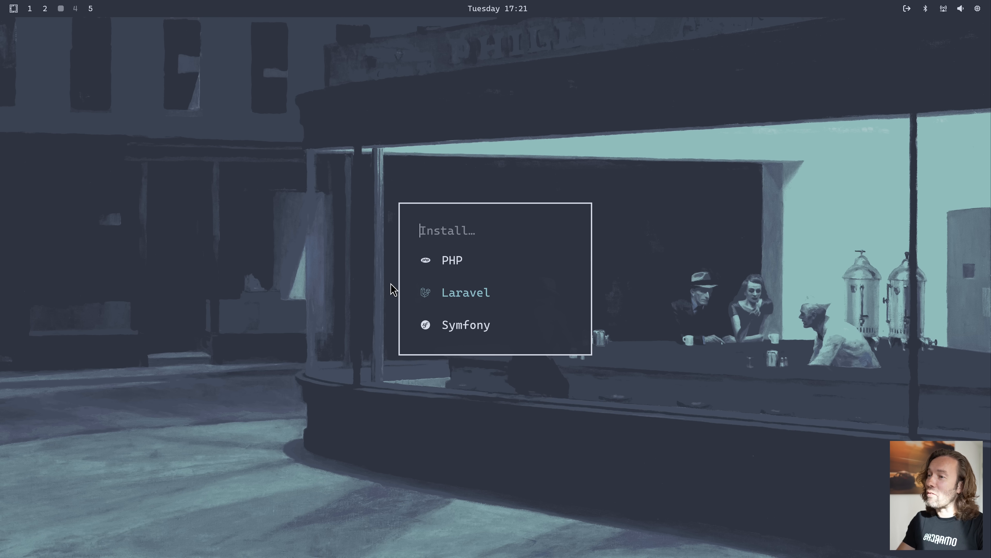
key("Down")
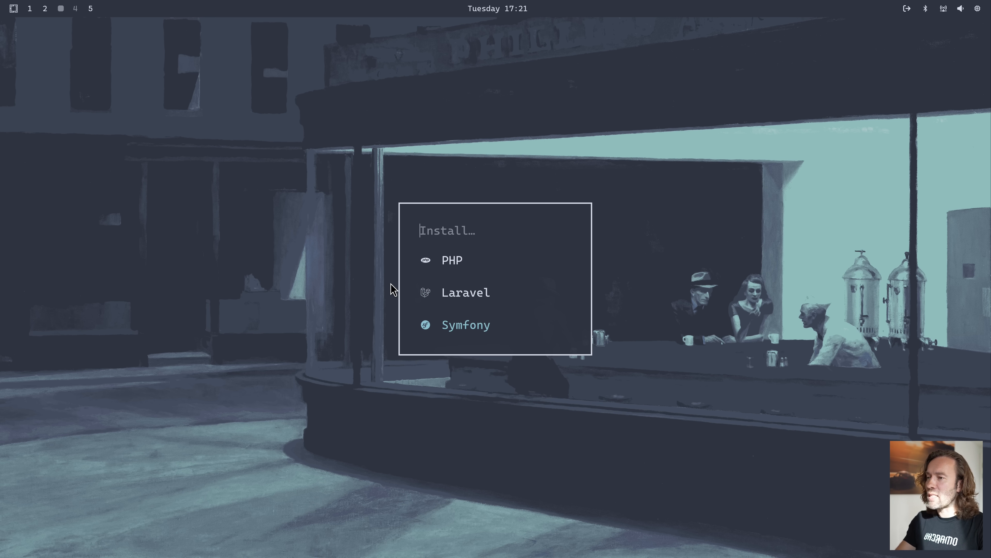
key("Escape")
key("Down")
key("Down")
key("Down")
key("Down")
key("Down")
key("Down")
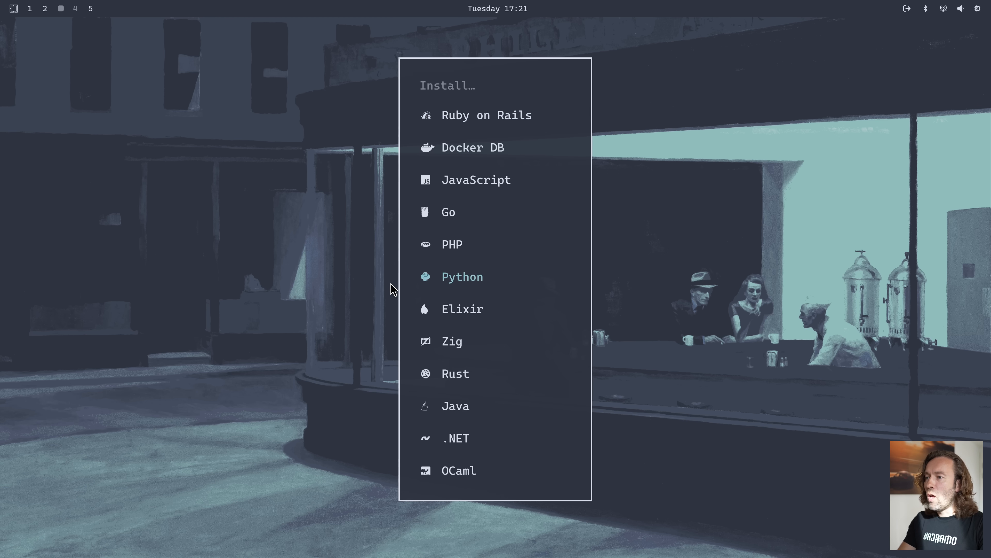
key("Return")
key("Escape")
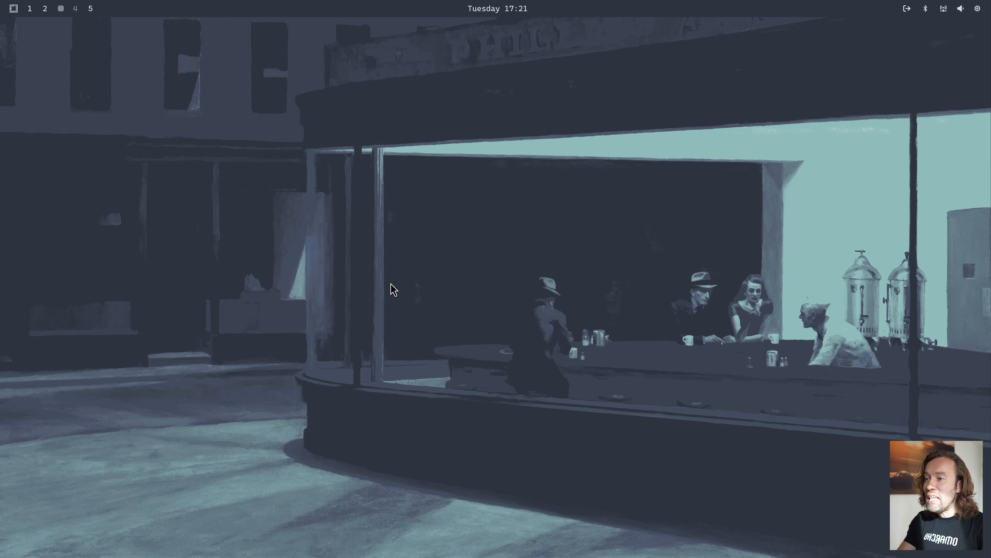
Browse the development languages down to Java and start the installation of Go
key("Down")
key("Down")
key("Down")
key("Down")
key("Down")
key("Down")
key("Down")
key("Down")
key("Down")
key("Down")
key("Down")
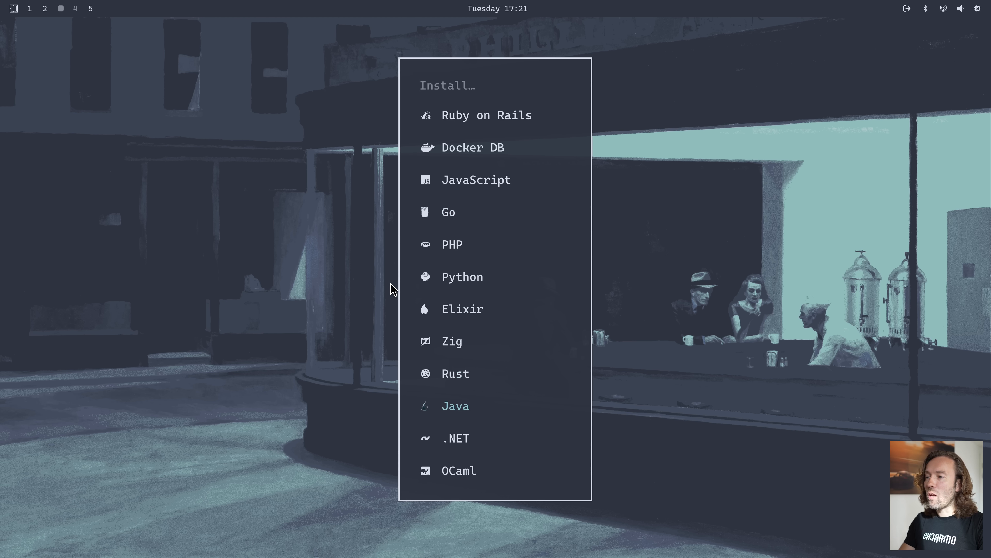
key("Up")
key("Up")
key("Up")
key("Up")
key("Up")
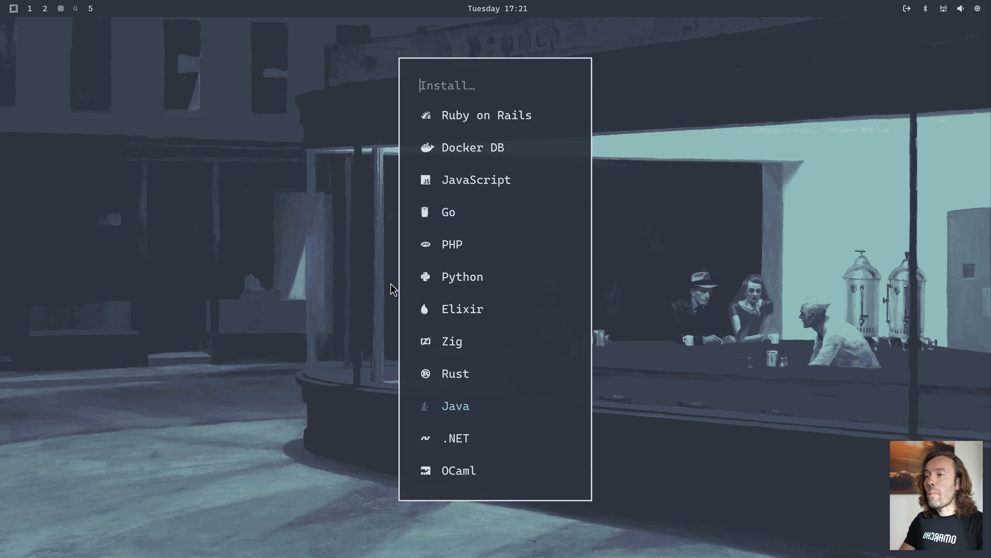
key("Up")
key("Up")
key("Up")
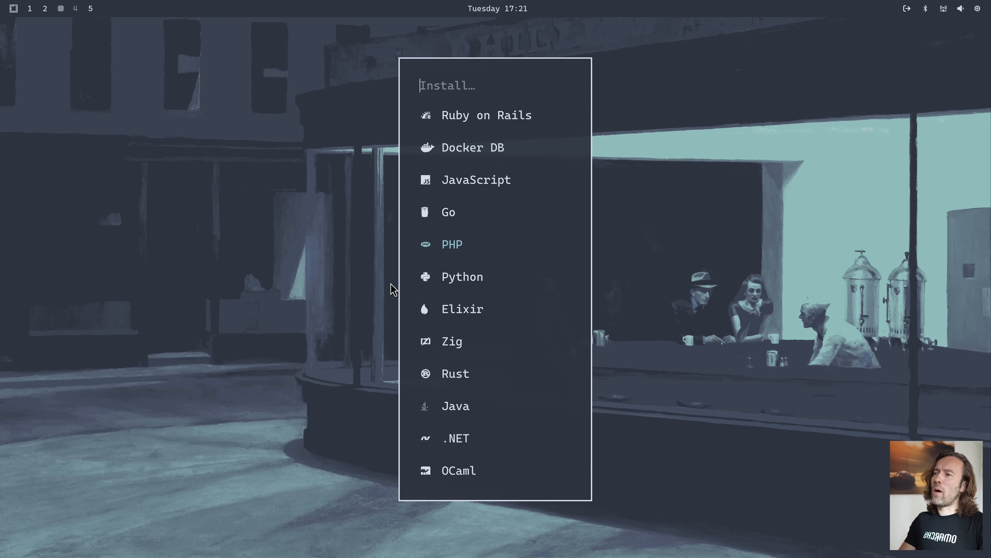
key("Return")
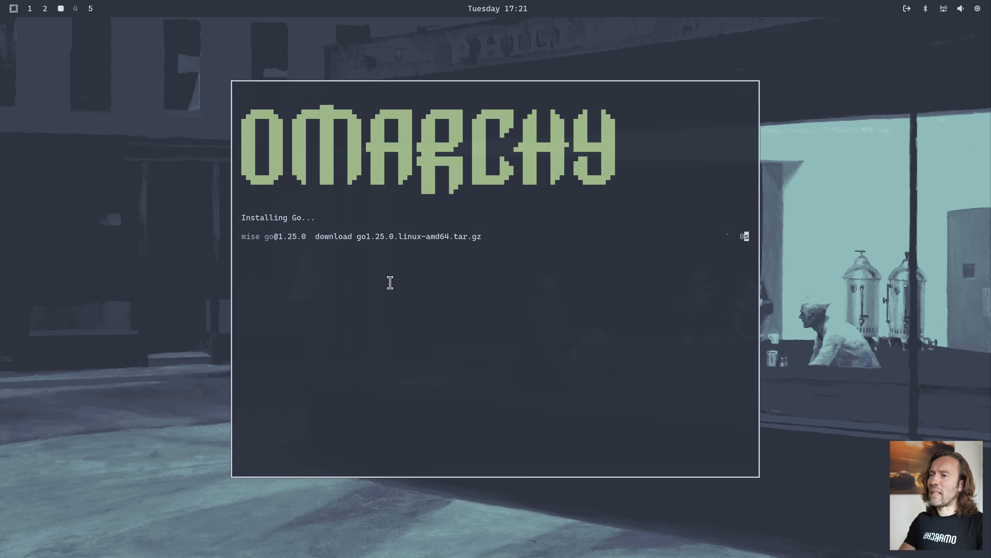
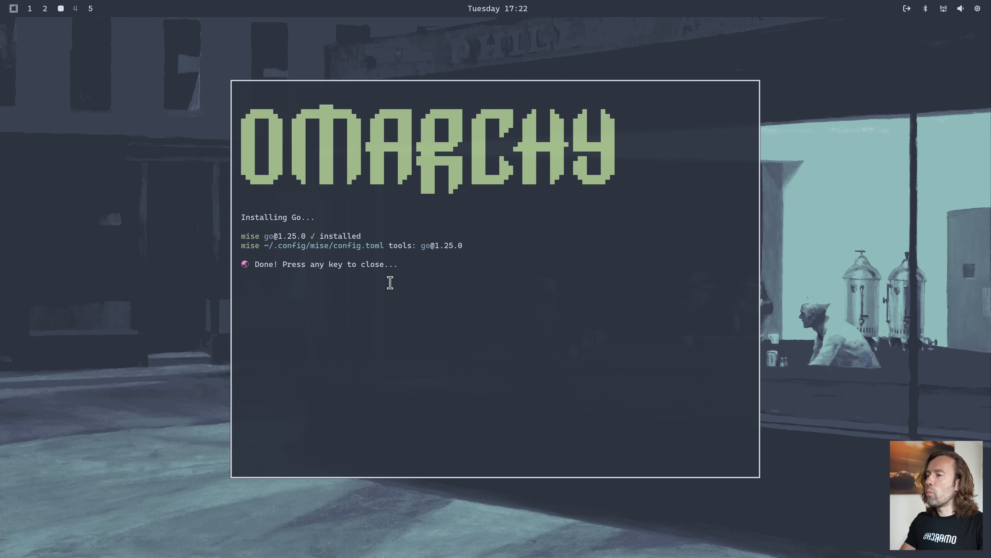
Close the finished Go installer, run go in a new terminal to check the installation, and close the terminal
key("Return")
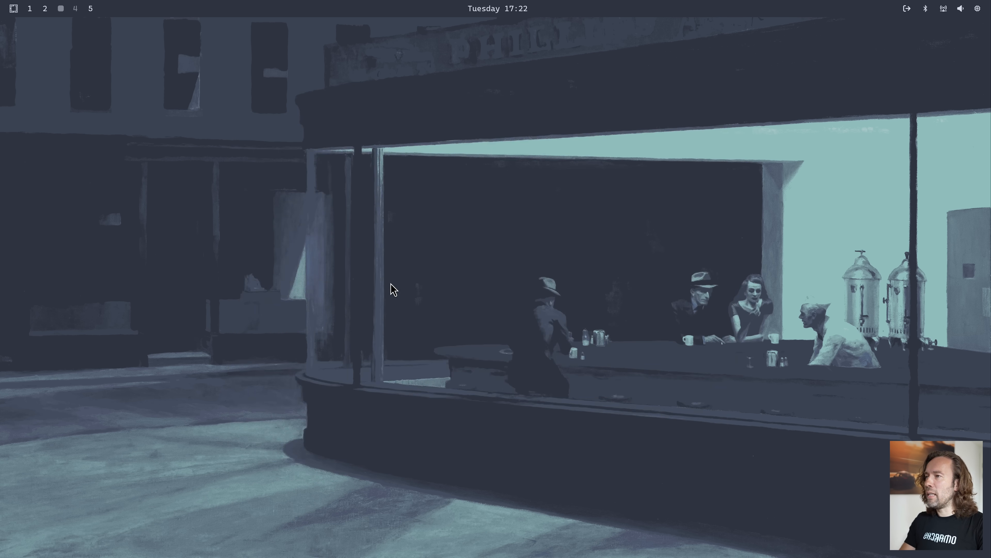
key("super+Return")
type("go")
key("Return")
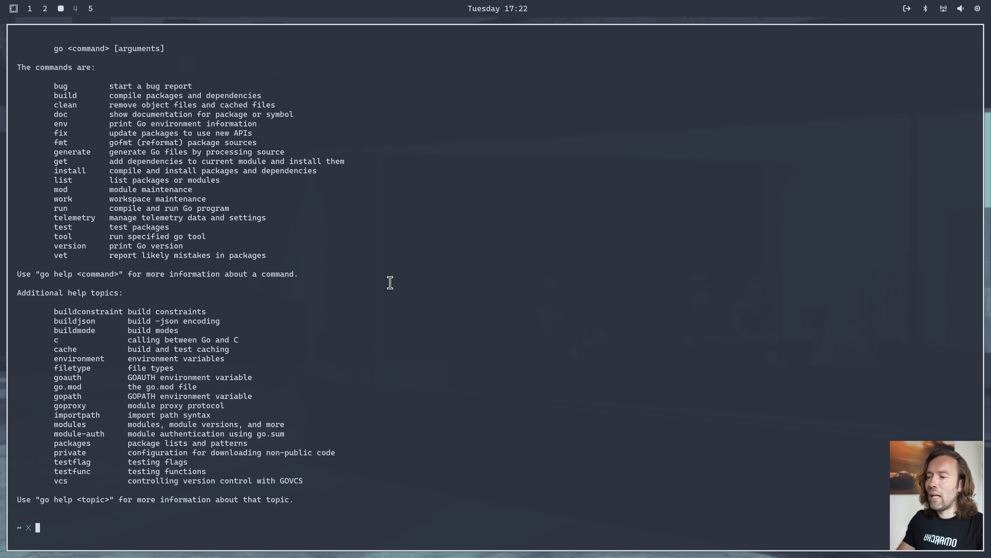
key("super+w")
Open the JavaScript options under Install > Development in the Omarchy menu
key("super+alt+space")
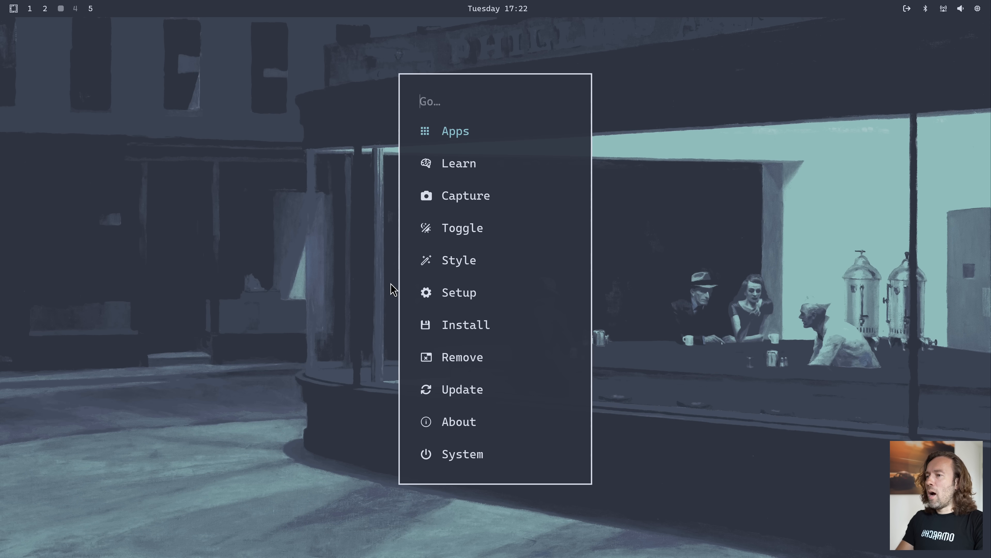
type("inst")
key("Return")
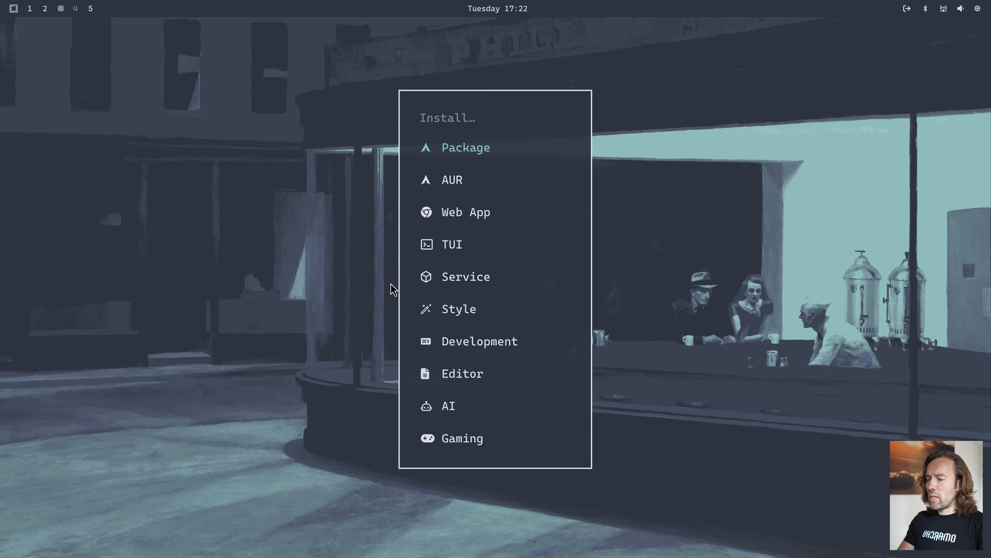
type("de")
key("Return")
key("Down")
Look through the Node.js, Bun and Deno choices and go back to the development list
key("Down")
key("Return")
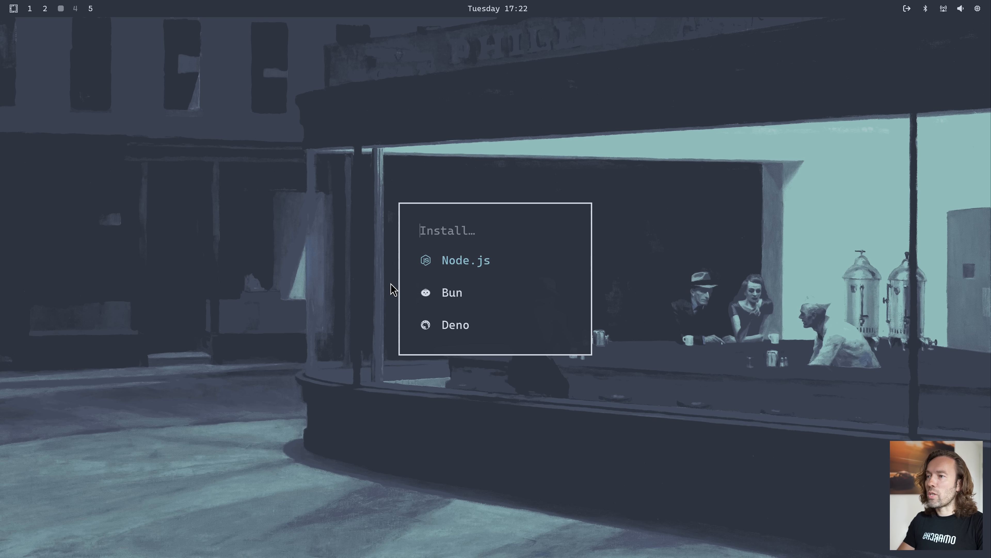
key("Down")
key("Up")
key("Down")
key("Down")
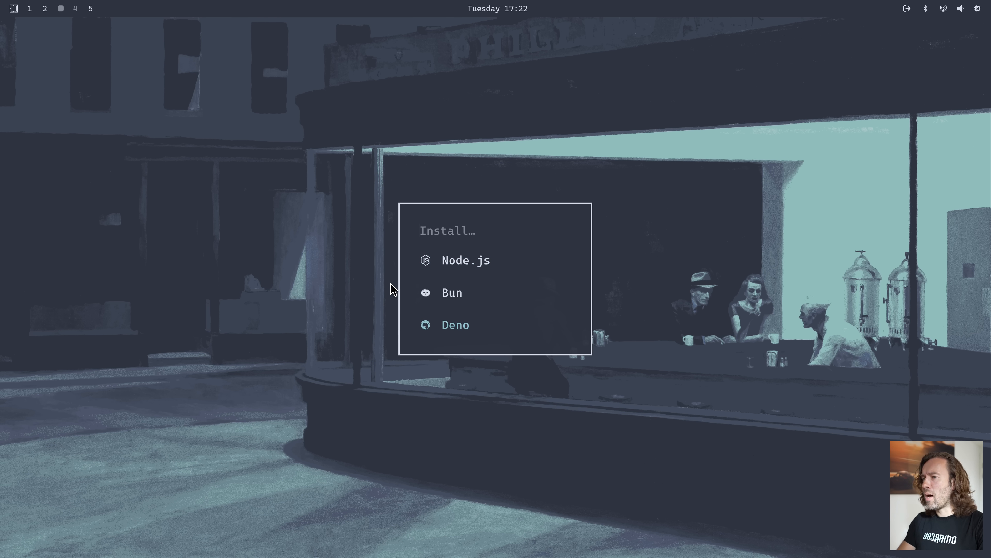
key("Escape")
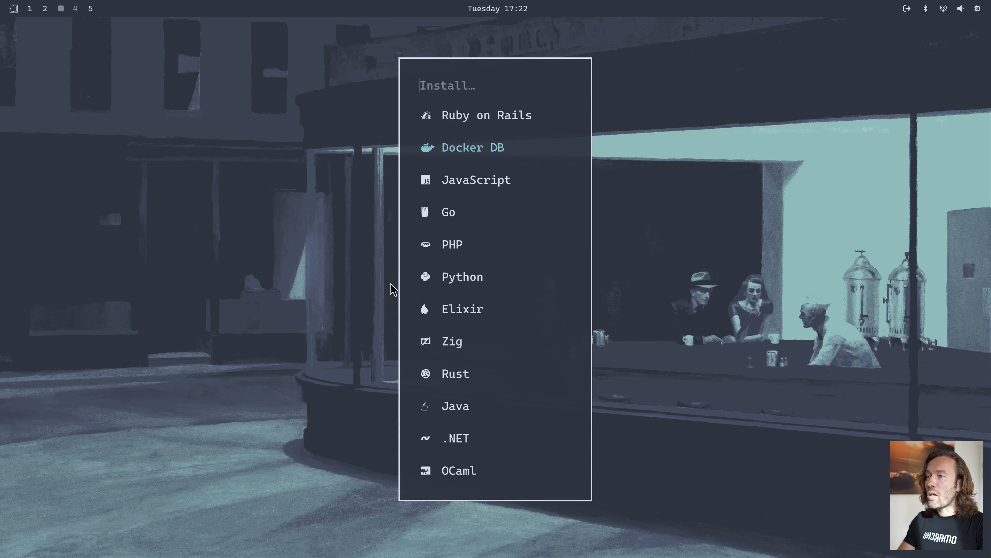
Install MySQL and Redis through Docker DB, entering the sudo password, and close the finished installer
key("Return")
key("Down")
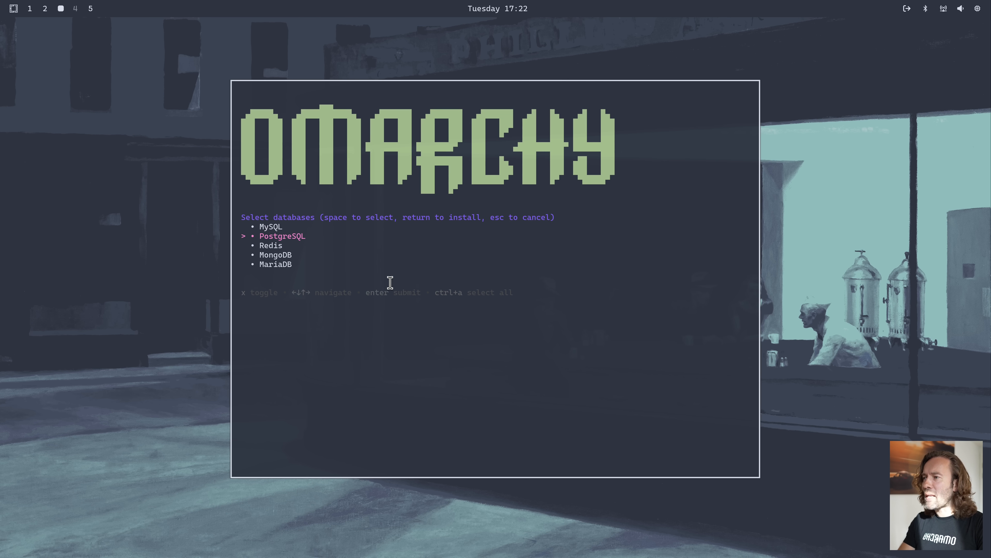
key("Up")
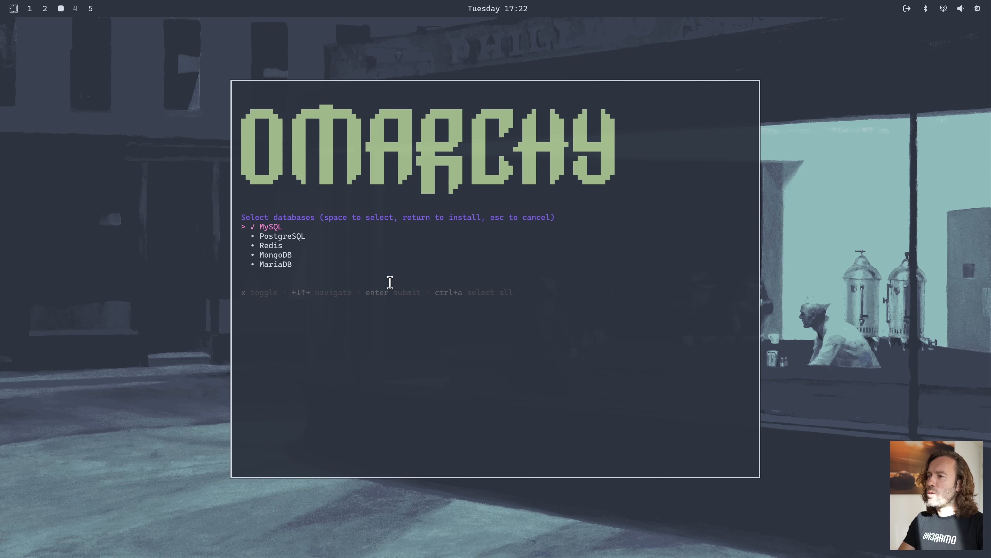
key("Down")
key("Down")
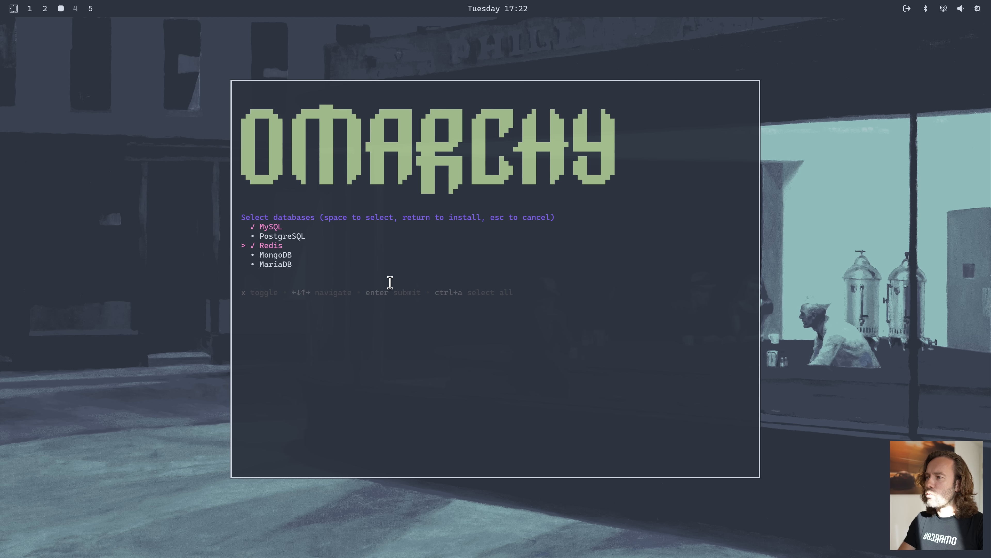
key("Return")
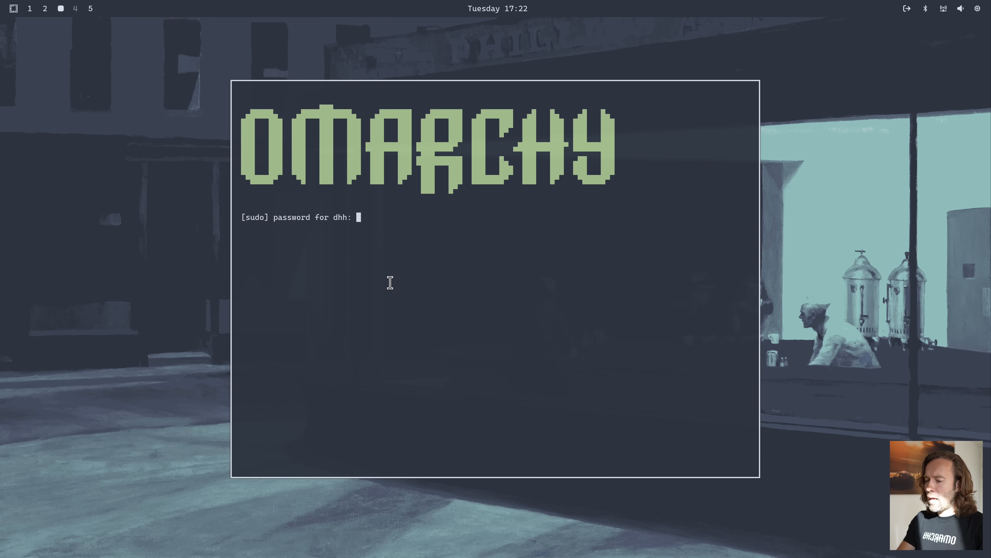
key("Return")
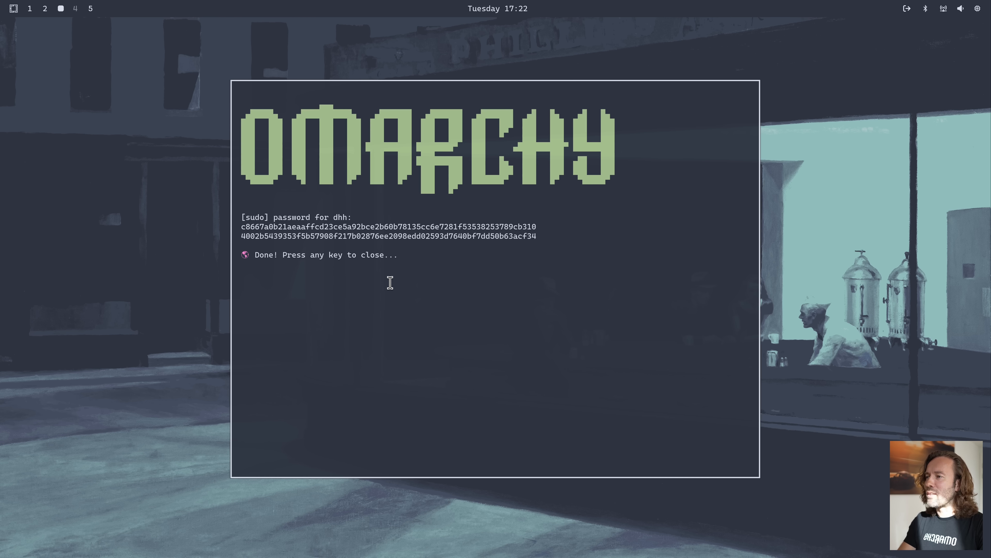
key("Return")
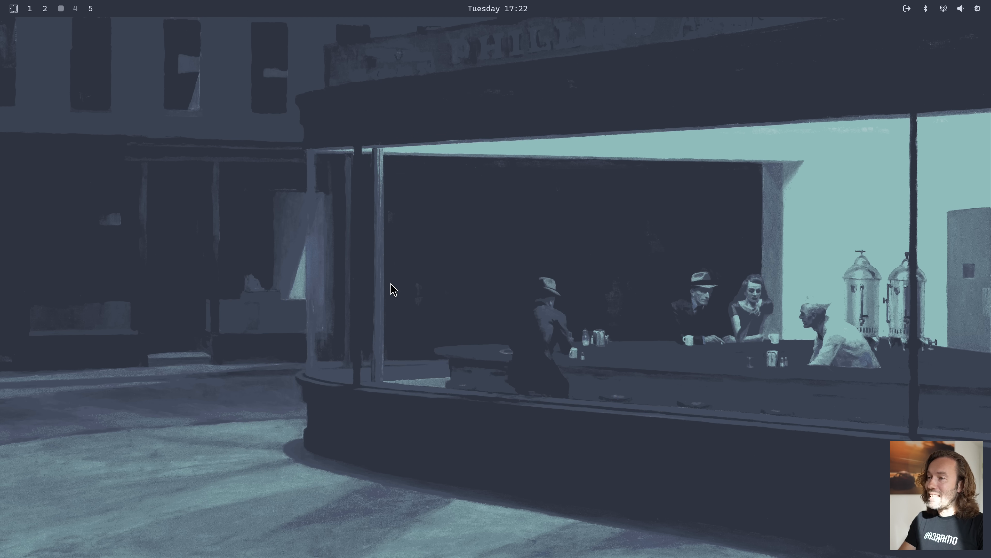
Open the Docker container manager and stop the running redis container
key("super+shift+d")
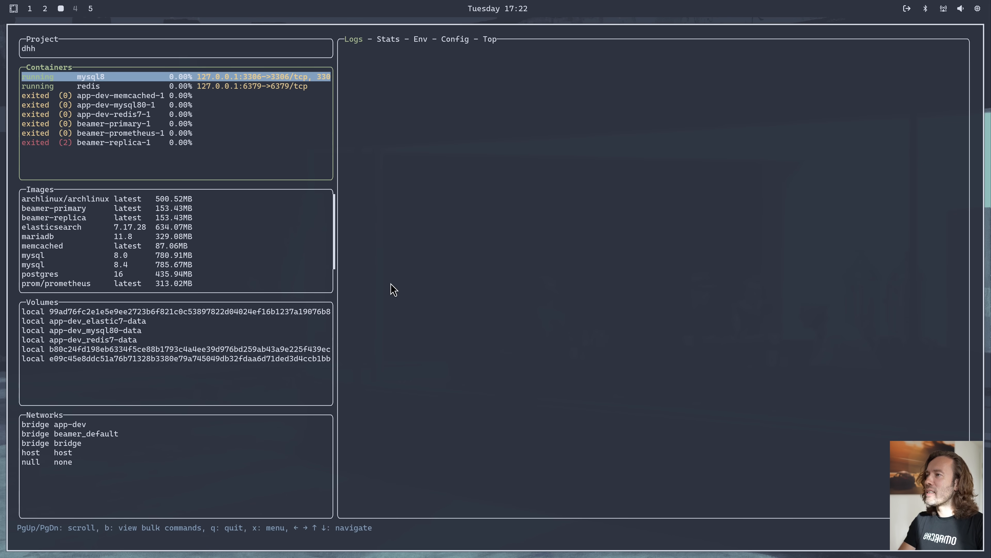
key("Down")
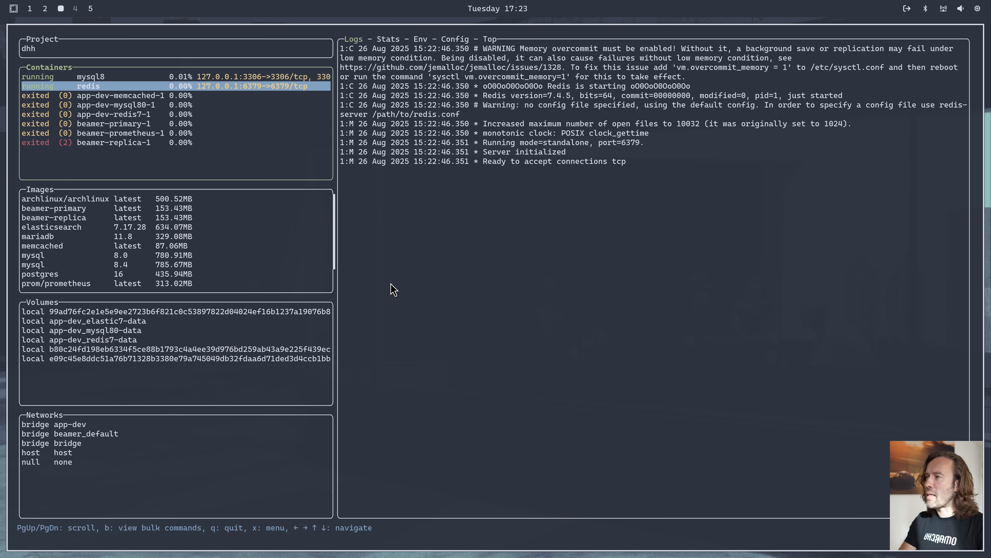
key("s")
key("Return")
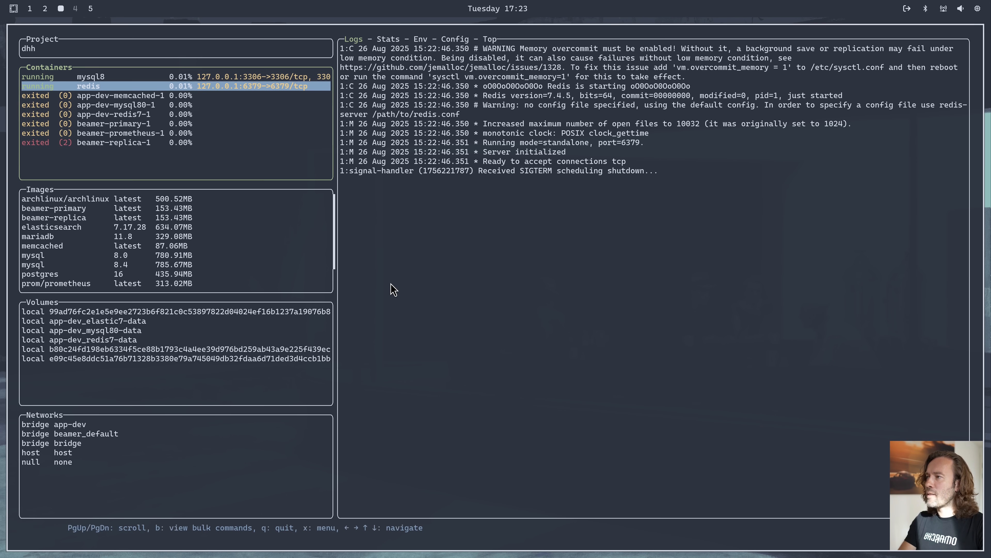
Remove the stopped redis container together with its volumes
key("Down")
key("Down")
key("Down")
key("Down")
key("Down")
key("Down")
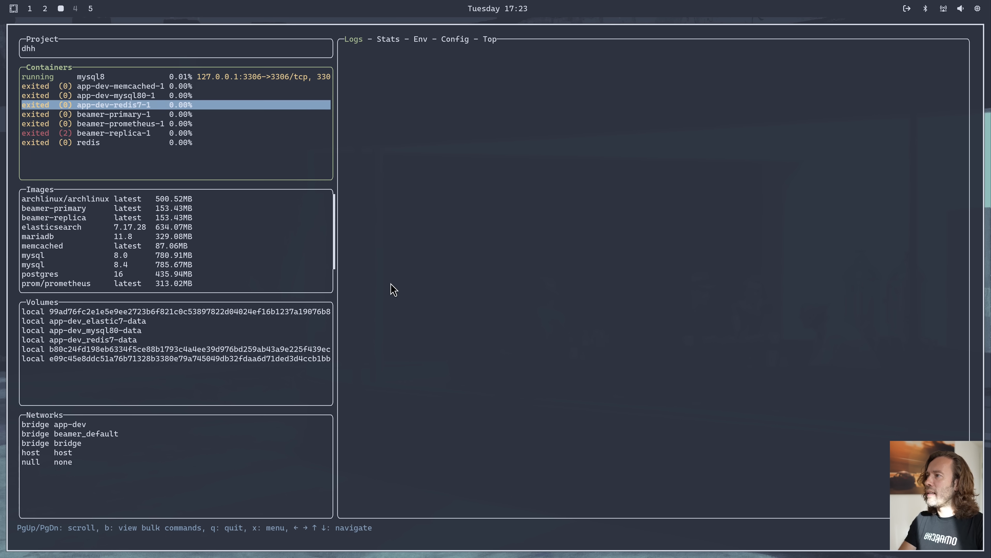
key("d")
key("Down")
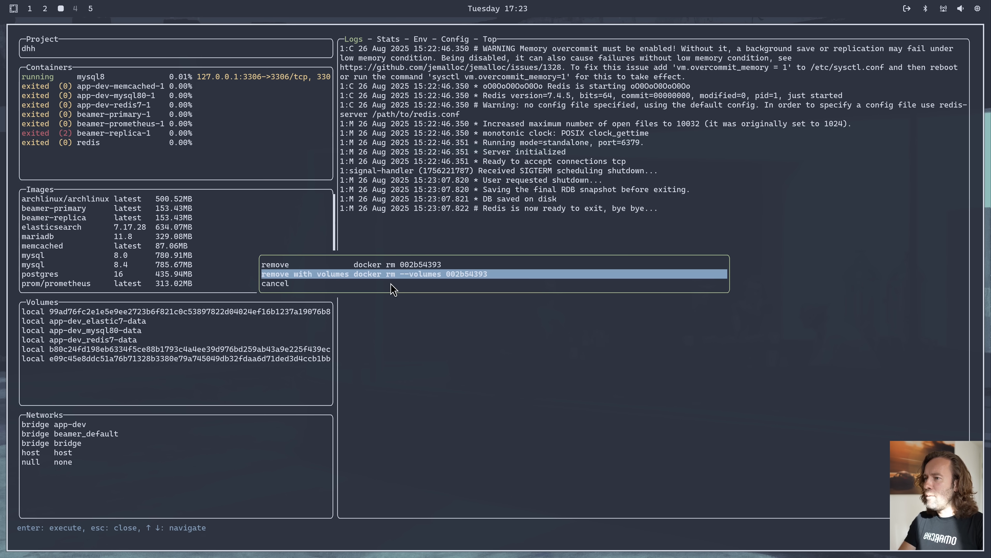
key("Return")
Select the running mysql8 container and stop it
key("Up")
key("Up")
key("Up")
key("Up")
key("Up")
key("Up")
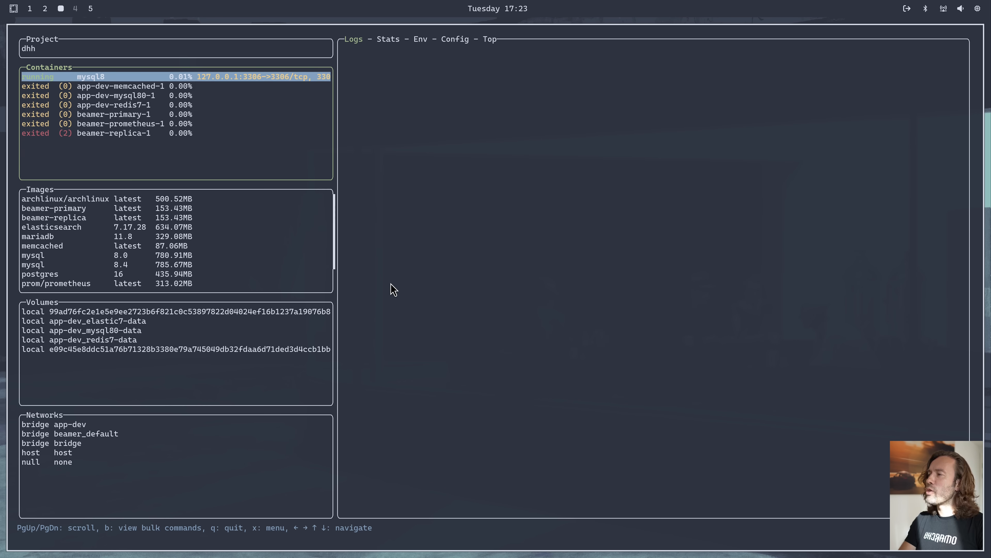
key("s")
key("Return")
Remove the stopped mysql8 container together with its volumes and close the Docker manager
key("Down")
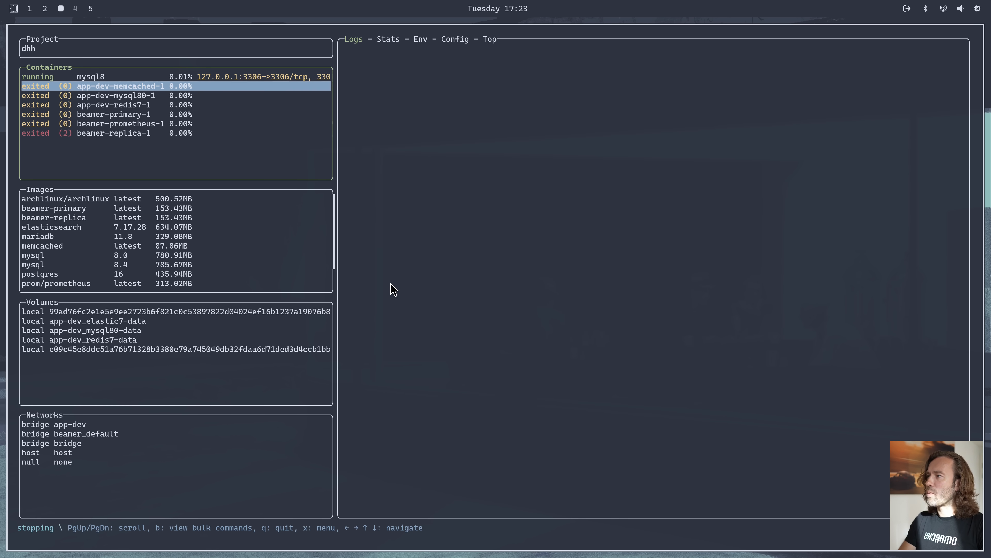
key("Down")
key("Down")
key("Down")
key("Down")
key("Down")
key("x")
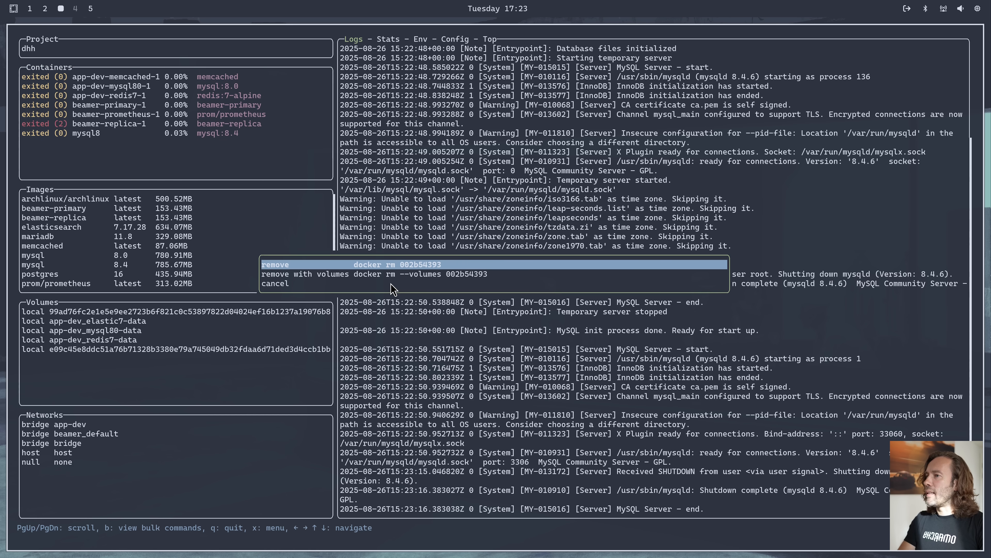
key("Return")
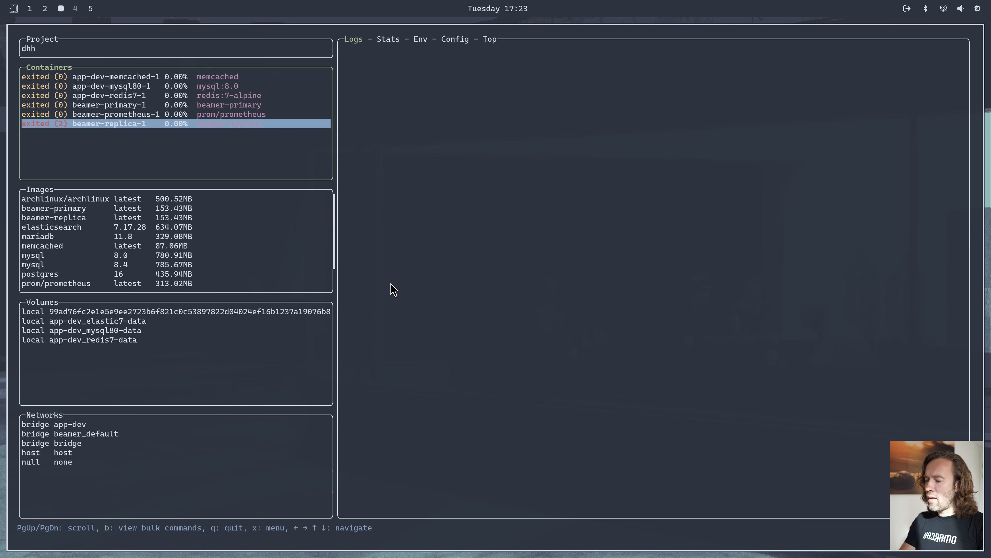
key("super+w")
Examine the Editor choices in the Install section of the Omarchy menu and return to the main menu
key("super+alt+space")
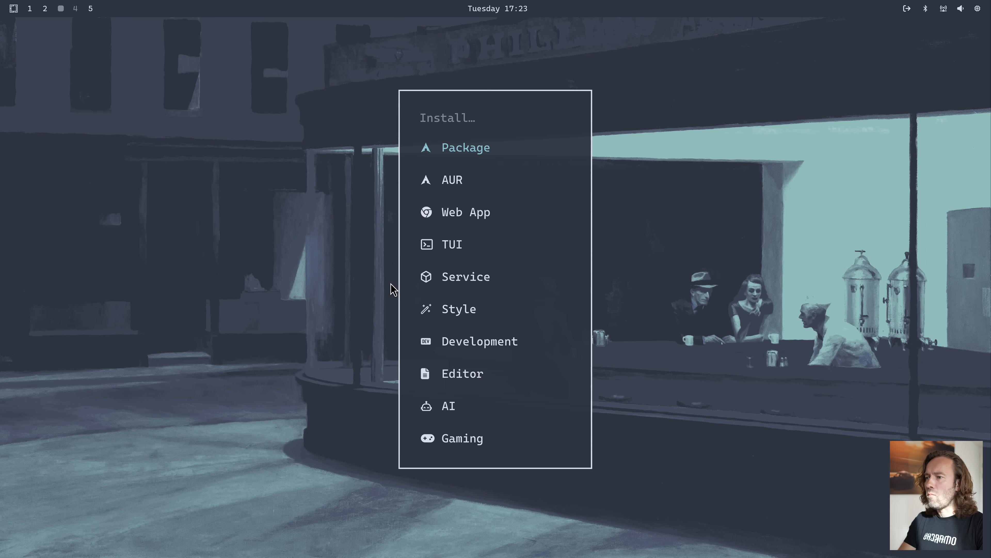
type("edi")
key("Return")
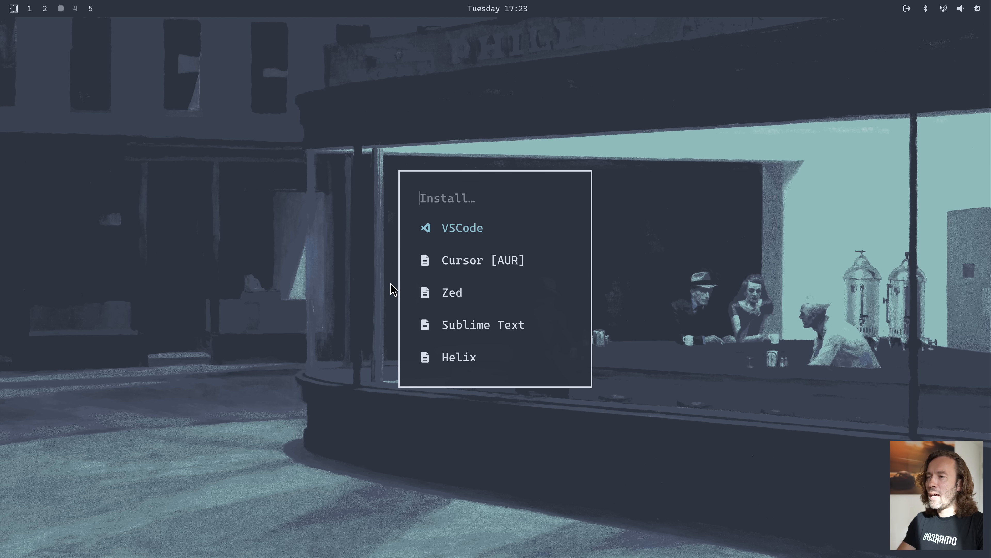
key("Escape")
key("Escape")
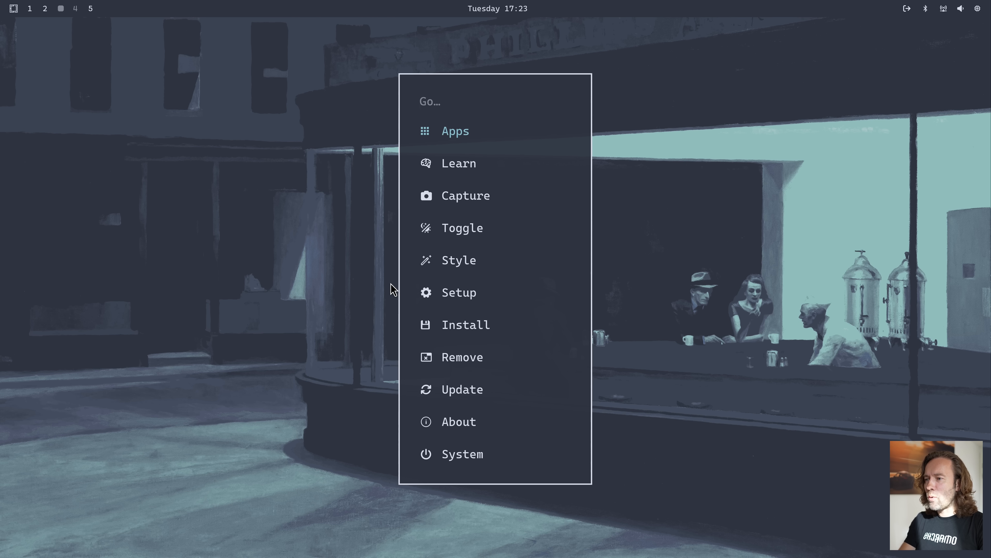
Remove the visual-studio-code-bin package through the Omarchy menu's Remove options, entering the sudo password, and close the finished remover
type("remo")
key("Return")
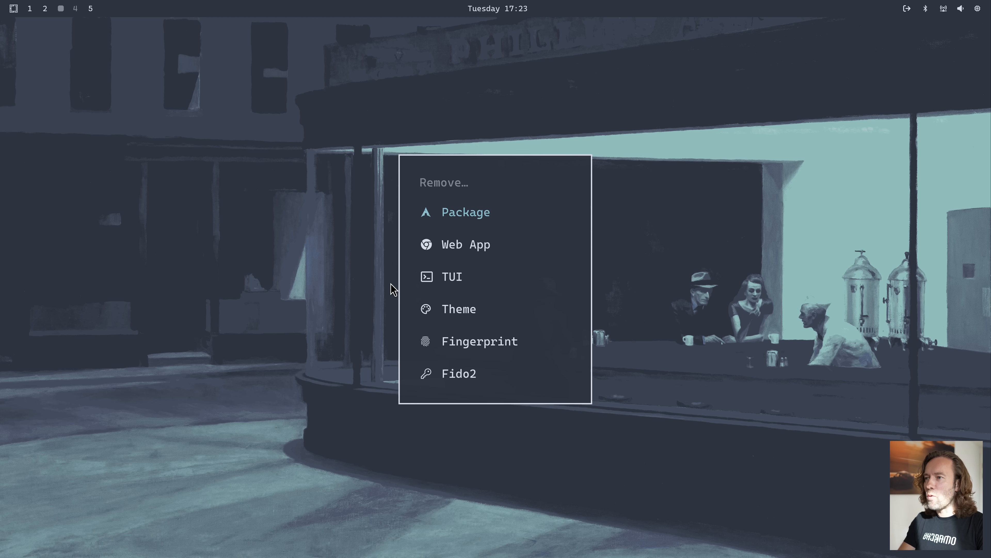
key("Return")
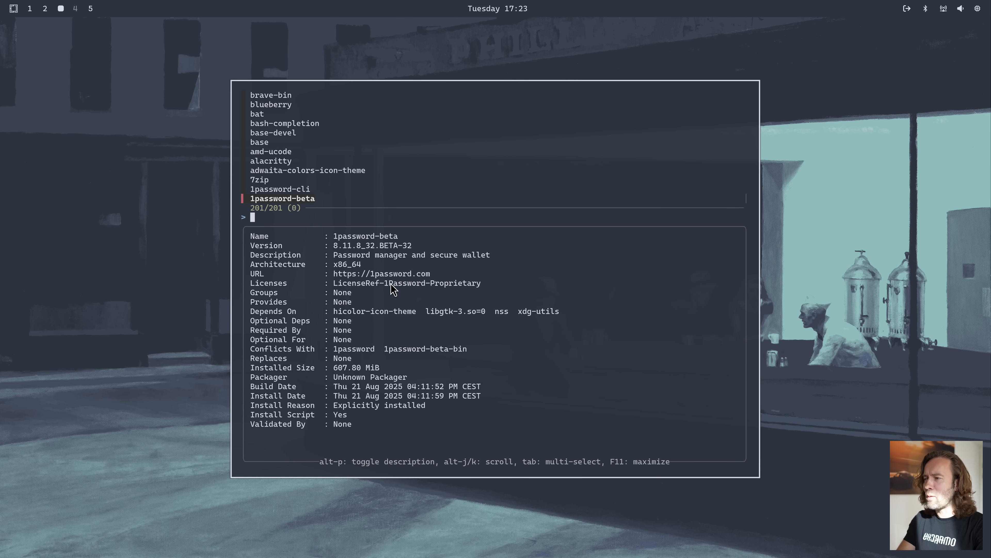
type("visu")
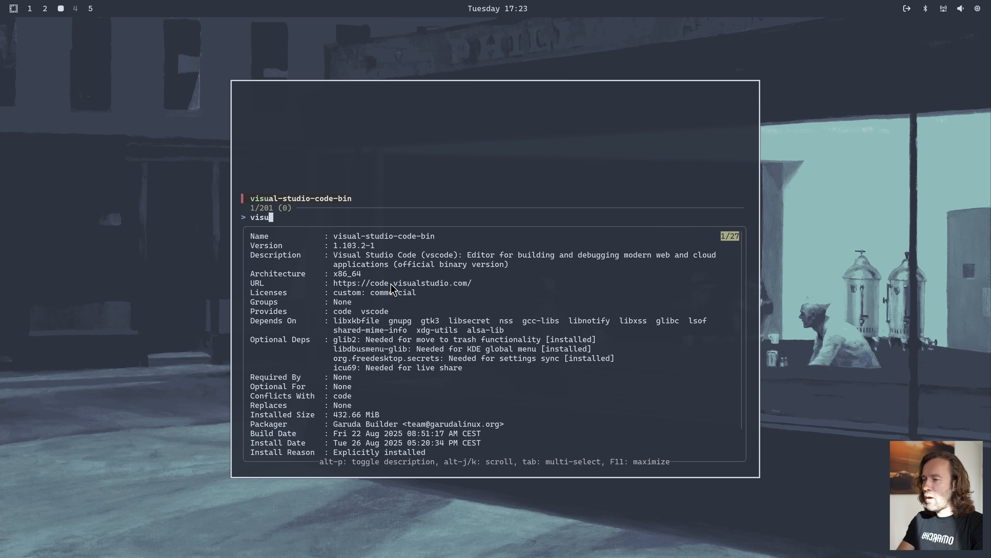
key("Return")
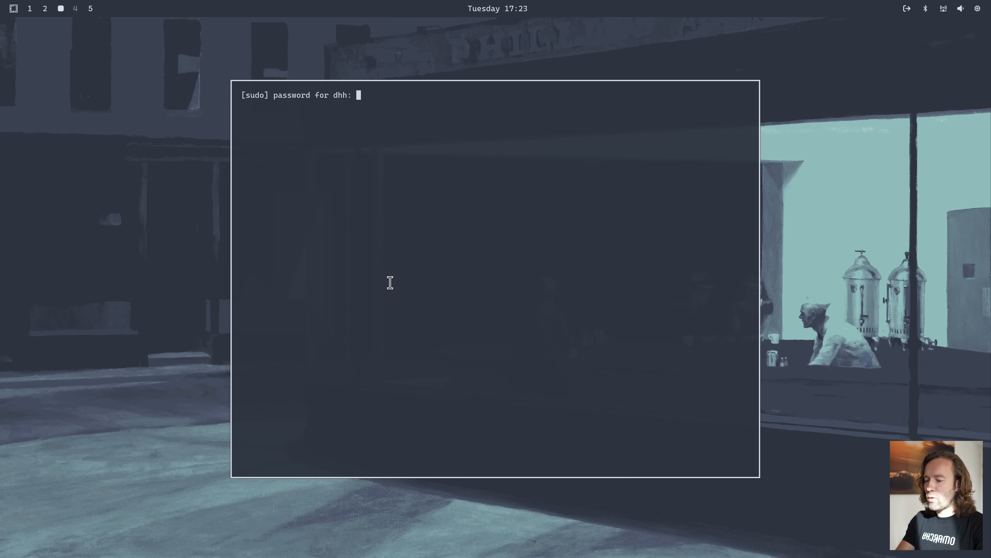
key("Return")
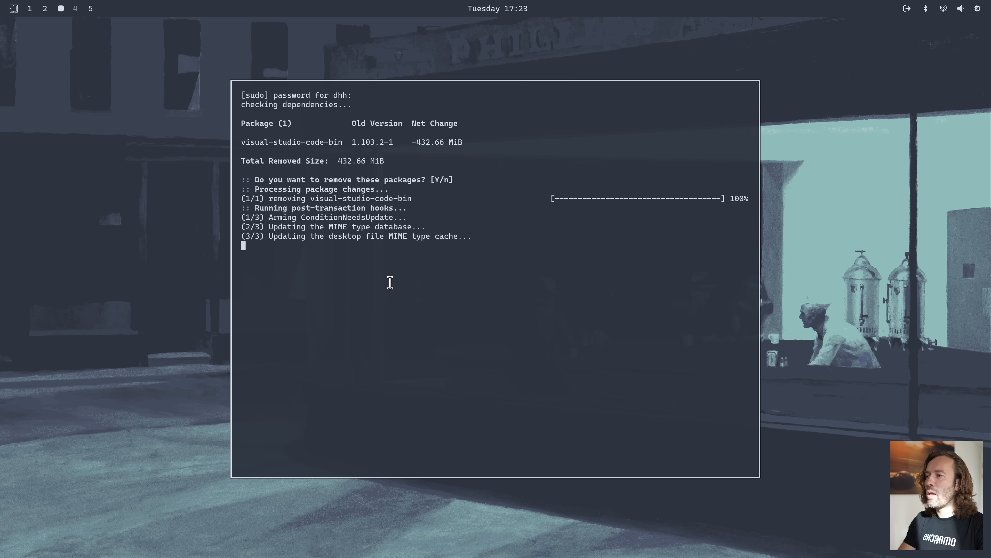
key("Return")
Search the app launcher for "visu" to check for Visual Studio Code, and close the launcher
key("super+space")
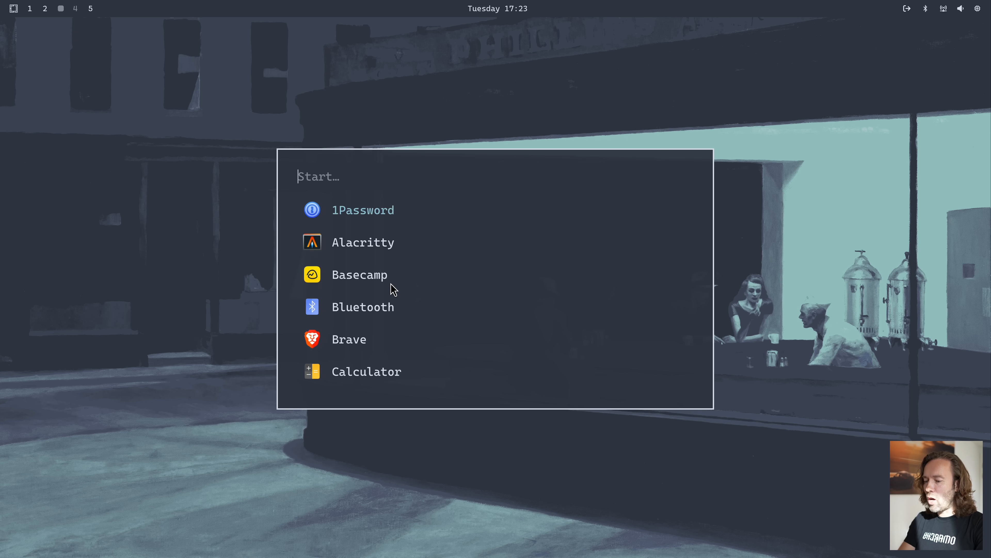
type("visu")
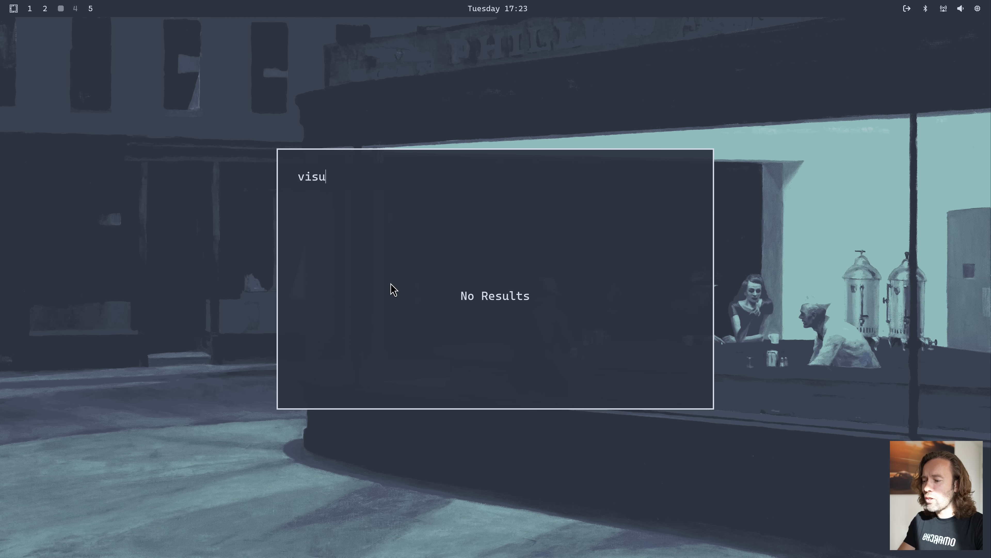
key("Escape")
Install VSCode from the Editor options in the Install section of the Omarchy menu, entering the sudo password
key("super+alt+space")
type("in")
key("Return")
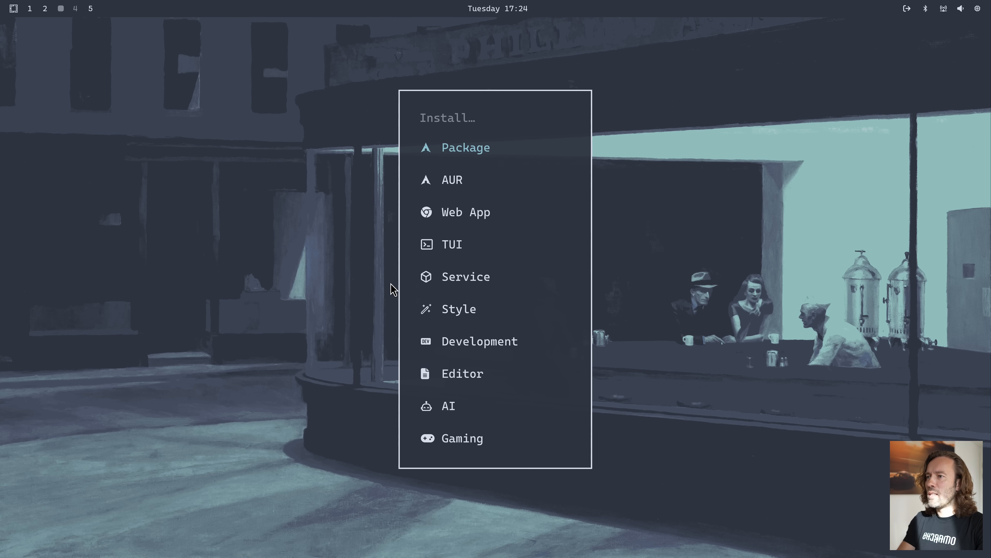
type("ed")
key("Return")
key("Return")
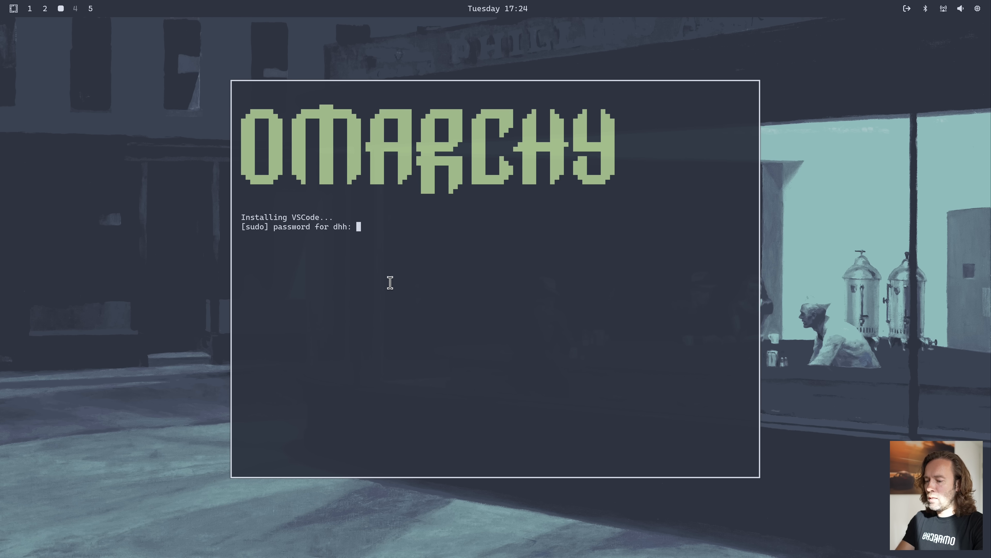
key("Return")
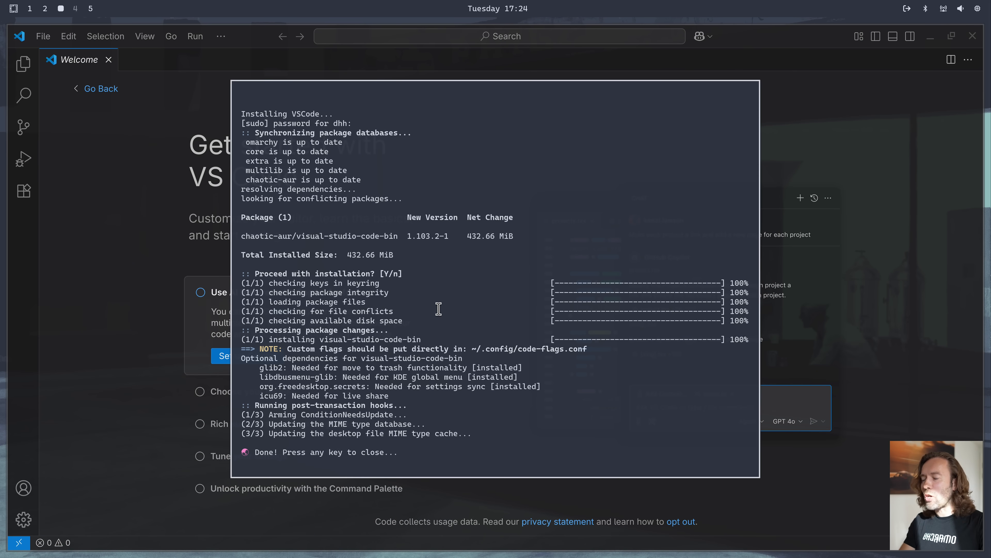
Close the finished installer and VS Code, and remove the visual-studio-code-bin package through the Omarchy menu, entering the sudo password
key("Return")
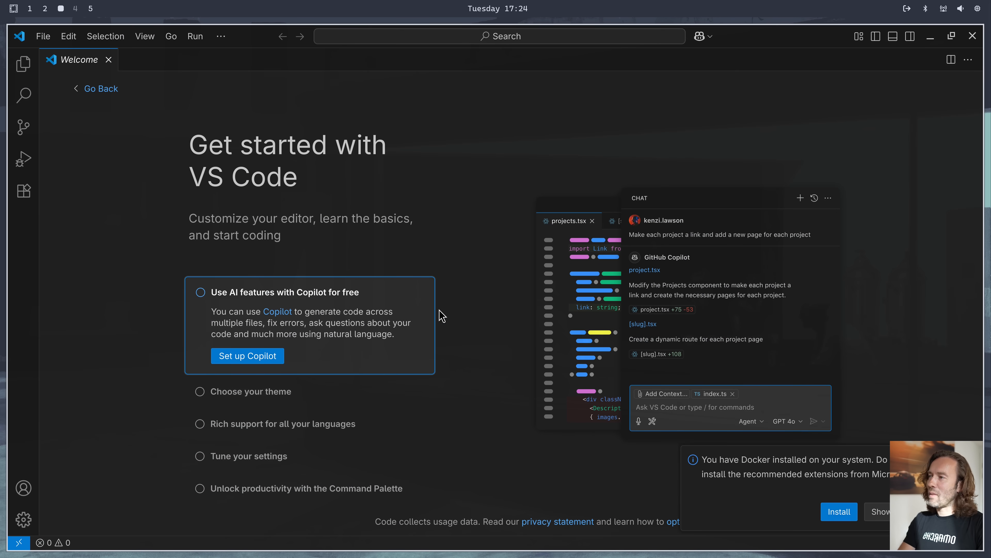
key("super+w")
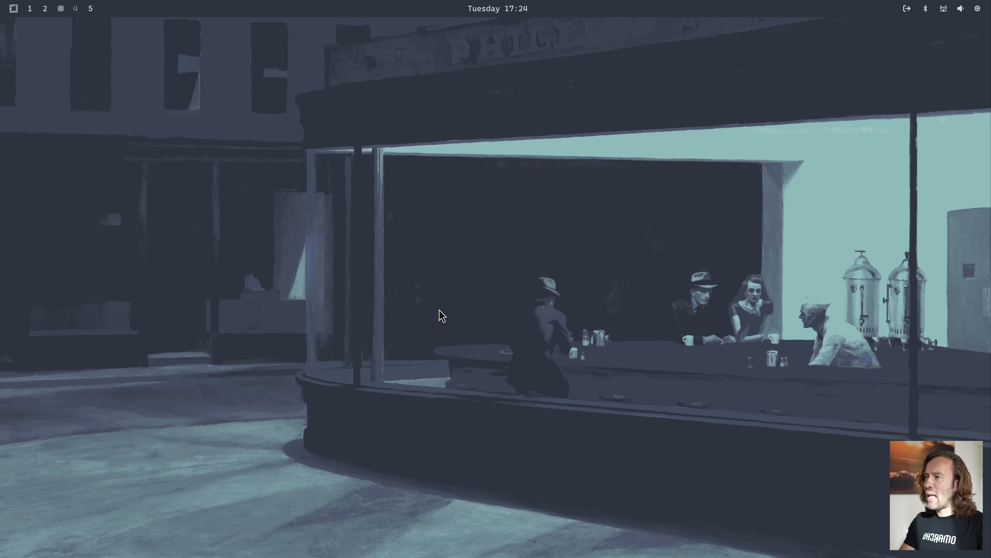
key("super+alt+space")
type("remo")
key("Return")
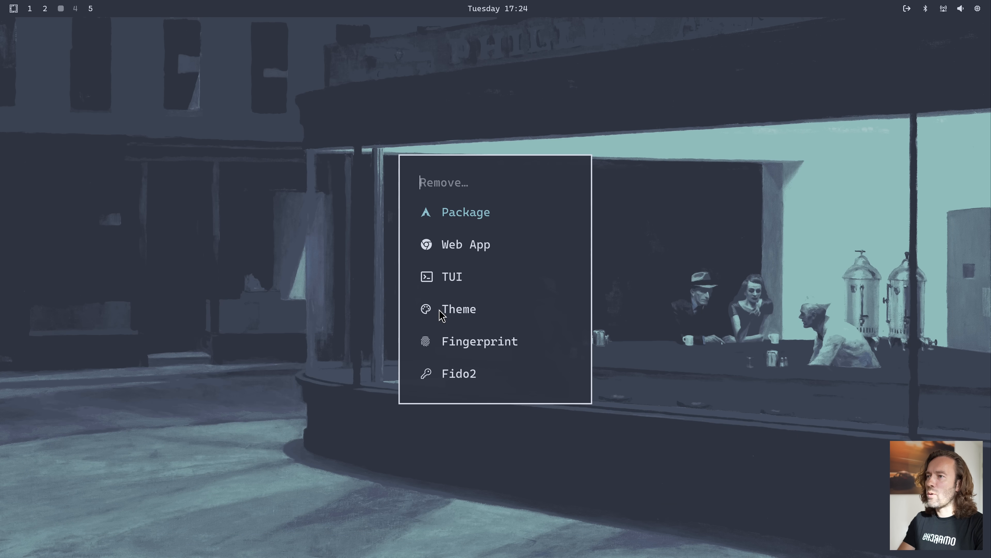
key("Return")
type("vis")
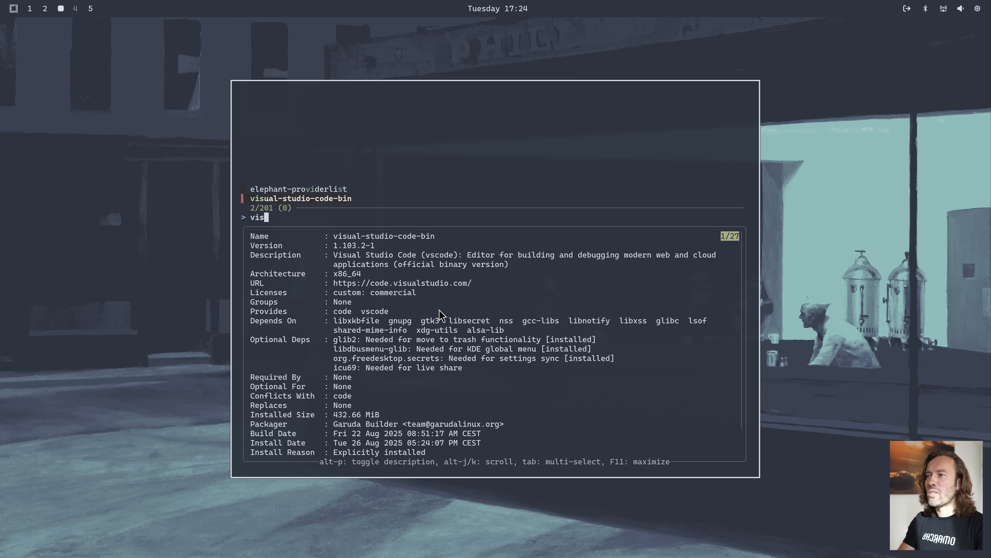
key("Return")
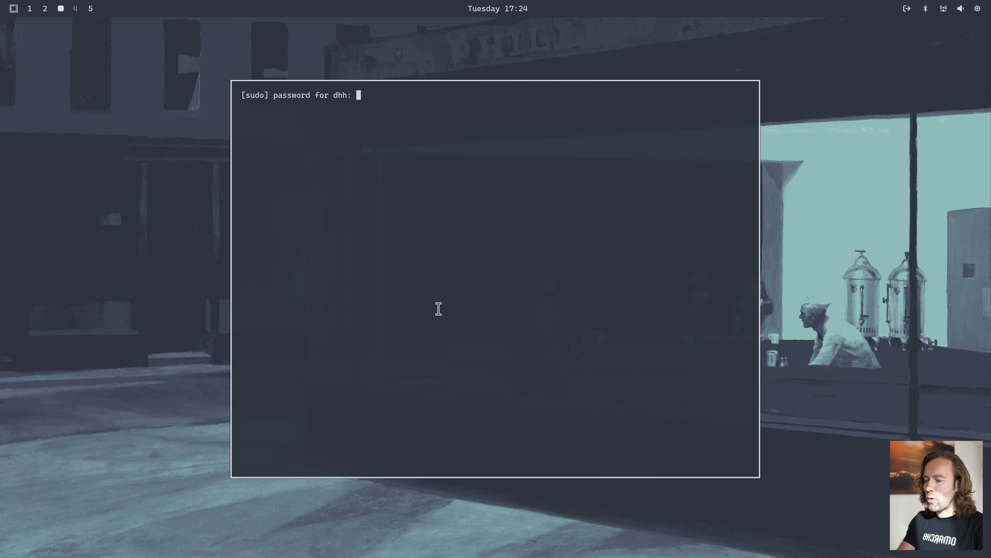
key("Return")
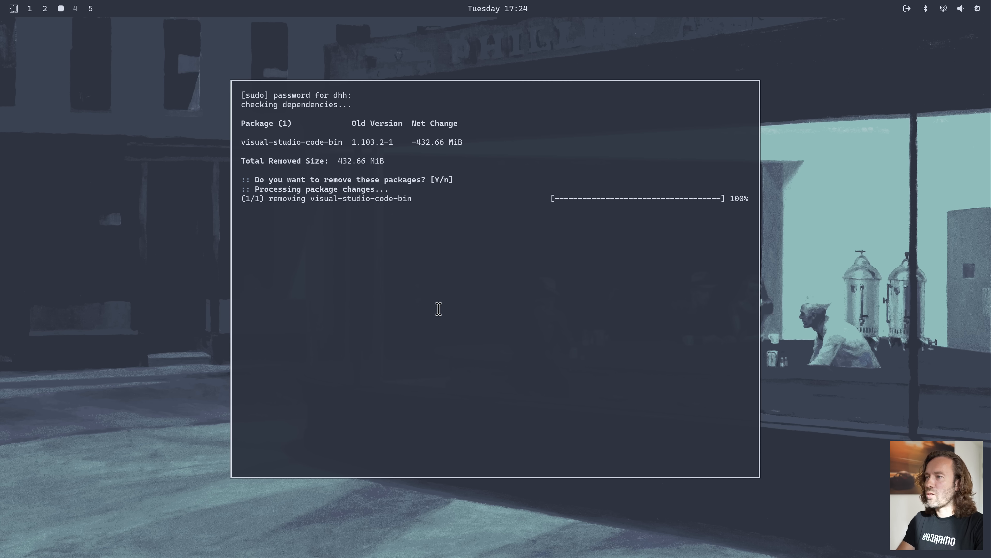
key("Return")
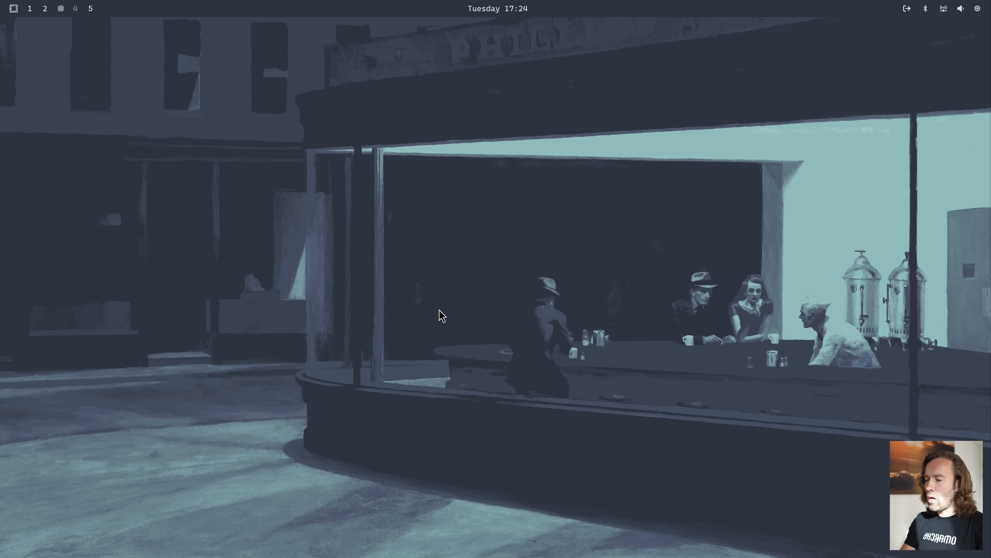
Install Zed from the Editor options in the Install section of the Omarchy menu, entering the sudo password, and close the finished installer
key("super+alt+space")
type("in")
key("Return")
type("ed")
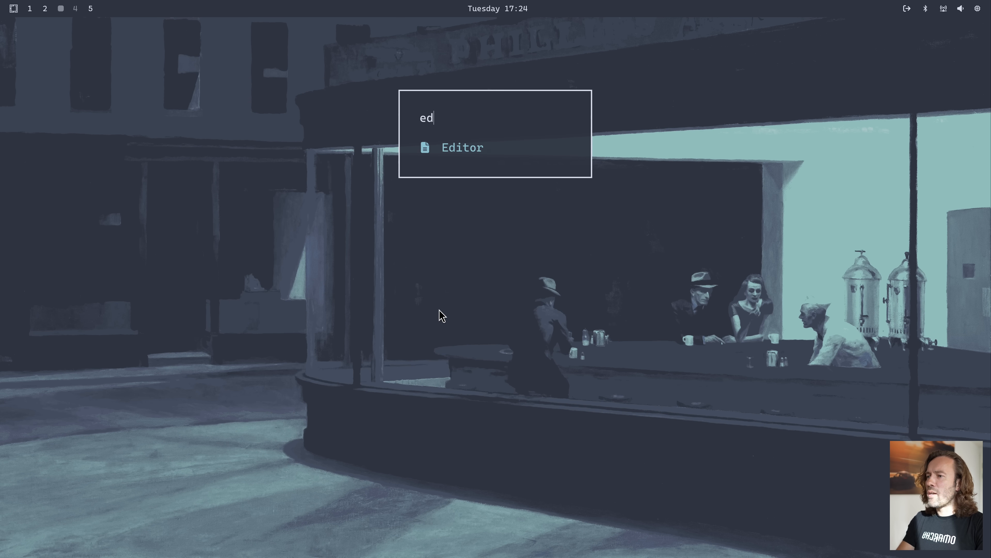
key("Return")
key("Down")
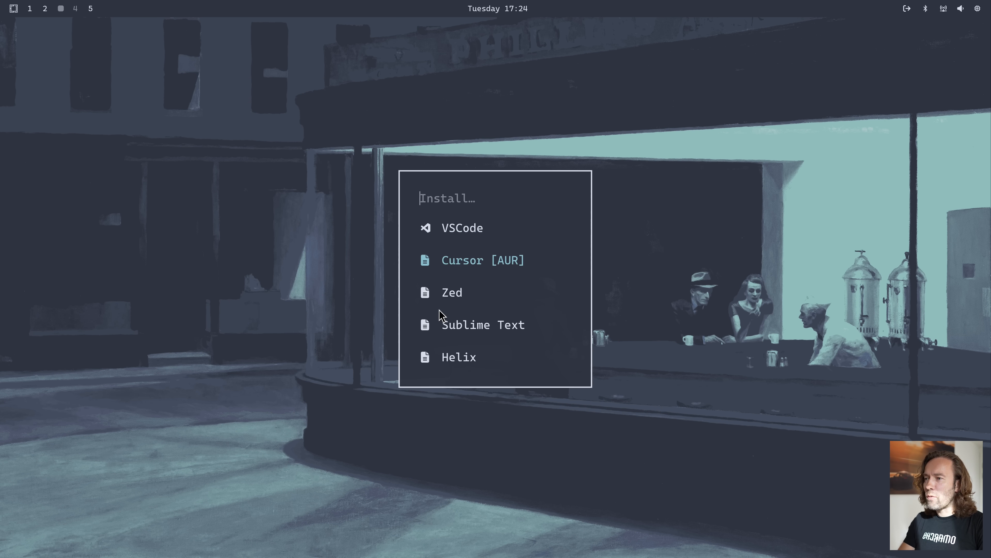
key("Down")
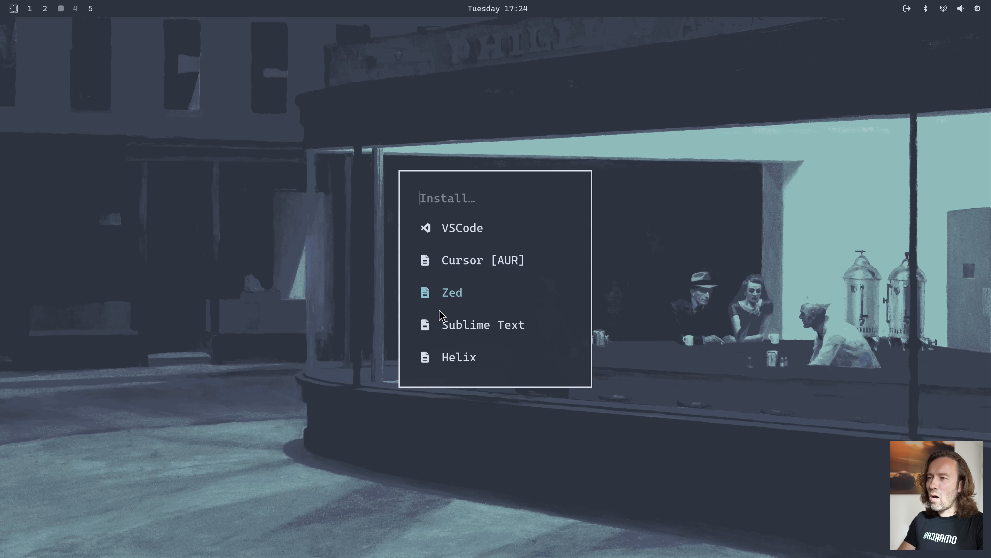
key("Down")
key("Down")
key("Up")
key("Up")
key("Return")
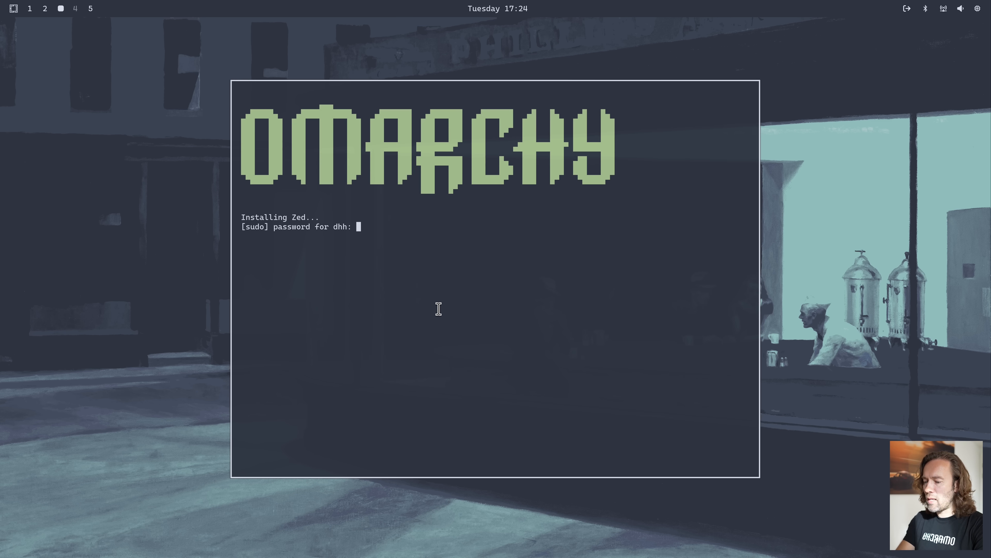
key("Return")
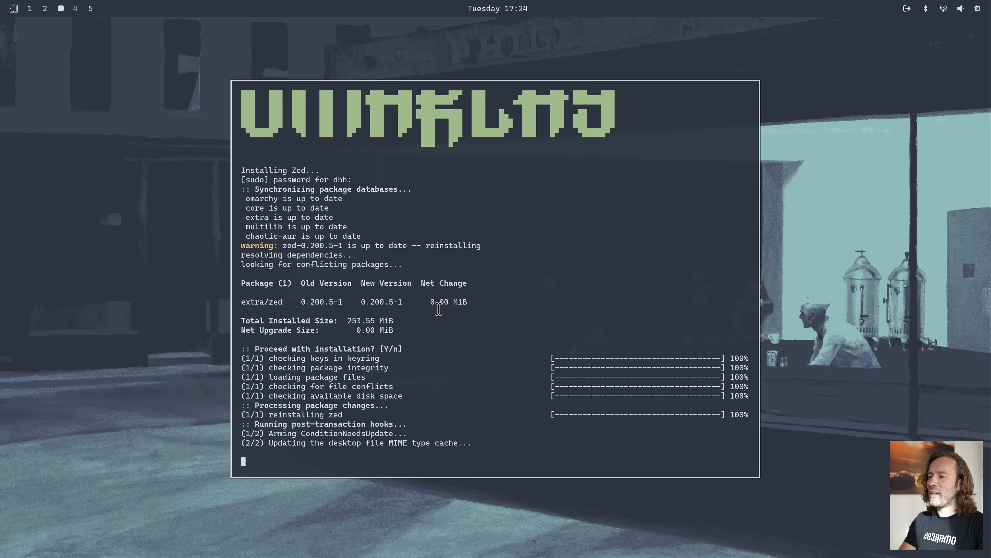
key("Return")
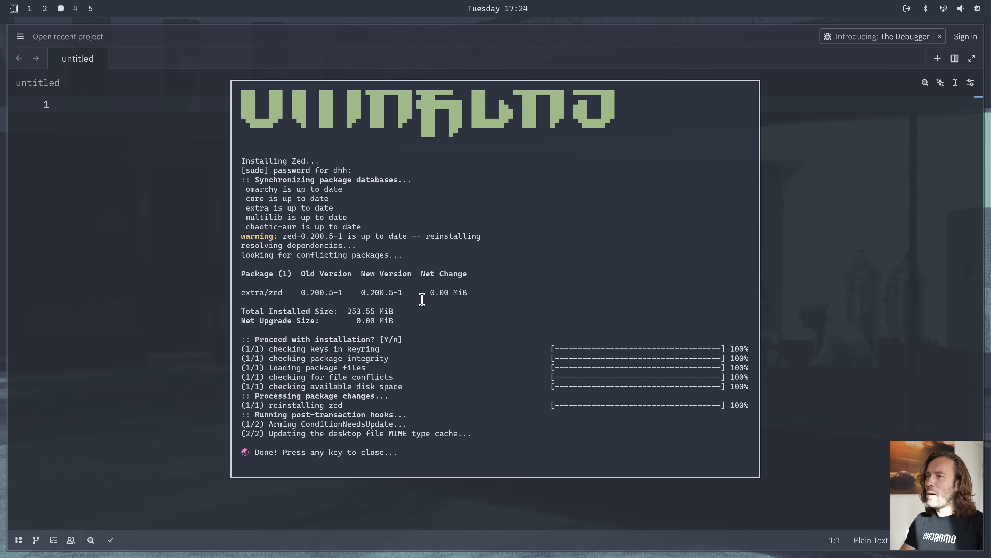
Enter "Let's go!" in Zed's untitled buffer and close it without saving
type("Le")
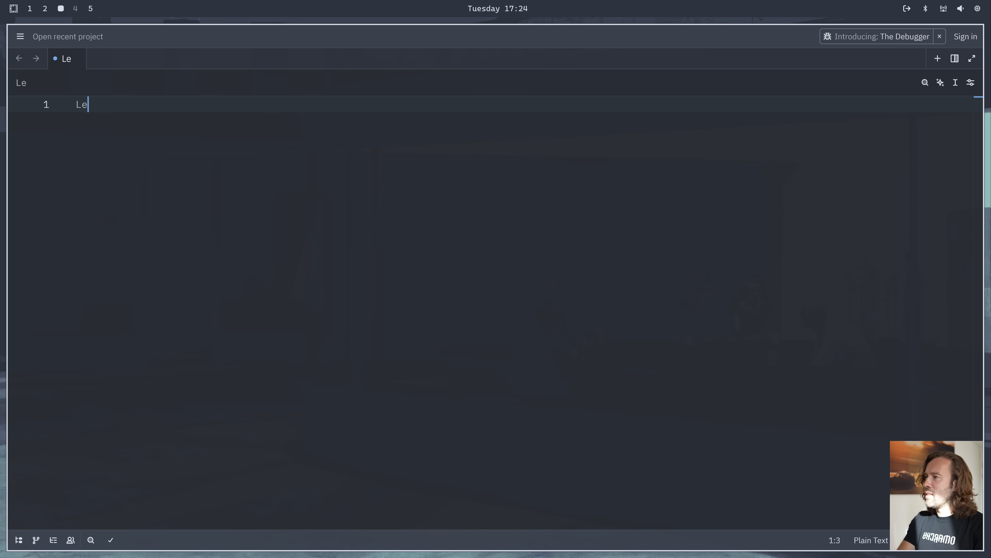
type("t's go!")
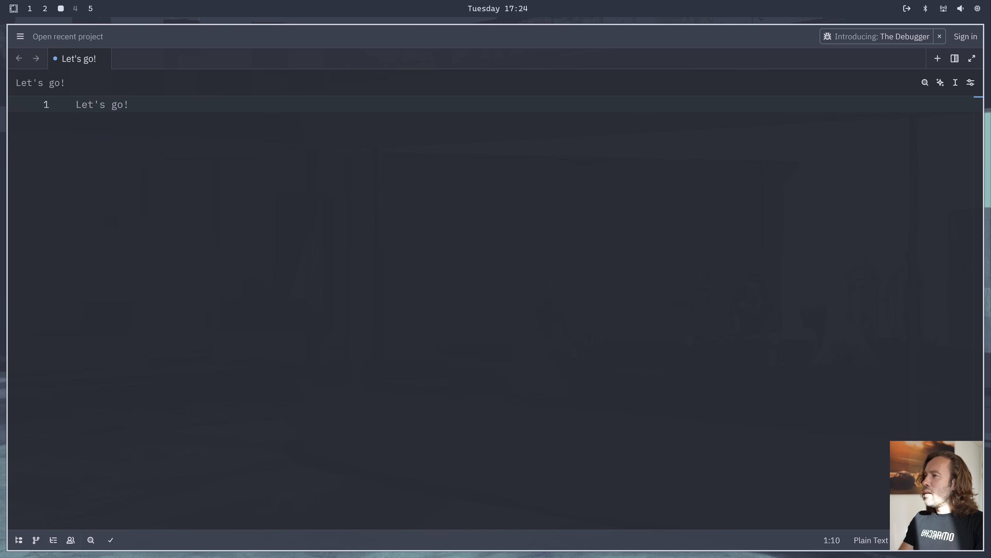
key("ctrl+w")
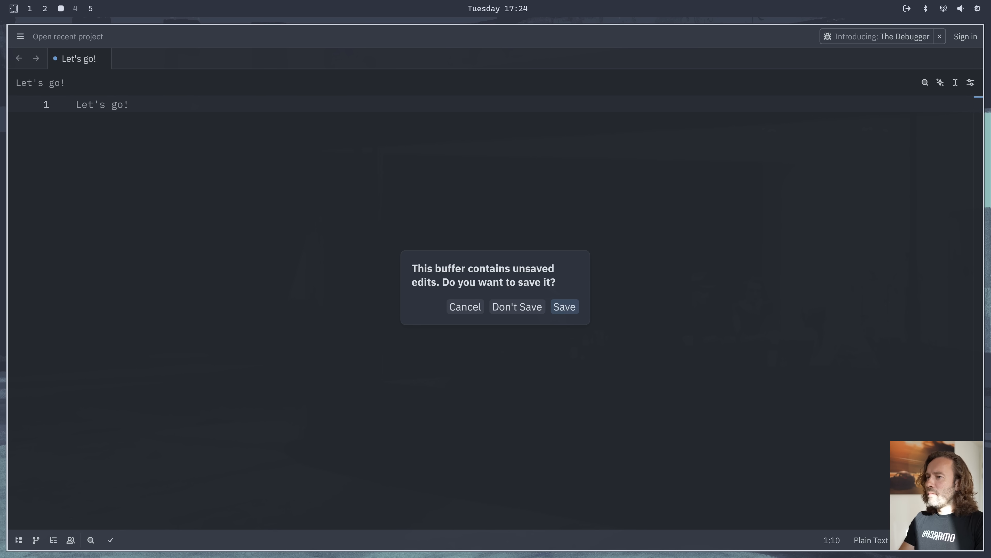
left_click(534, 307)
Remove the zed package through the Omarchy menu's Remove options, entering the sudo password, and close the finished remover
key("super+alt+space")
type("rem")
key("Return")
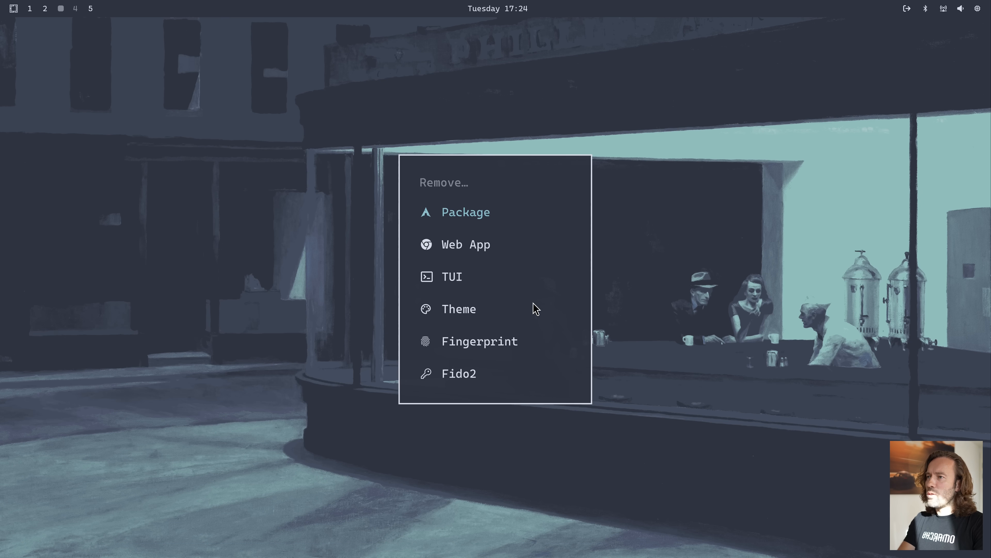
key("Return")
type("zed")
key("Return")
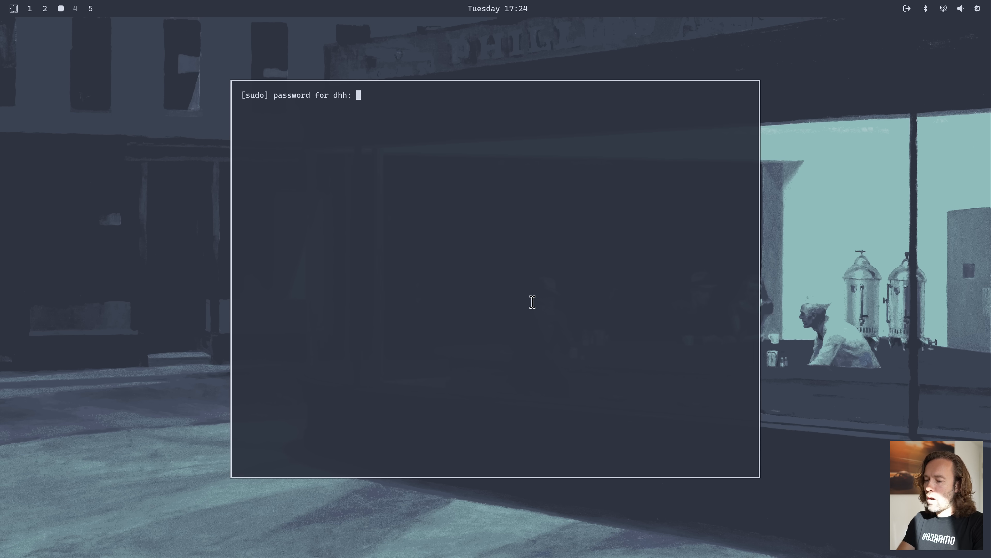
key("Return")
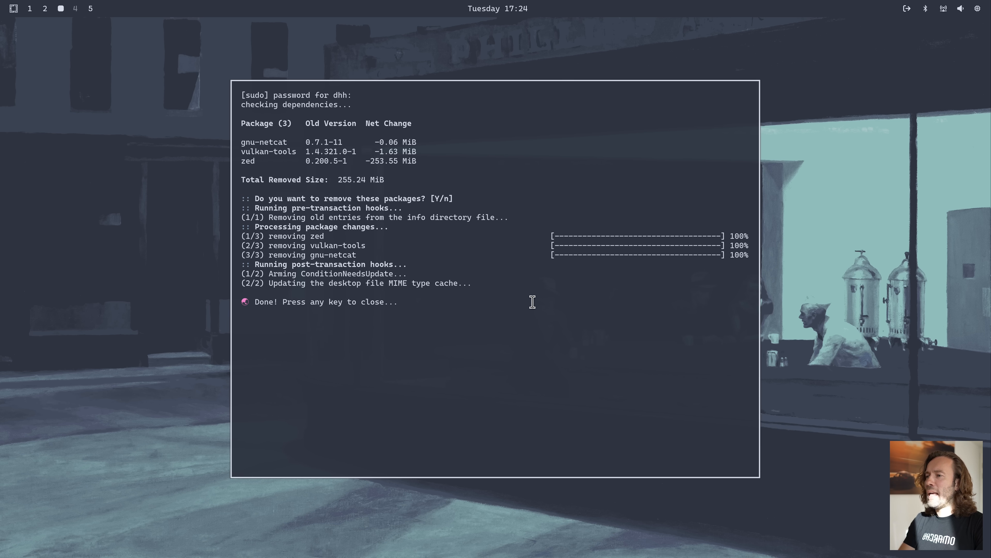
key("Return")
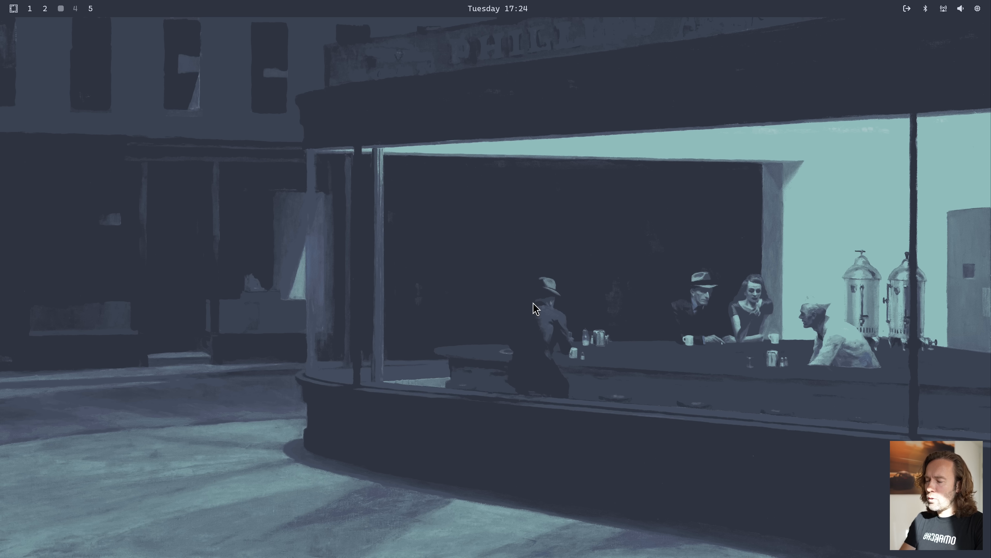
Install LM Studio [AUR] from the AI options in the Omarchy menu's Install section, entering the sudo password, and close the finished installer
key("super+alt+space")
type("inst")
key("Return")
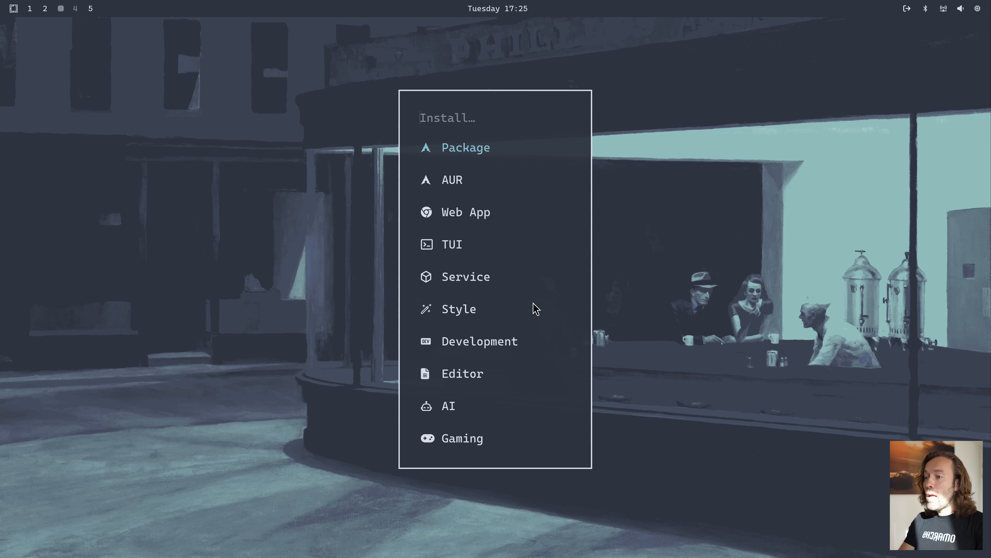
type("ai")
key("Return")
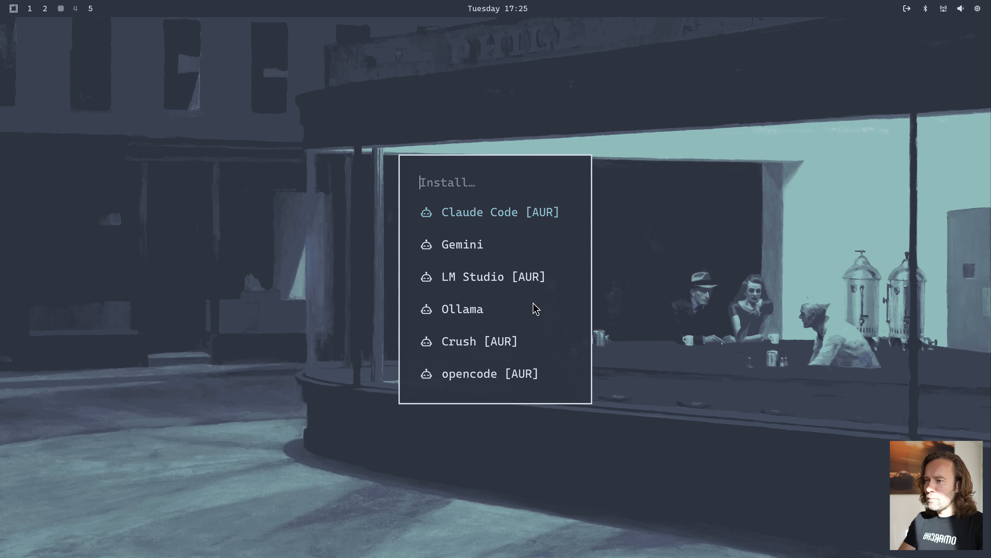
key("Down")
key("Down")
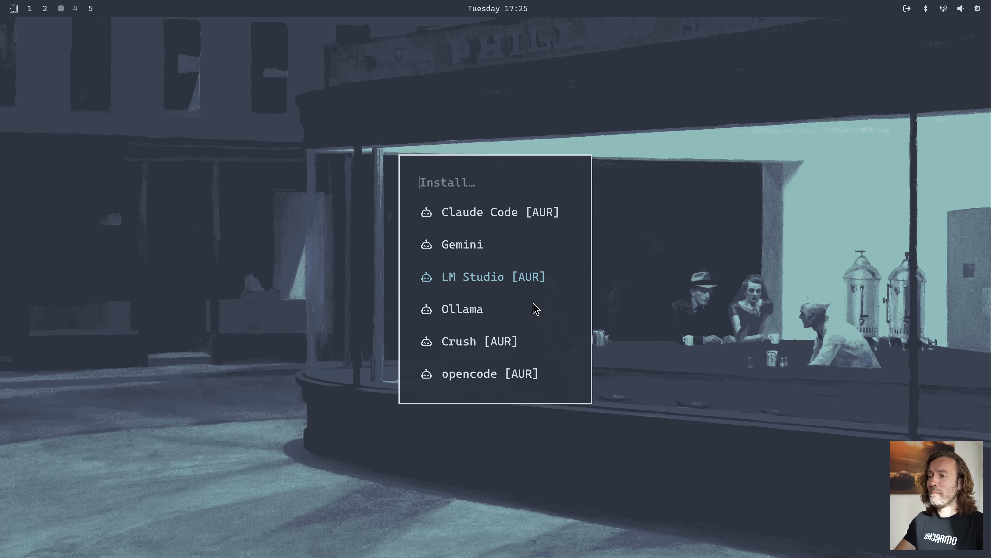
key("Return")
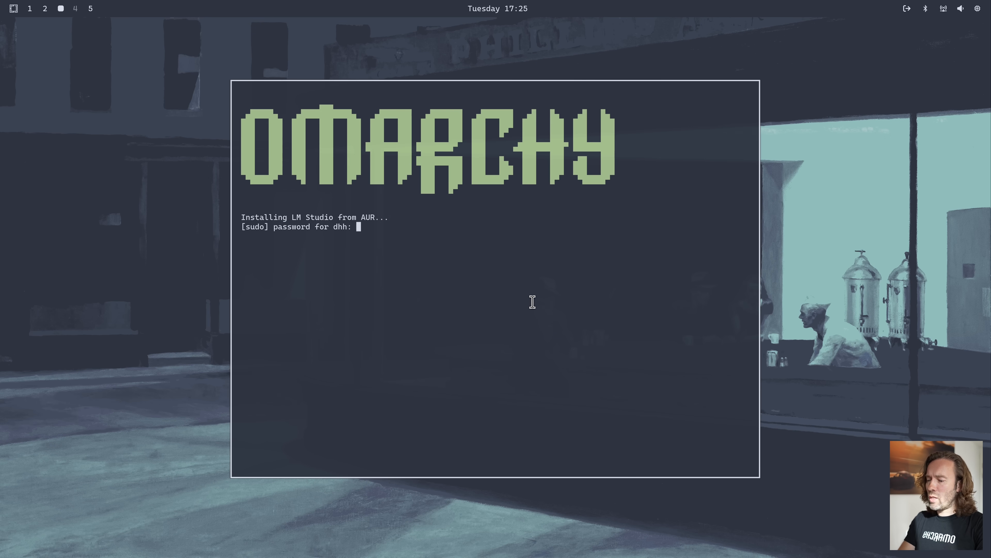
key("Return")
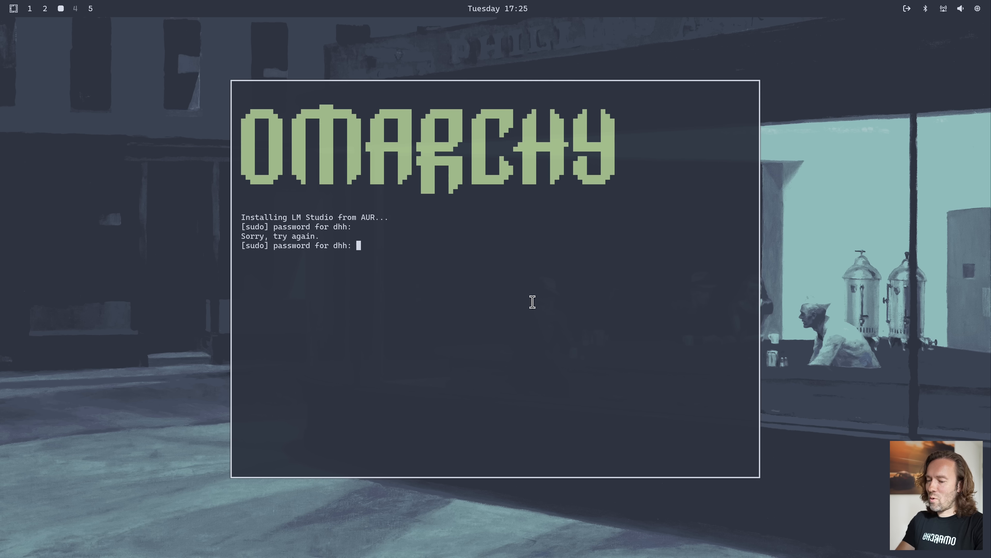
key("Return")
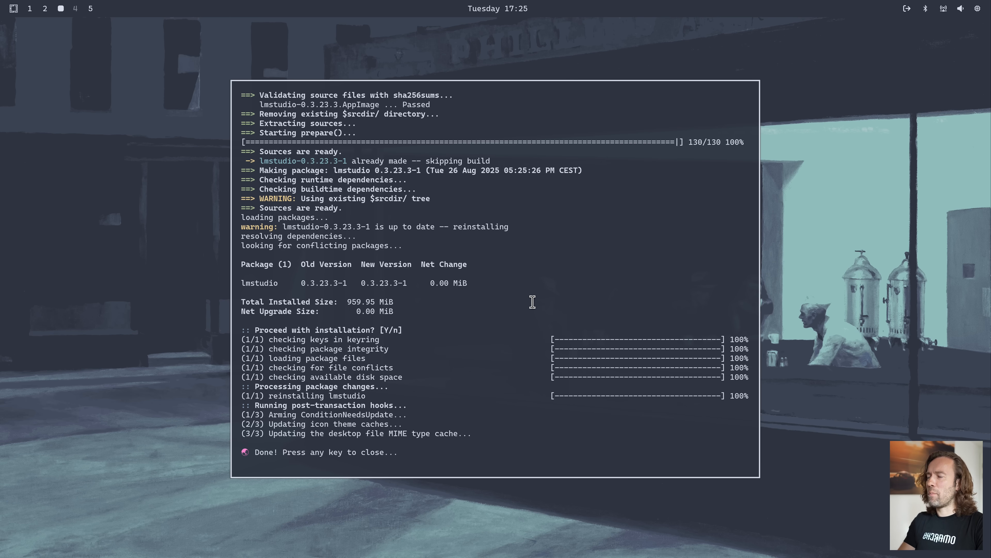
key("Return")
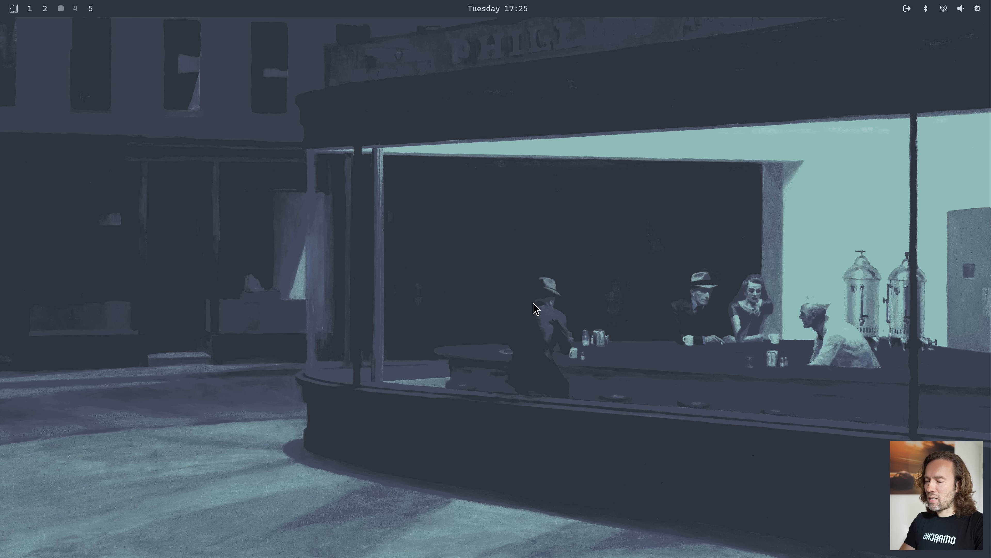
Launch LM Studio from the app launcher and dismiss its runtime update notification
key("super+space")
type("lm")
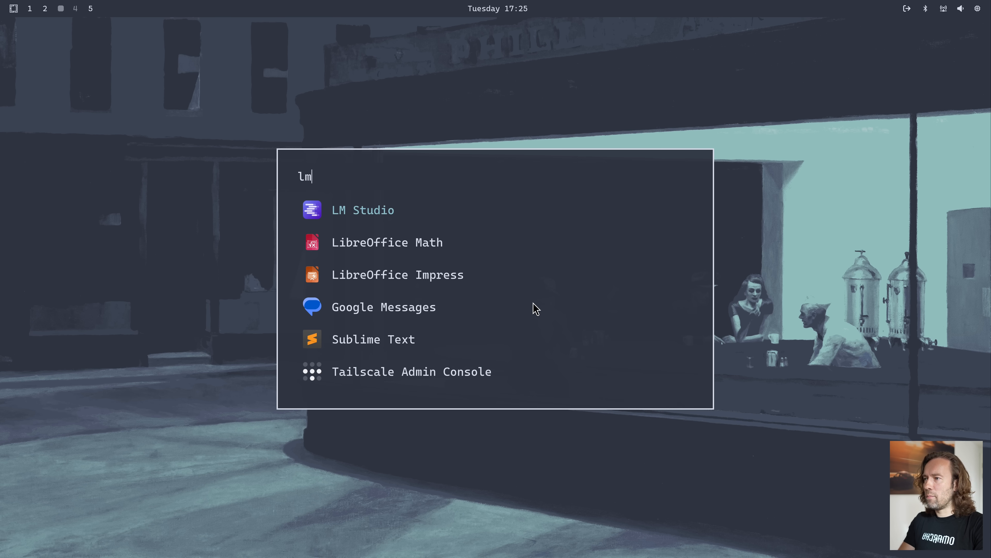
key("Return")
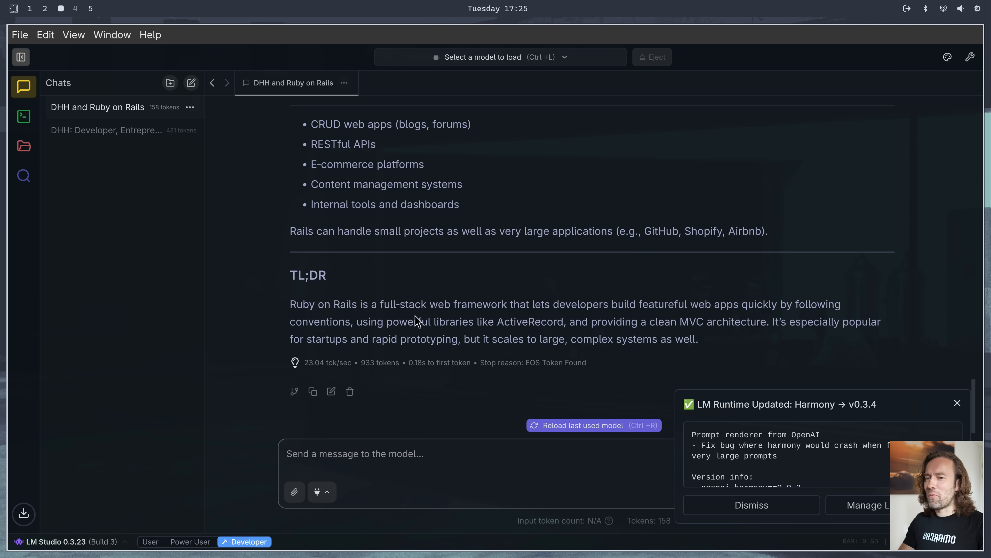
left_click(956, 403)
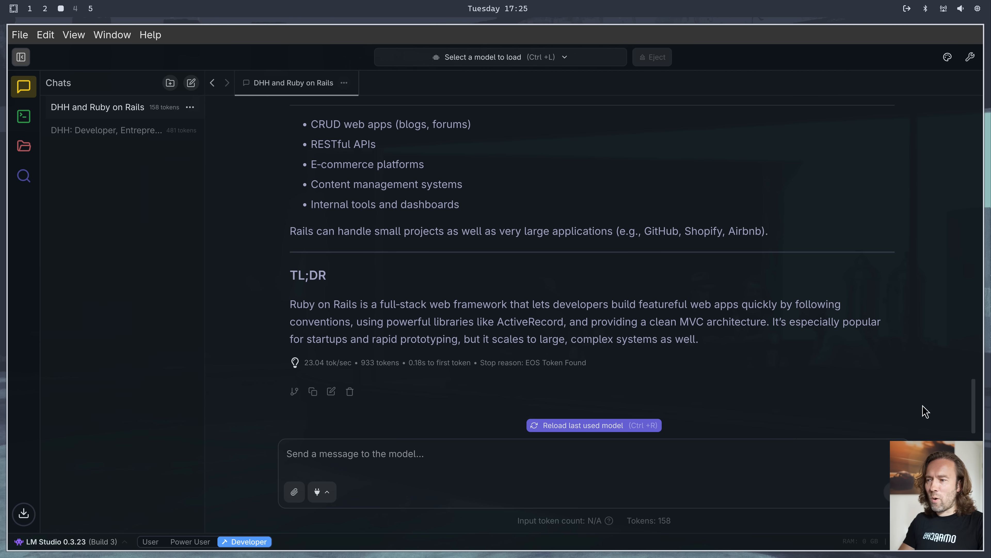
Reload the last used model in LM Studio and send it the message "What is Omarchy?" in the open chat
type("Wh")
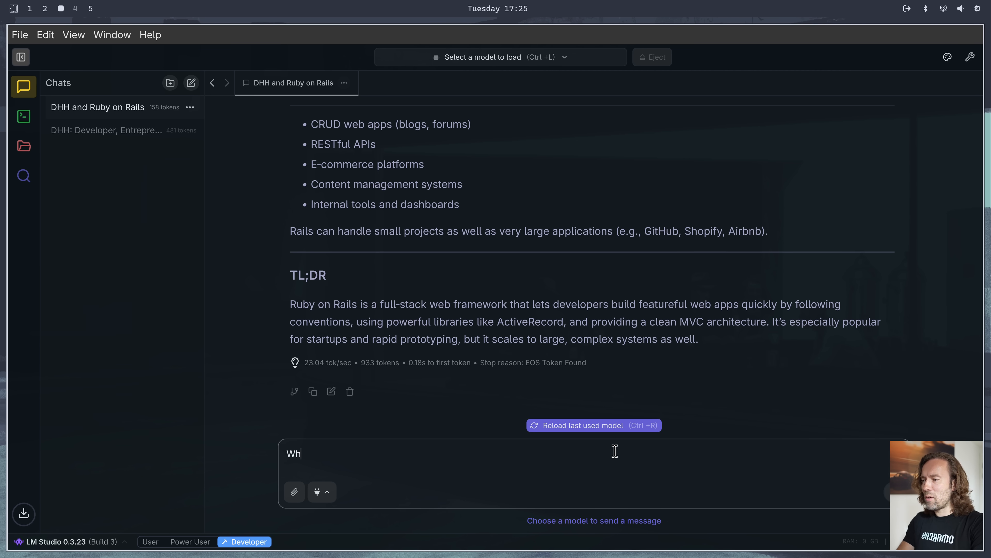
type("at is Omarchy?")
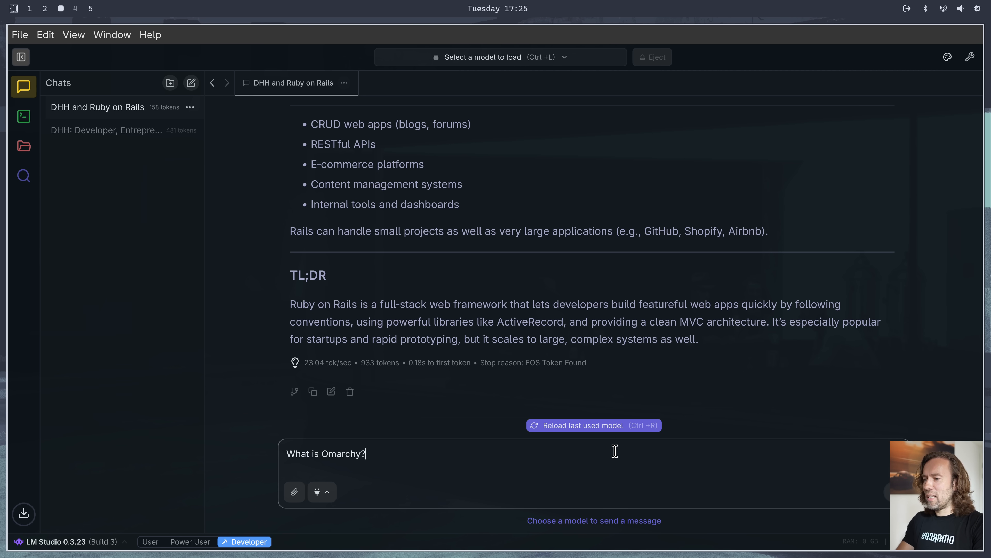
key("Return")
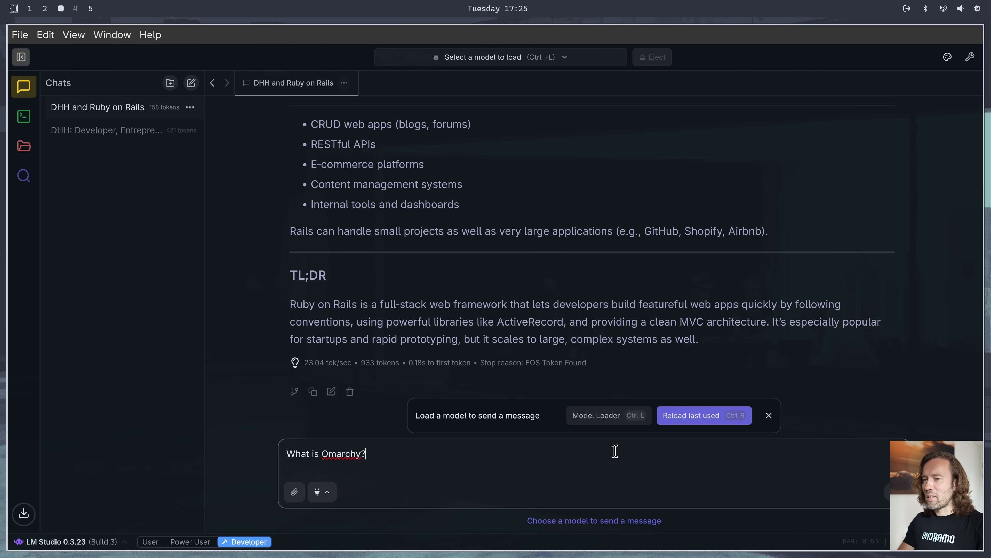
left_click(704, 419)
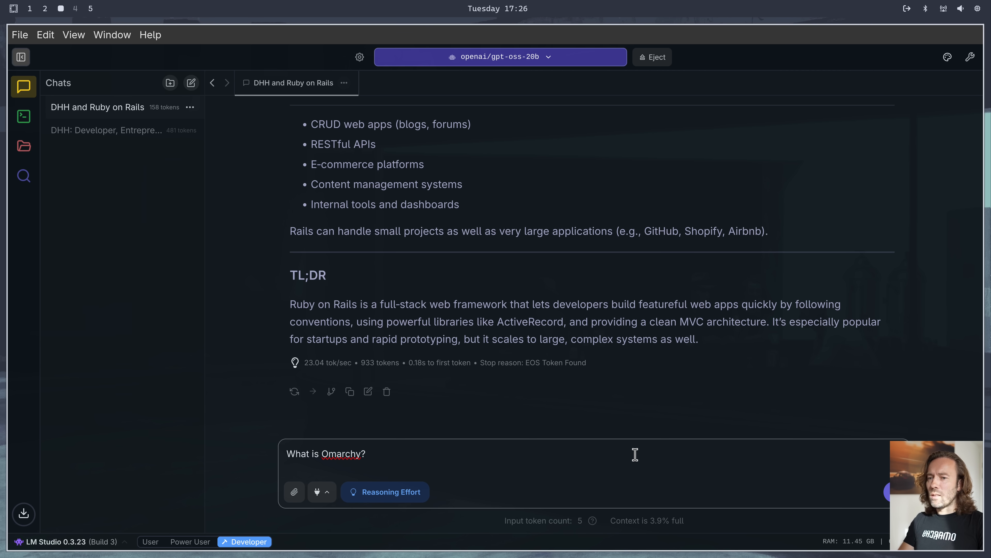
left_click(887, 491)
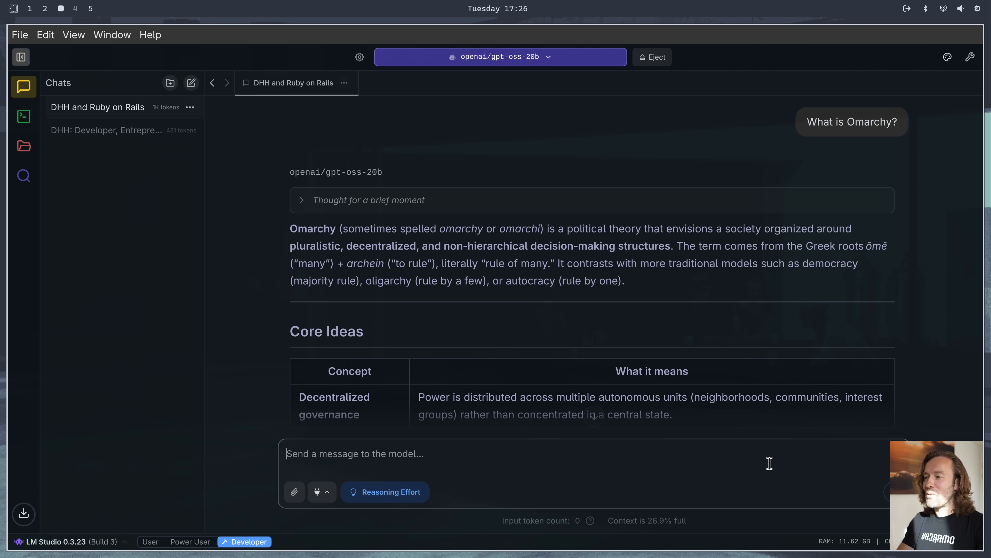
Read through the local model's answer about Omarchy in the LM Studio chat, including its Core Ideas table
scroll(541, 279, "down", 3)
scroll(542, 280, "down", 2)
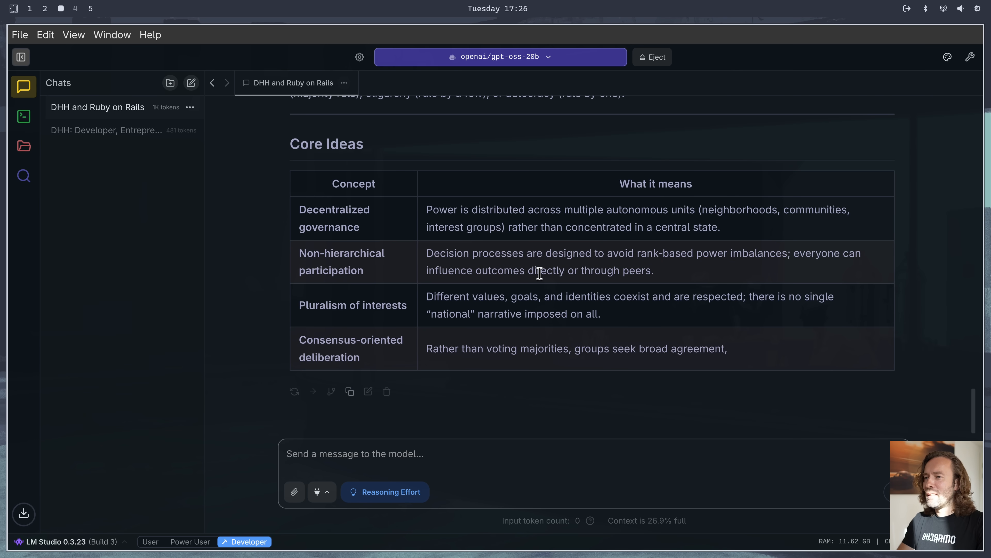
scroll(542, 281, "up", 8)
scroll(539, 282, "down", 2)
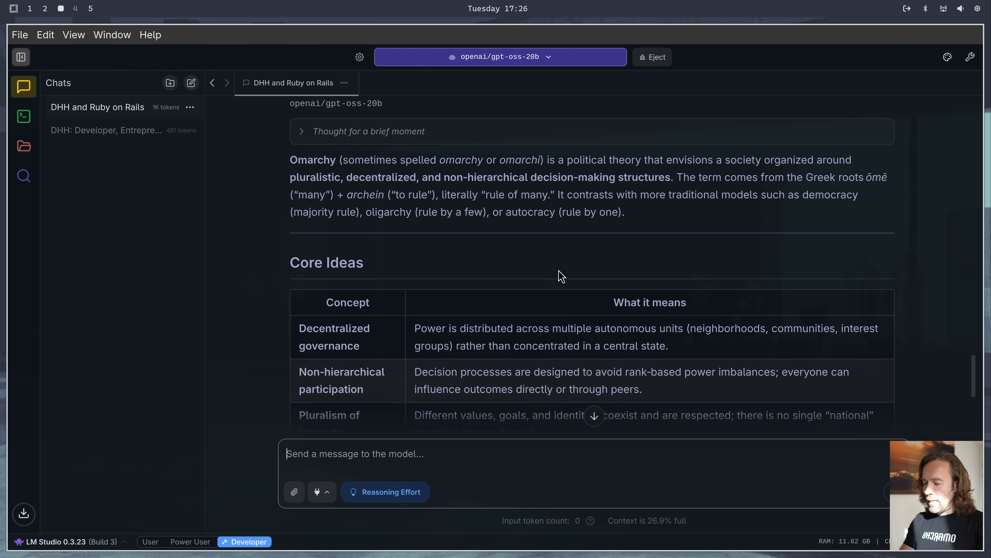
Open ChatGPT beside LM Studio, send it the message "What is Omarchy?", and close both windows
key("super+a")
type("W")
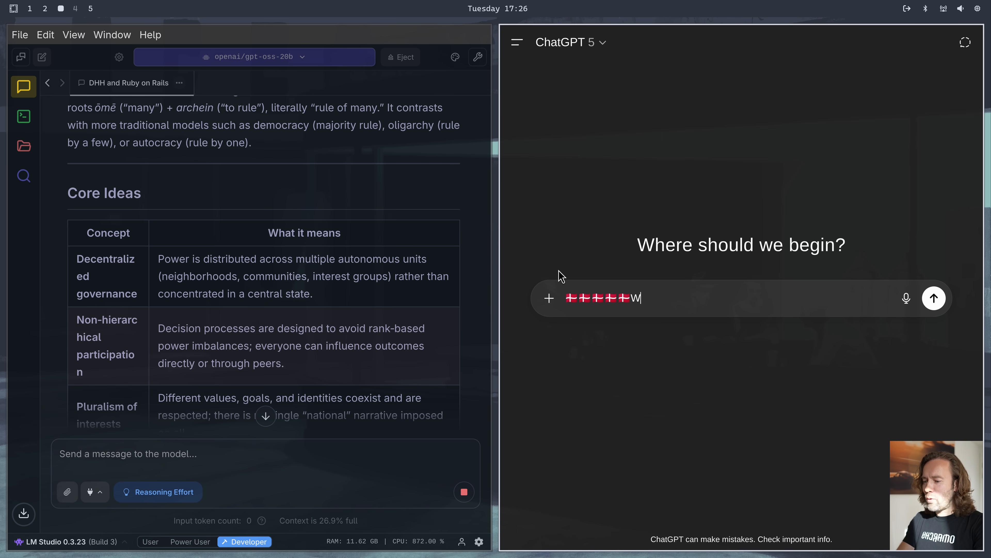
key("BackSpace")
key("BackSpace")
key("BackSpace")
key("BackSpace")
key("BackSpace")
key("BackSpace")
type("What")
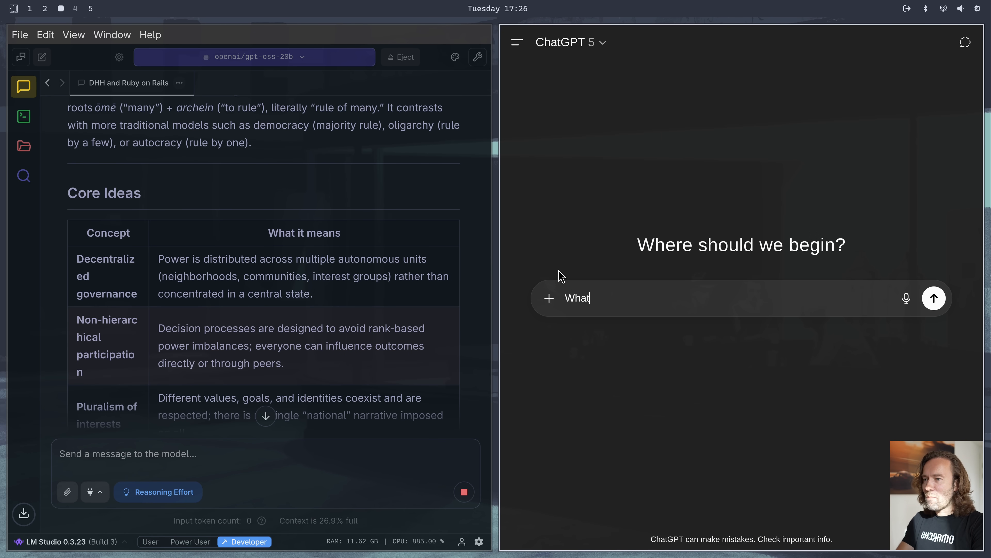
type(" is Omarchy?")
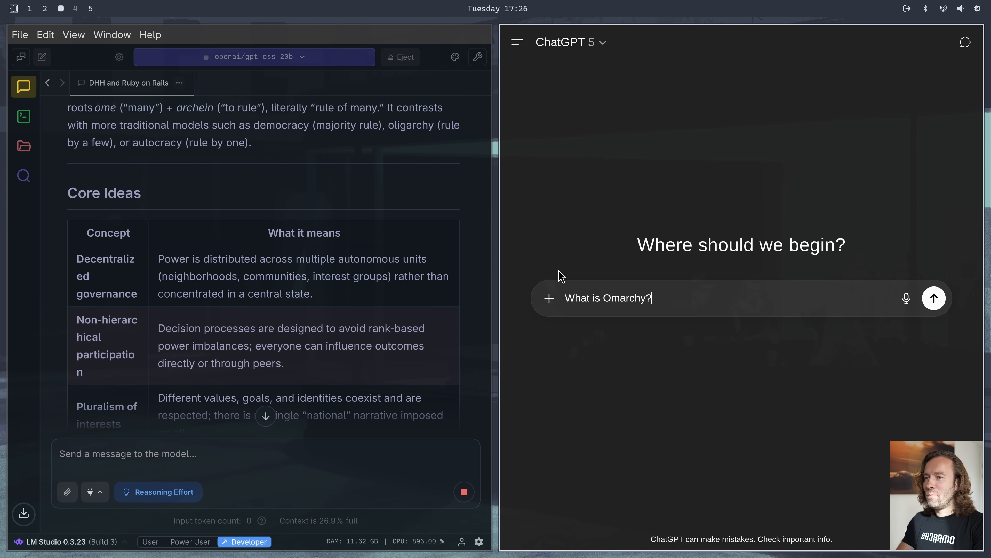
key("Return")
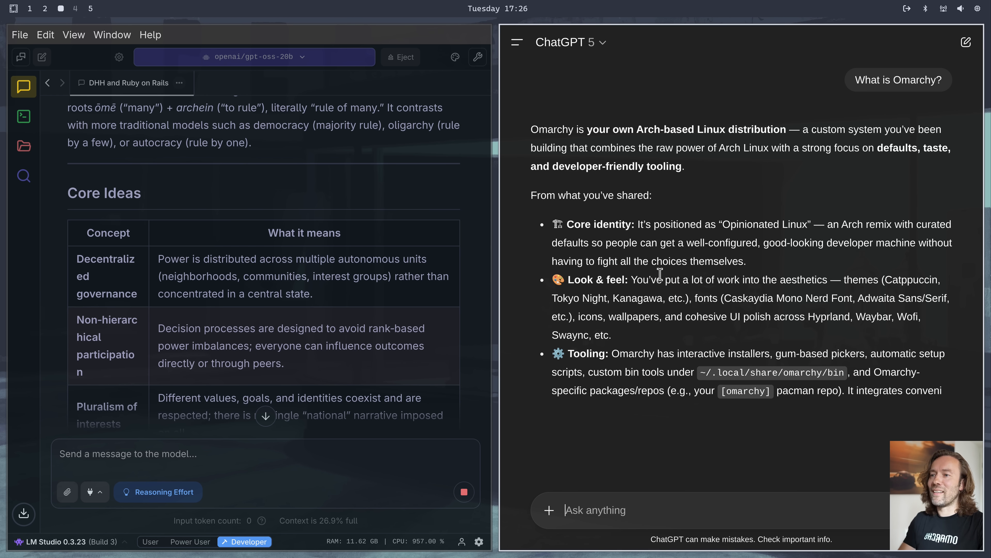
key("super+w")
key("super+w")
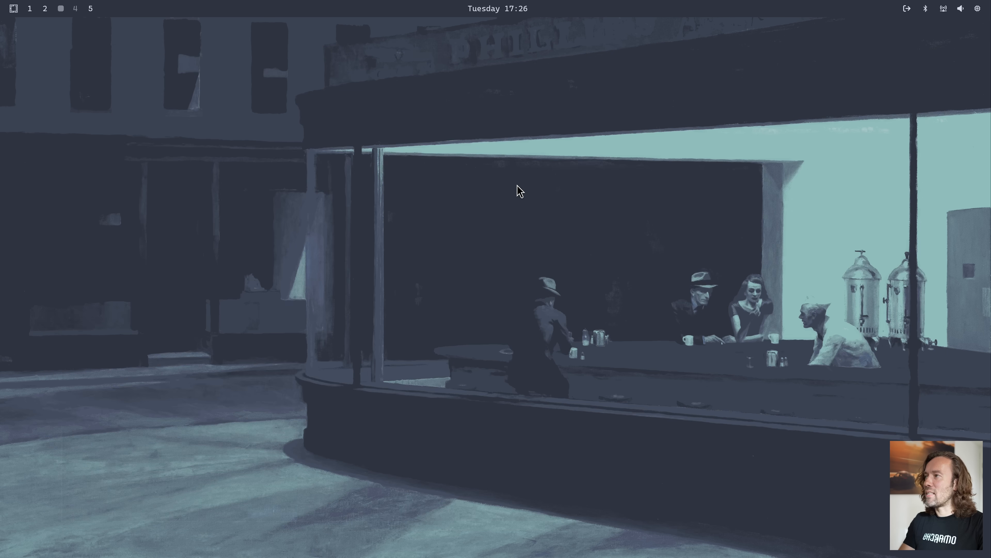
Install Gemini from the AI options in the Omarchy menu's Install section, entering the sudo password, and close the finished installer
key("super+space")
type("in")
key("Return")
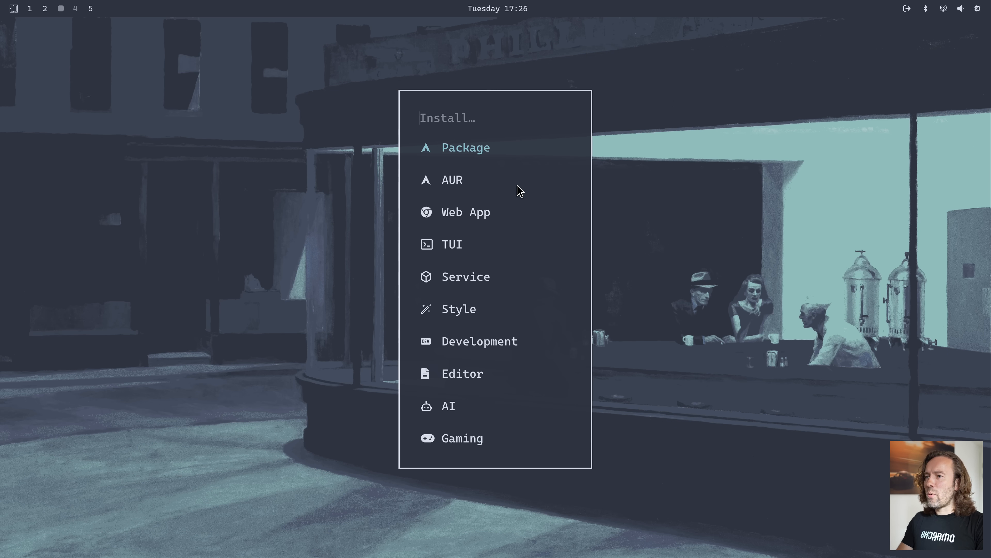
type("ai")
key("Return")
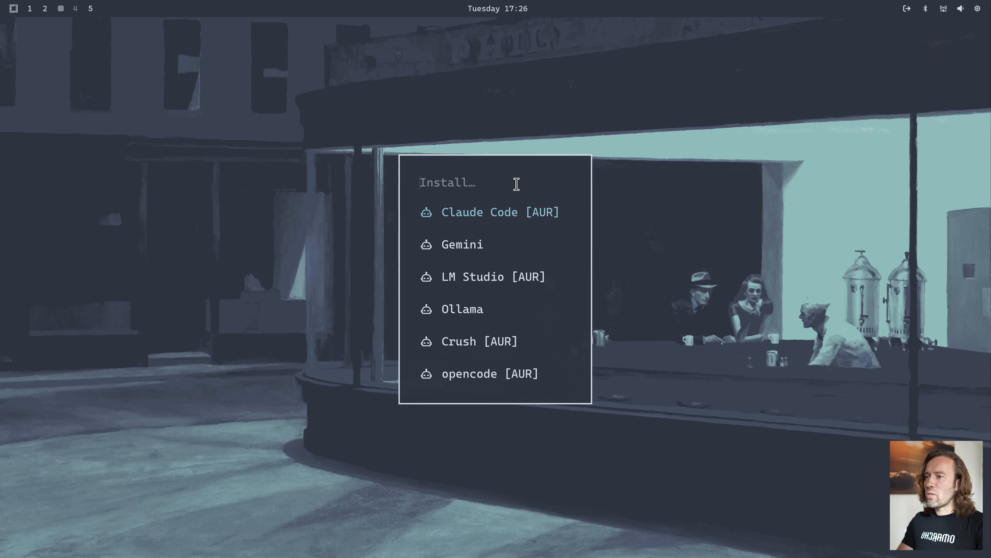
key("Down")
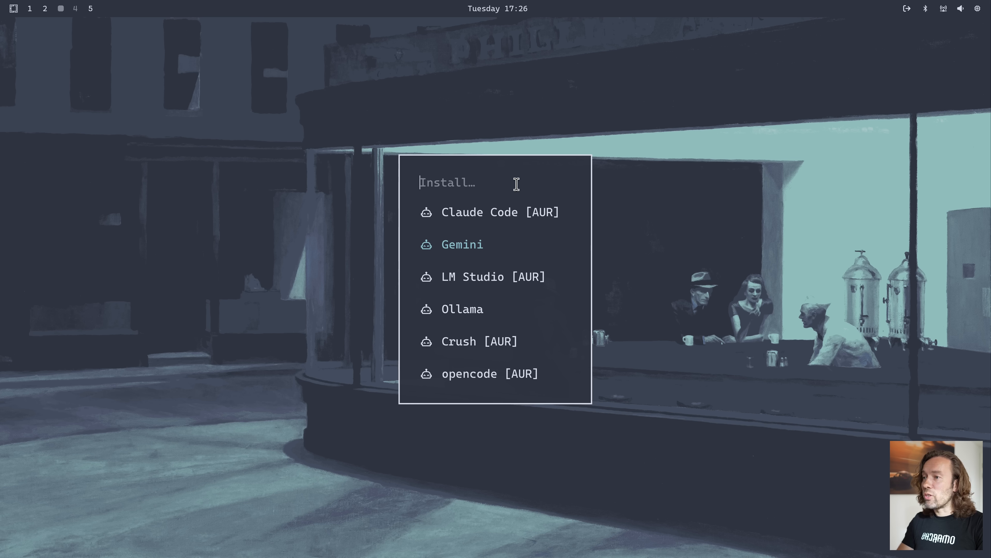
key("Return")
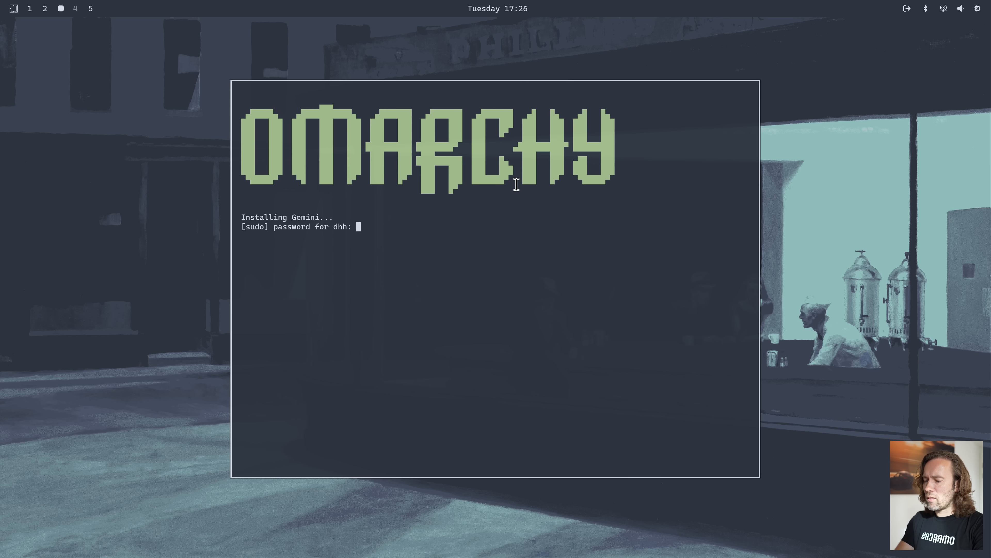
key("Return")
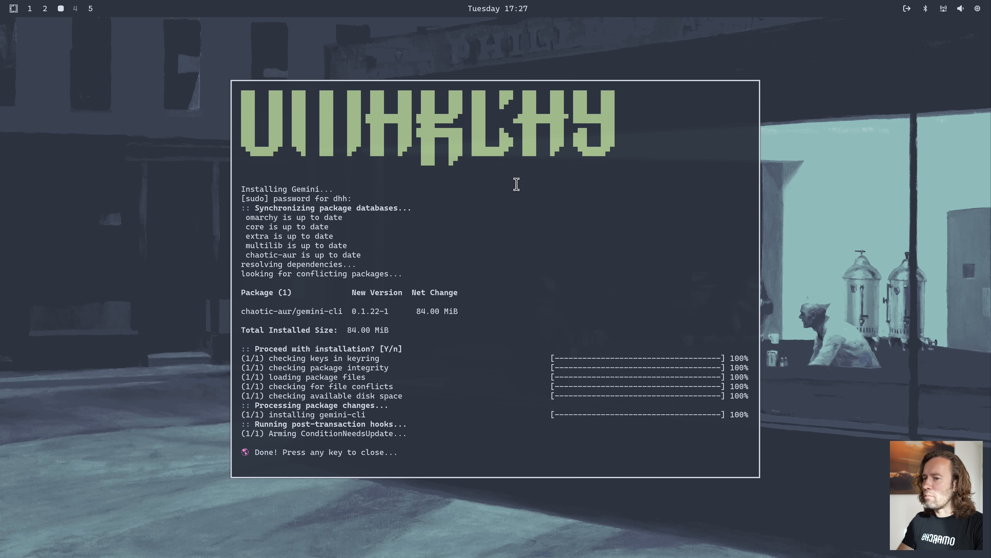
key("Return")
Run the gemini command in a new terminal to start Gemini CLI, and close the terminal window
key("super+Return")
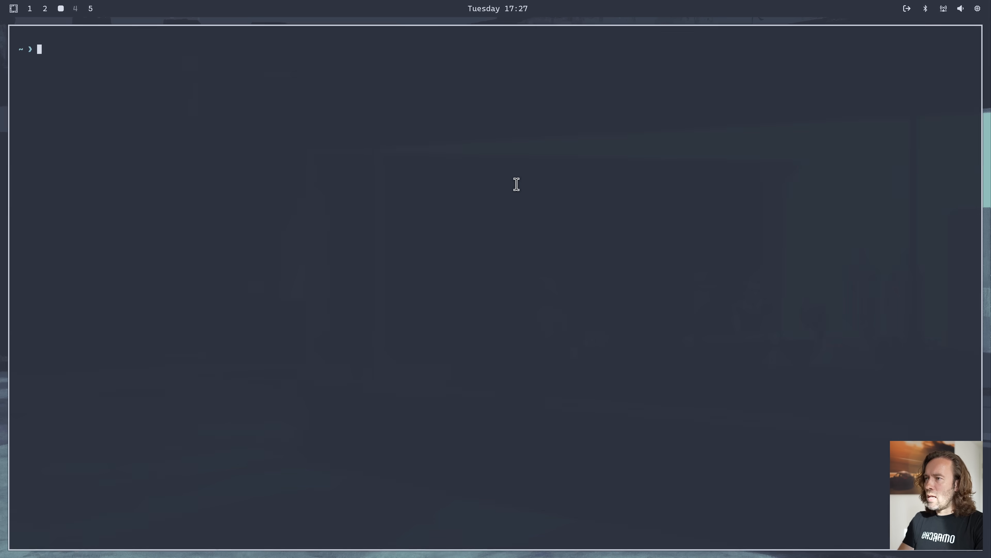
type("gemini")
key("Return")
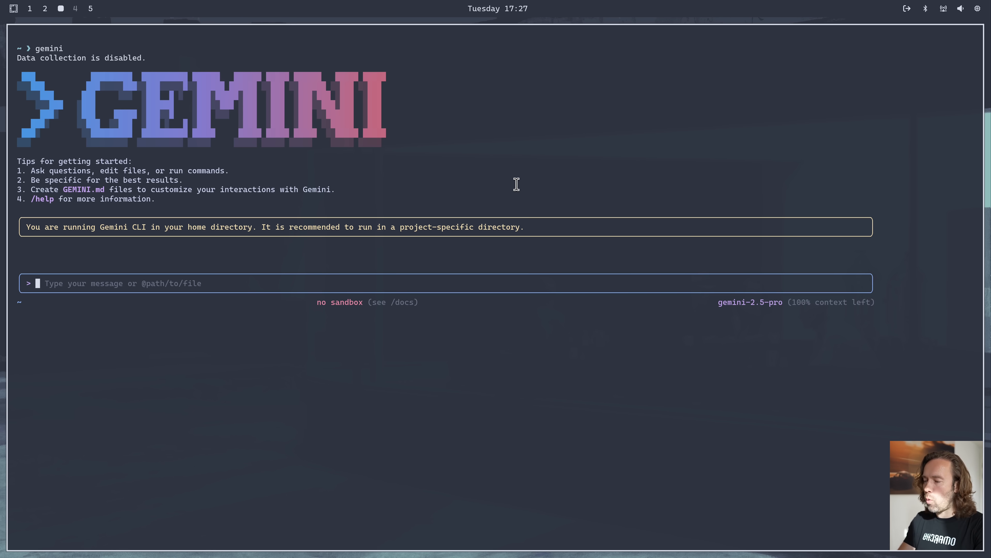
key("super+w")
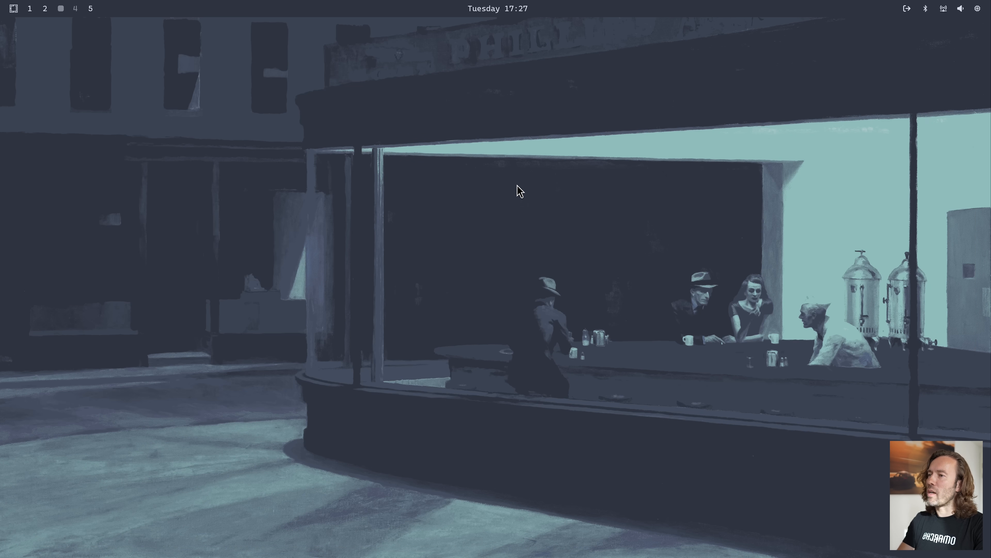
Review the Gaming options in the Omarchy menu's Install section and return to the Install list
key("super+alt+space")
type("install")
key("Return")
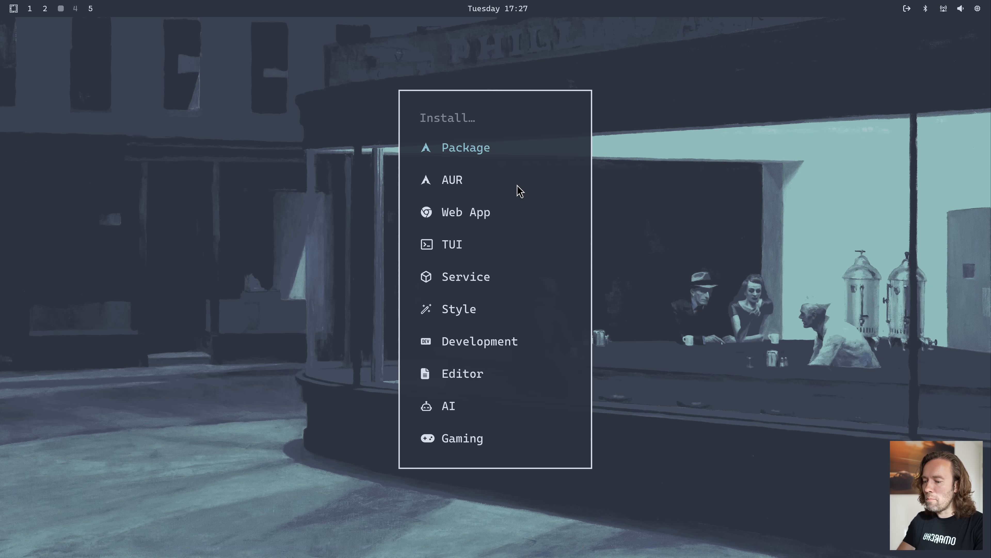
type("gam")
key("Return")
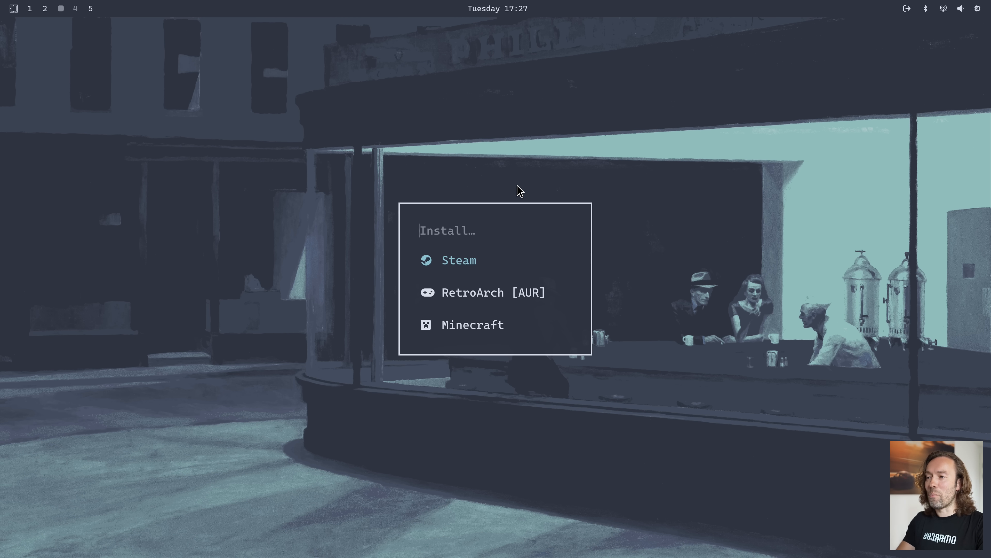
key("Escape")
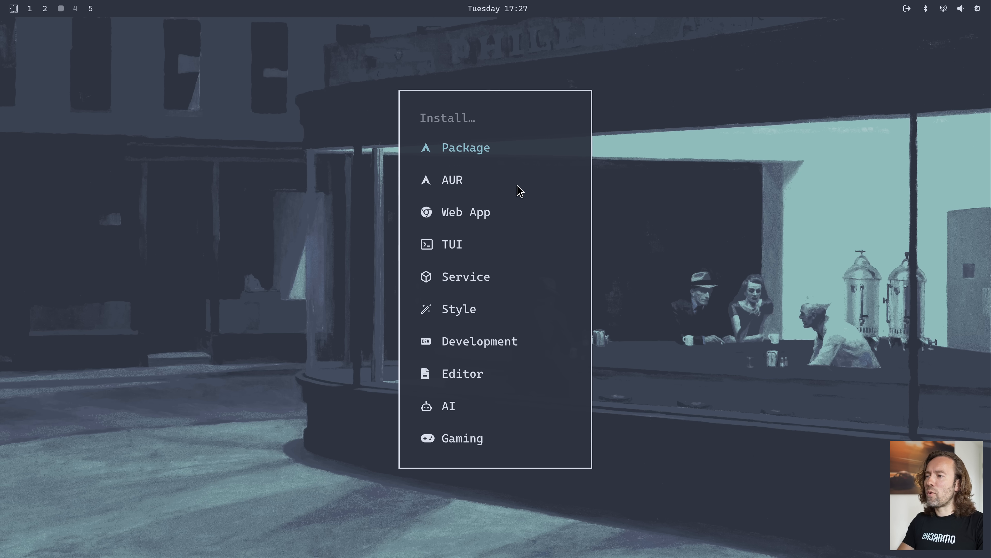
Start the theme installer from the Install section's Style options and open its linked extra-themes manual page in a new browser window
key("Down")
key("Down")
key("Down")
key("Down")
key("Down")
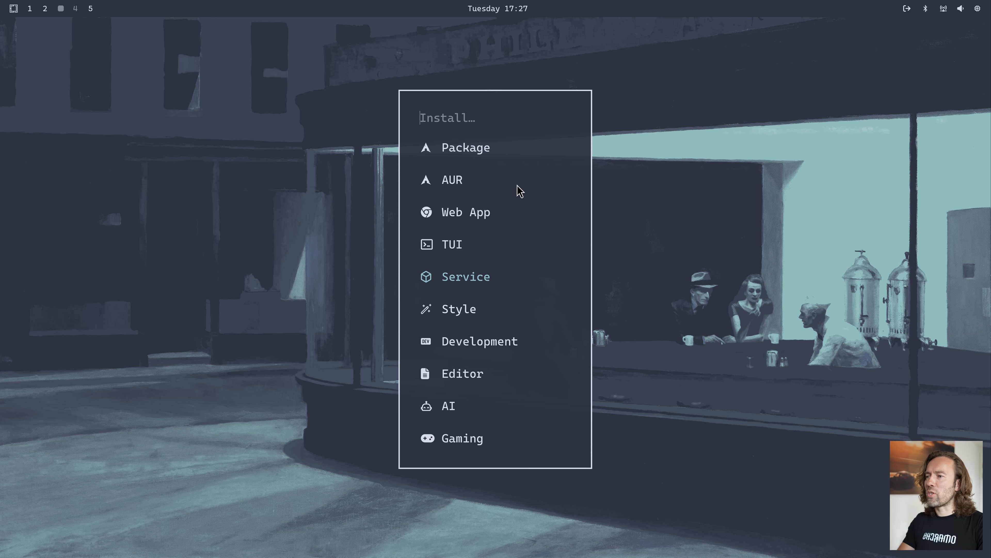
key("Return")
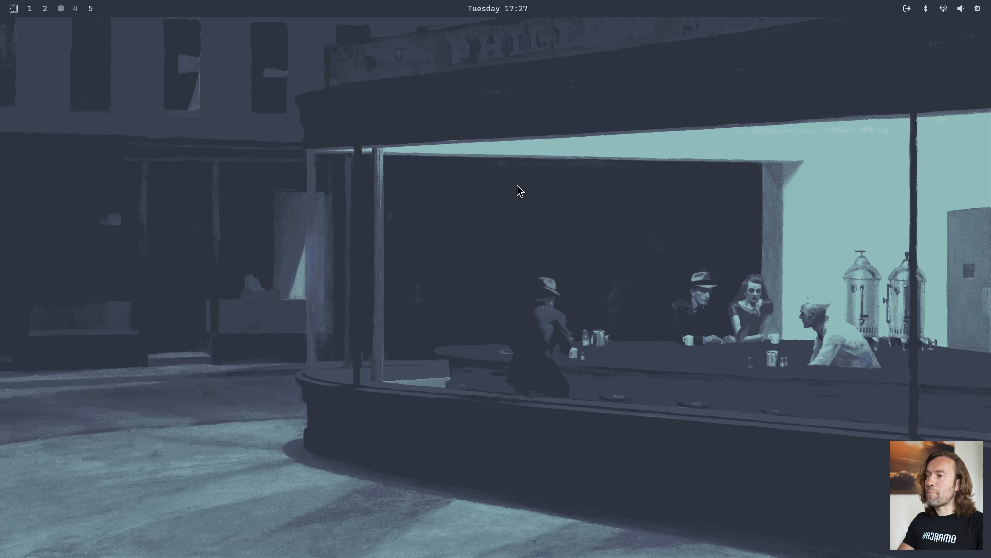
key("Return")
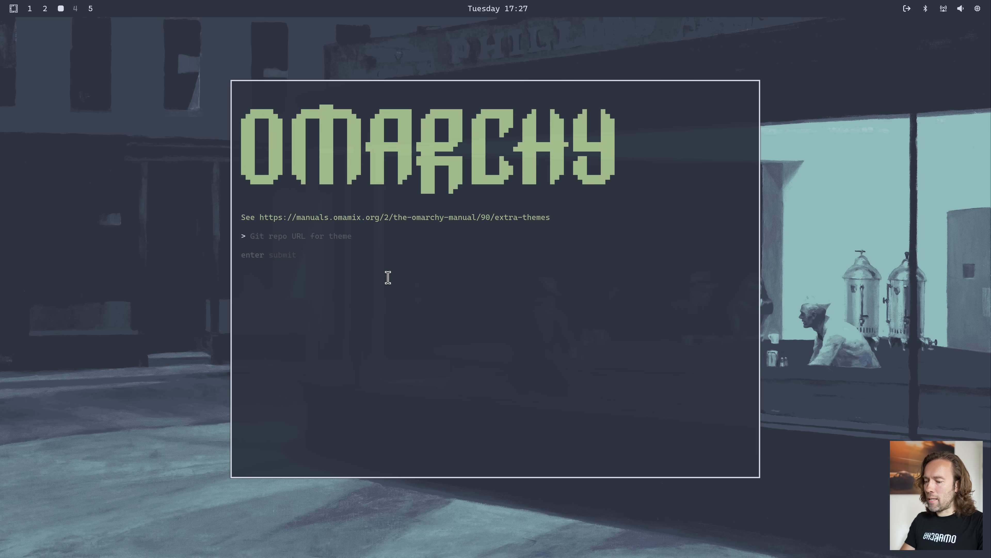
key("super+b")
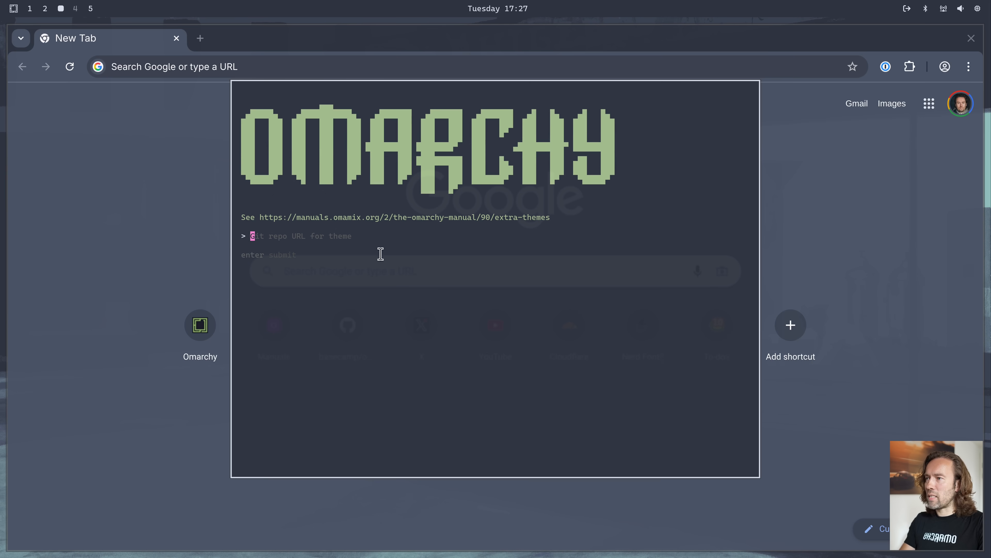
left_click(387, 220)
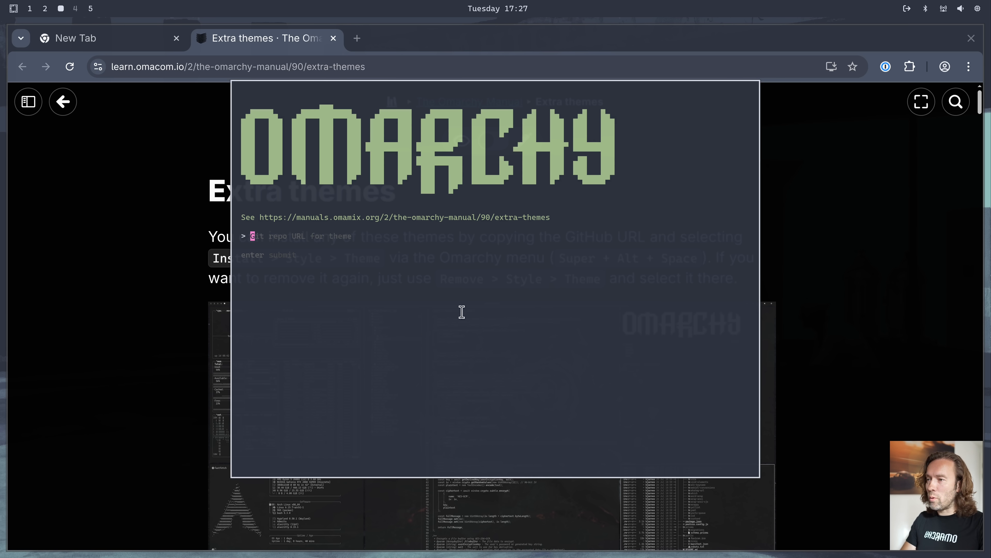
Switch the theme installer window between floating and tiled, repositioning it so it tiles on the left side of the browser
left_click_drag(516, 264, 485, 265)
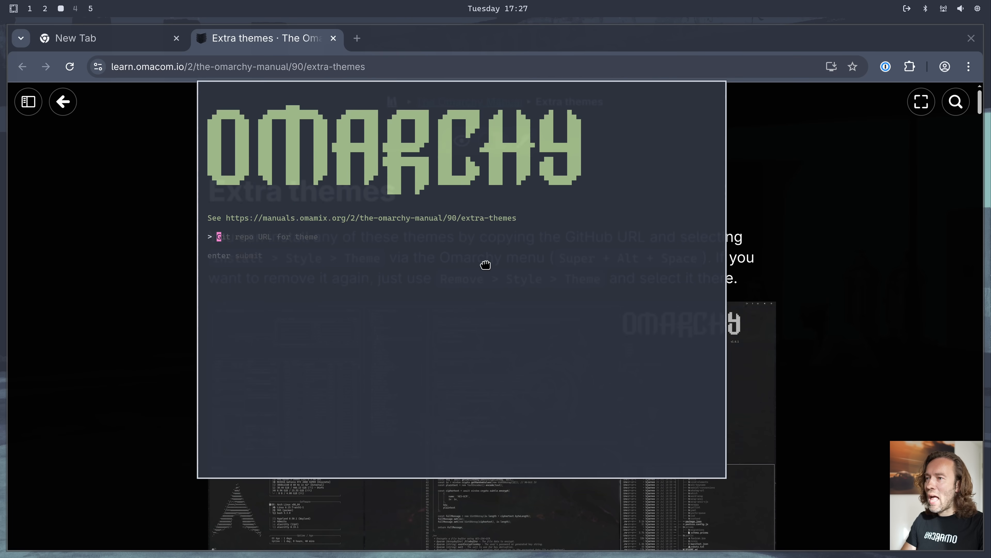
key("super+t")
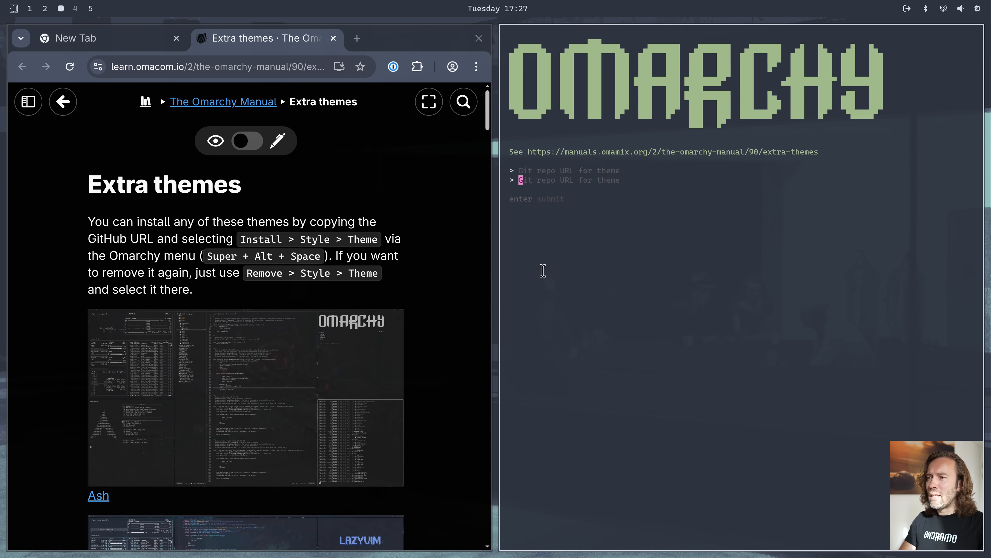
key("super+t")
left_click_drag(685, 275, 460, 261)
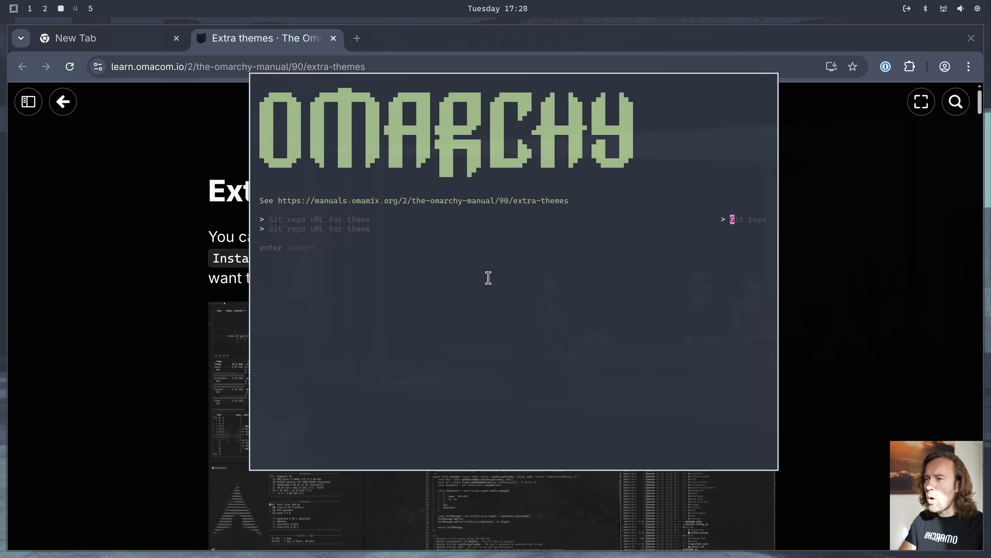
key("super+t")
Find the Mars theme on the Extra themes page, open its GitHub repository, and copy the HTTPS clone URL
scroll(678, 260, "down", 20)
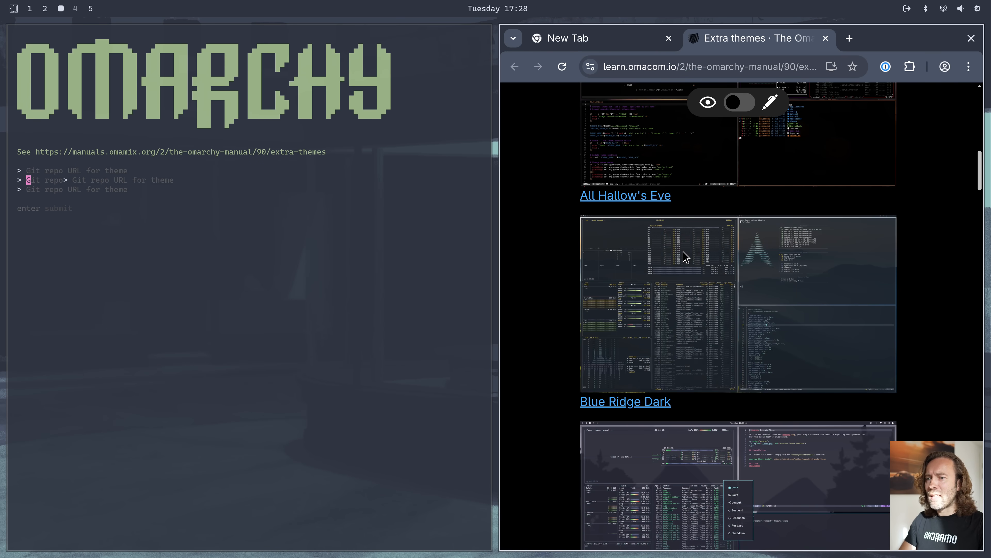
scroll(679, 266, "down", 20)
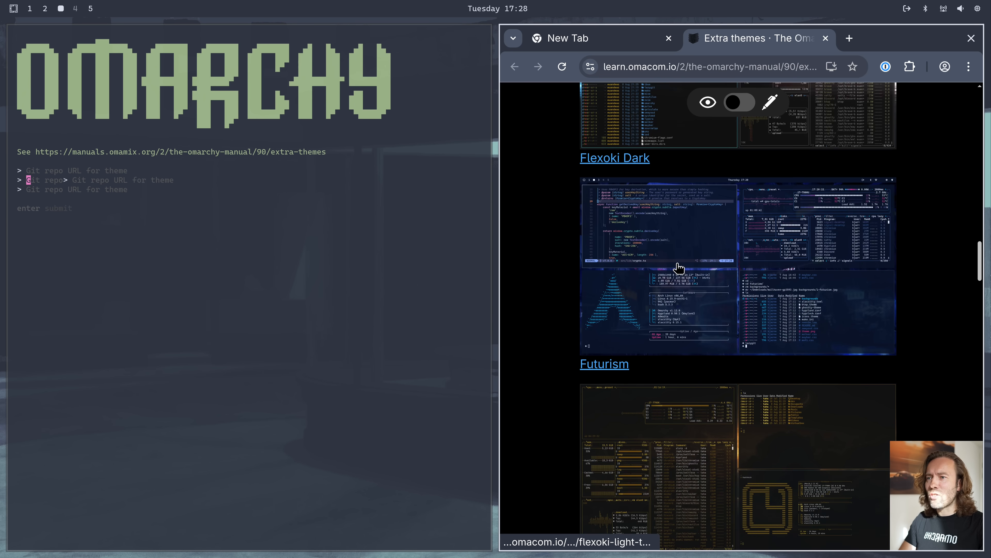
scroll(679, 269, "up", 3)
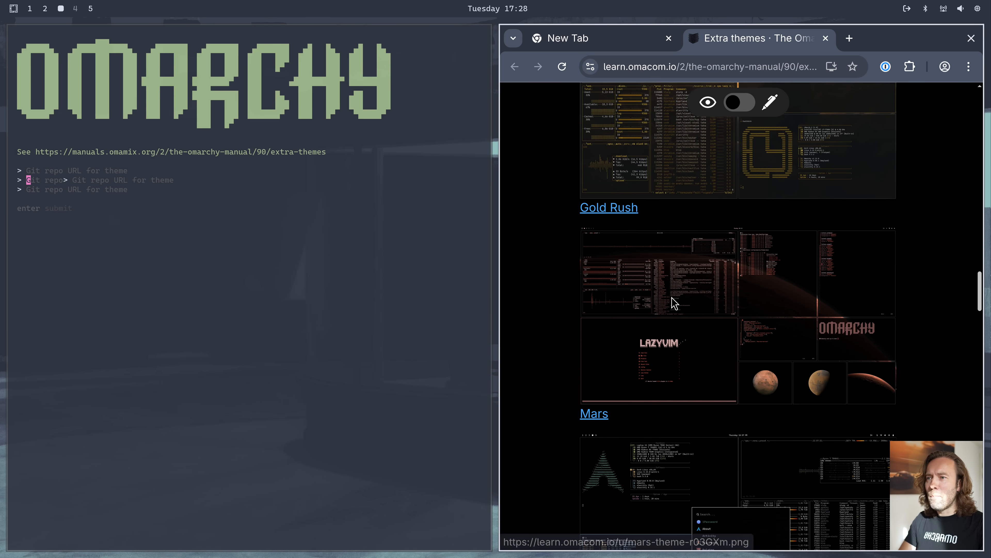
left_click(599, 414)
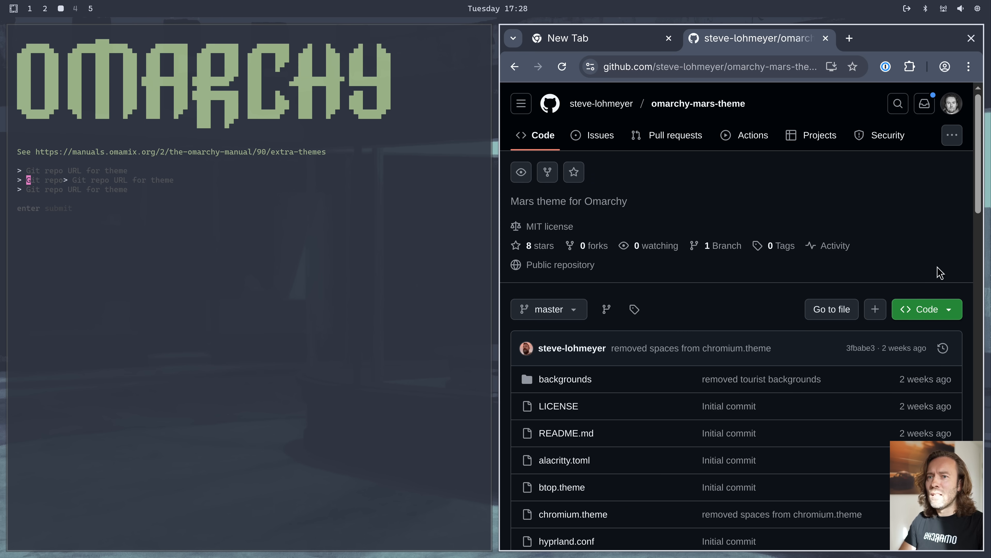
left_click(950, 307)
left_click(943, 426)
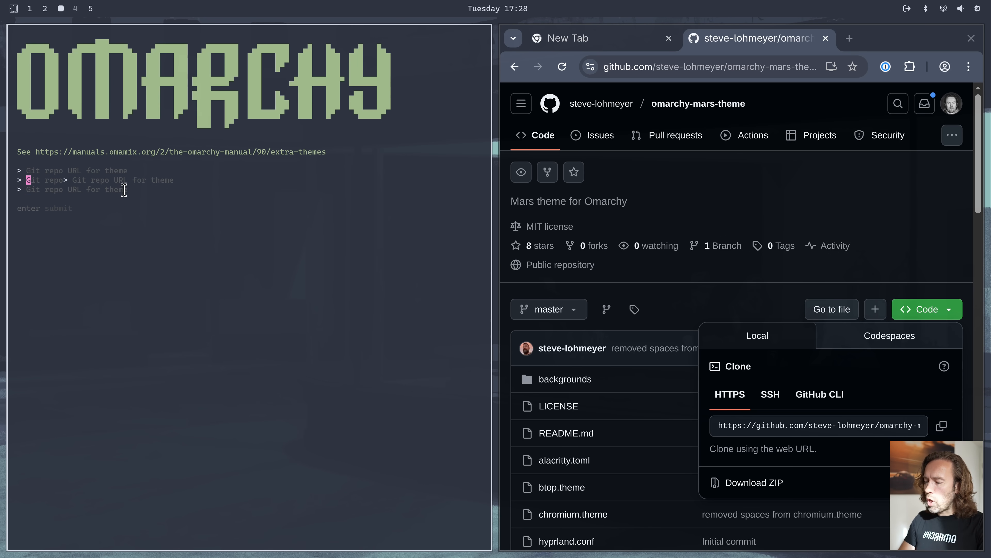
Install the Mars theme by submitting the copied repository URL in the theme installer, and close the finished installer
key("ctrl+shift+v")
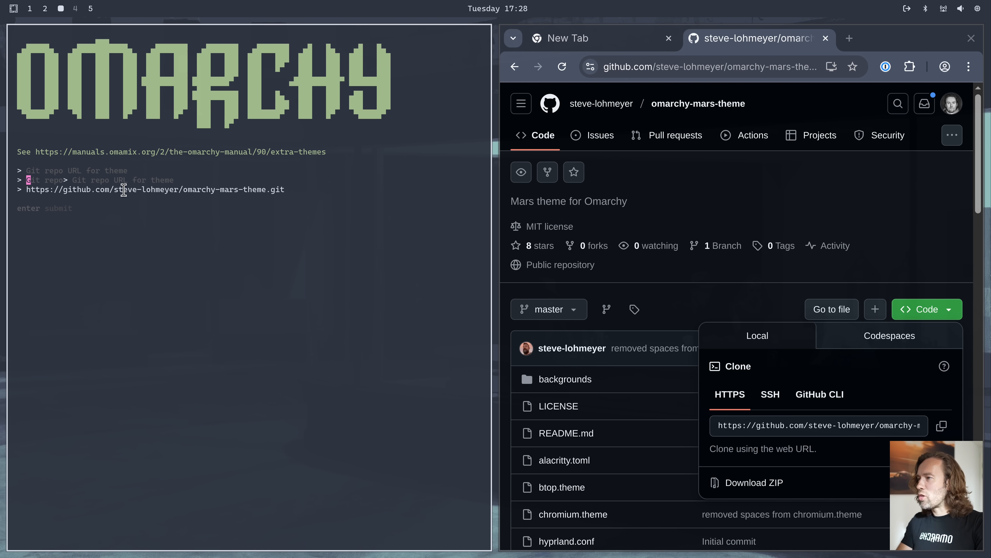
key("Return")
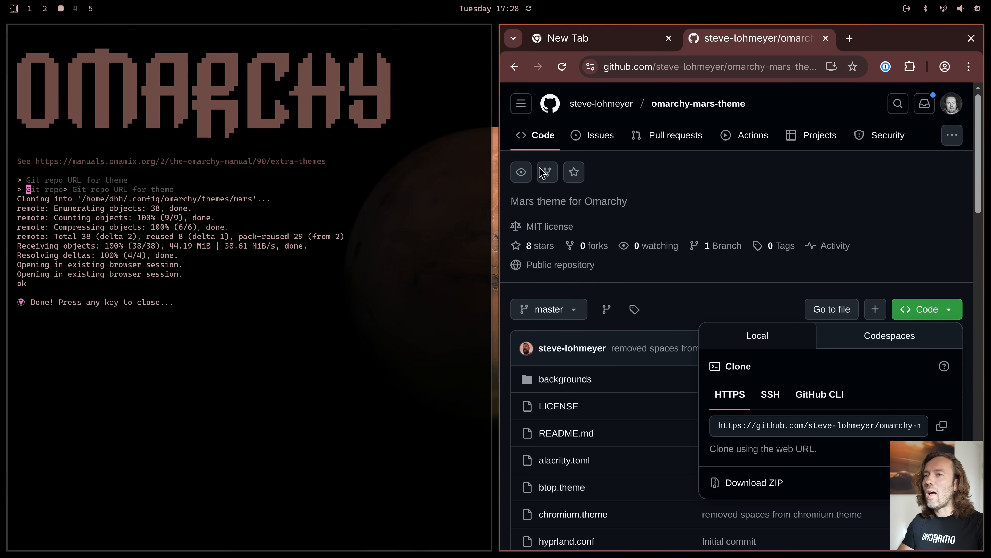
key("Return")
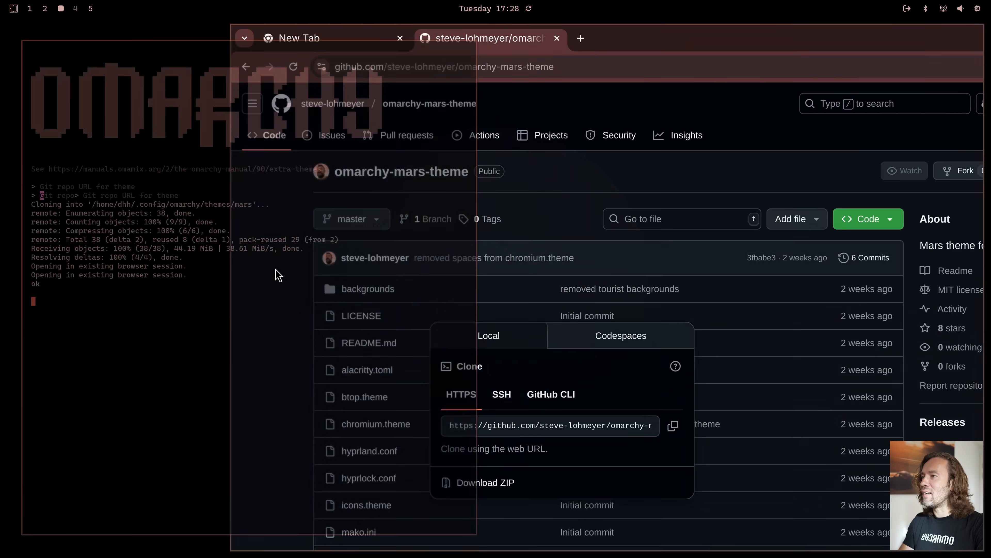
Open the btop activity monitor beside the browser
key("super+t")
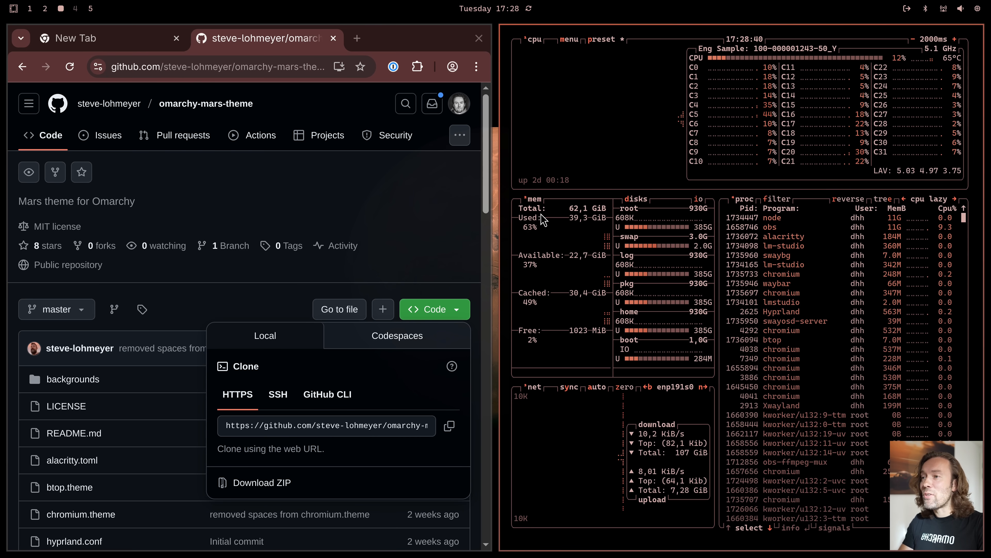
Close the browser and btop windows, remove the mars extra theme, and dismiss the finished remover
key("super+w")
key("super+w")
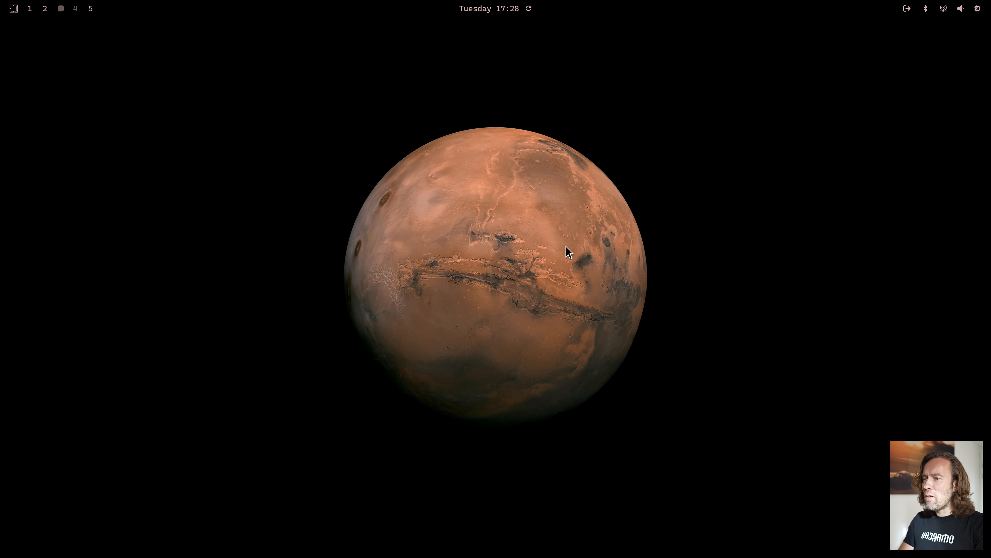
key("super+alt+space")
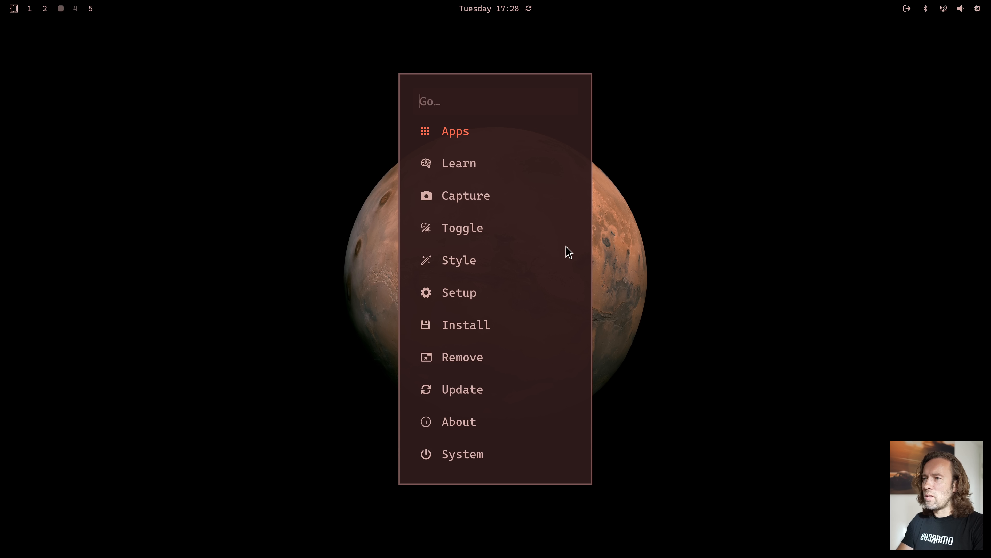
type("remo")
key("Return")
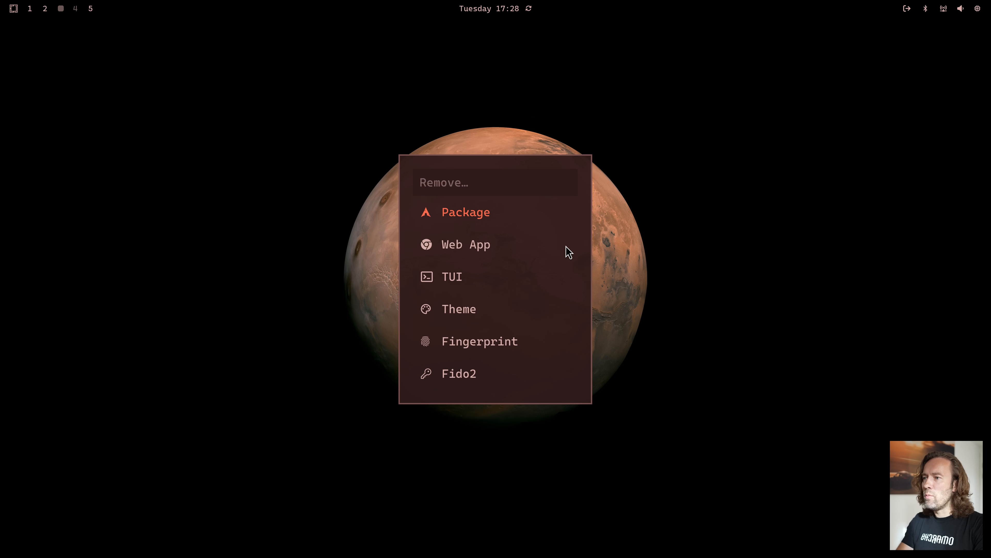
type("the")
key("Return")
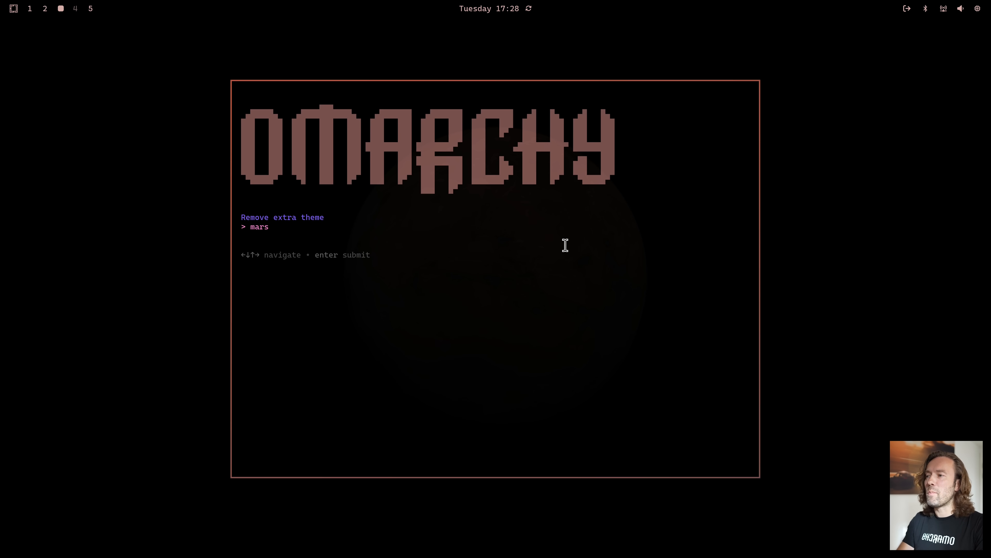
key("Return")
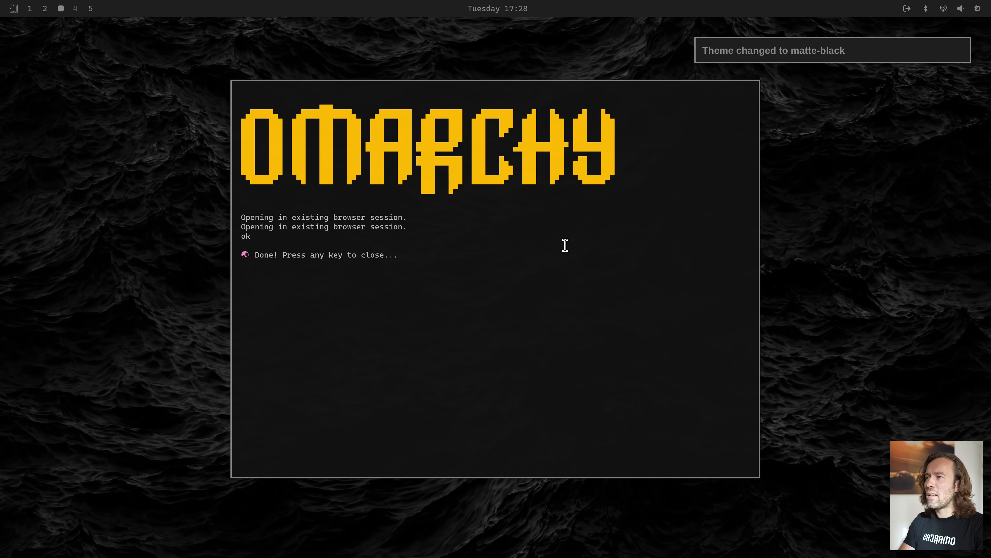
key("Return")
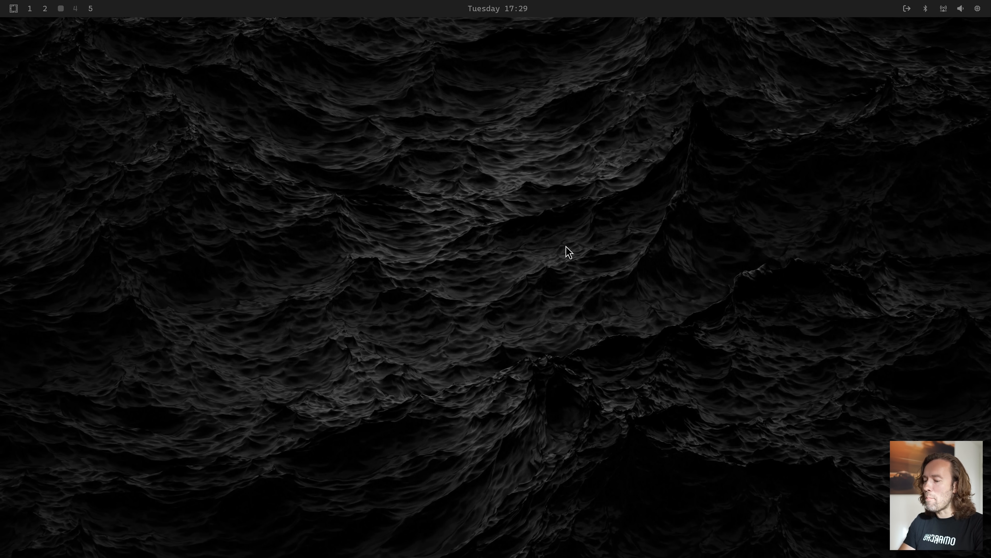
Switch the desktop theme to Tokyo Night
key("super+alt+space")
type("st")
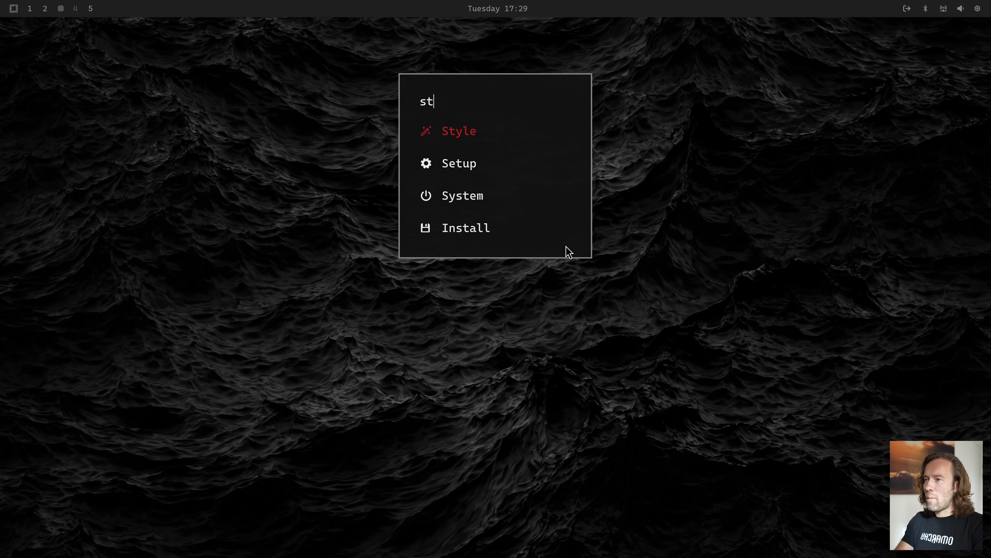
key("Return")
key("Return")
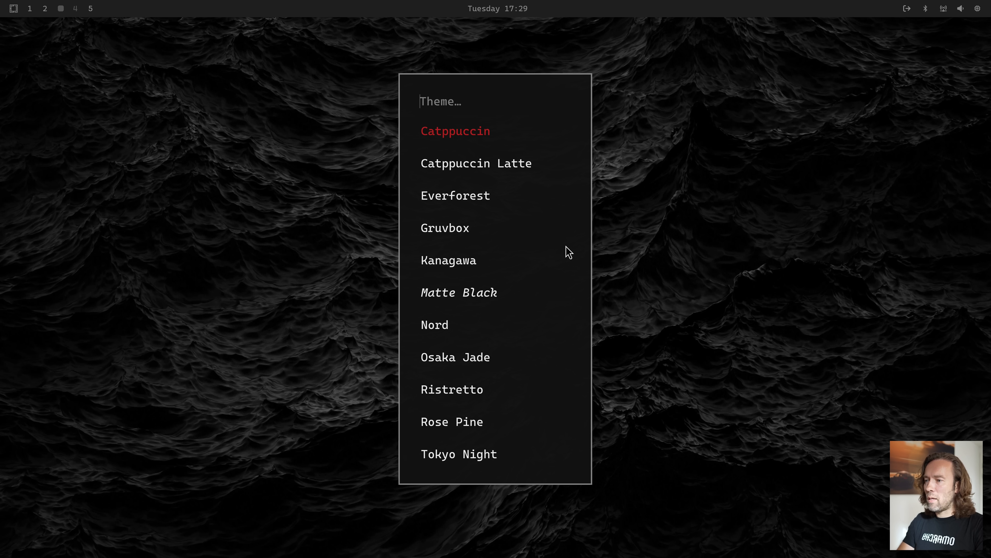
type("to")
key("Return")
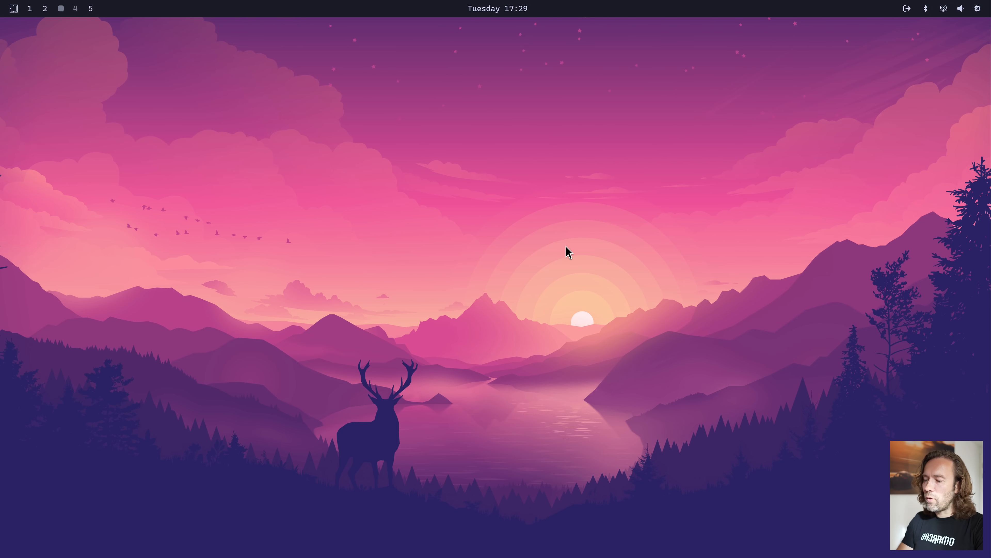
Open the current theme's backgrounds folder through the background installer, and open a second file manager window at Home beside it
key("super+alt+space")
type("inst")
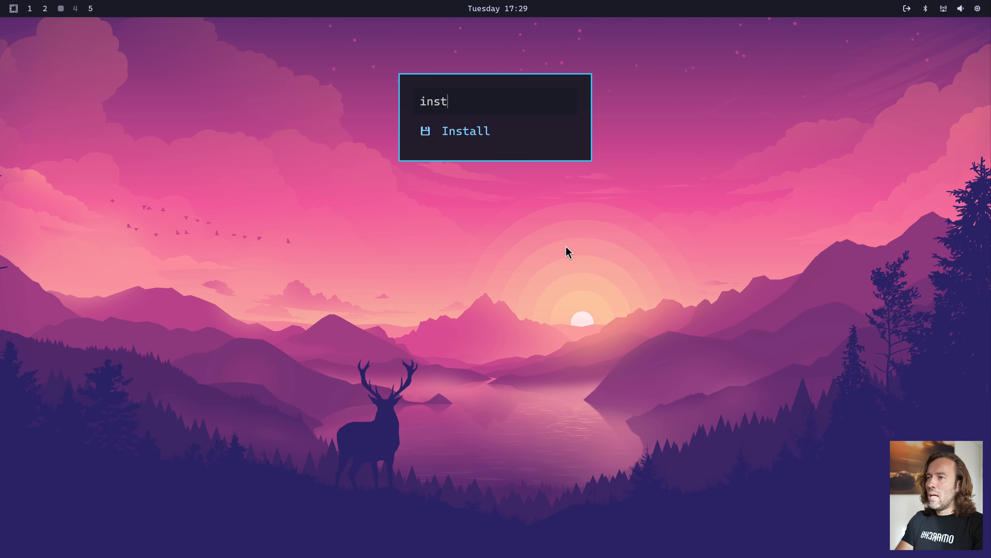
key("Return")
type("st")
key("Return")
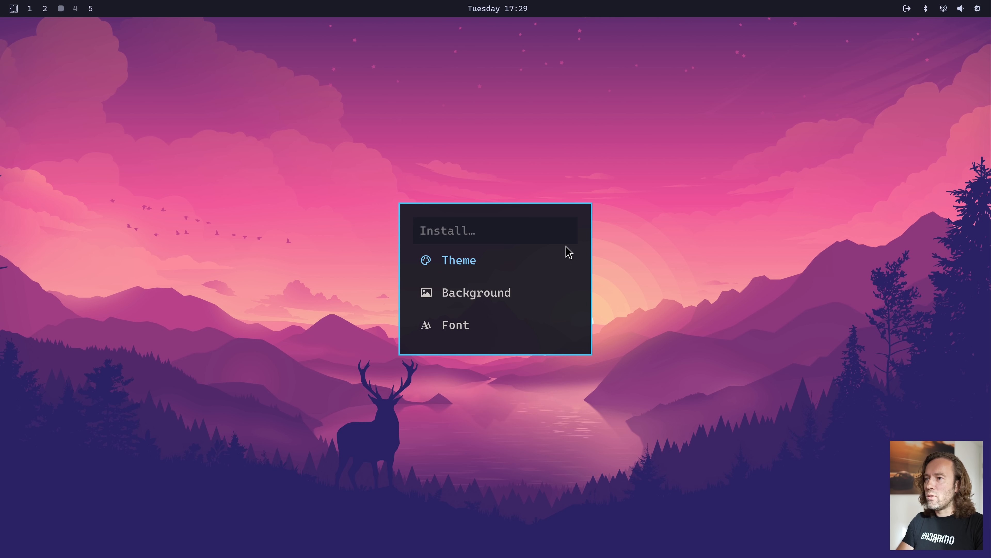
key("Return")
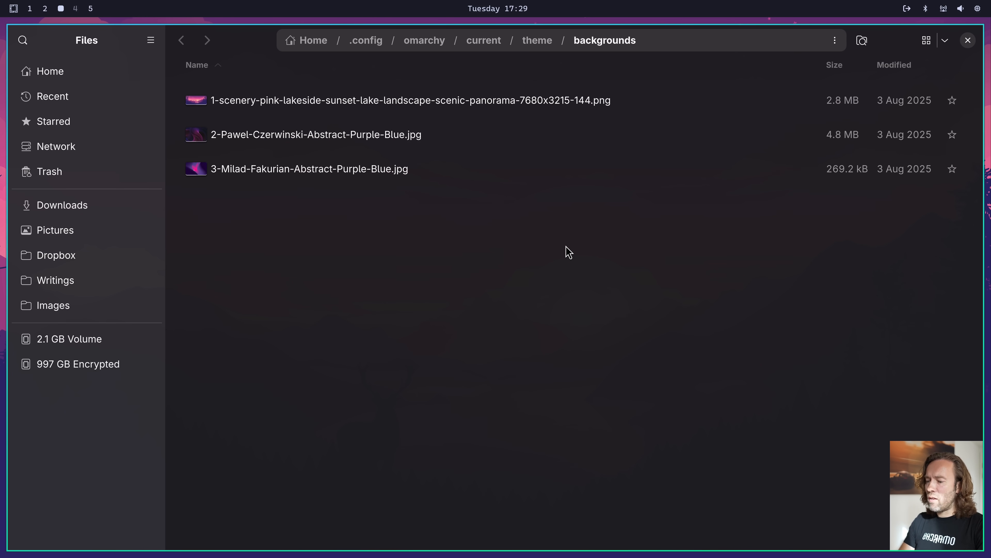
key("super+shift+f")
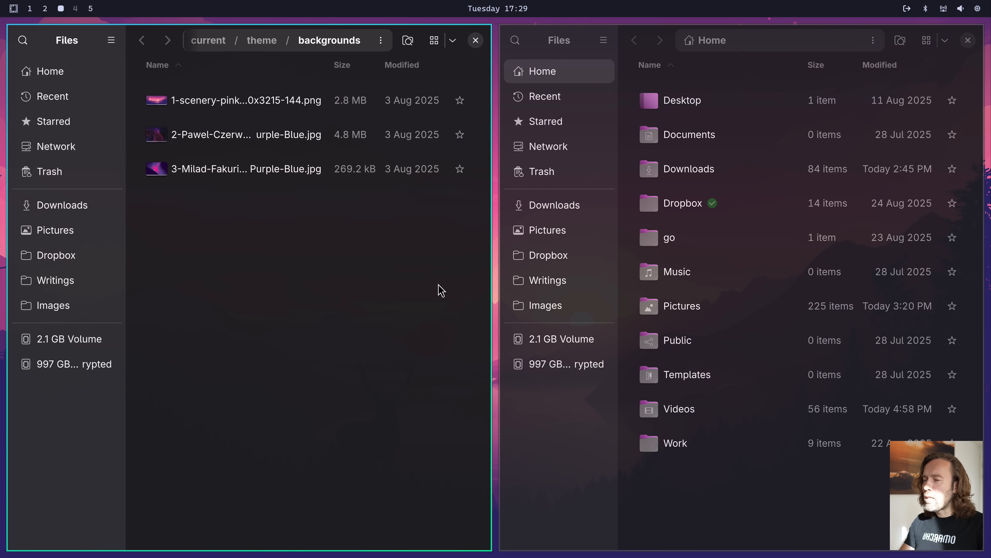
Close both file manager windows and cycle the desktop background until the pink lakeside sunset is back
key("ctrl+w")
key("ctrl+w")
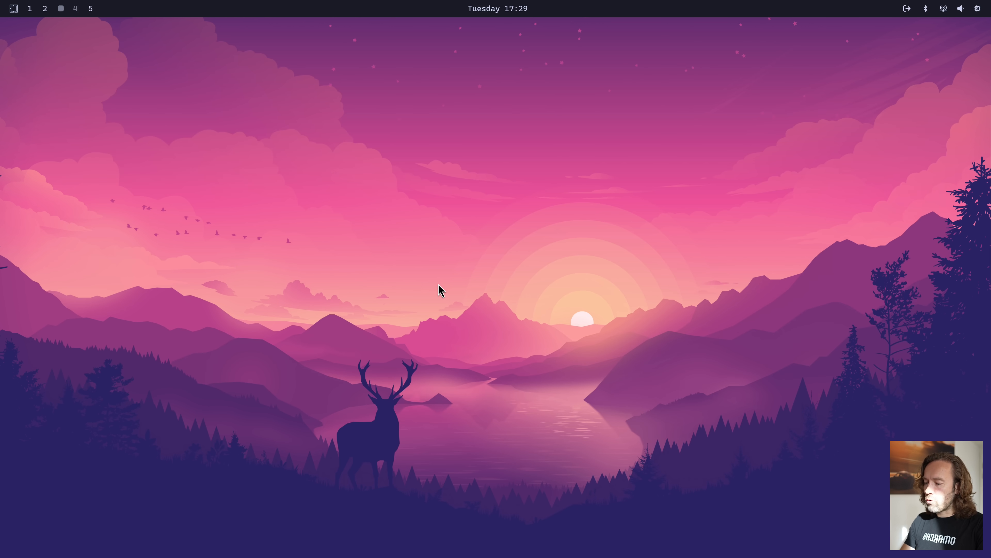
key("super+ctrl+space")
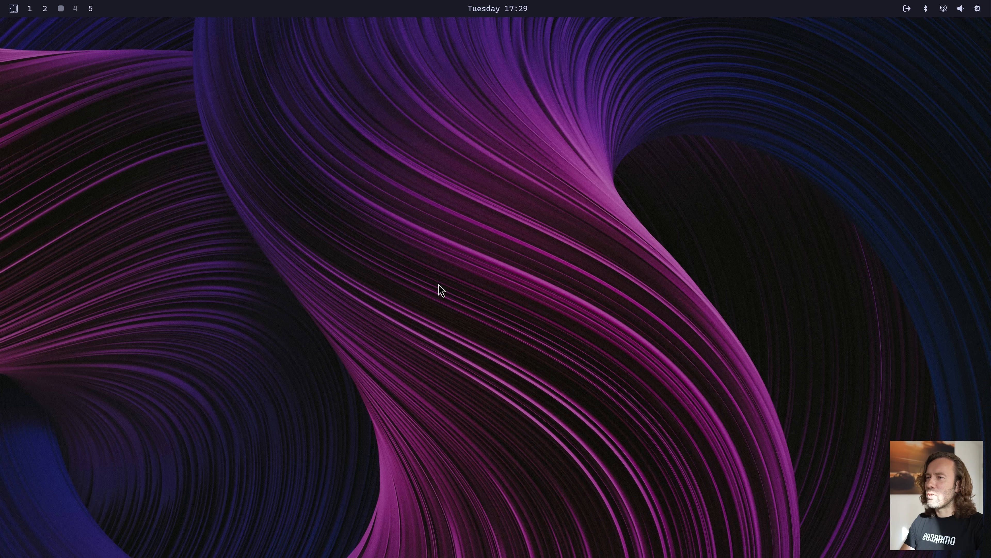
key("super+ctrl+space")
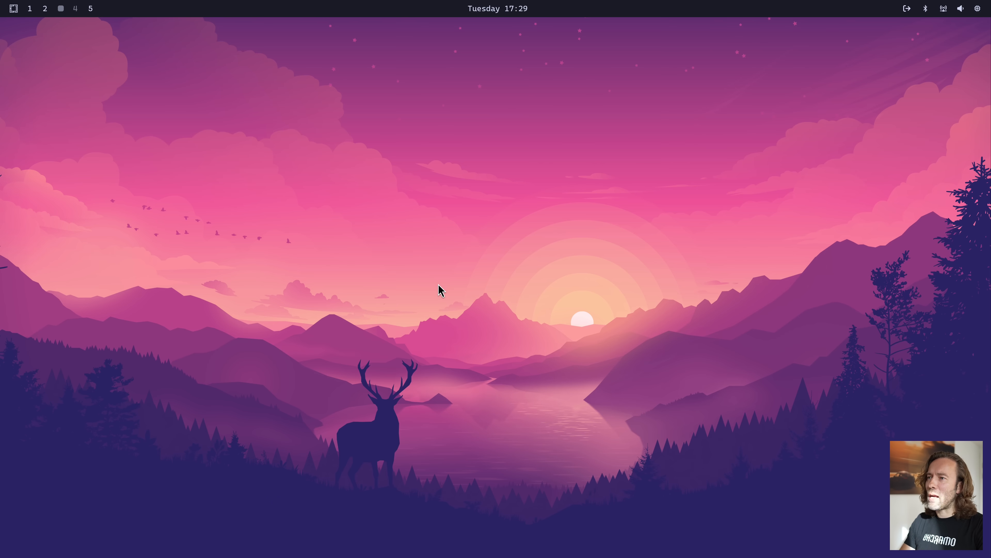
Install the Fira Code font, submitting the sudo password when asked, and close the finished installer
key("super+alt+space")
type("i")
key("Return")
type("st")
key("Return")
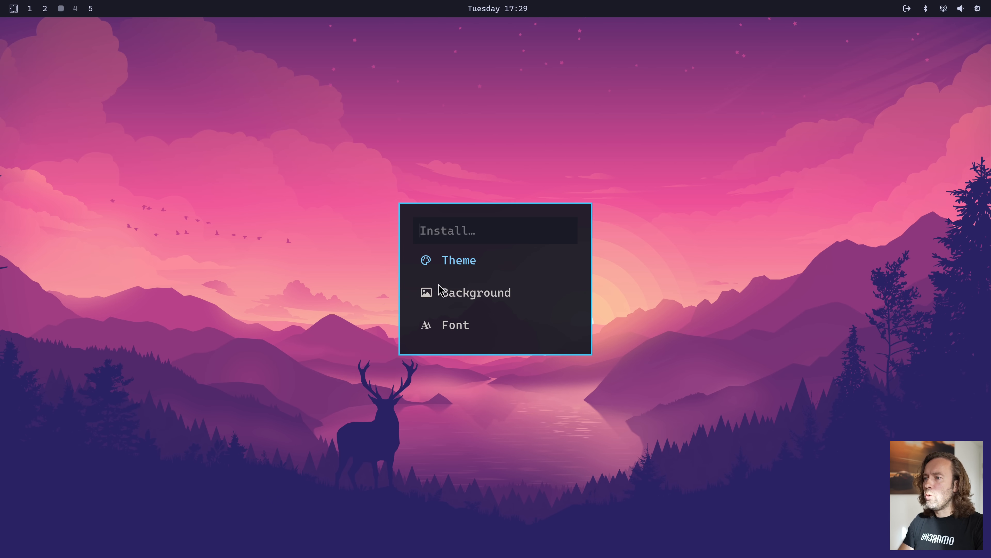
key("Return")
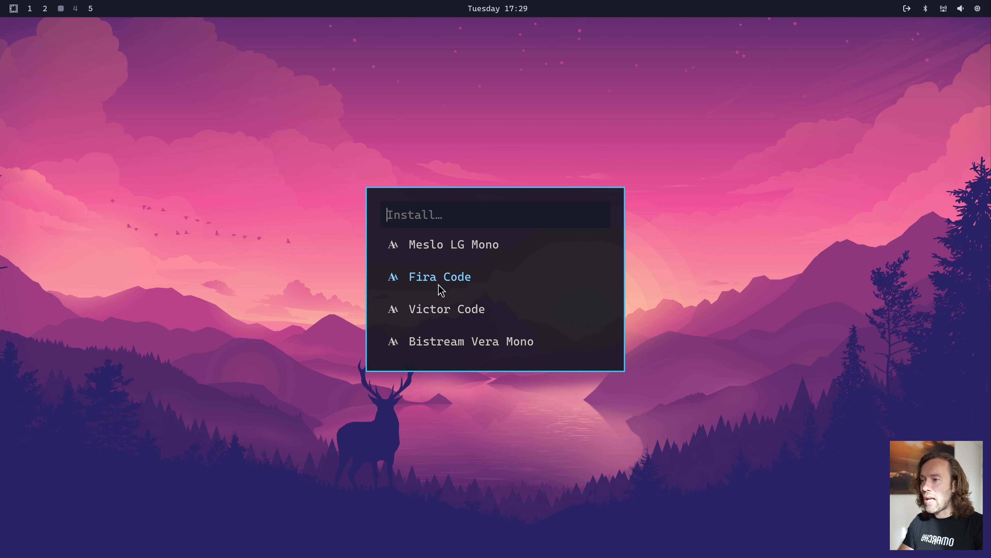
key("Up")
key("Up")
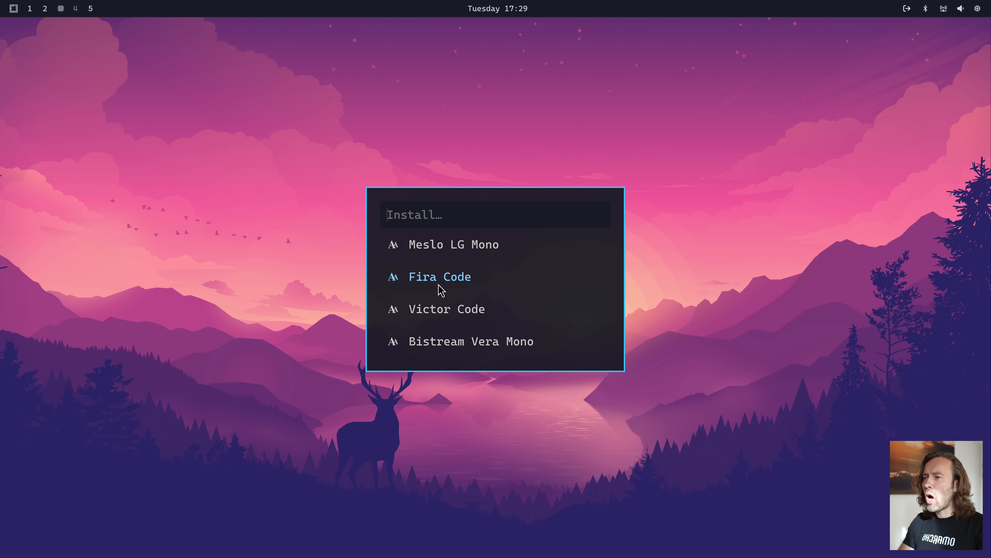
key("Down")
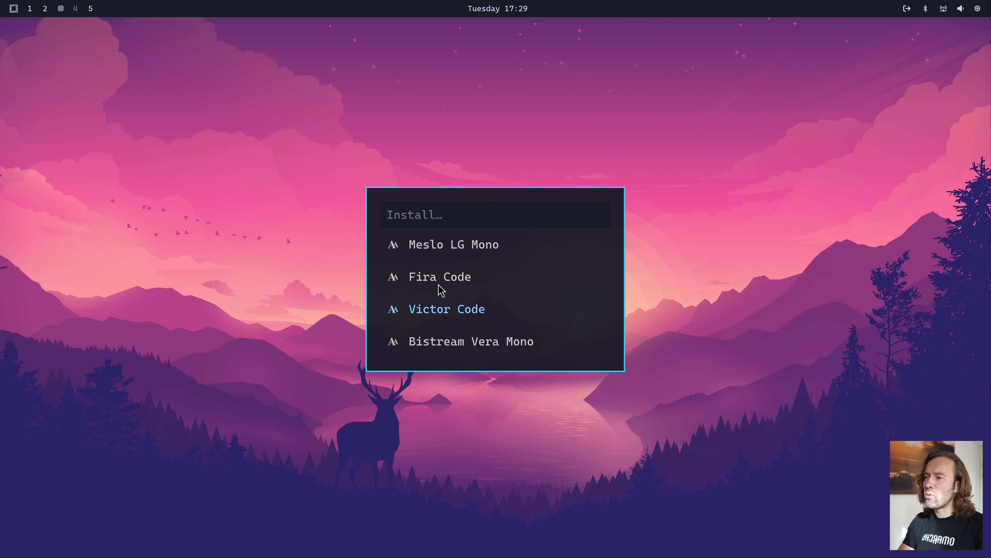
left_click(438, 285)
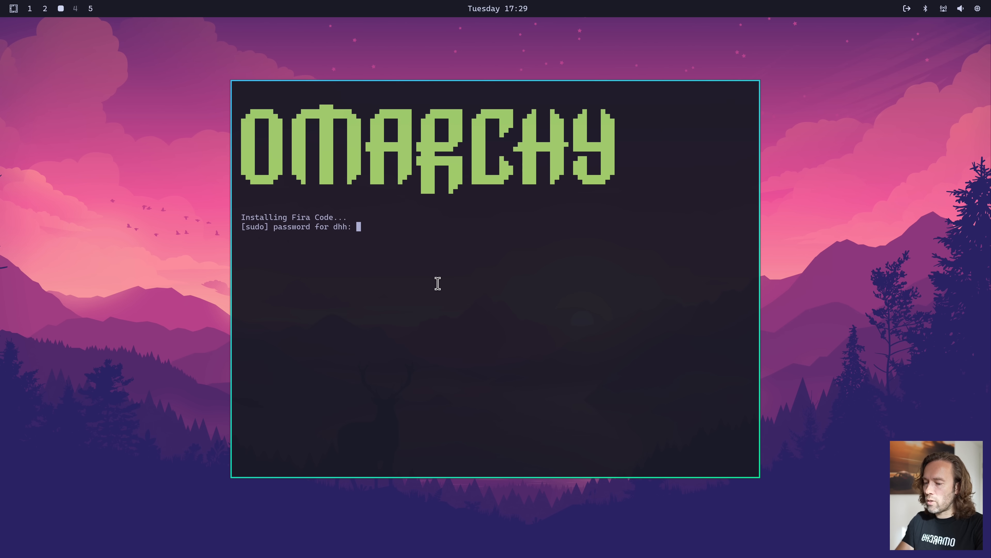
key("Return")
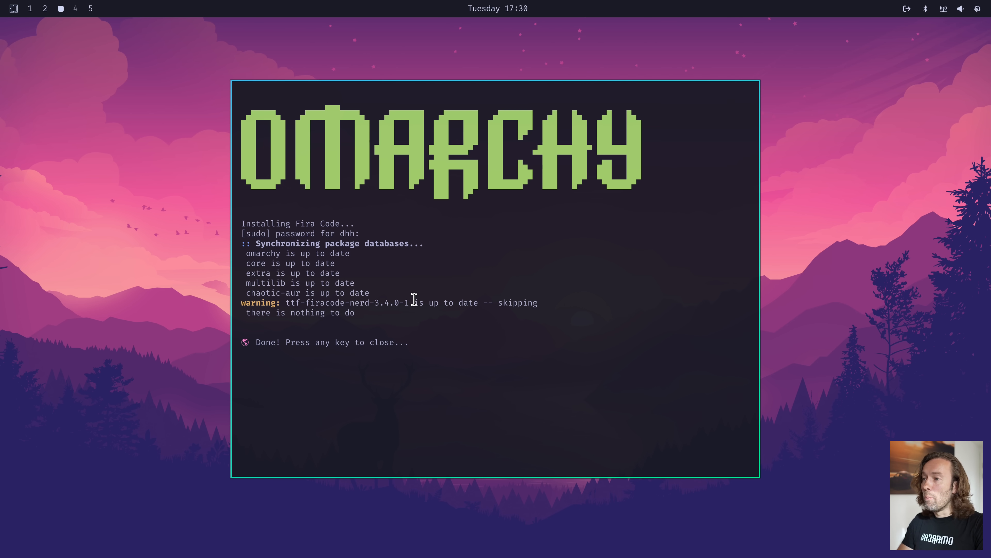
key("Return")
Change the system font to CaskaydiaMono Nerd Font
key("super+alt+space")
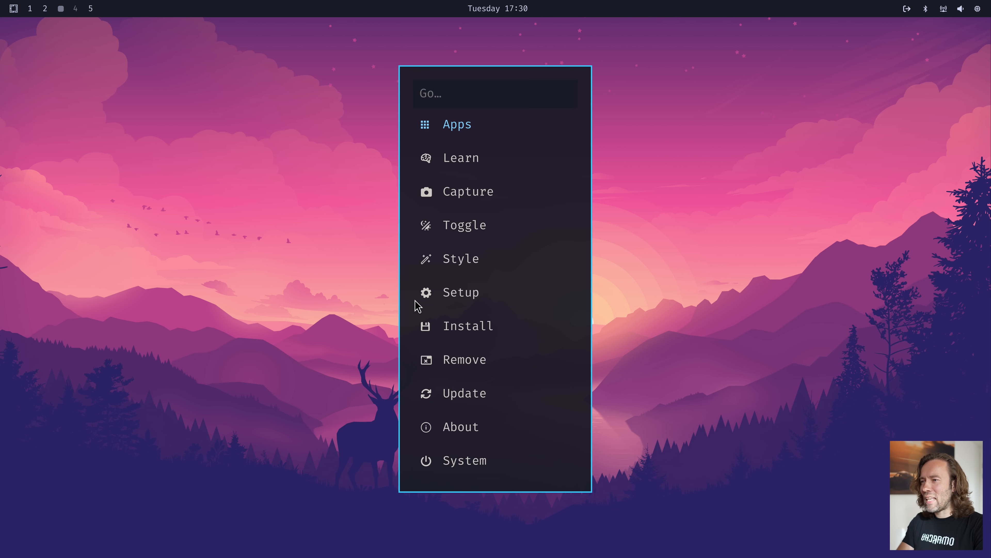
type("st")
key("Return")
type("sa")
key("BackSpace")
key("BackSpace")
type("fon")
key("Return")
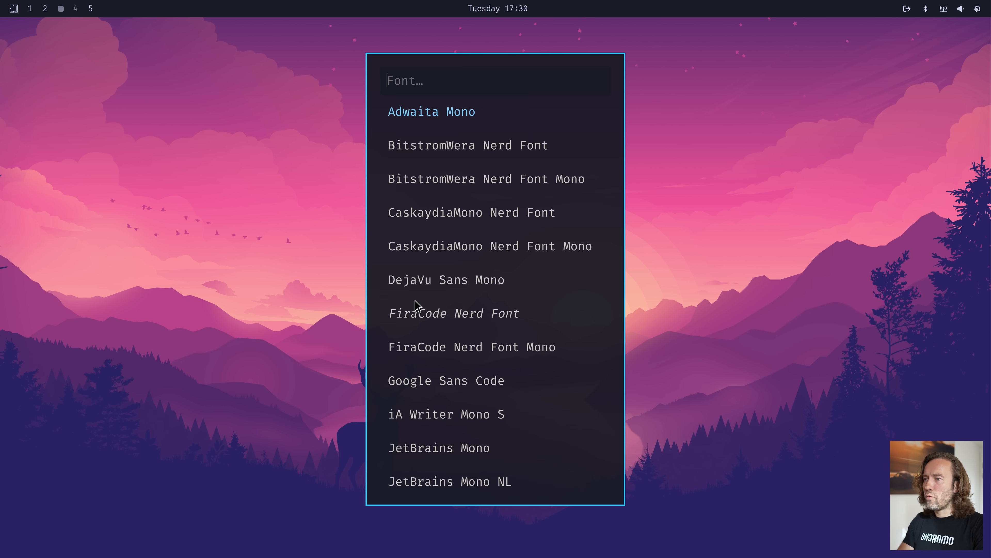
type("ca")
key("Return")
View the installable style options, return to the install categories, and start the web app installer
key("super+alt+space")
type("in")
key("Return")
type("st")
key("Return")
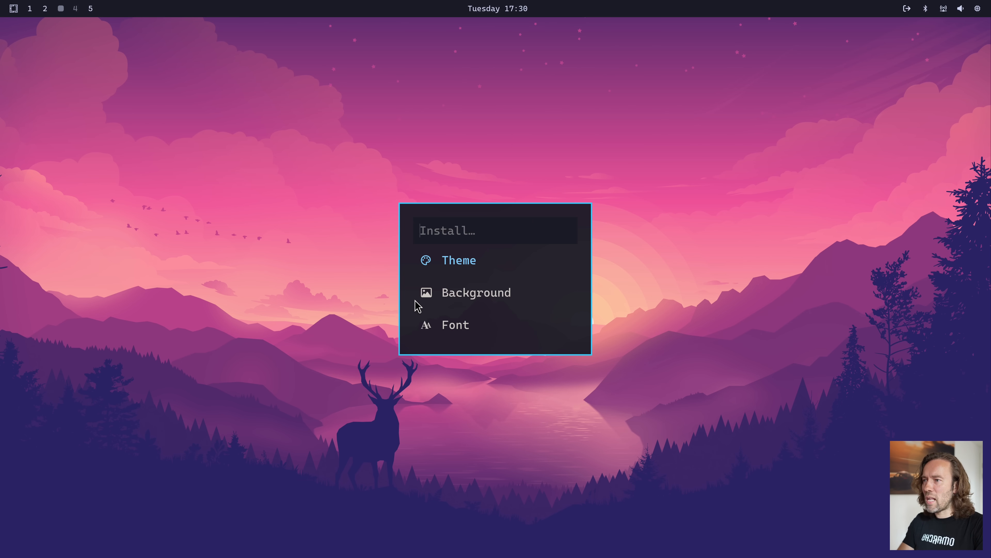
key("Escape")
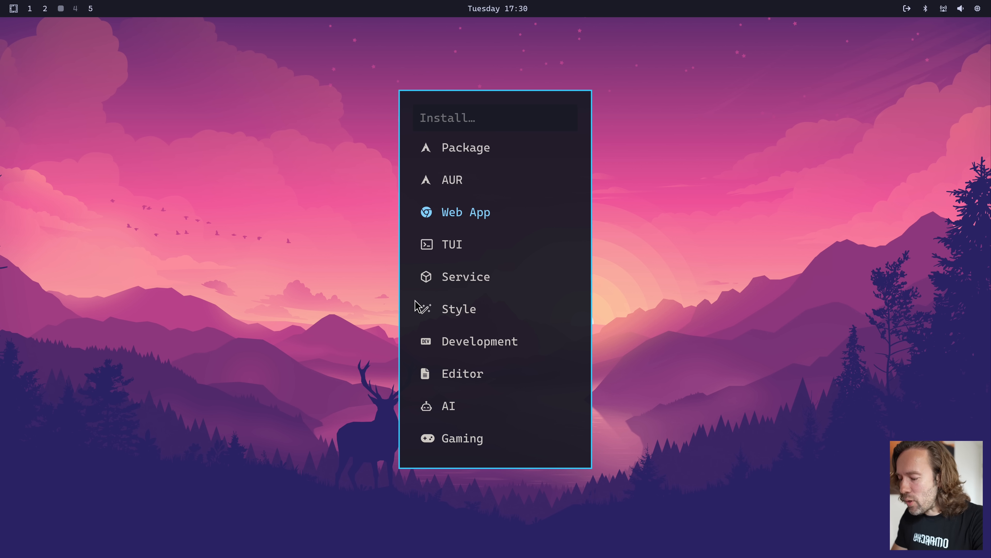
key("Return")
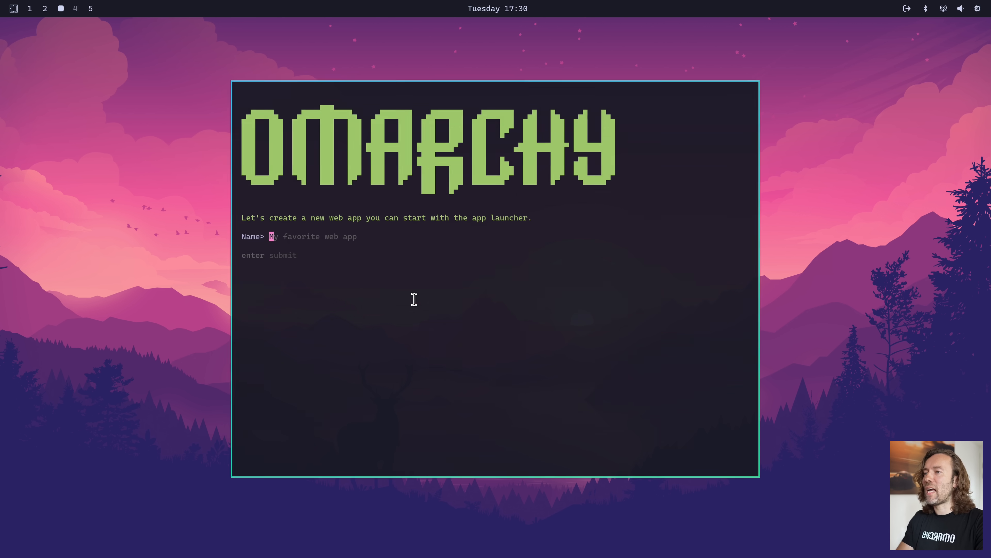
type("DH")
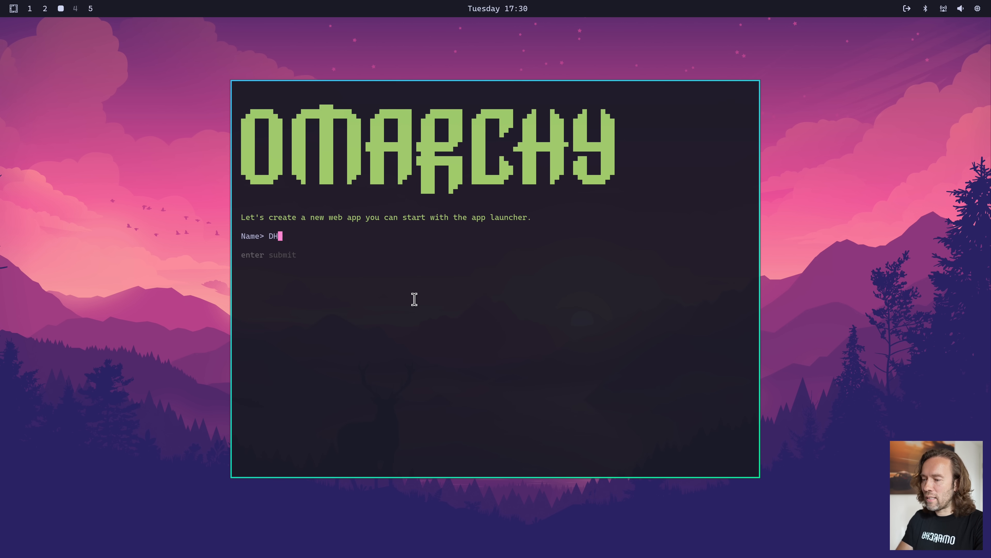
type("H's Blog")
key("Return")
type("https:")
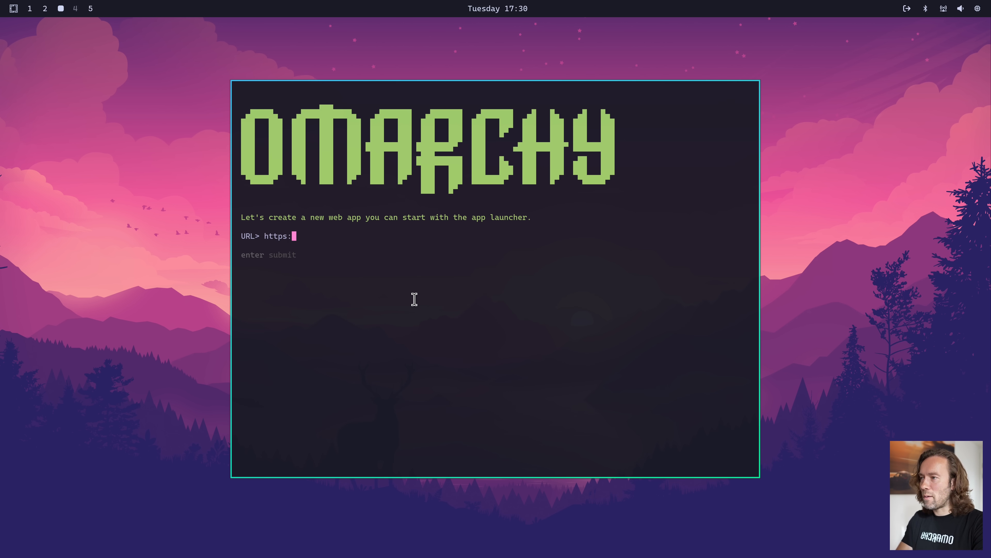
type("//world.")
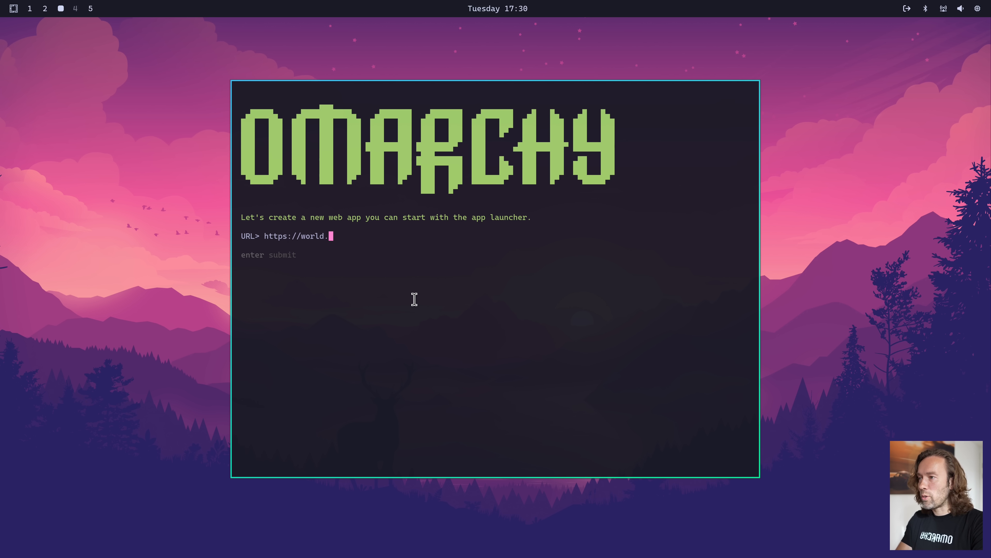
type("hey.com/dhh")
key("Return")
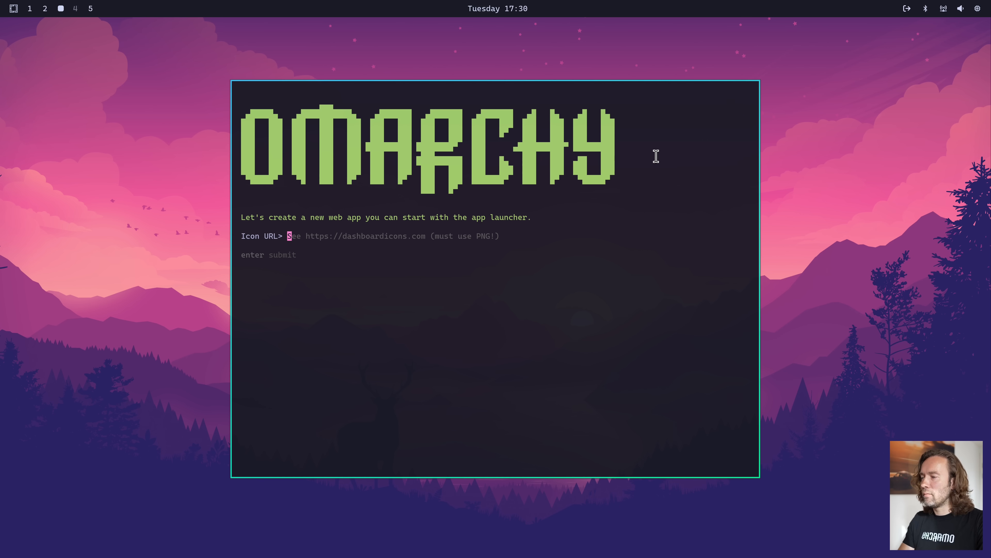
Open dashboardicons.com in a browser, tile the web app installer beside it, and search the icons for "blogger"
key("super+b")
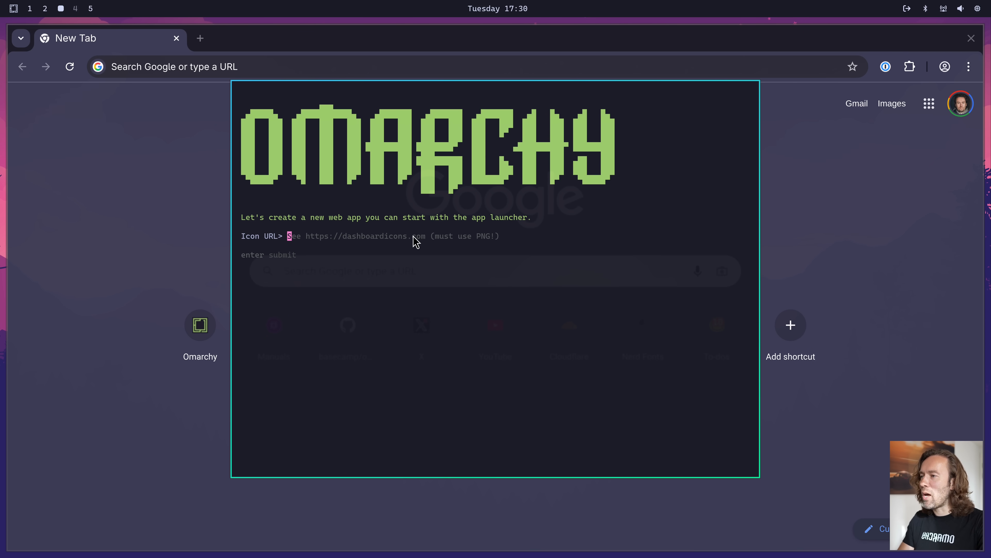
left_click(394, 237)
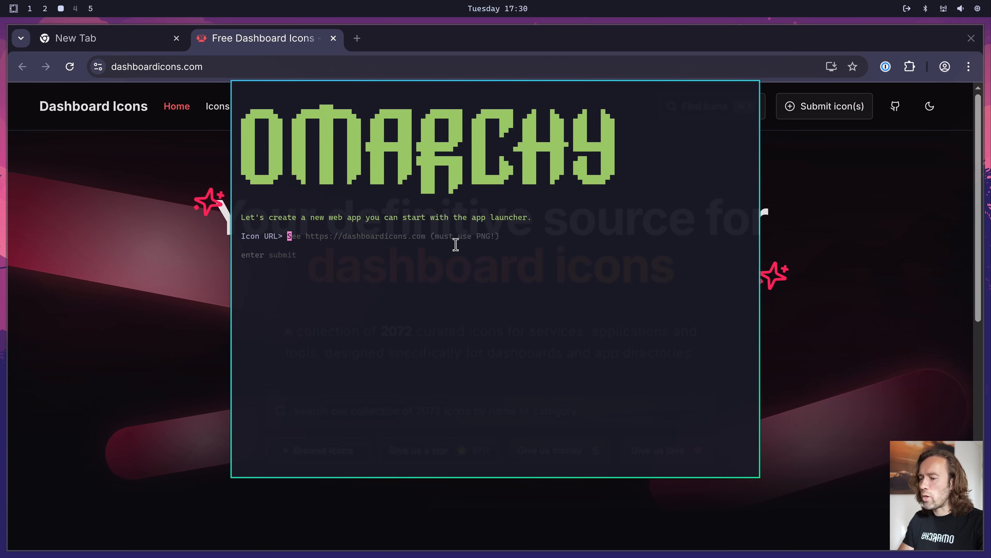
key("super+v")
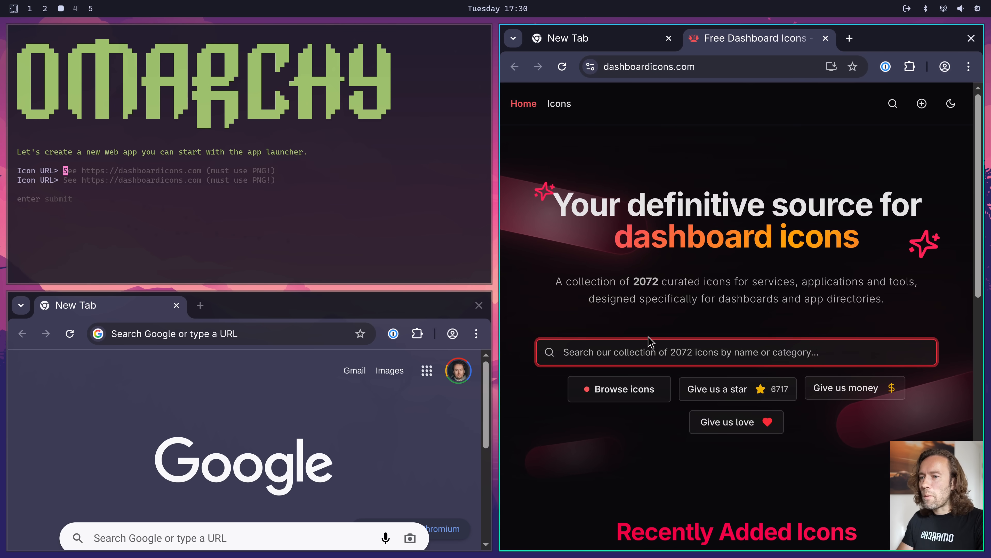
type("blogger")
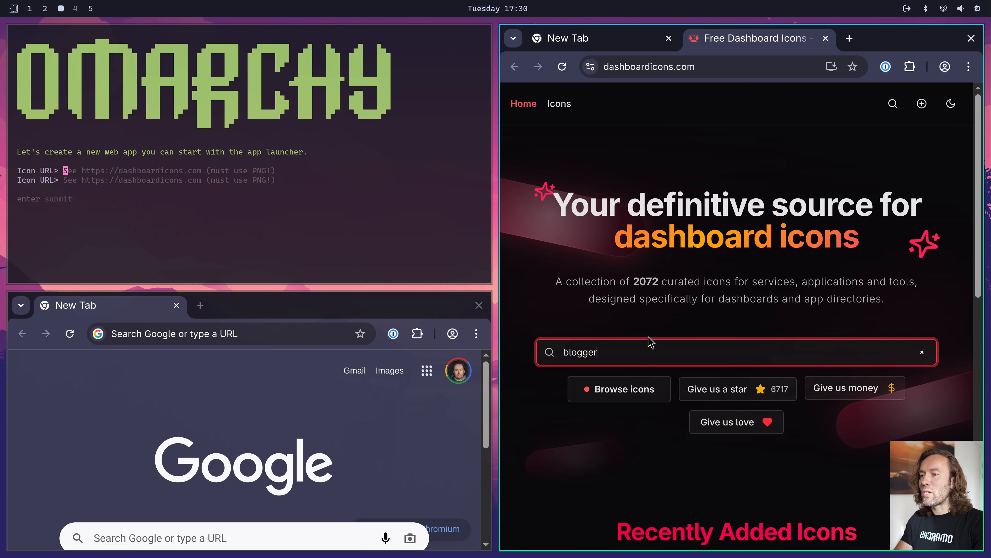
key("Return")
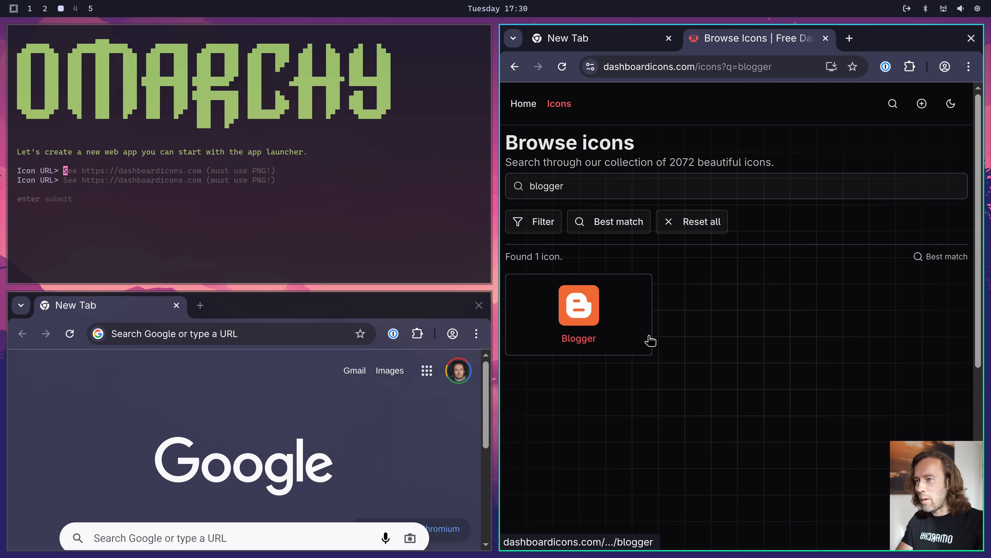
Copy the URL of the Blogger icon's PNG variant and submit it as the new web app's icon URL
left_click(649, 339)
scroll(754, 390, "down", 5)
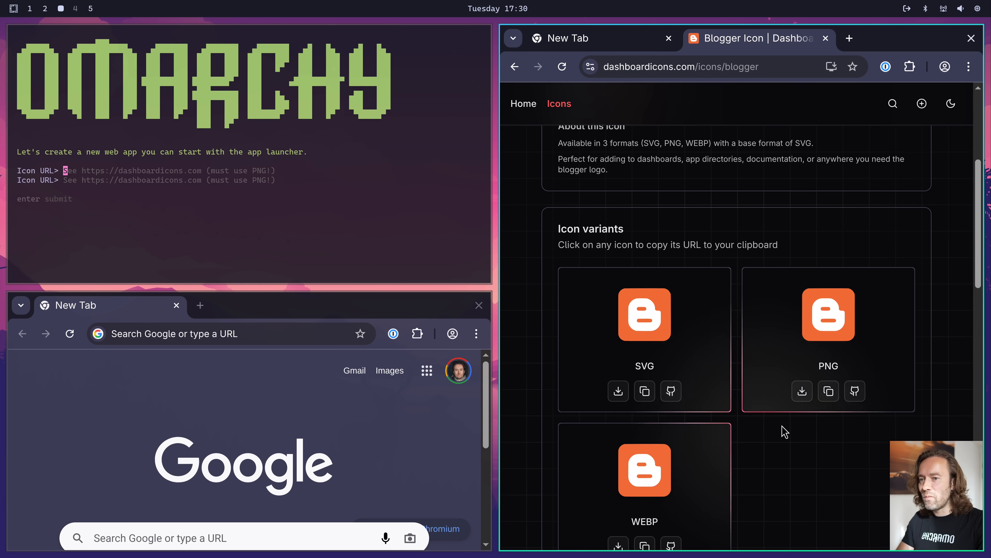
left_click(828, 394)
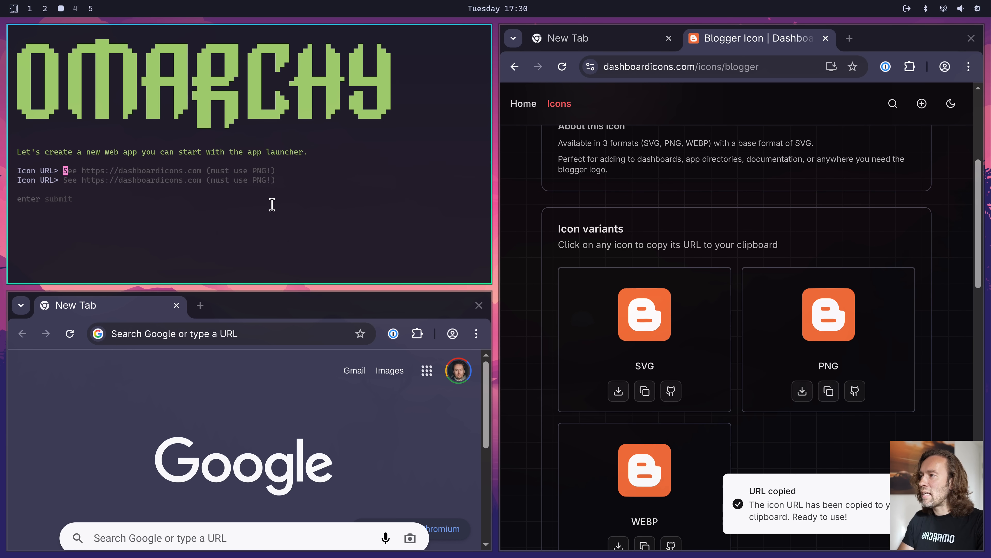
key("ctrl+shift+v")
key("Return")
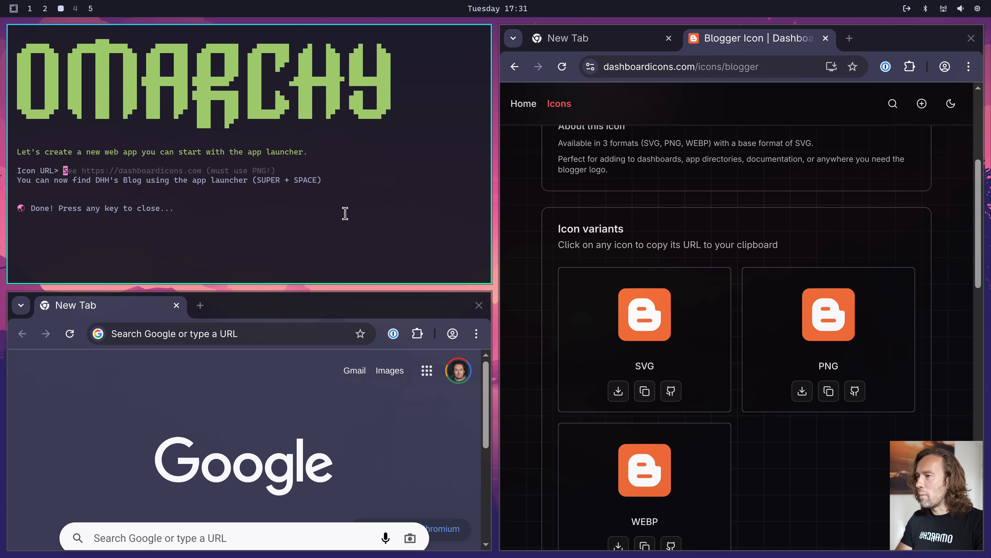
Close the finished installer and the browser windows, and launch the DHH's Blog web app from the app launcher
key("super+w")
key("super+w")
key("super+w")
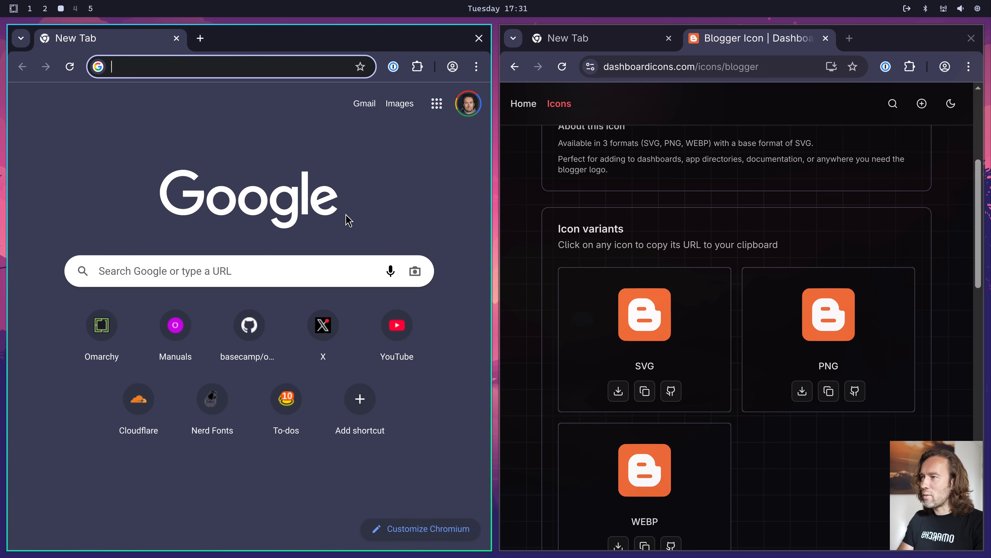
key("super+space")
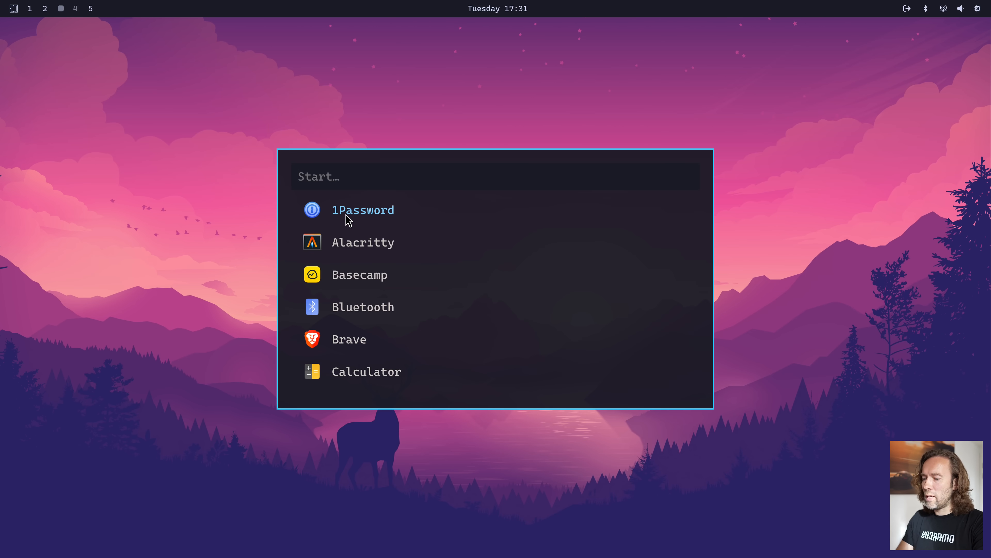
type("dhh")
key("Return")
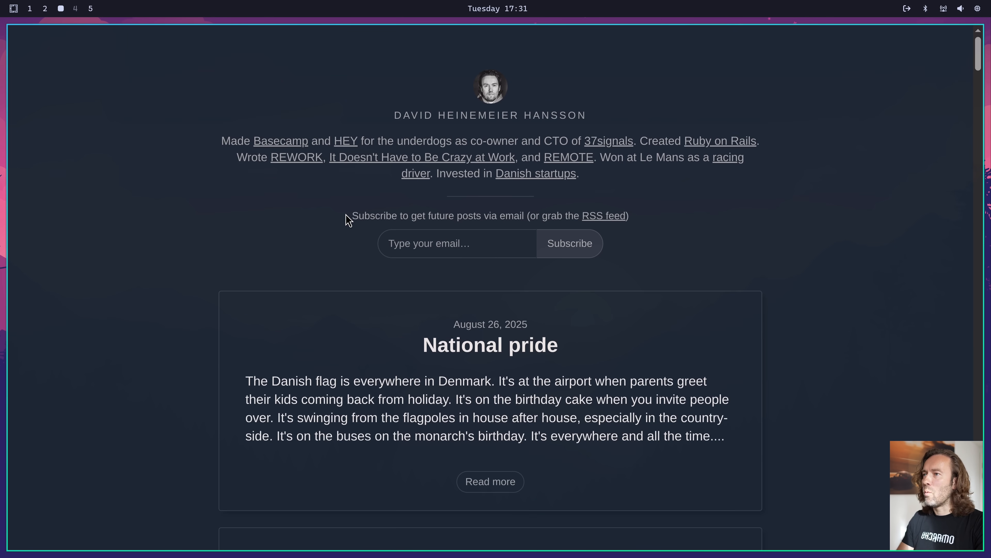
Open ChatGPT beside the blog and read through the "Omarchy micro-forks Chromium" post before closing the windows
key("super+shift+a")
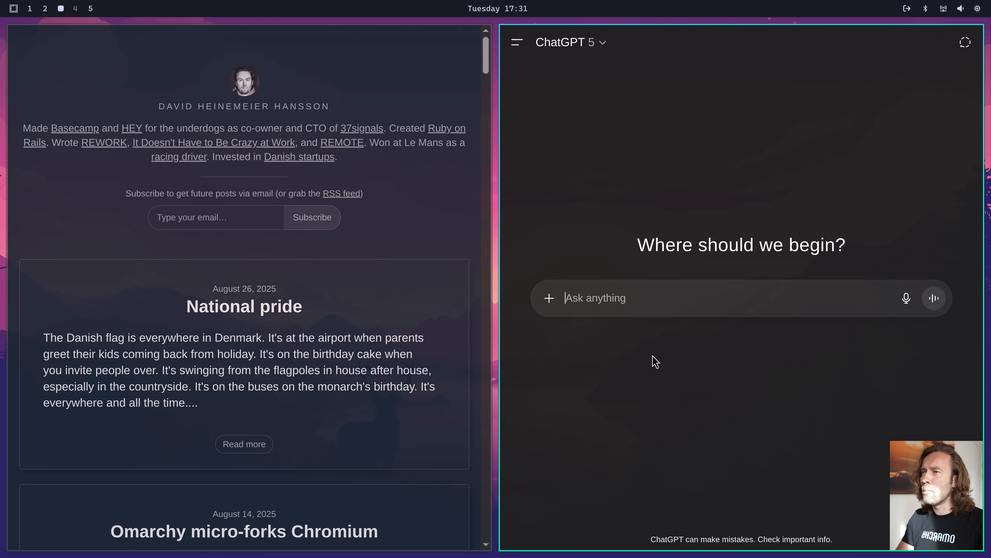
scroll(453, 284, "down", 5)
left_click(454, 284)
scroll(372, 299, "down", 10)
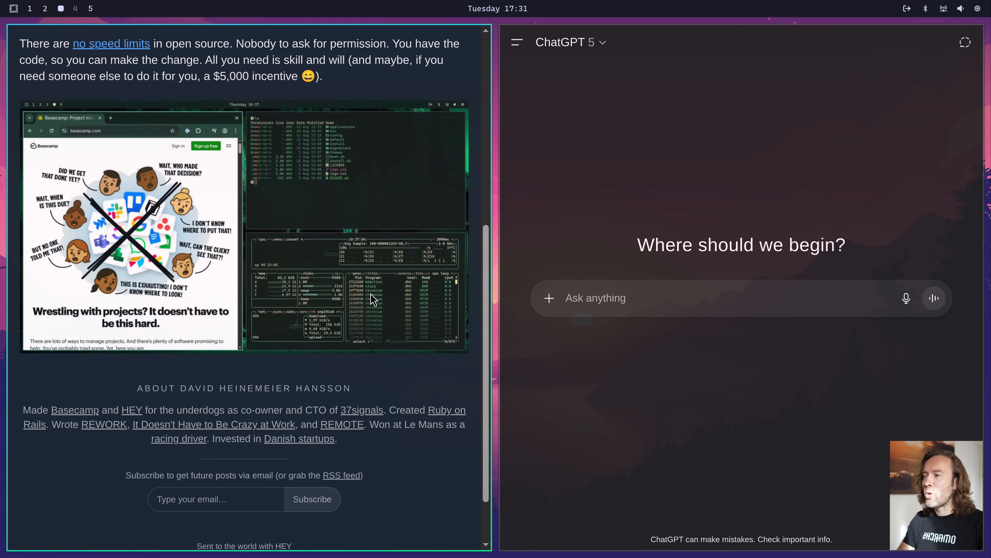
scroll(372, 298, "up", 10)
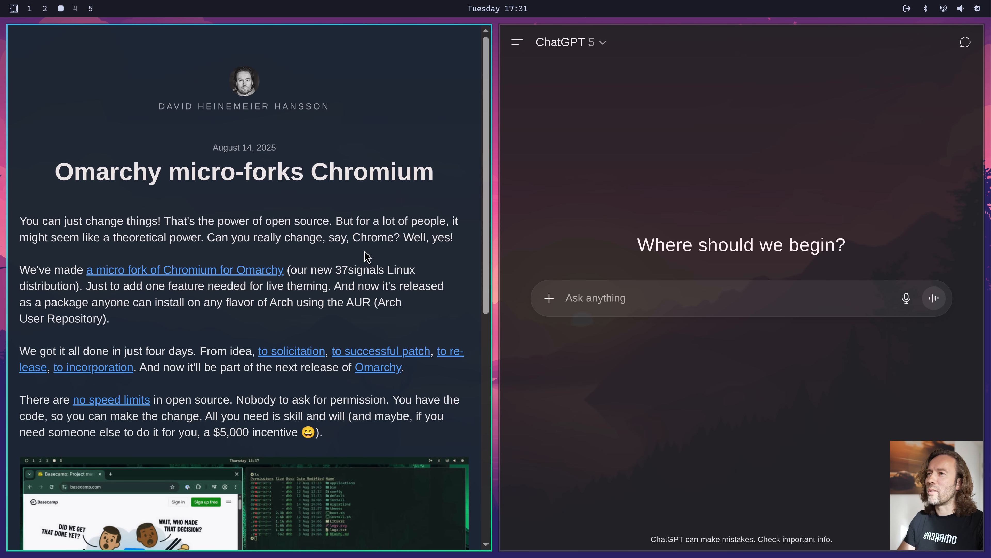
key("super+w")
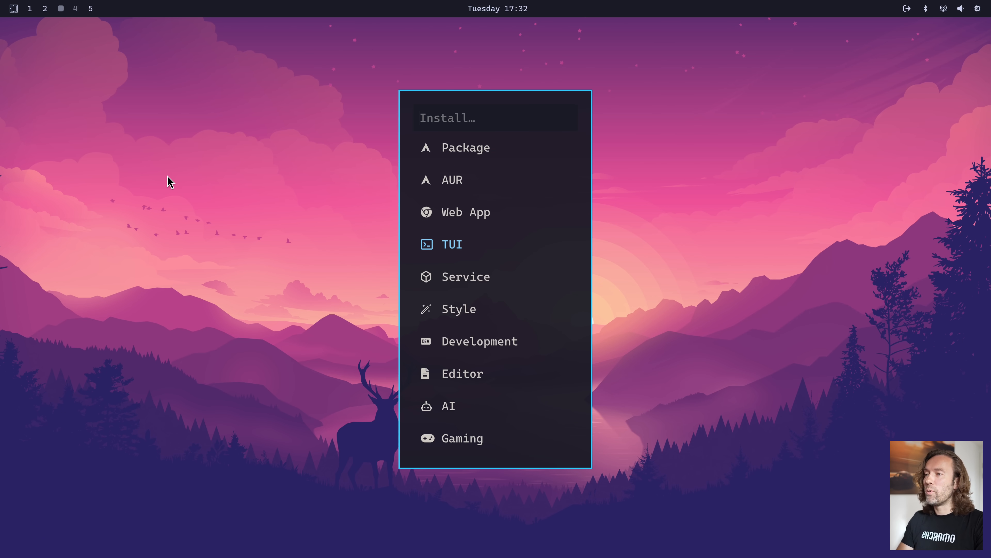
Start a new TUI shortcut named "LZD" with the launch command lazydocker and the tile window style
key("Return")
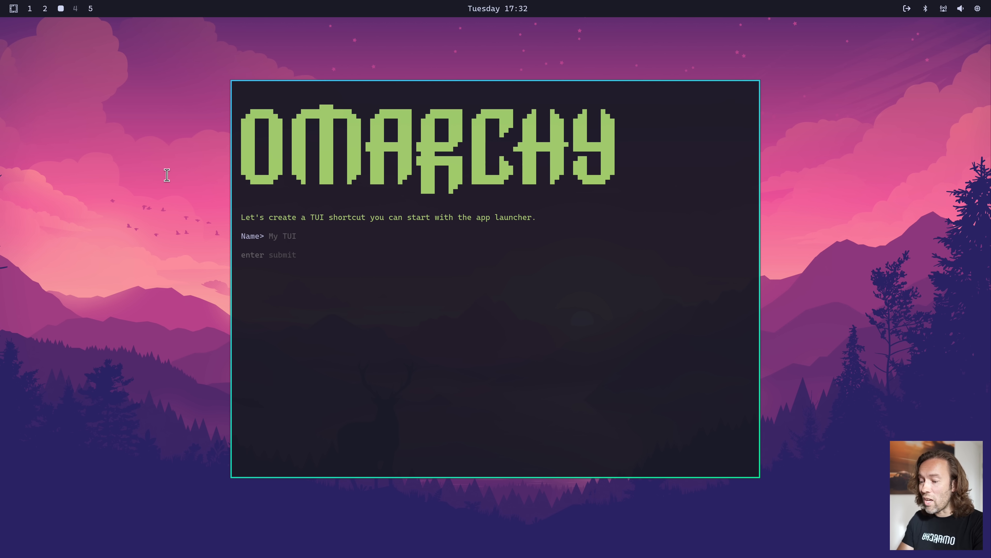
type("LSD")
key("Return")
type("lazydocker")
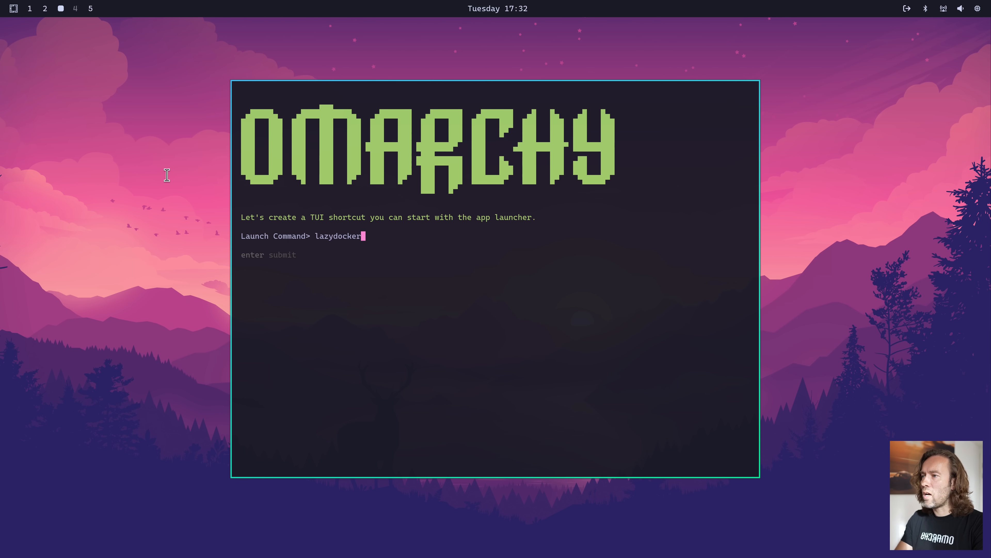
key("Return")
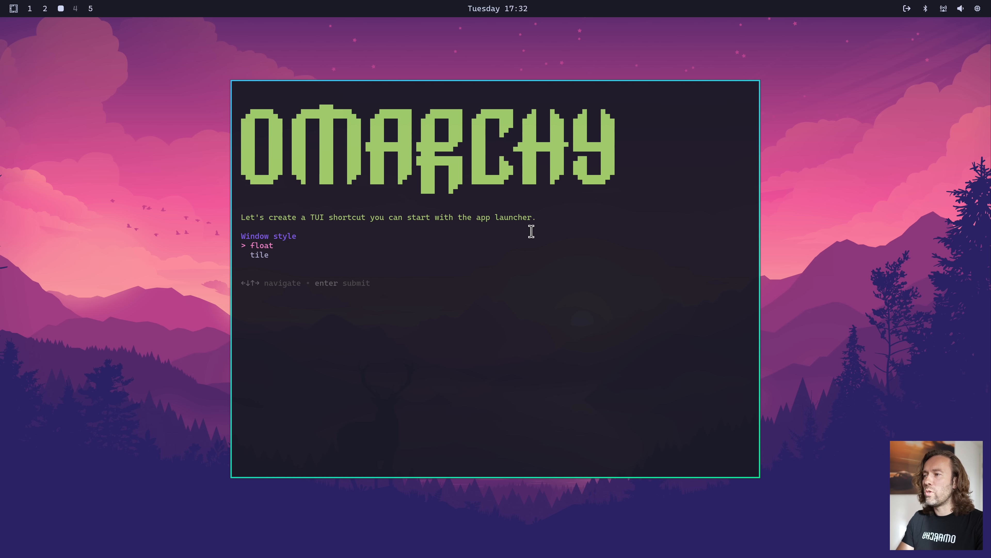
key("Return")
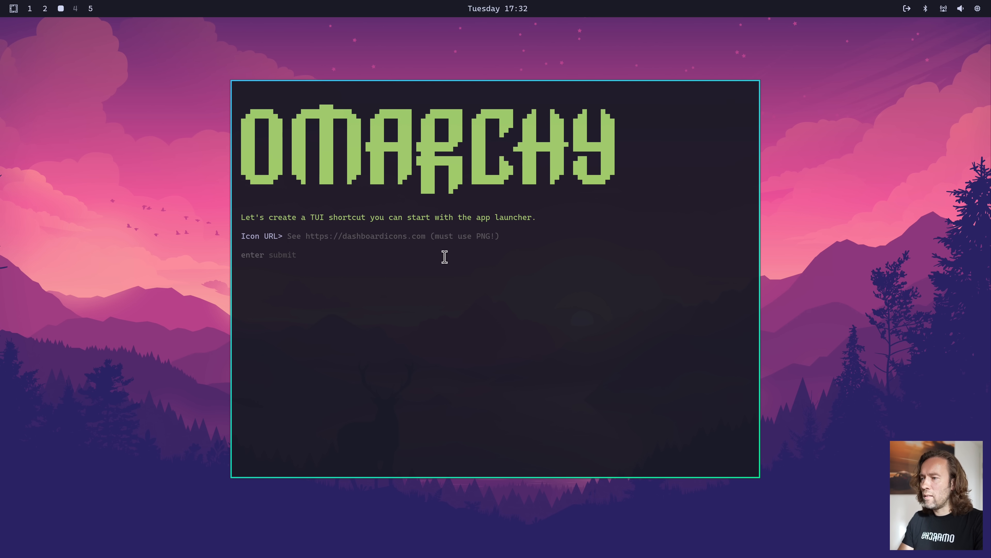
Open dashboardicons.com in a browser, tile the TUI installer beside it, and search the icons for "docker"
key("super+b")
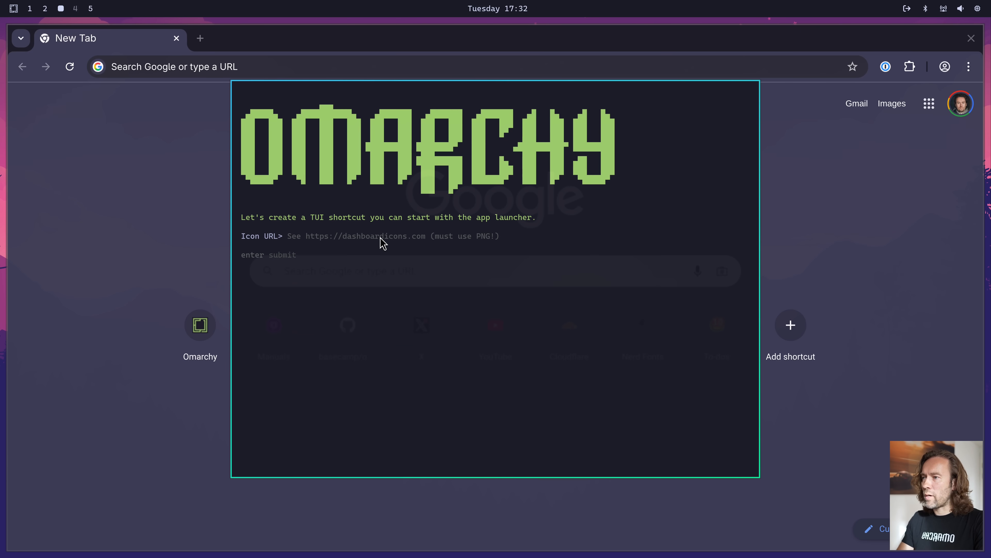
left_click(383, 237)
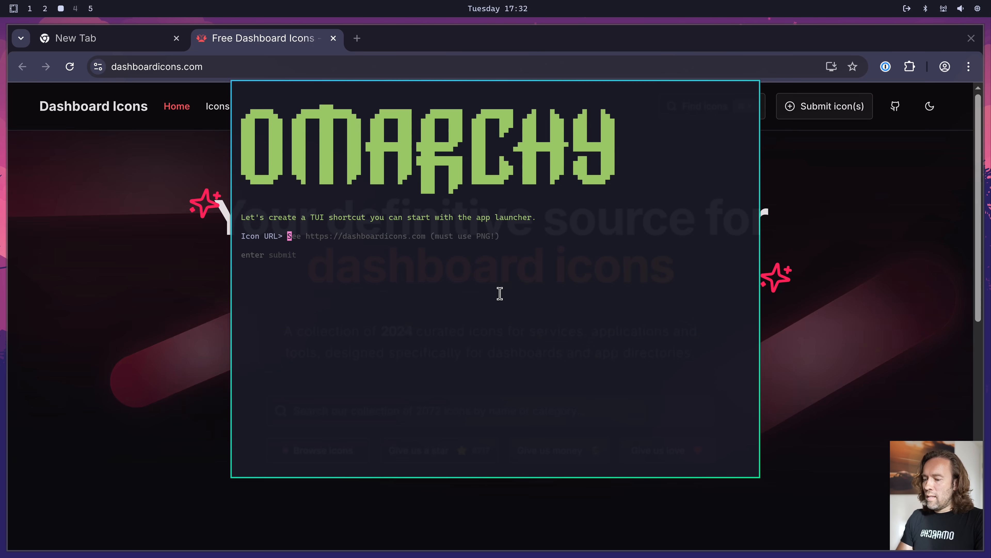
key("super+t")
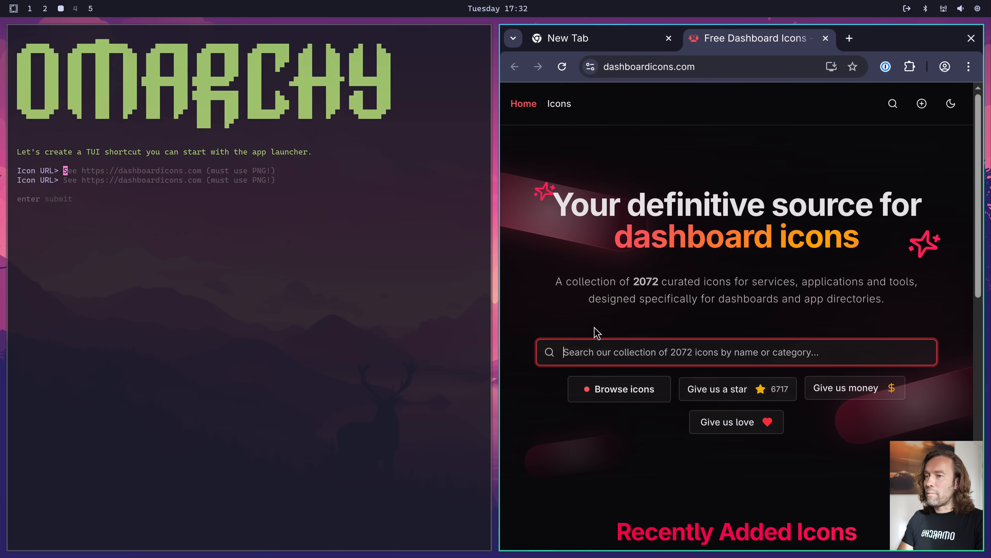
left_click(603, 342)
type("docker")
key("Return")
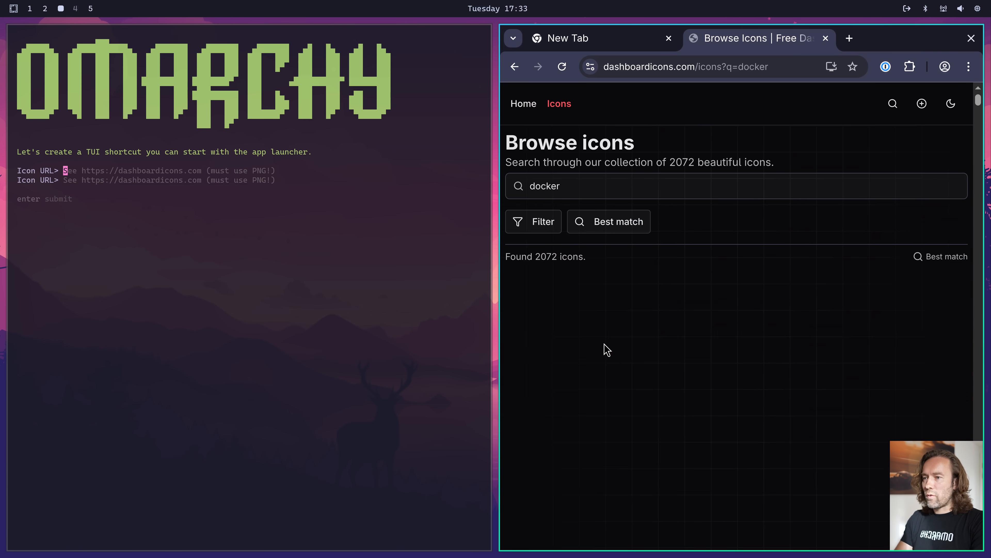
Copy the URL of the Docker icon's PNG variant, submit it as the TUI shortcut's icon URL, and close the installer
left_click(602, 332)
scroll(722, 387, "down", 5)
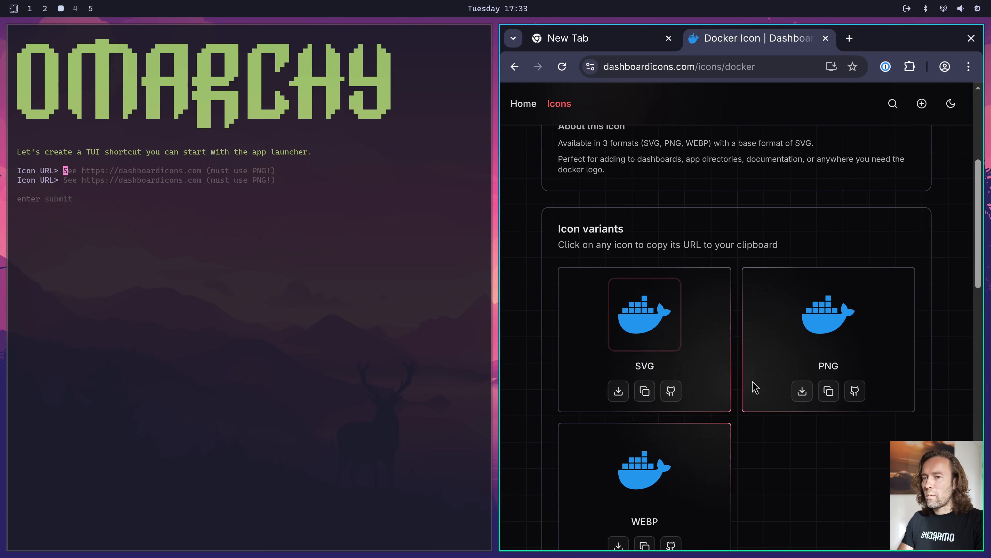
left_click(826, 389)
key("super+v")
key("Return")
key("Return")
Launch the LZD shortcut from the app launcher, then quit it and close the browser
key("super+space")
type("lz")
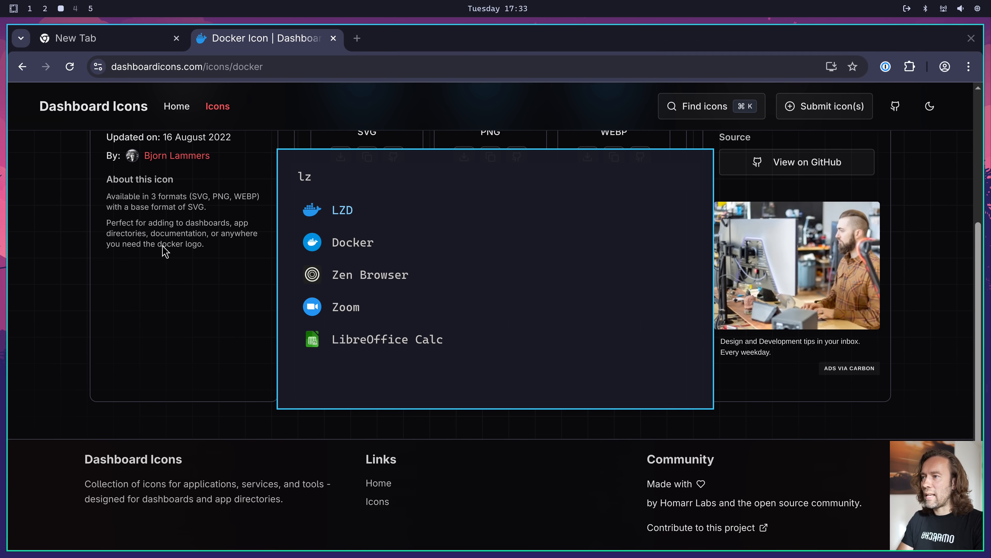
key("Return")
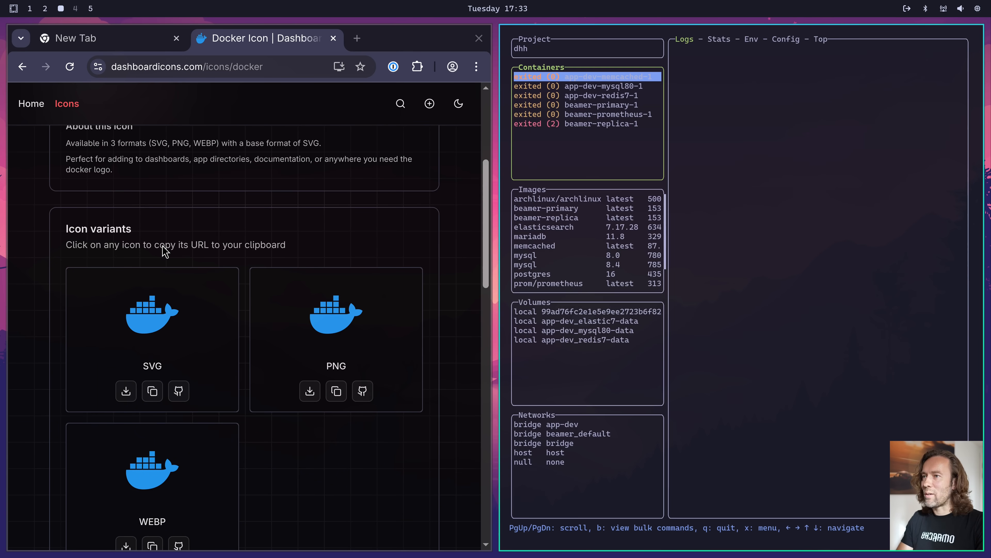
left_click(337, 390)
key("q")
key("super+w")
Run the Omarchy update, submitting the sudo password when asked, decline the reboot, and close the finished updater
key("super+alt+space")
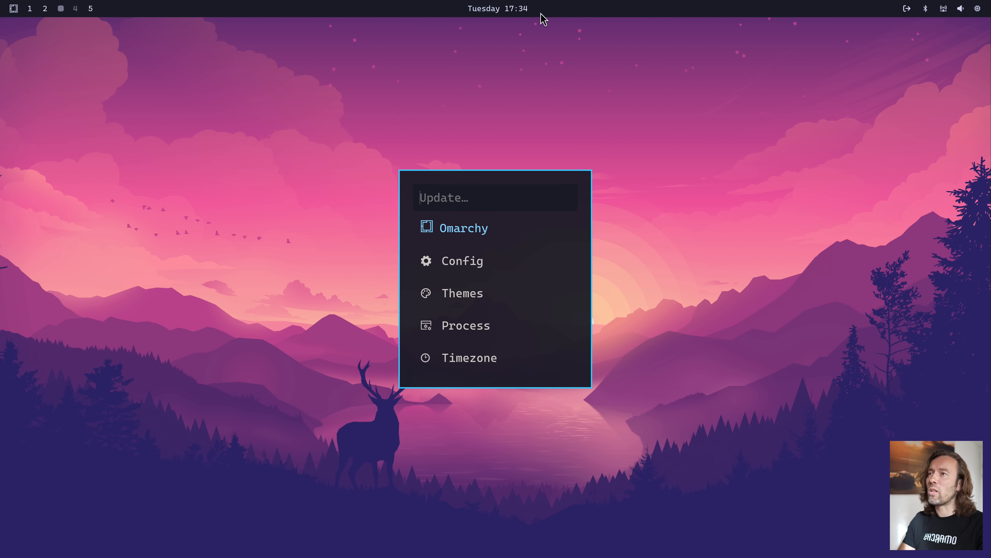
left_click(523, 218)
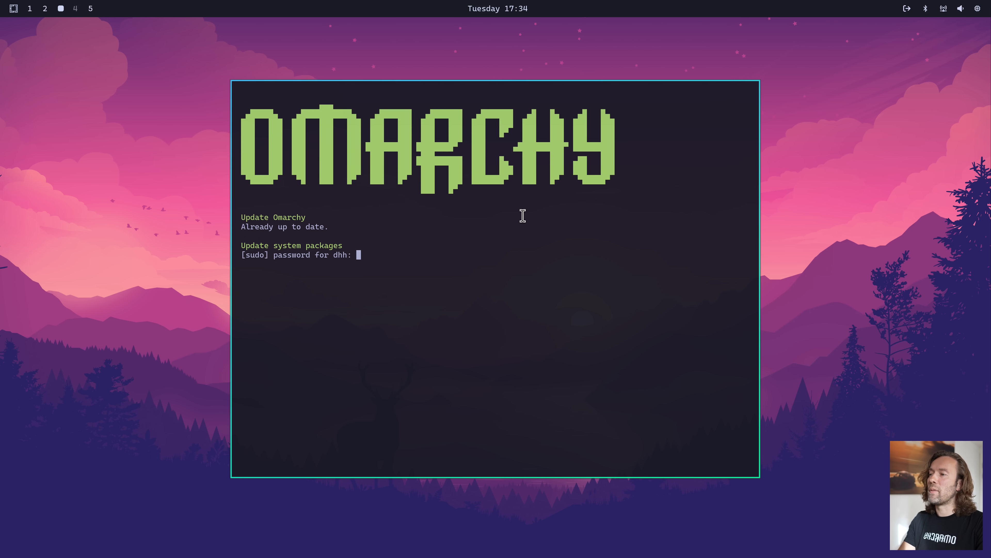
key("Return")
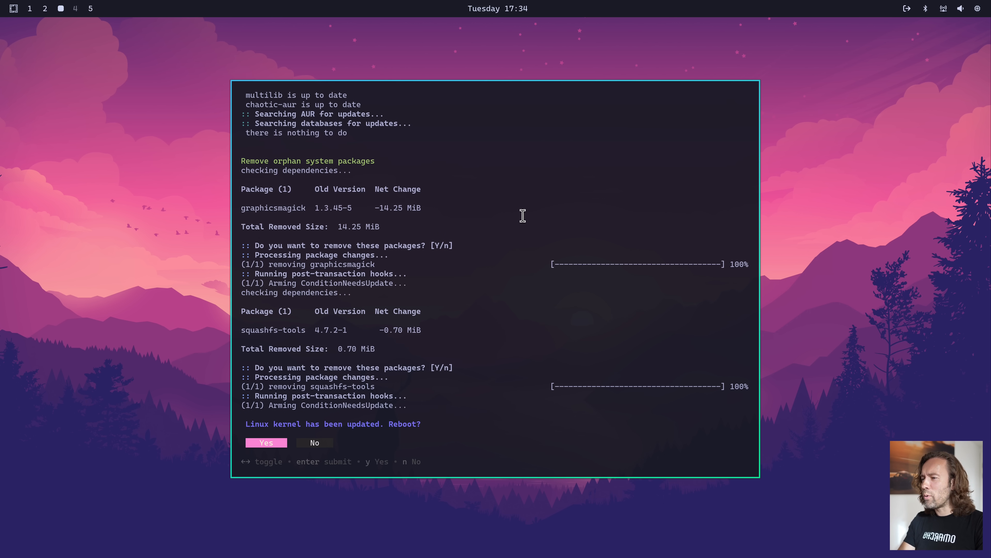
key("Right")
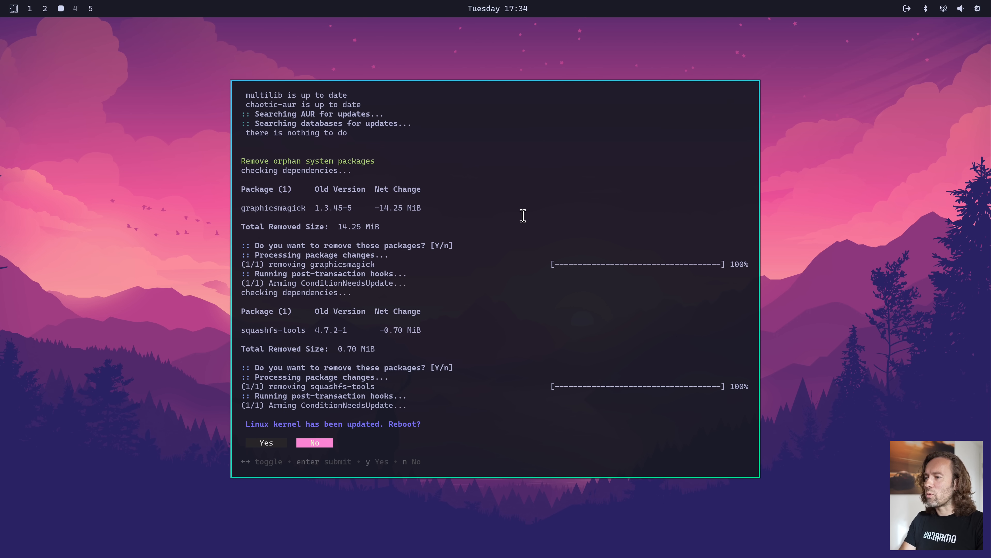
key("Return")
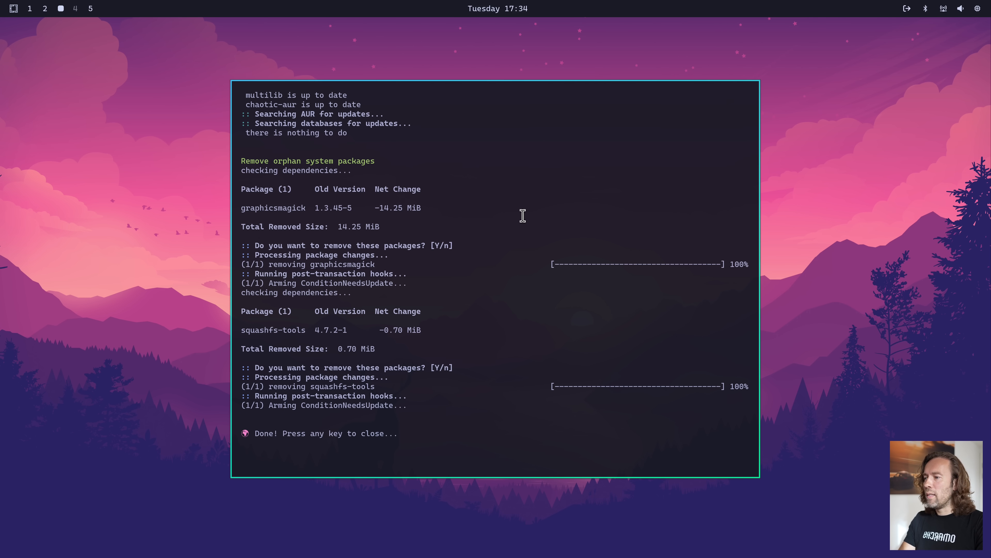
key("Return")
View the components whose configuration can be reset to default in the Omarchy update options
key("super+alt+space")
type("up")
key("Return")
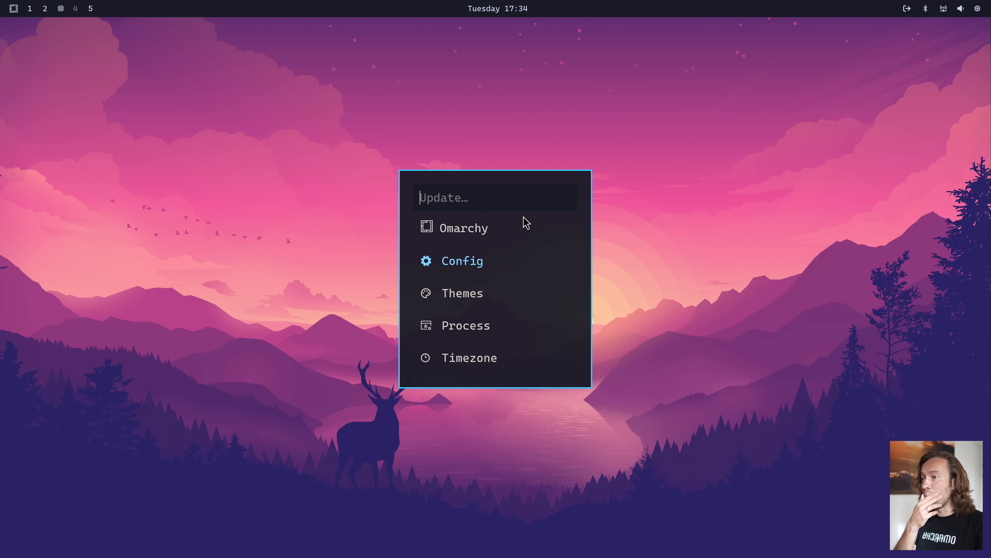
key("Return")
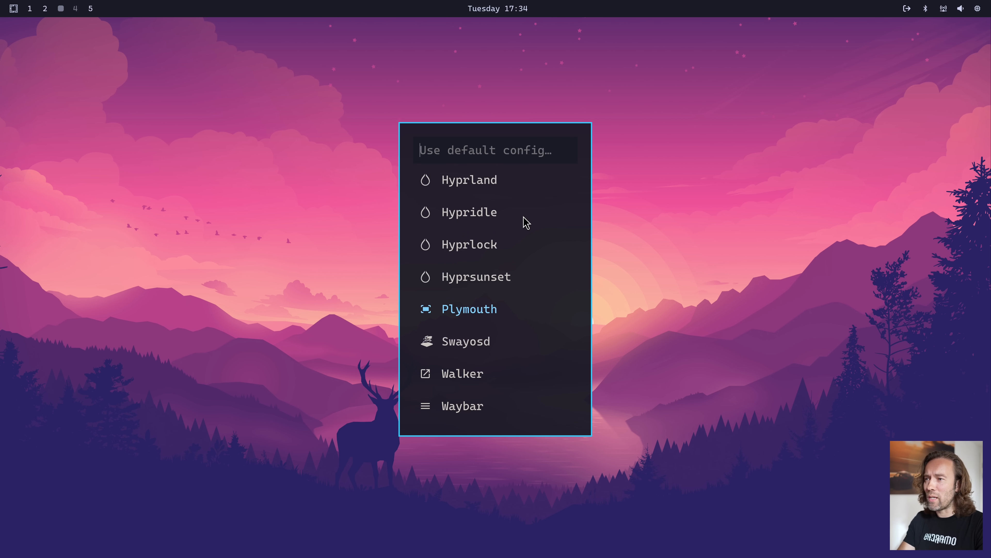
key("Escape")
Open the Omarchy System options to view the lock, suspend, restart and shutdown choices
type("sy")
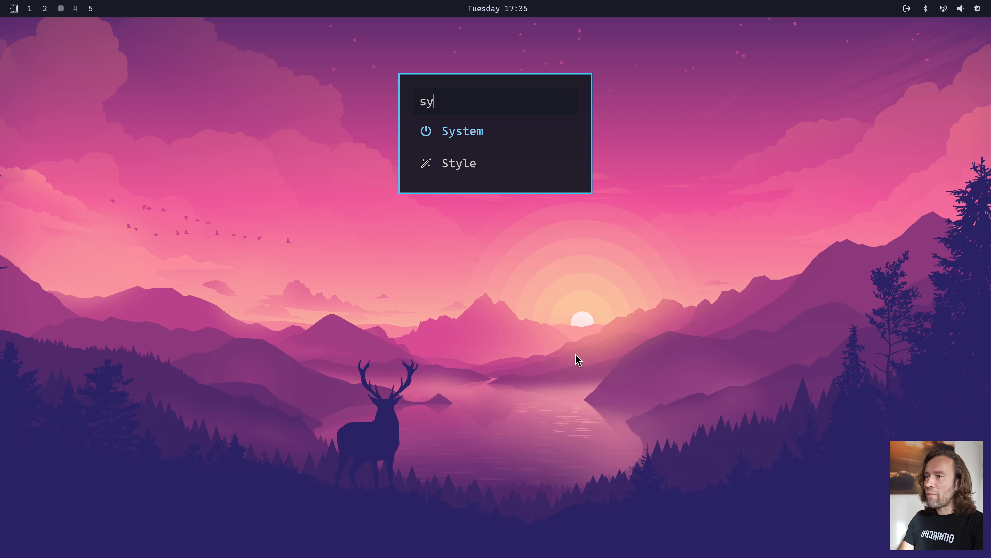
key("Return")
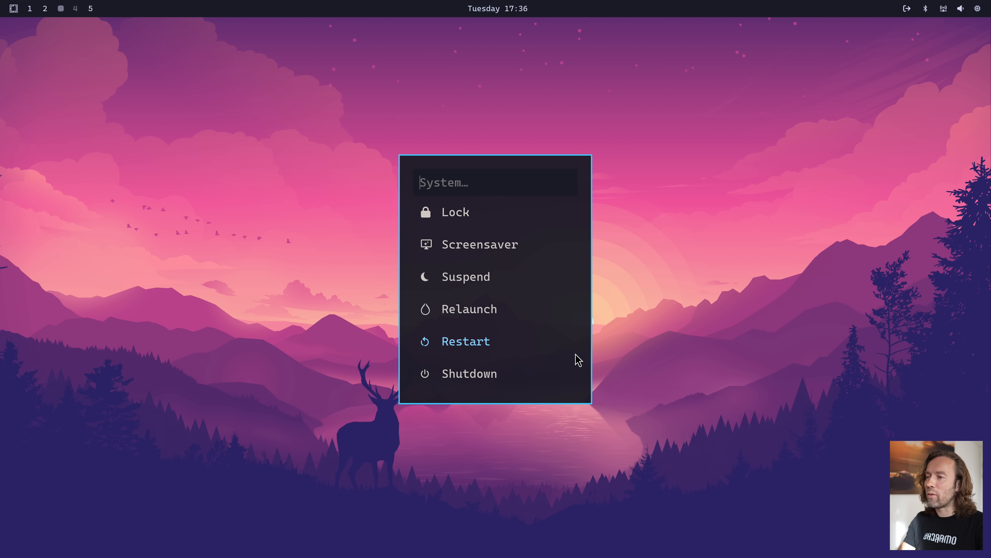
Dismiss the System options, reopen them directly with their own hotkey, and dismiss them again
key("Escape")
key("Escape")
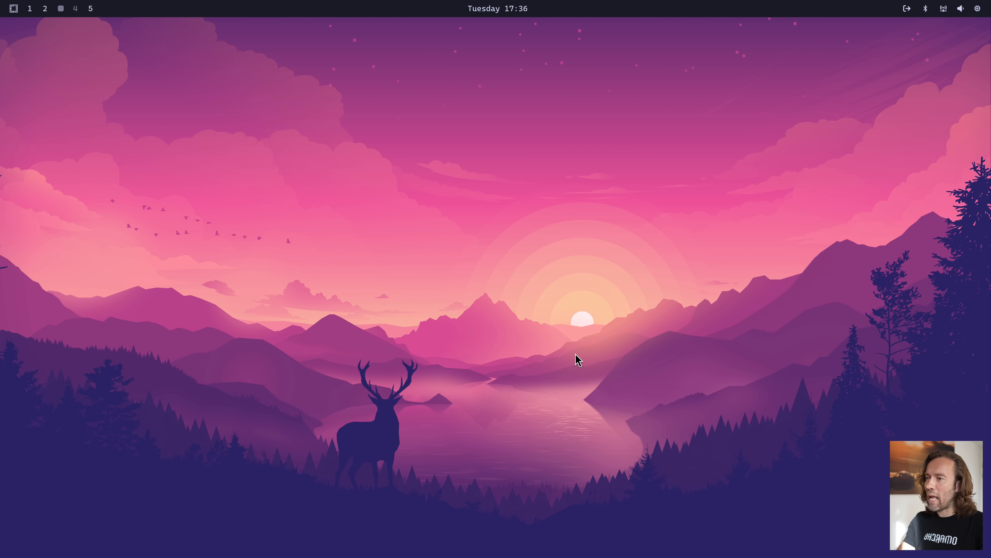
key("super+Escape")
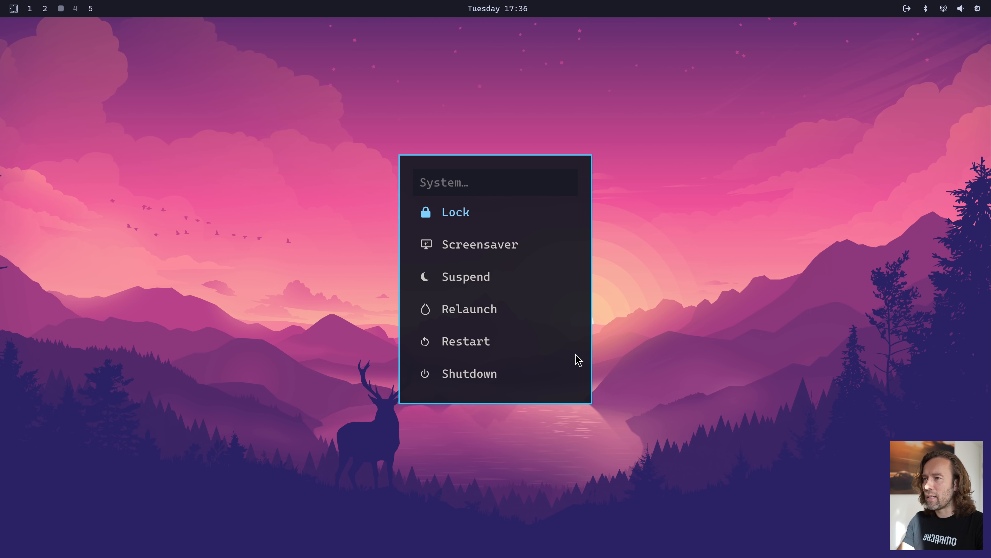
key("Escape")
key("Escape")
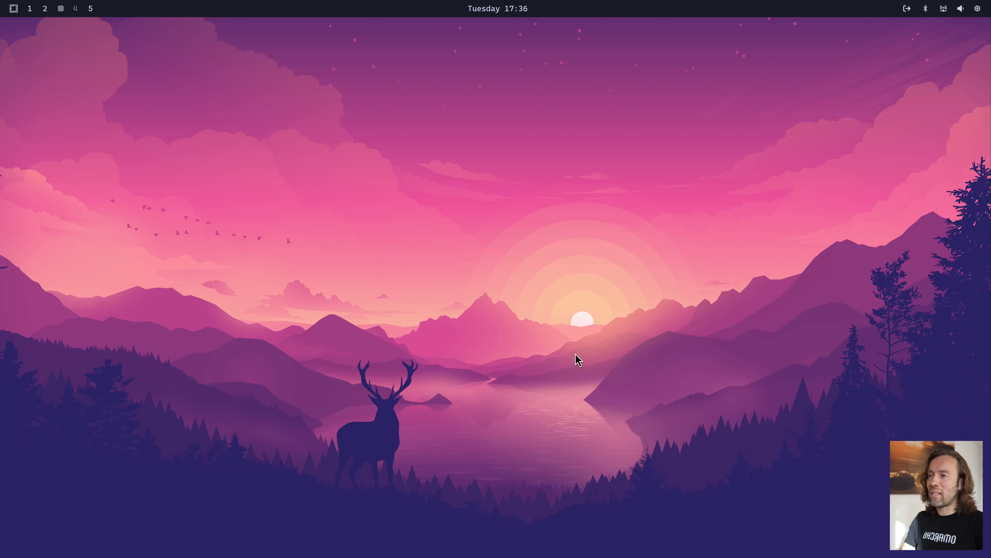
Open the Omarchy Manual from the Learn options and read its GUIs page as far as the LibreOffice section
key("super+alt+space")
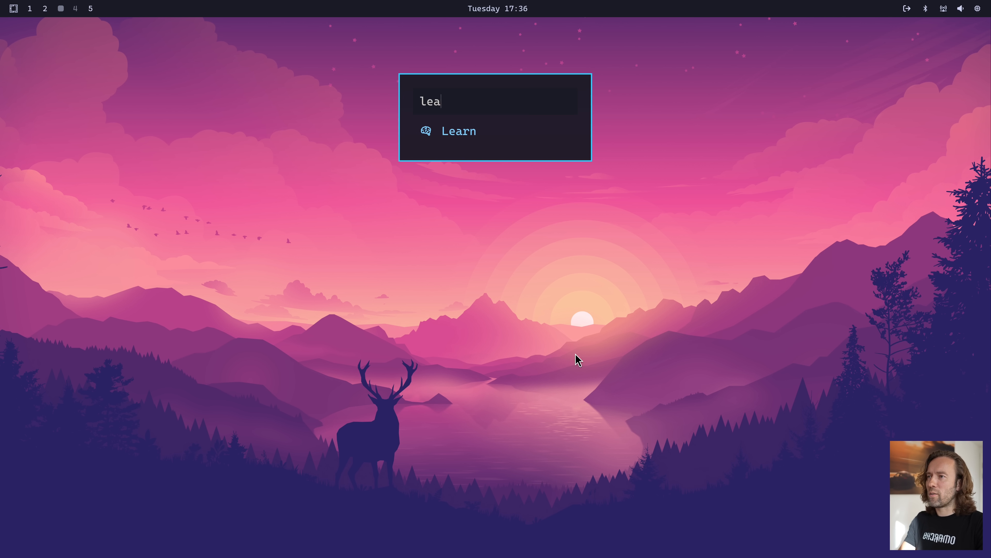
key("Return")
key("Return")
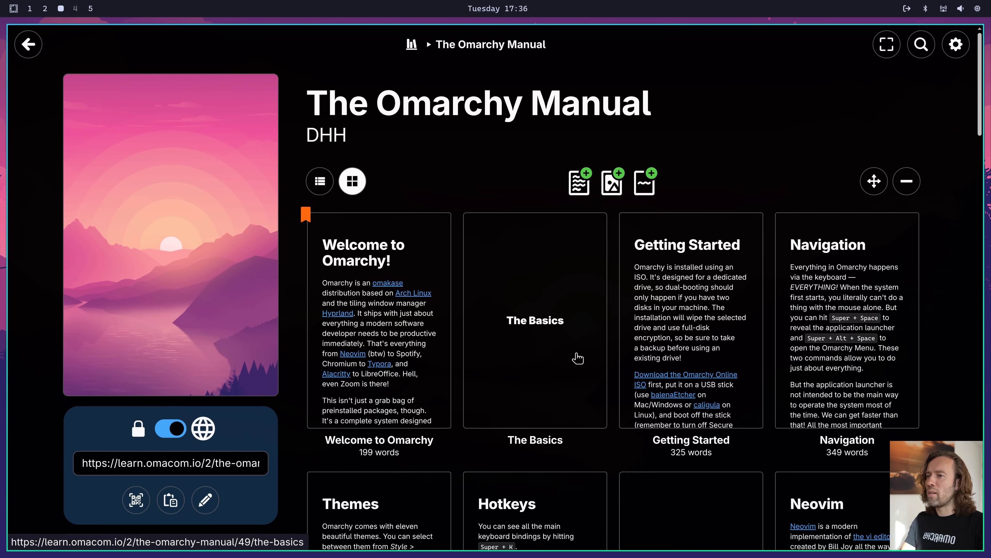
scroll(578, 357, "down", 15)
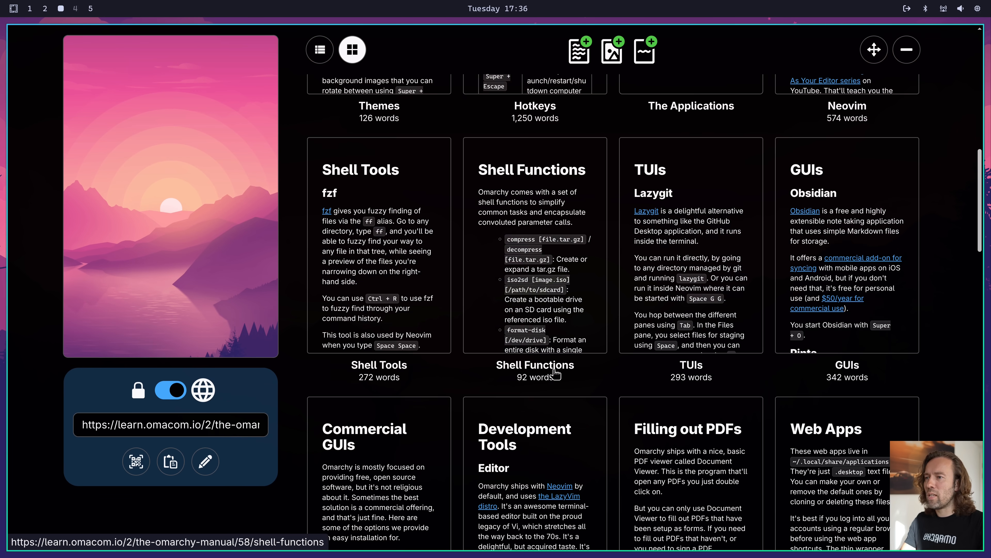
scroll(552, 372, "down", 3)
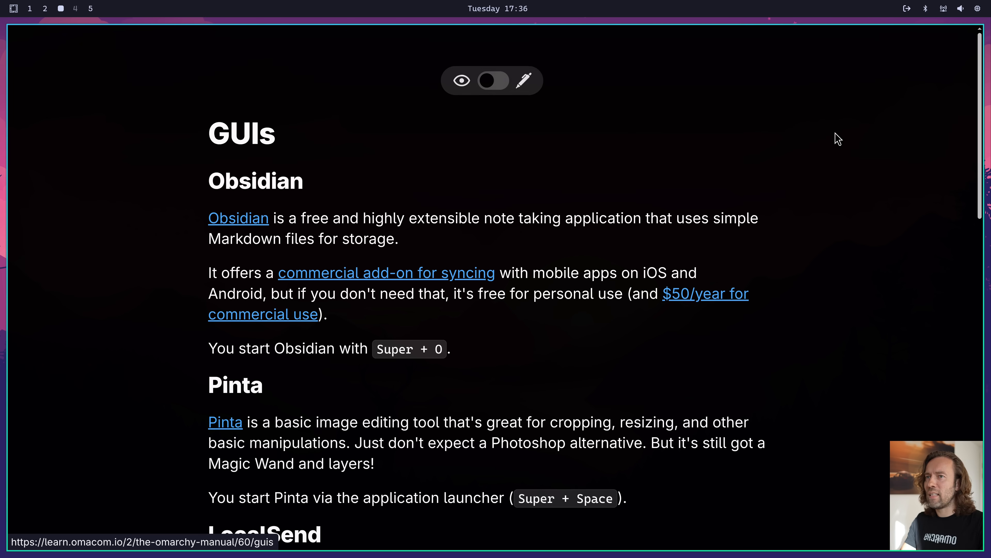
left_click(853, 114)
scroll(515, 357, "down", 3)
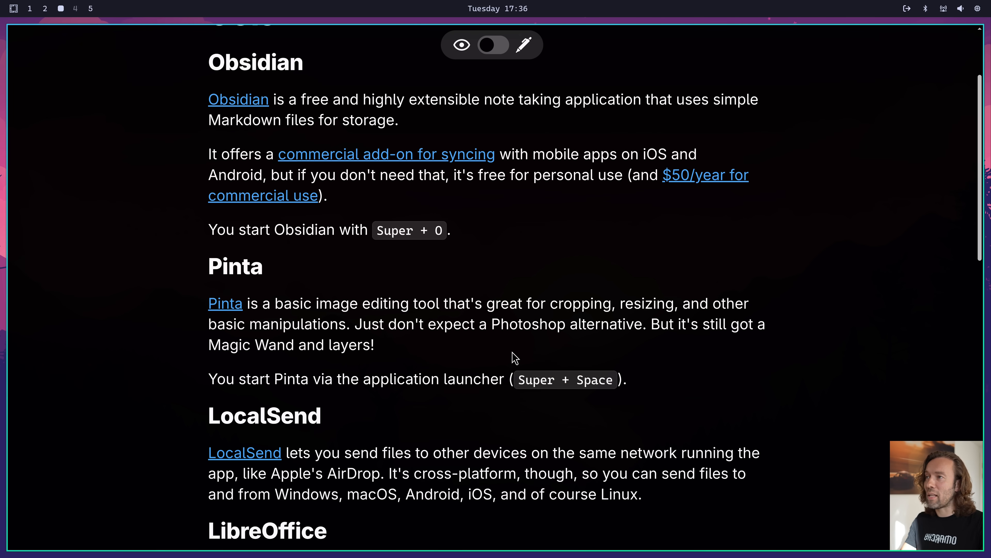
scroll(516, 357, "down", 3)
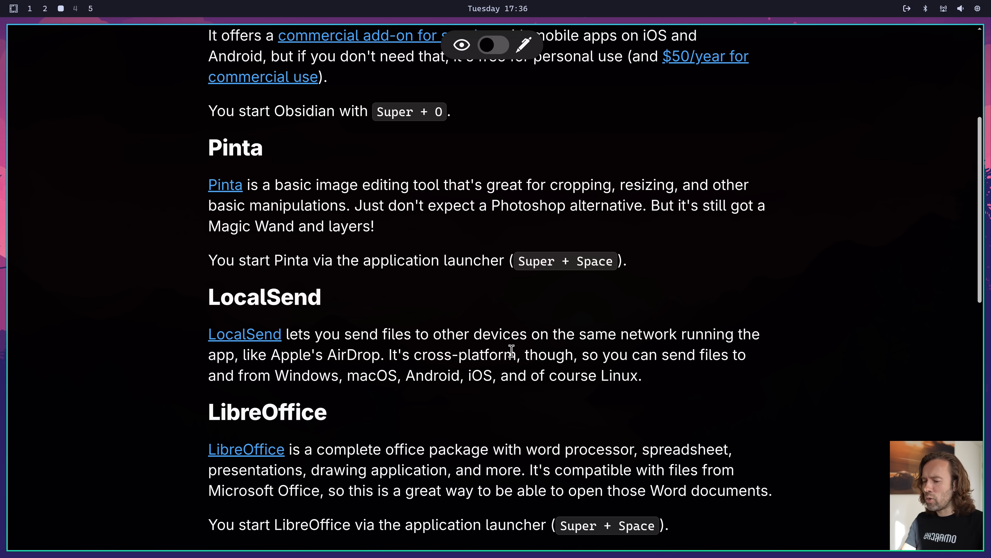
Launch the Pinta image editor from the app launcher, then close it
key("super+space")
type("pinta")
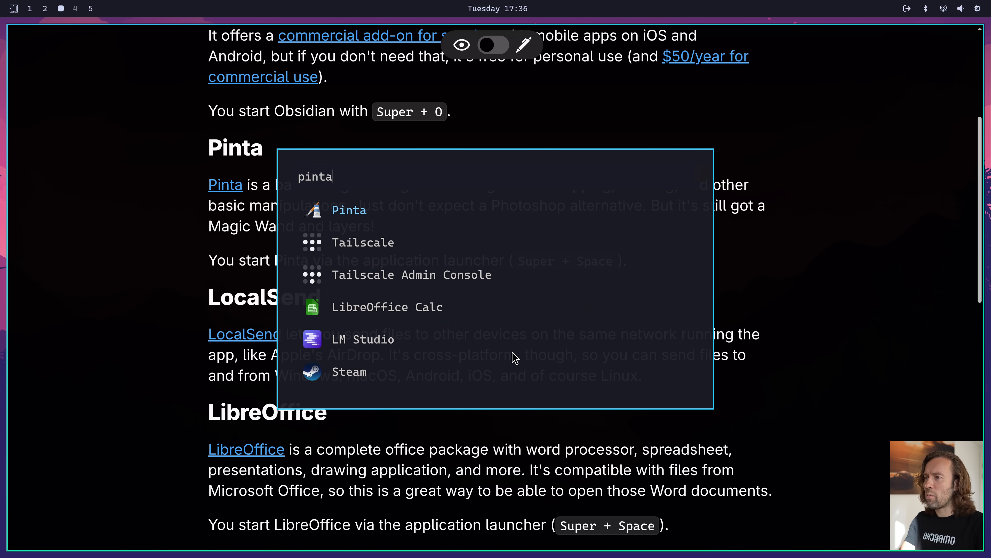
key("Return")
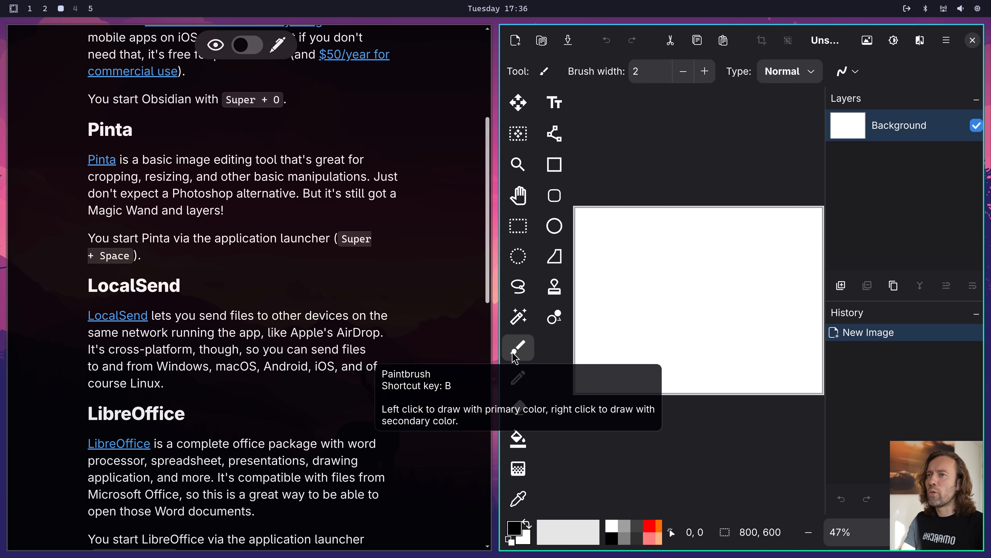
key("super+w")
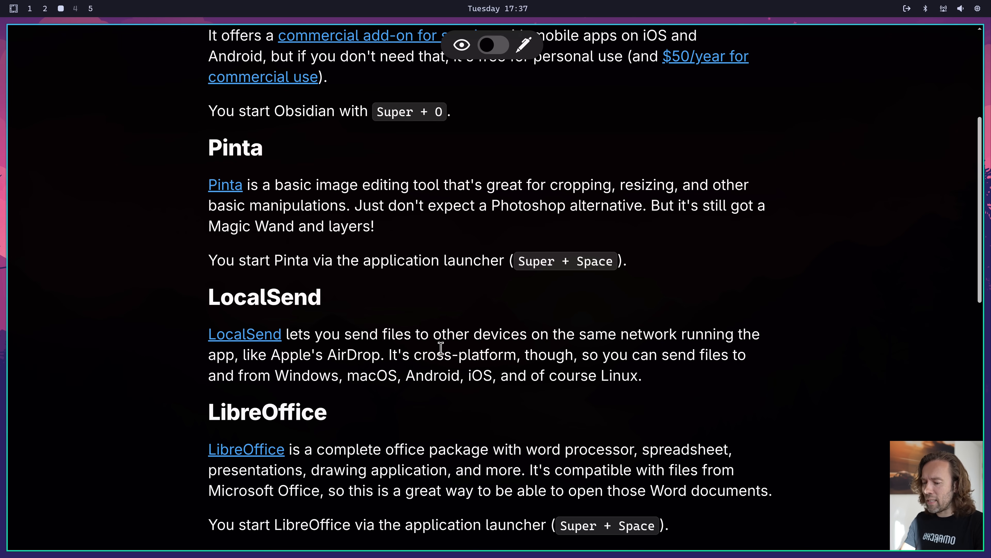
Launch LocalSend from the app launcher, view its Send options, then close it
key("super+space")
type("loca")
key("Return")
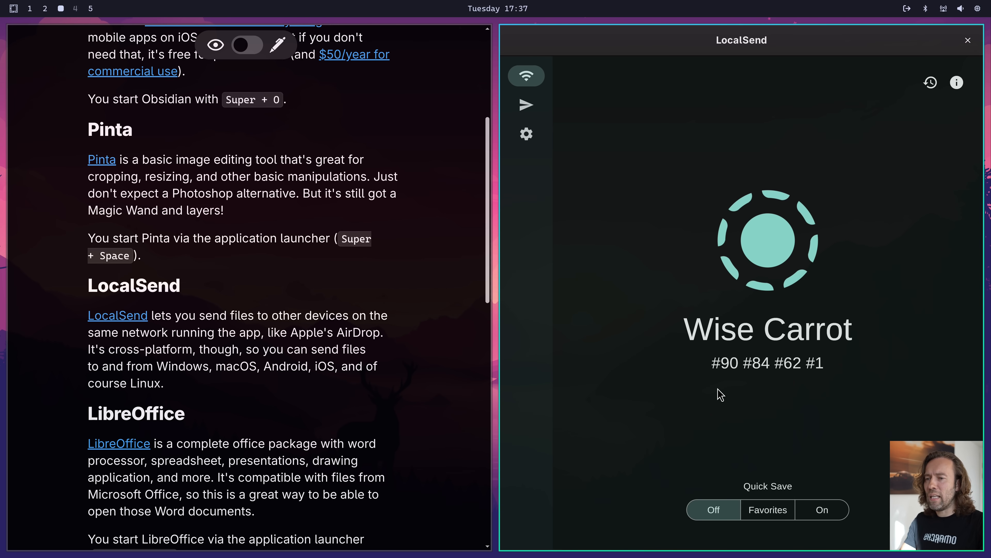
left_click(543, 111)
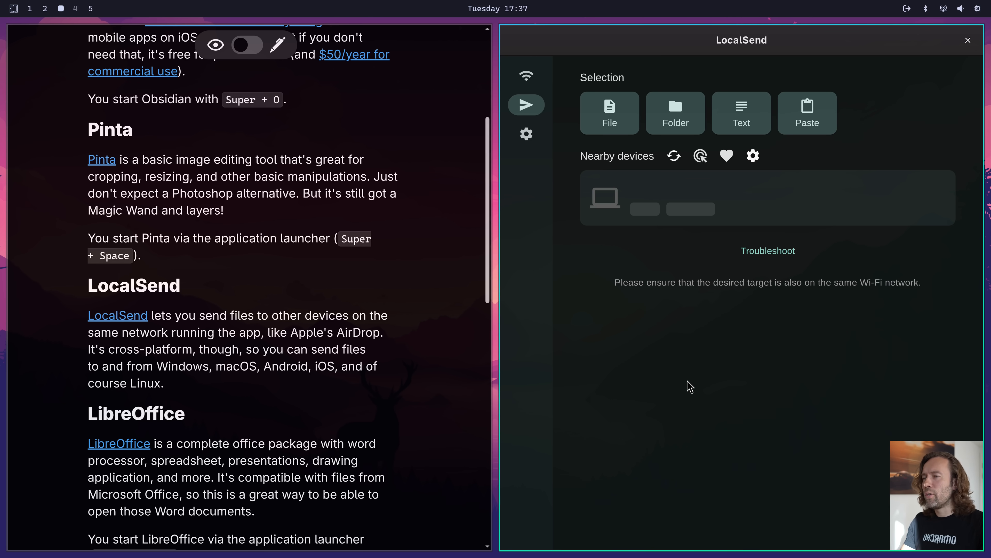
key("super+w")
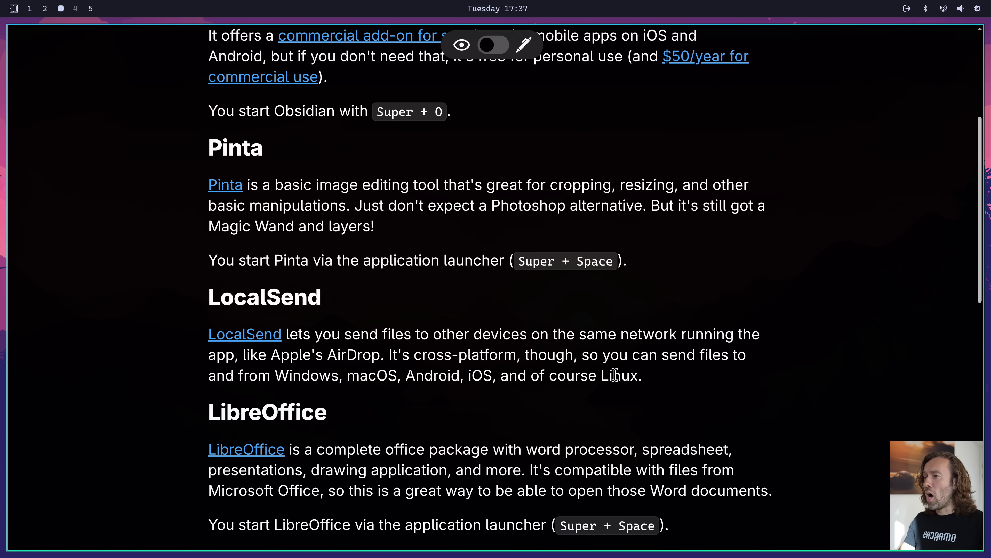
Read the rest of the manual's GUIs page, from LibreOffice and Signal through mpv, OBS Studio and Kdenlive
scroll(557, 383, "down", 3)
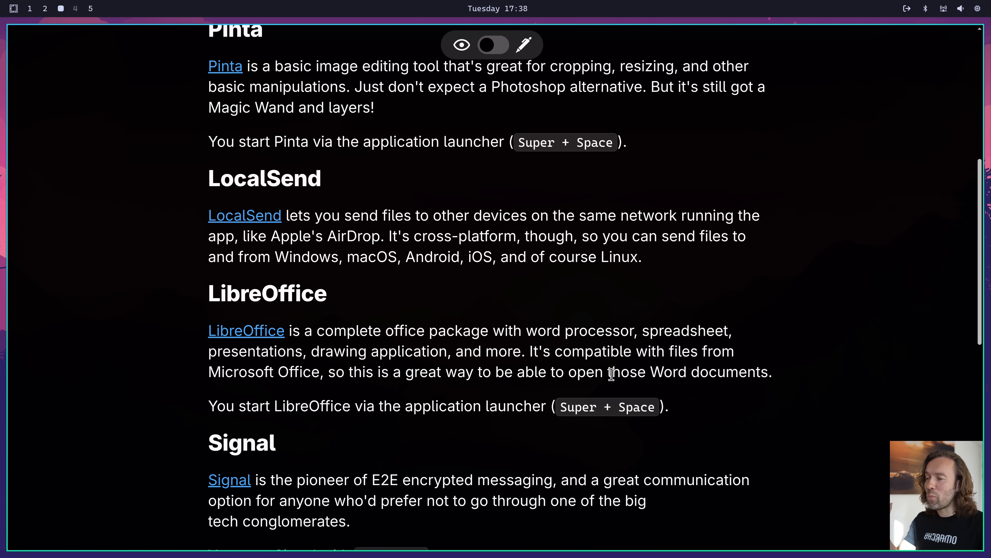
scroll(644, 391, "down", 3)
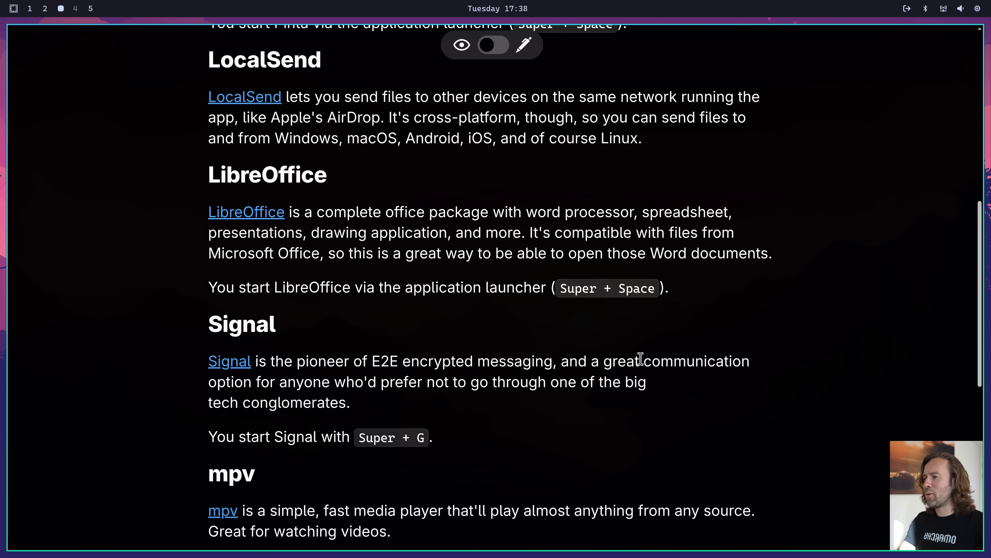
scroll(641, 359, "down", 3)
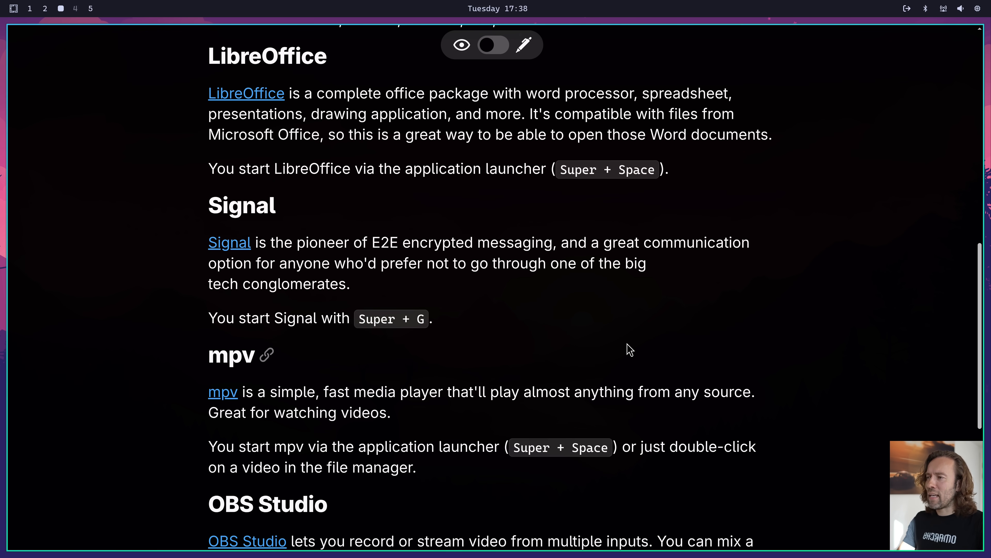
scroll(610, 323, "down", 2)
scroll(635, 344, "down", 4)
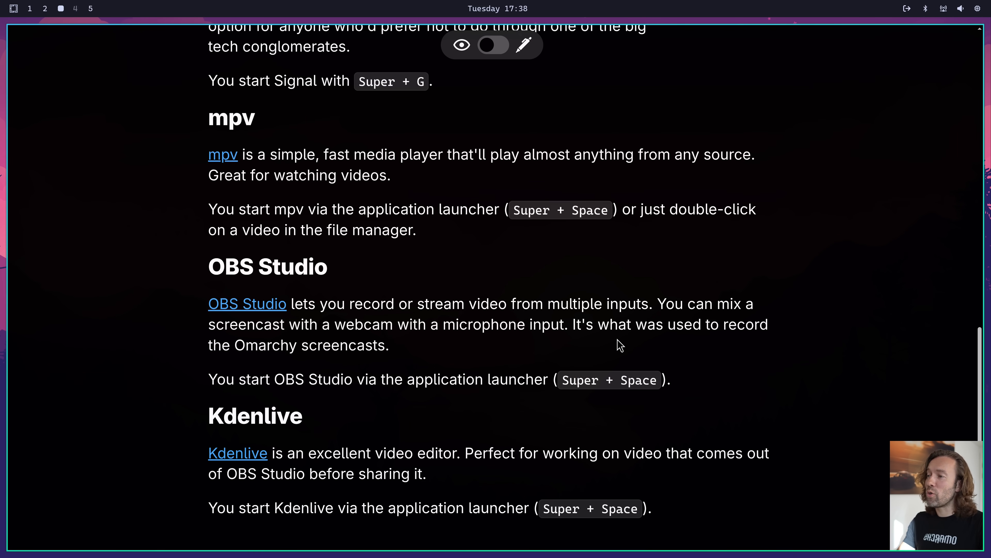
scroll(621, 316, "down", 2)
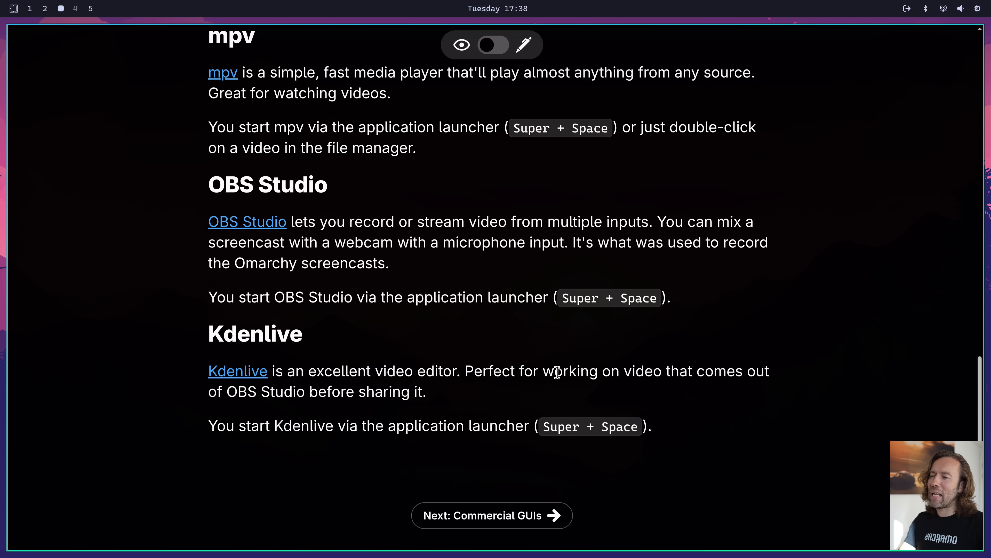
Go to the manual's Commercial GUIs page, read about 1Password, Typora and Dropbox, then close the manual
key("Right")
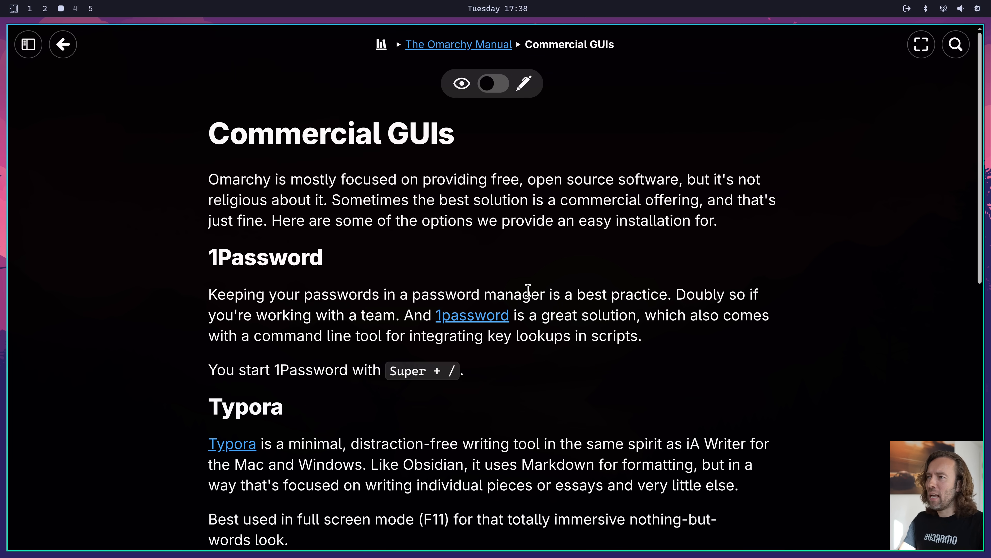
scroll(602, 344, "down", 3)
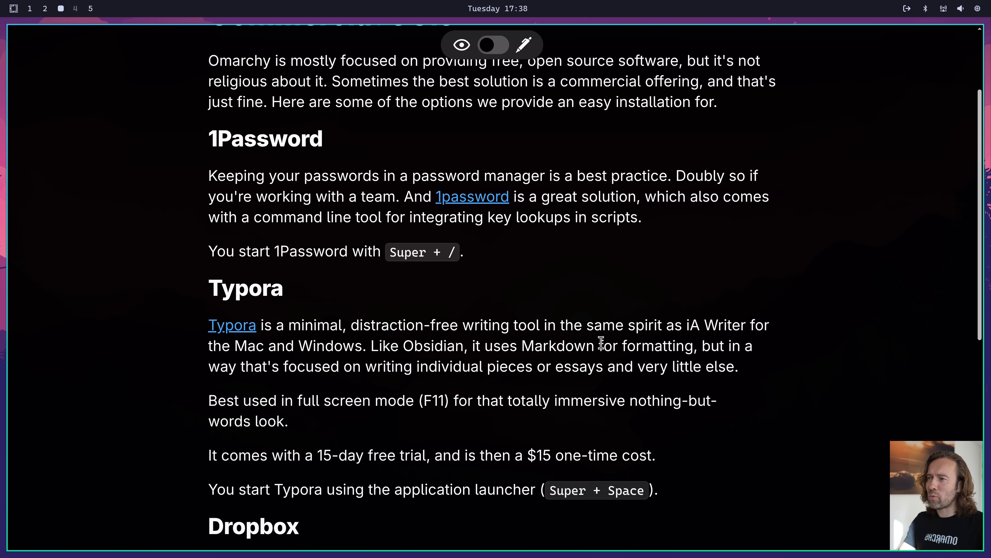
scroll(601, 344, "down", 3)
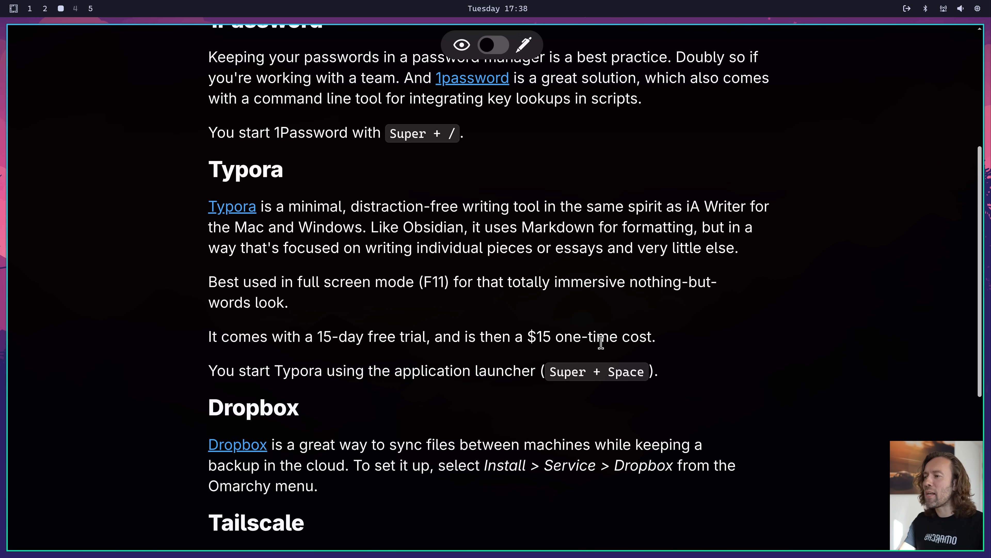
key("super+w")
Launch Typora in full screen and write "Now it's just writing bliss!" in the empty document
key("super+space")
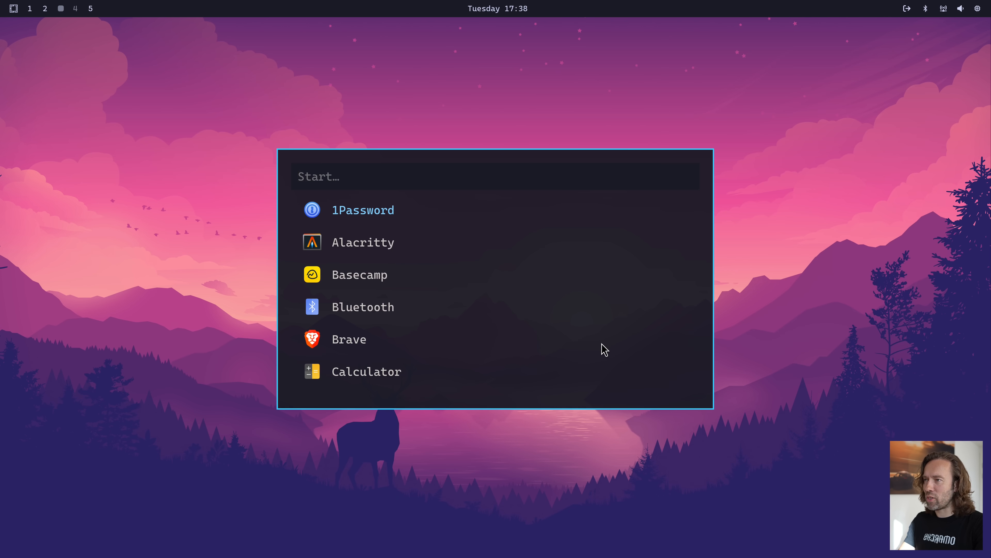
type("typ")
key("Return")
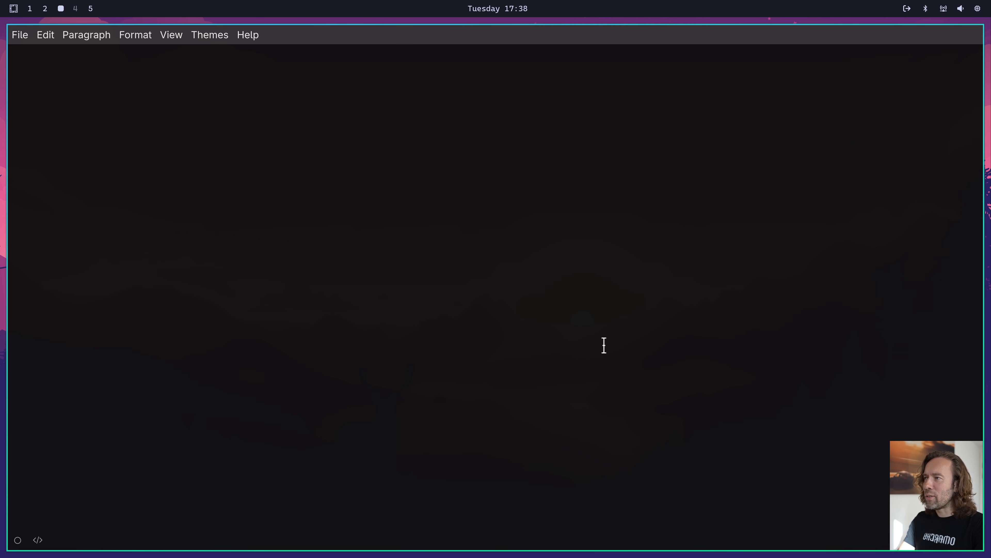
key("F11")
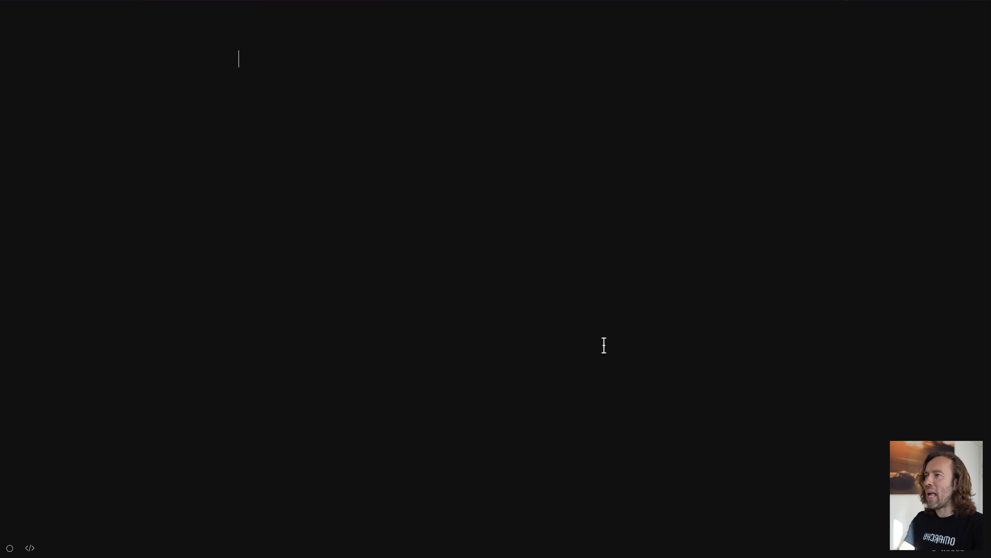
type("Now ")
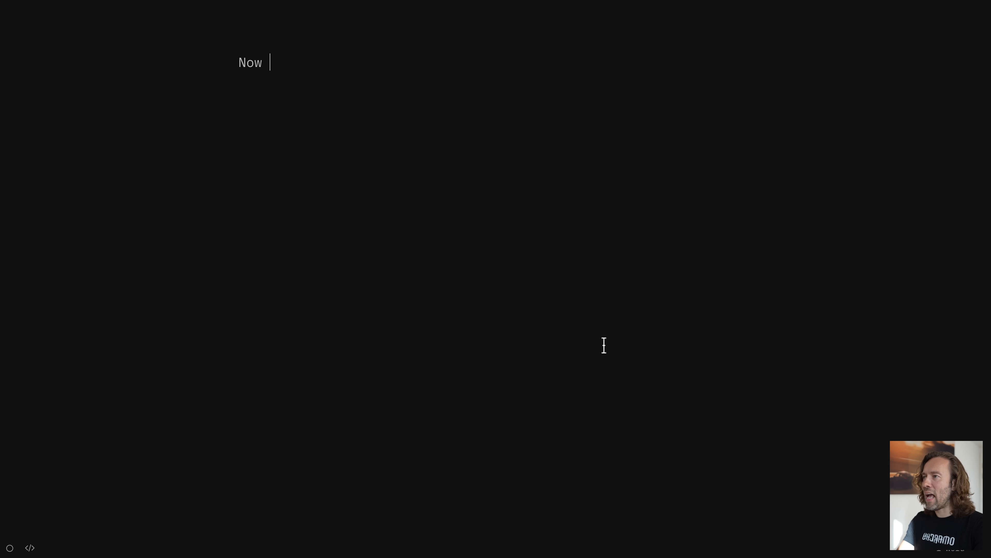
type("it's just writin")
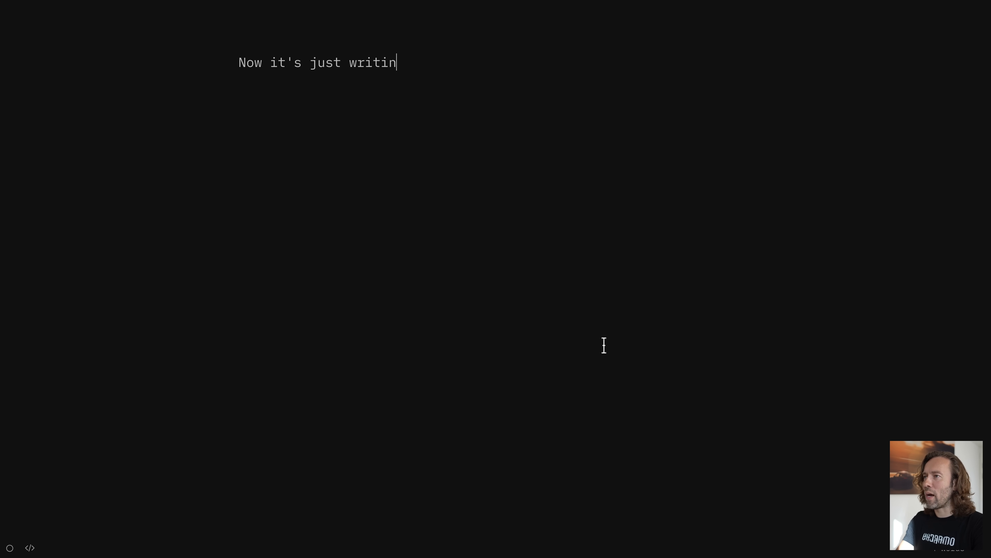
type("g bliss!")
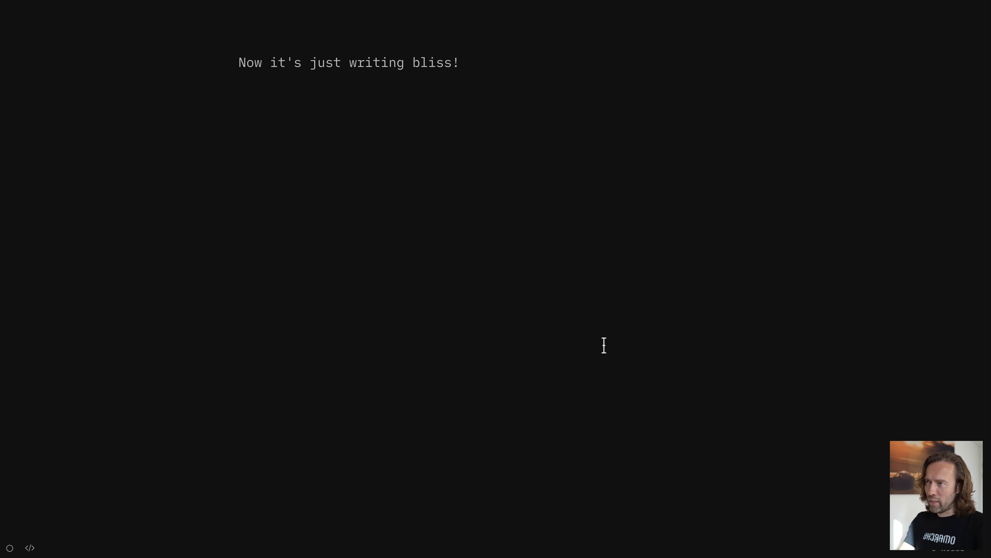
Leave full screen in Typora and close the document, discarding its changes
key("F11")
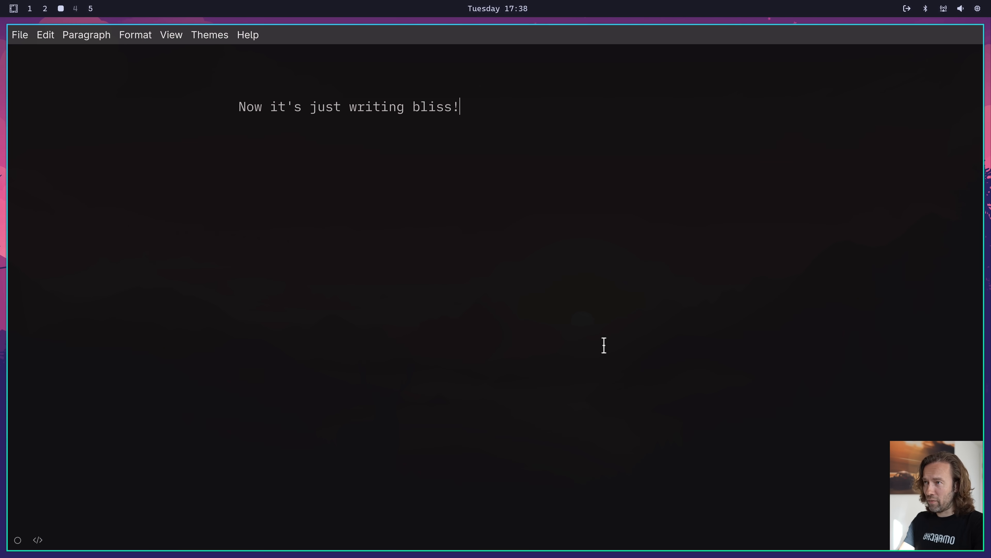
key("super+w")
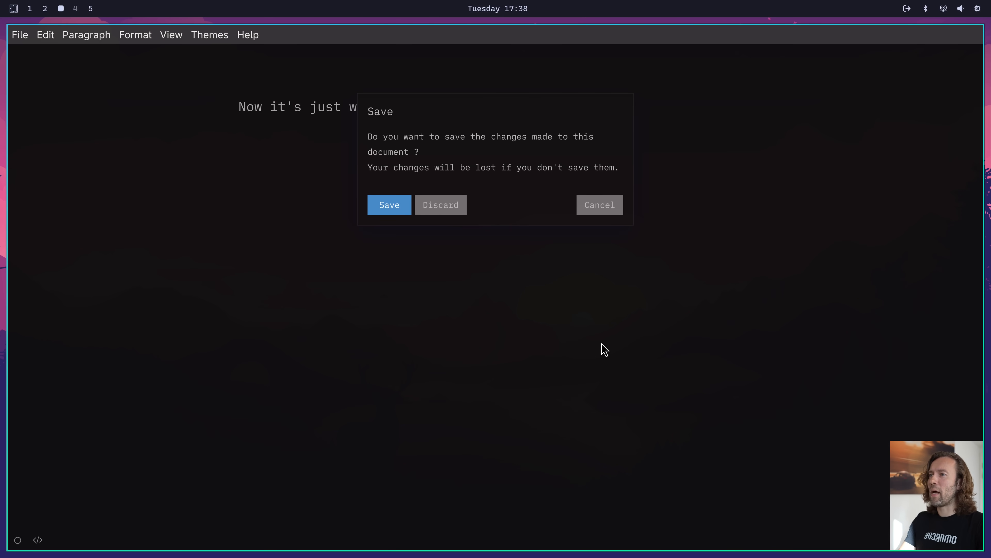
key("Tab")
key("Return")
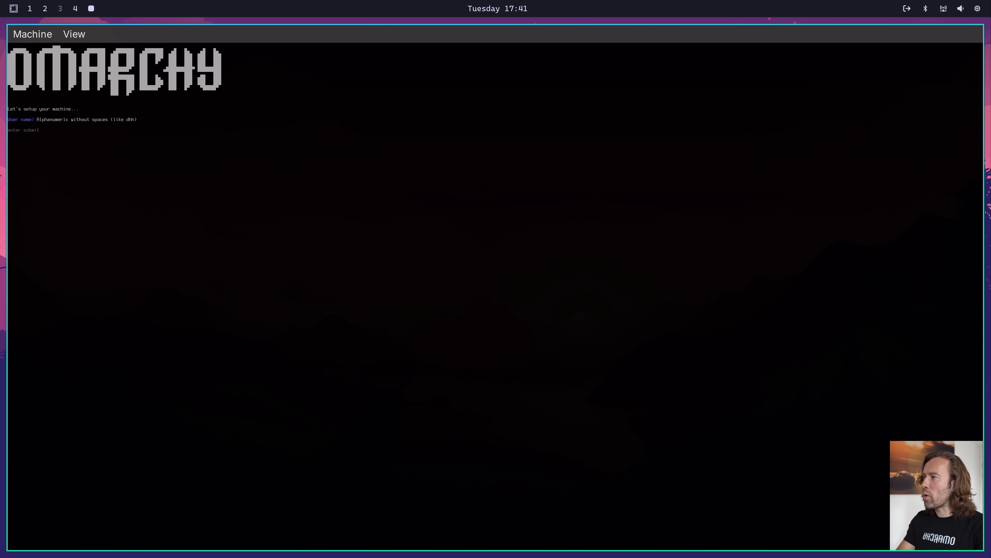
In the Omarchy machine setup in the virtual machine, submit the user name and the account password
type("dhh")
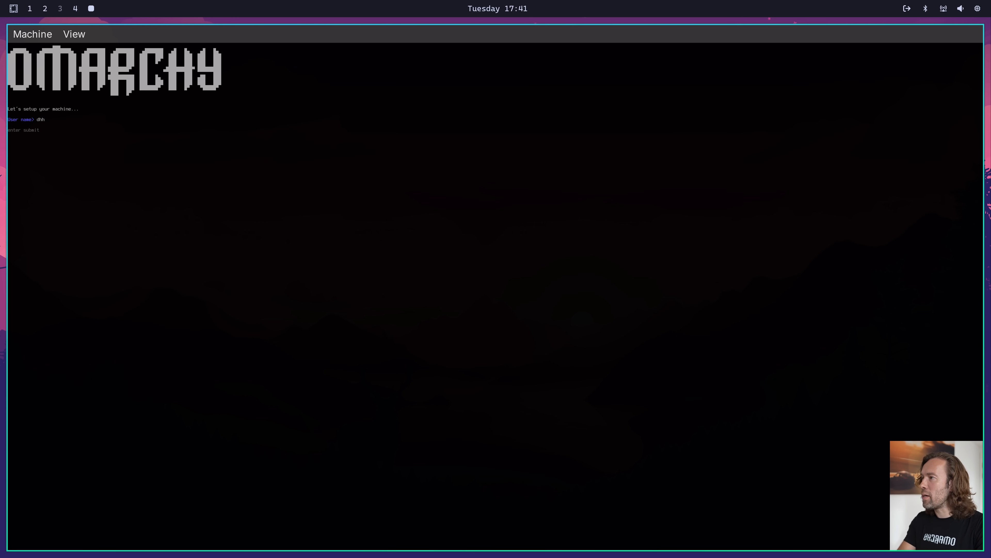
key("Return")
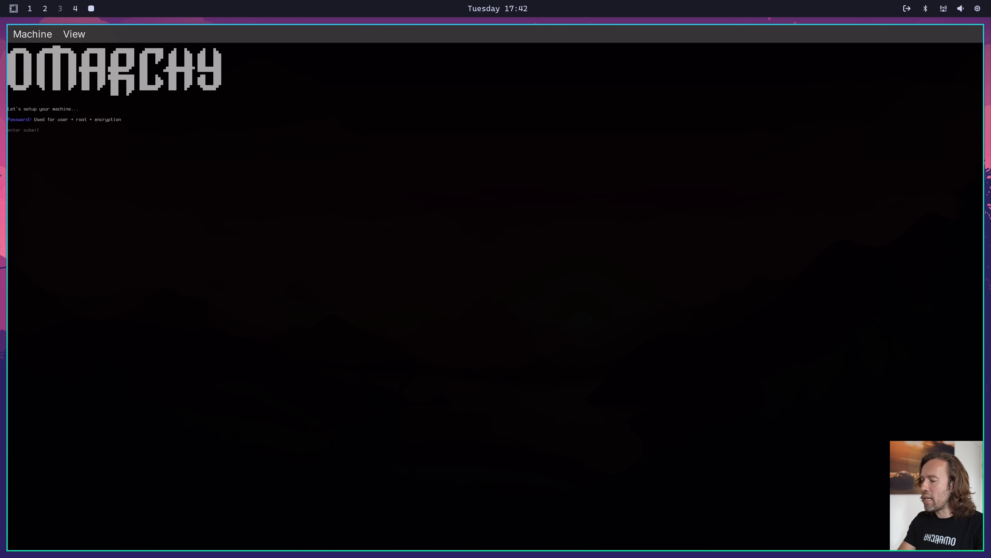
type("••••")
key("Return")
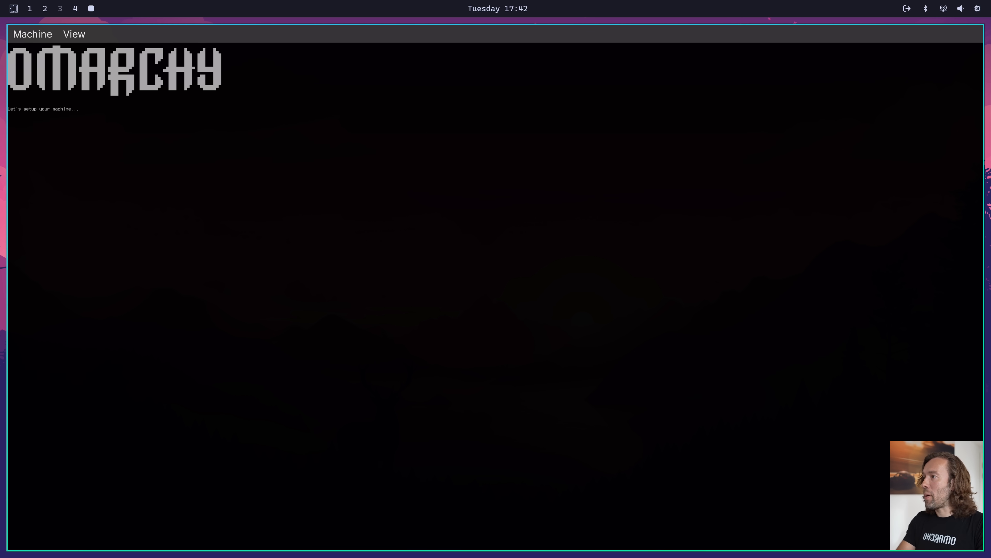
Enter the account password and its confirmation again in the Omarchy machine setup until both entries match
type("••••")
key("Return")
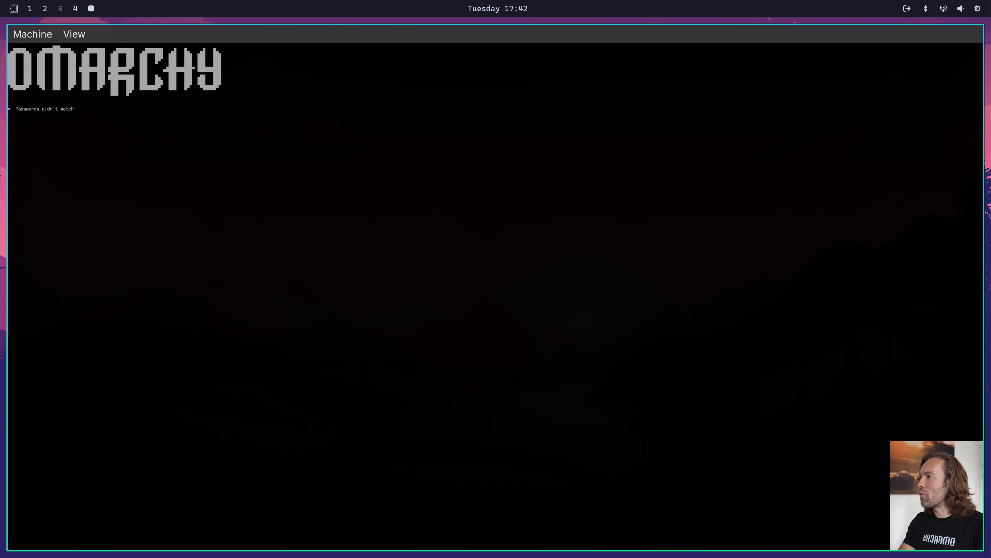
type("••••")
key("Return")
type("••••")
key("Return")
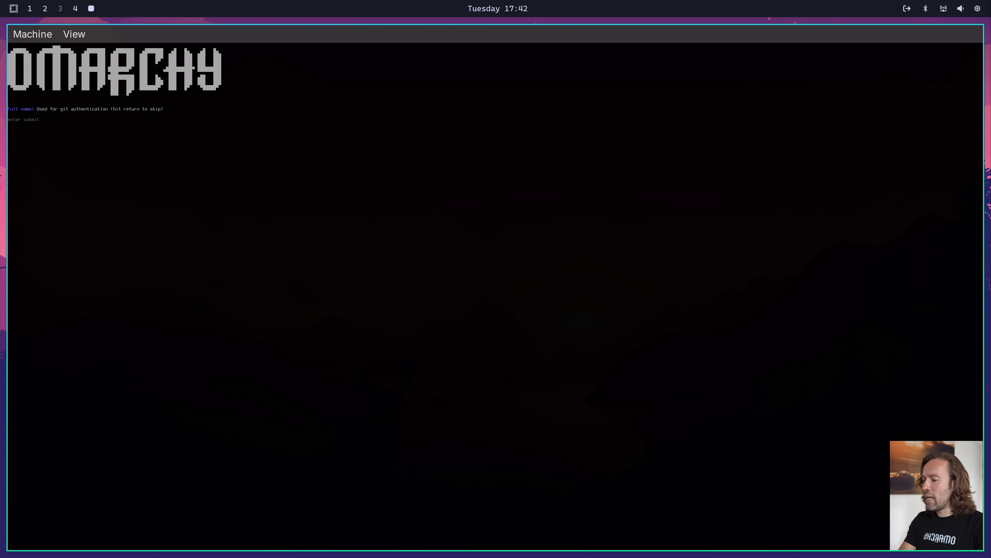
Submit the full name and the e-mail address used for git authentication in the machine setup
type("David")
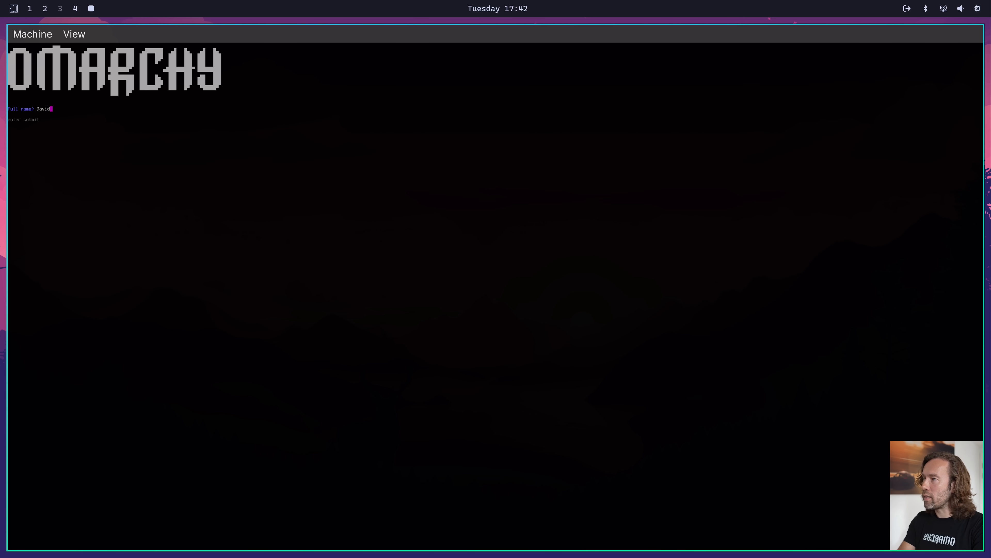
type(" Heinemeier")
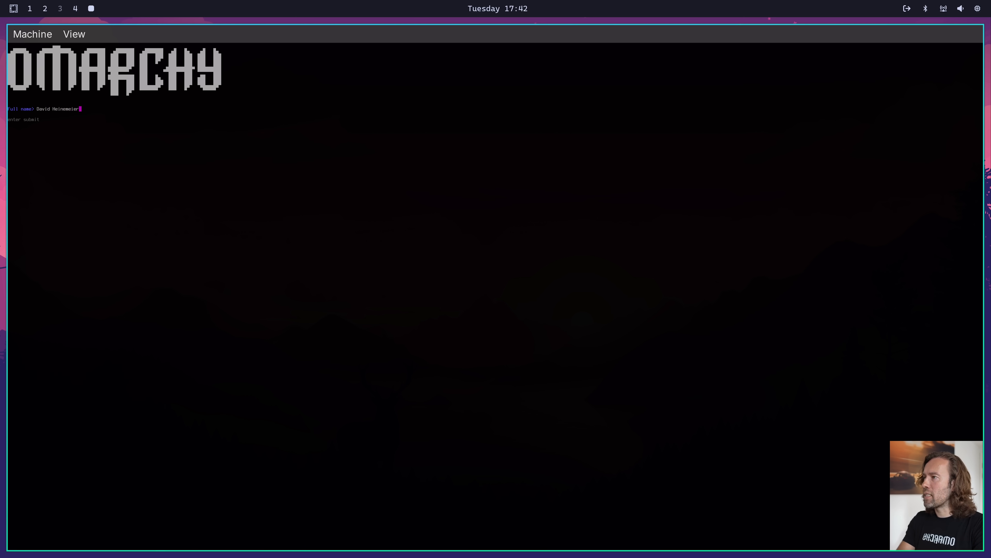
type(" Hansson")
key("Return")
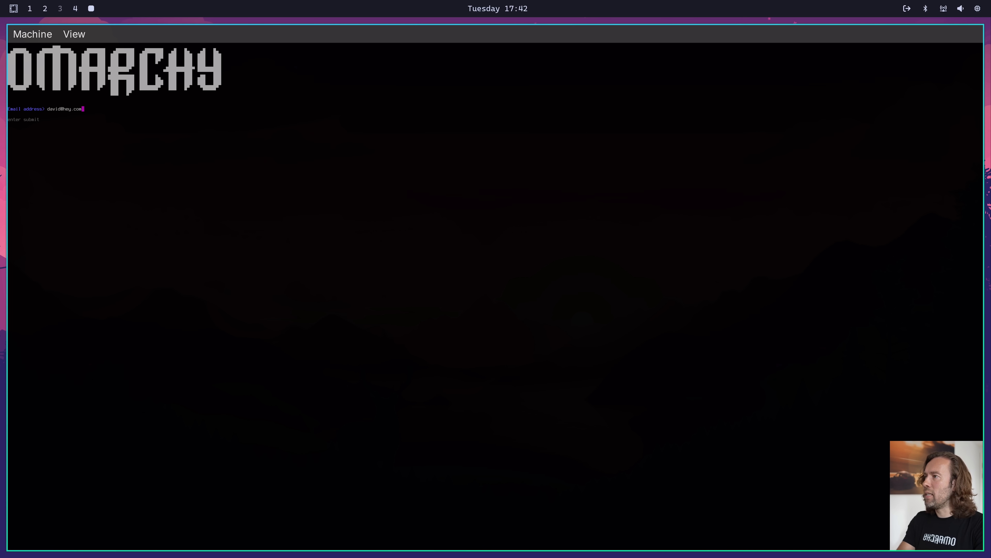
key("Return")
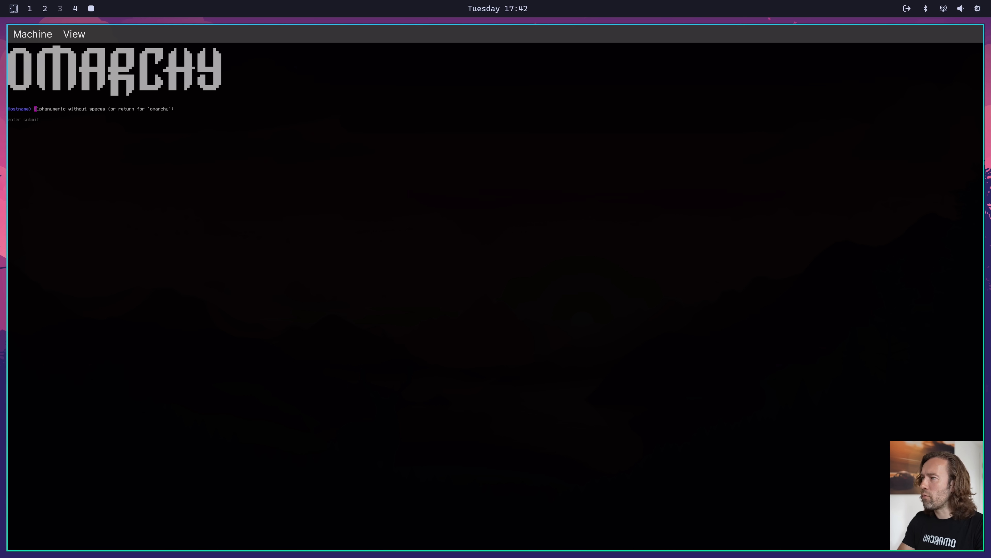
Accept the default hostname, choose the Europe/Copenhagen timezone and the English (US) keyboard layout, and confirm the setup summary
key("Return")
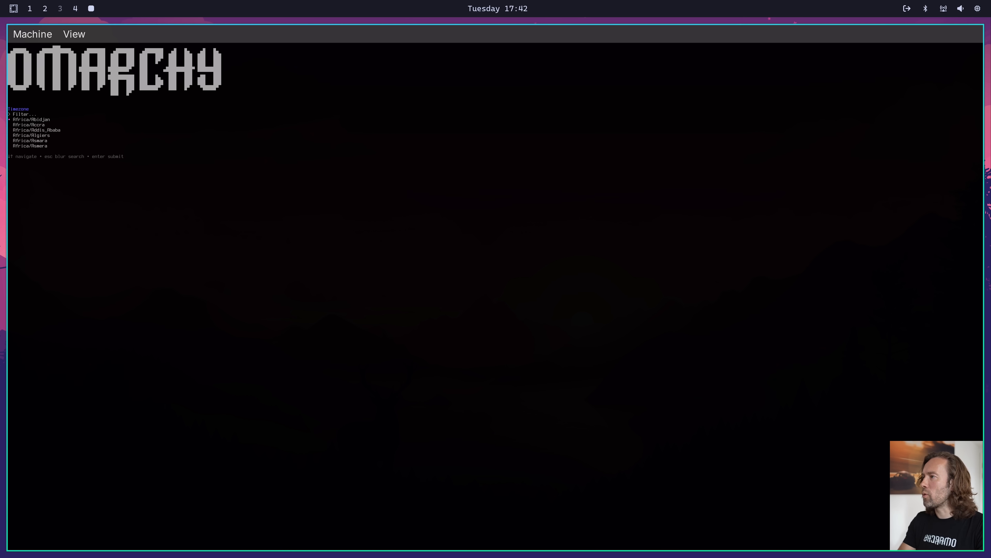
type("cop")
key("Return")
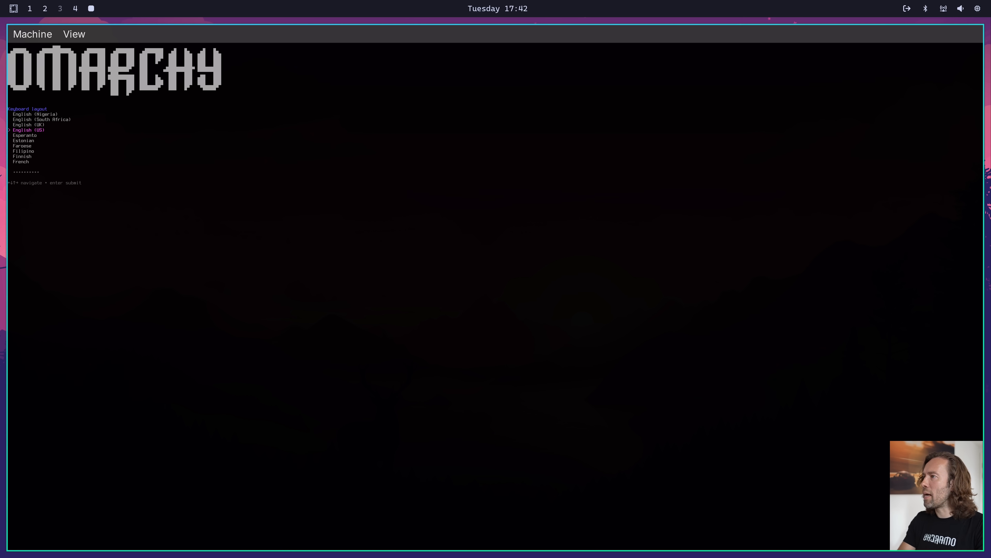
key("Return")
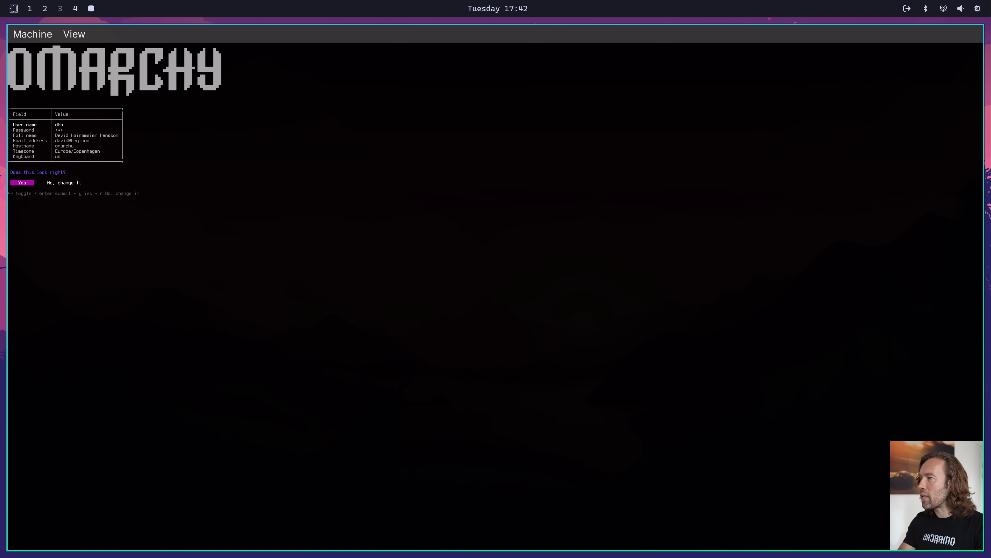
key("Return")
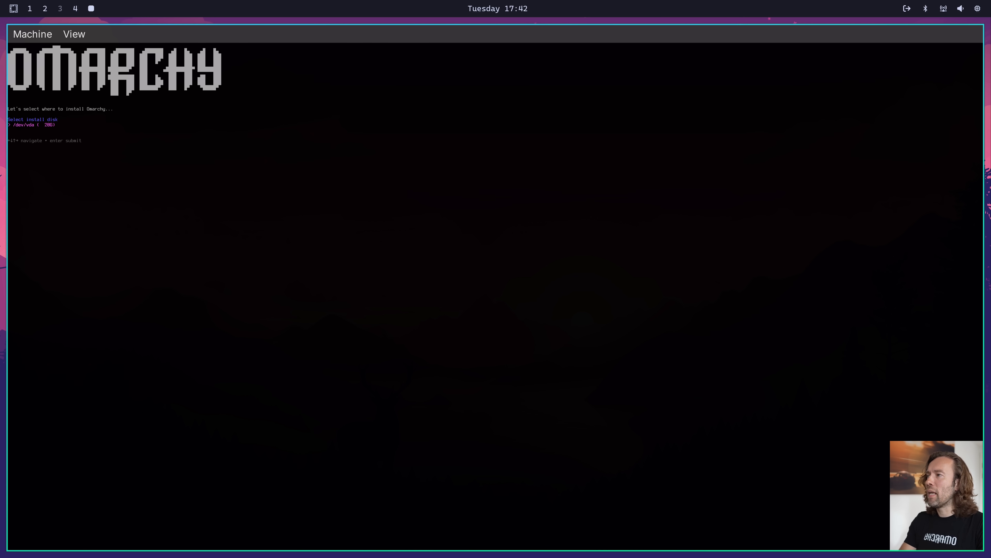
Choose /dev/vda as the install disk and confirm formatting it to start the Omarchy installation
key("Return")
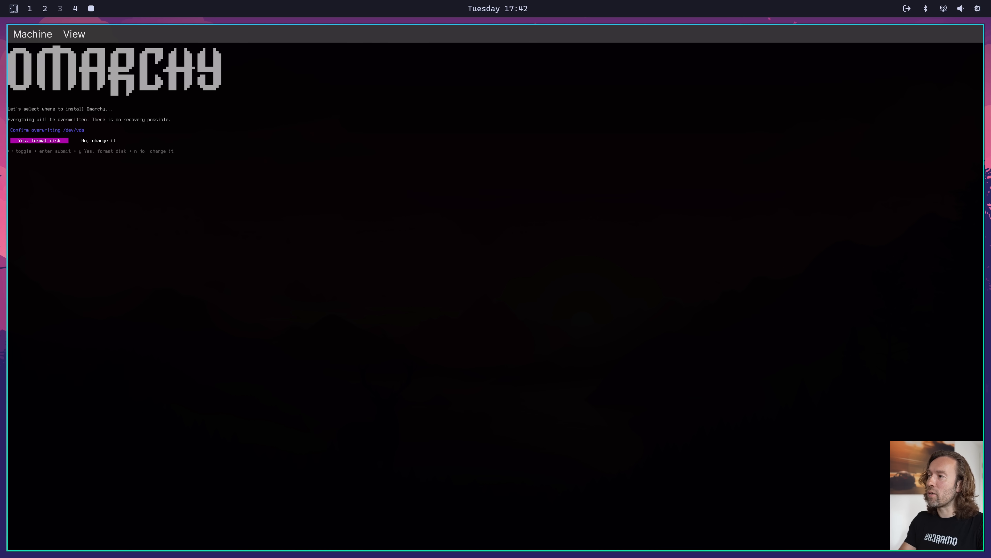
key("Return")
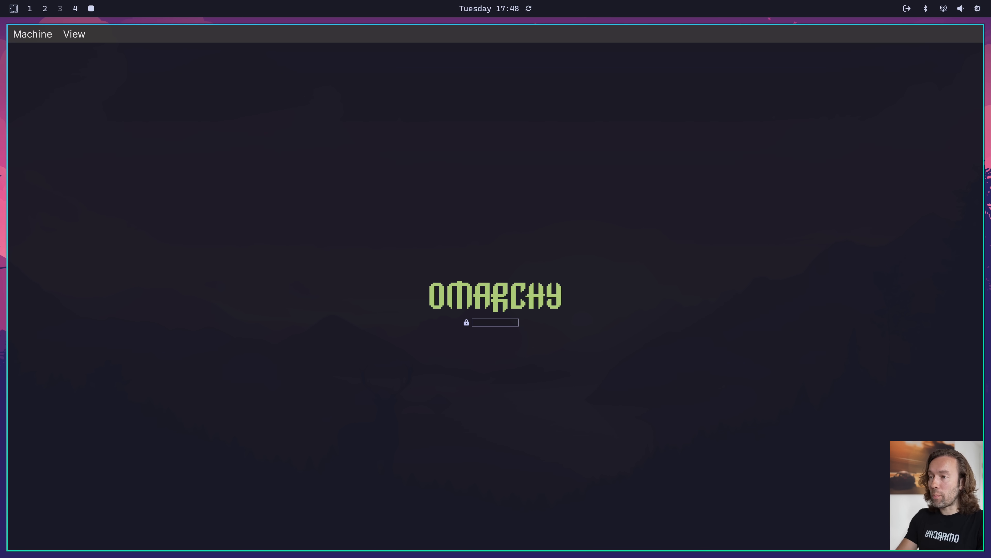
Submit the disk password to boot into the installed Omarchy desktop, and close the virtual machine window
key("Return")
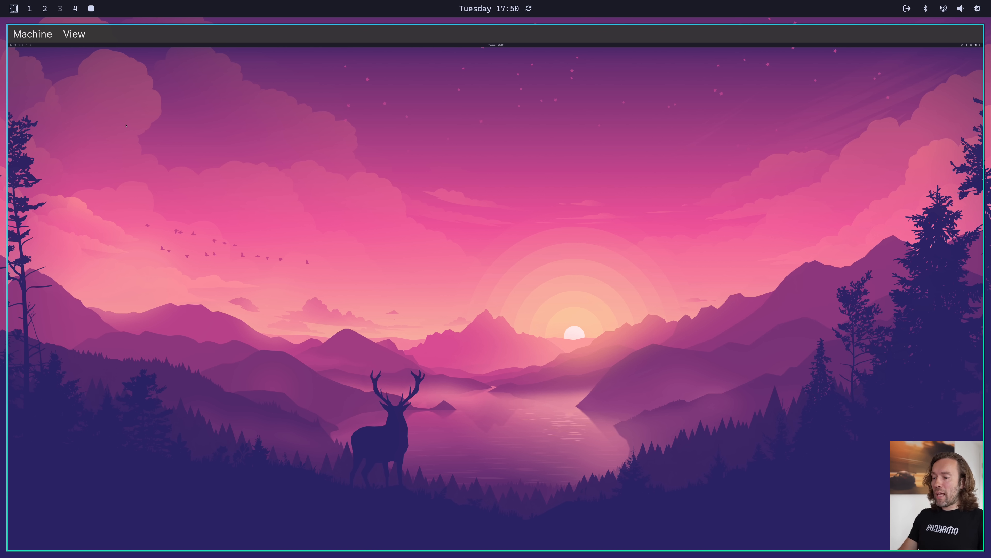
key("super+w")
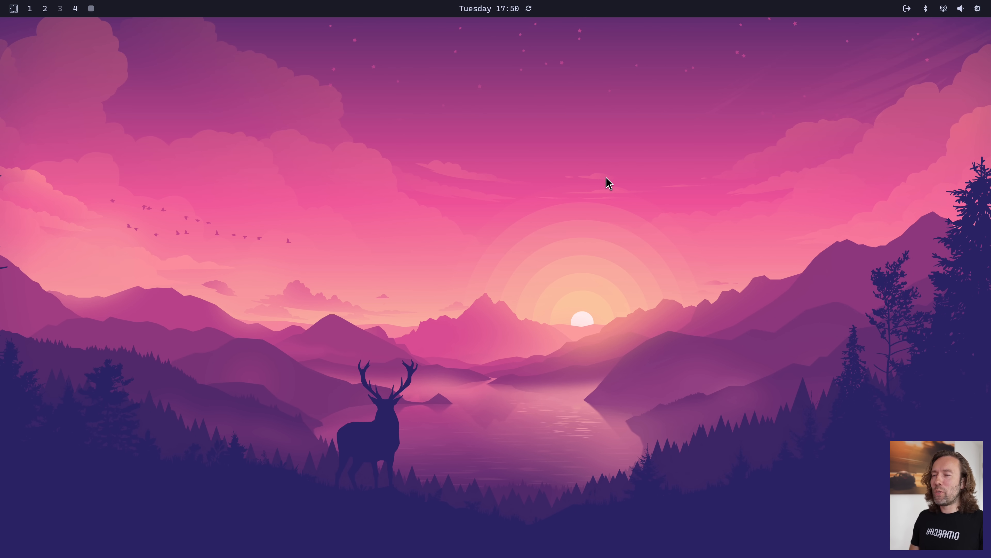